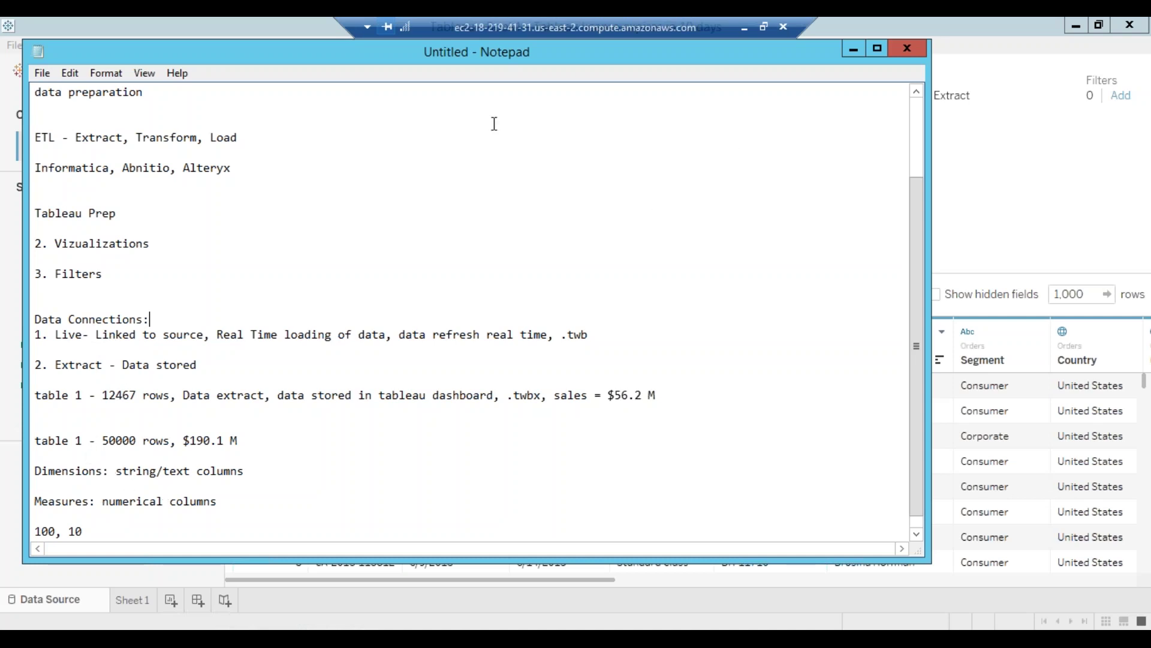
Switch to Tableau and close the current workbook without saving its changes
{"action": "left_click", "coordinate": [1036, 275]}
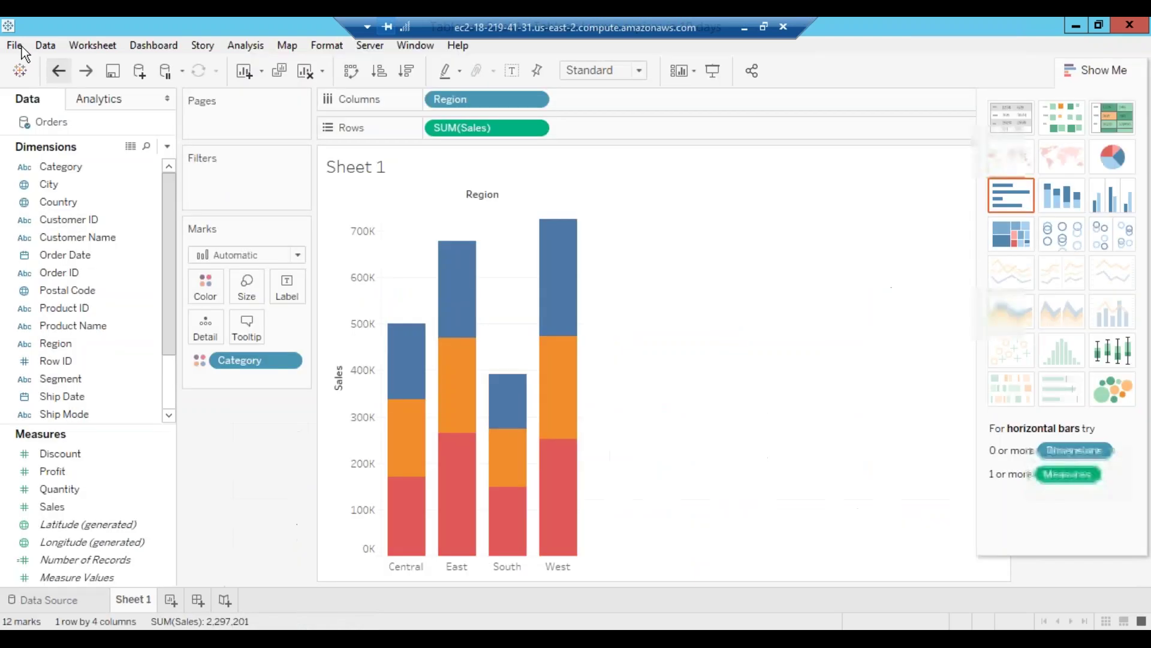
{"action": "left_click", "coordinate": [18, 46]}
{"action": "left_click", "coordinate": [49, 105]}
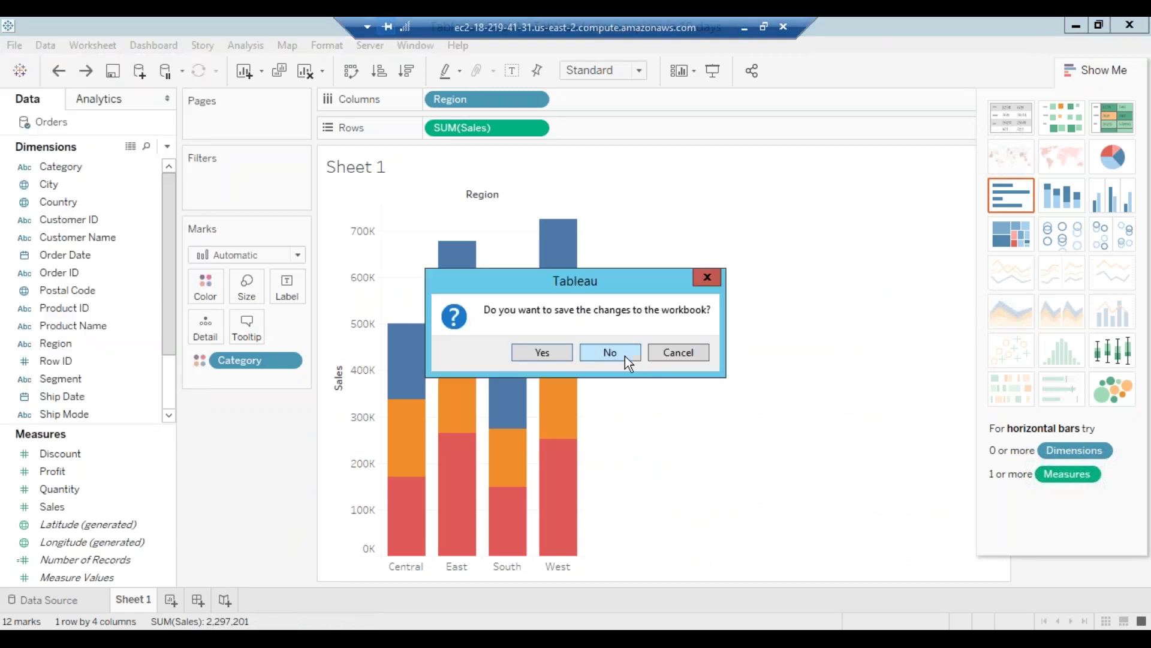
{"action": "left_click", "coordinate": [625, 360]}
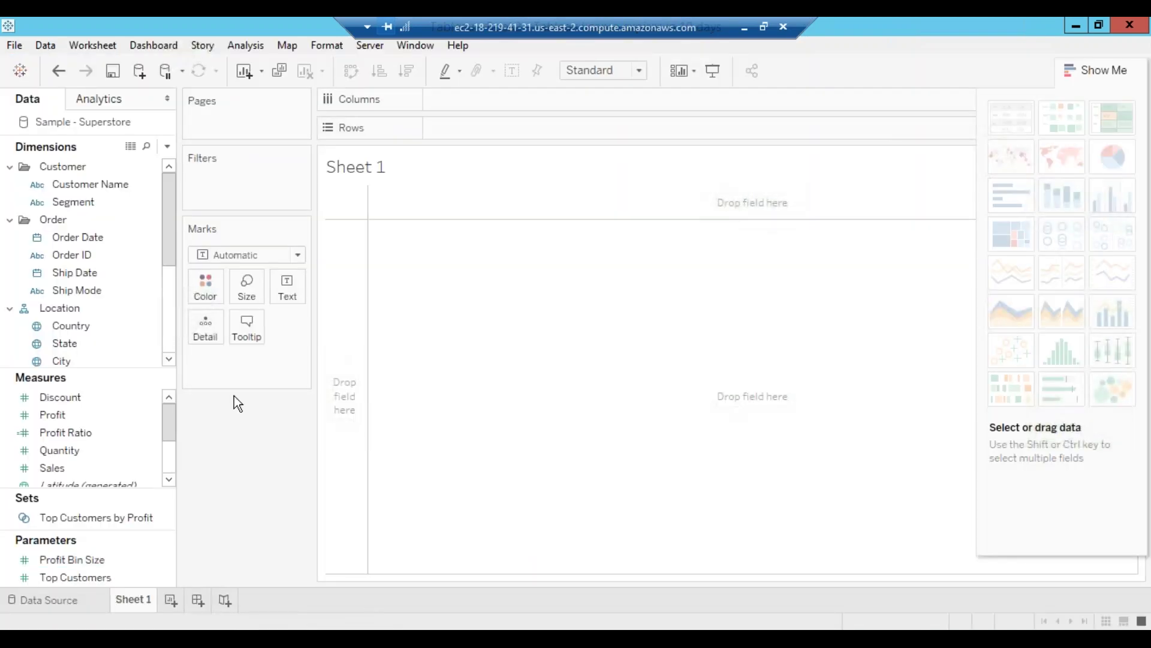
{"action": "left_click", "coordinate": [18, 48]}
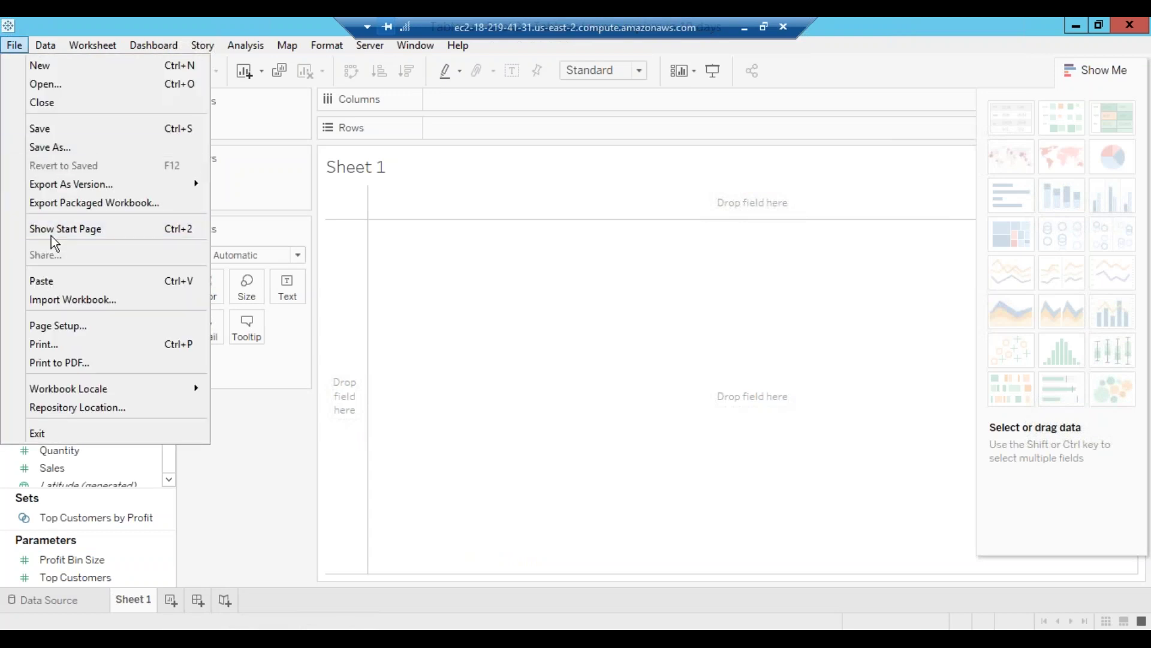
{"action": "left_click", "coordinate": [97, 47]}
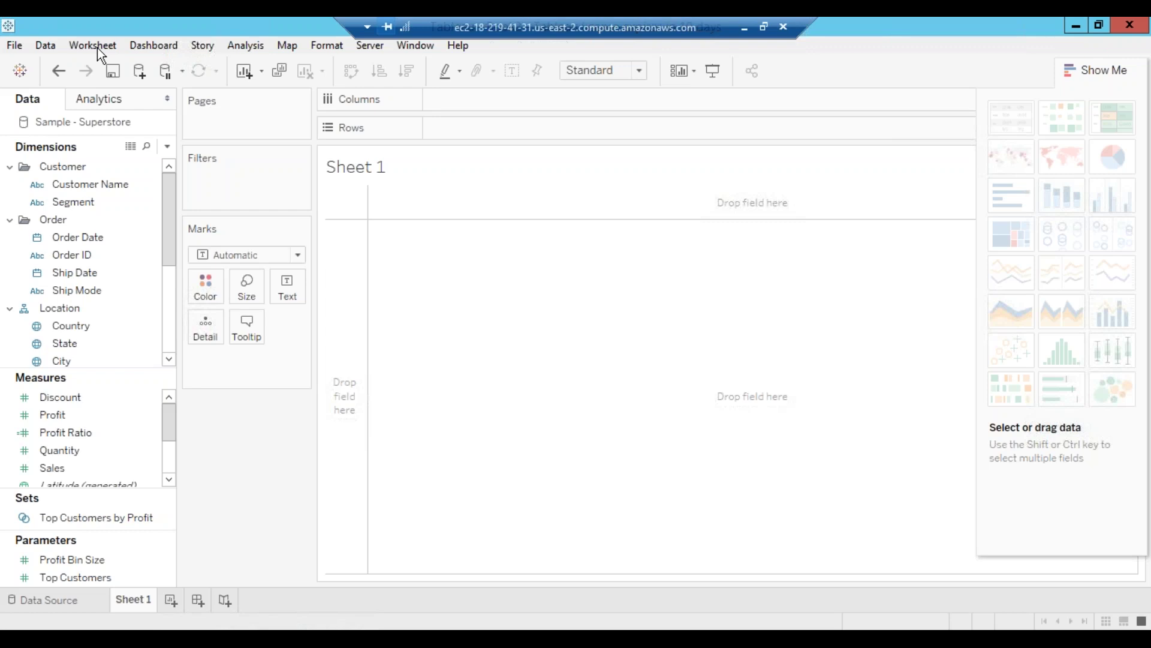
{"action": "left_click", "coordinate": [96, 48]}
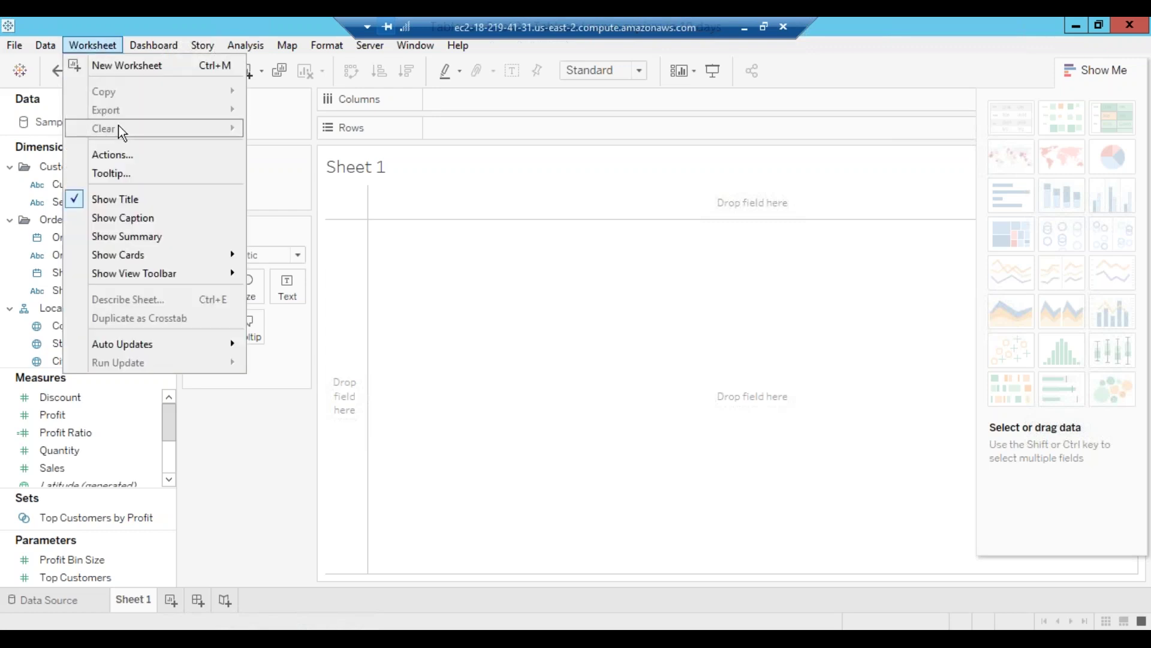
Open the Sample - Superstore data source page and start a new data source filter on the Region field
{"action": "left_click", "coordinate": [48, 595]}
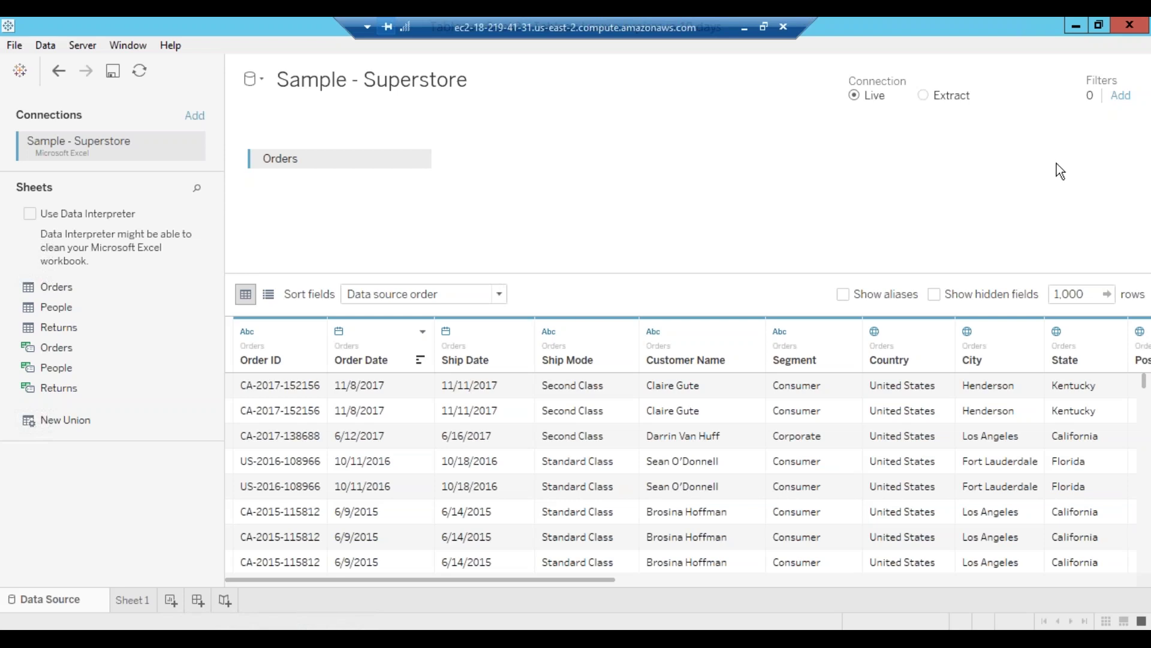
{"action": "left_click", "coordinate": [1121, 96]}
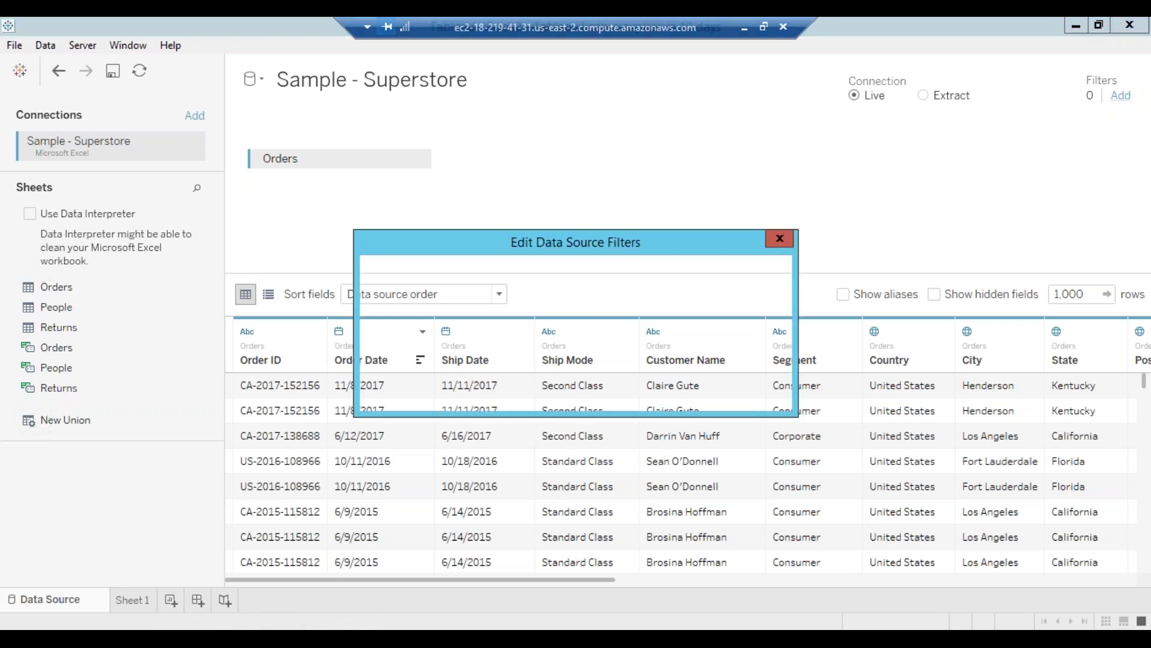
{"action": "left_click", "coordinate": [402, 365]}
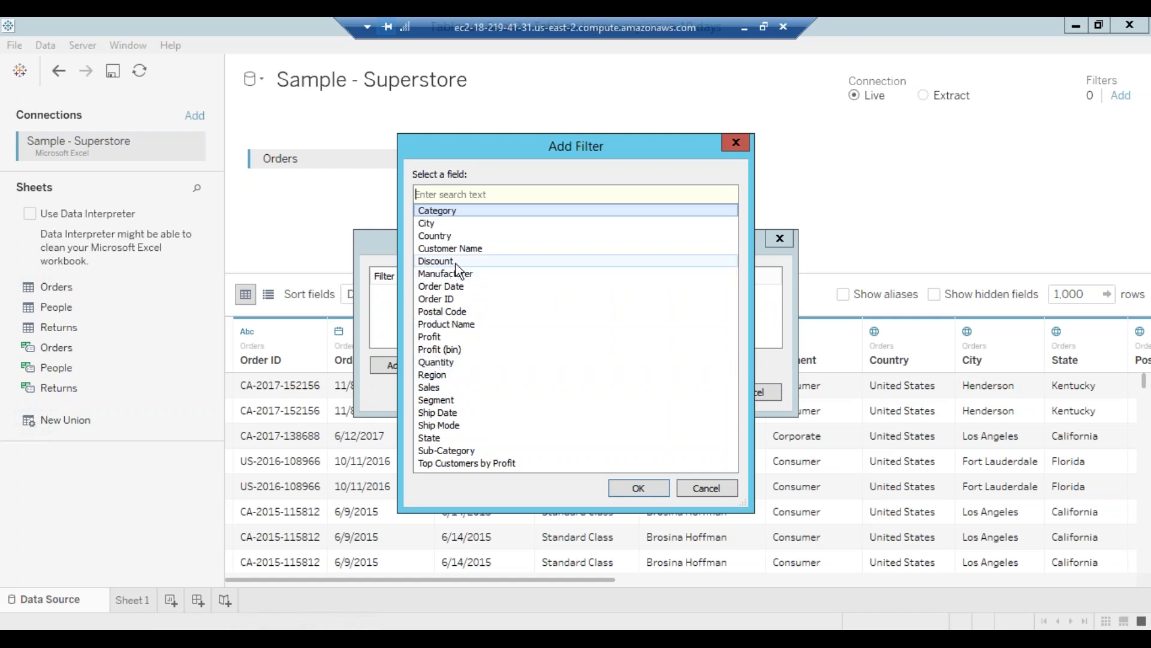
{"action": "left_click", "coordinate": [439, 376]}
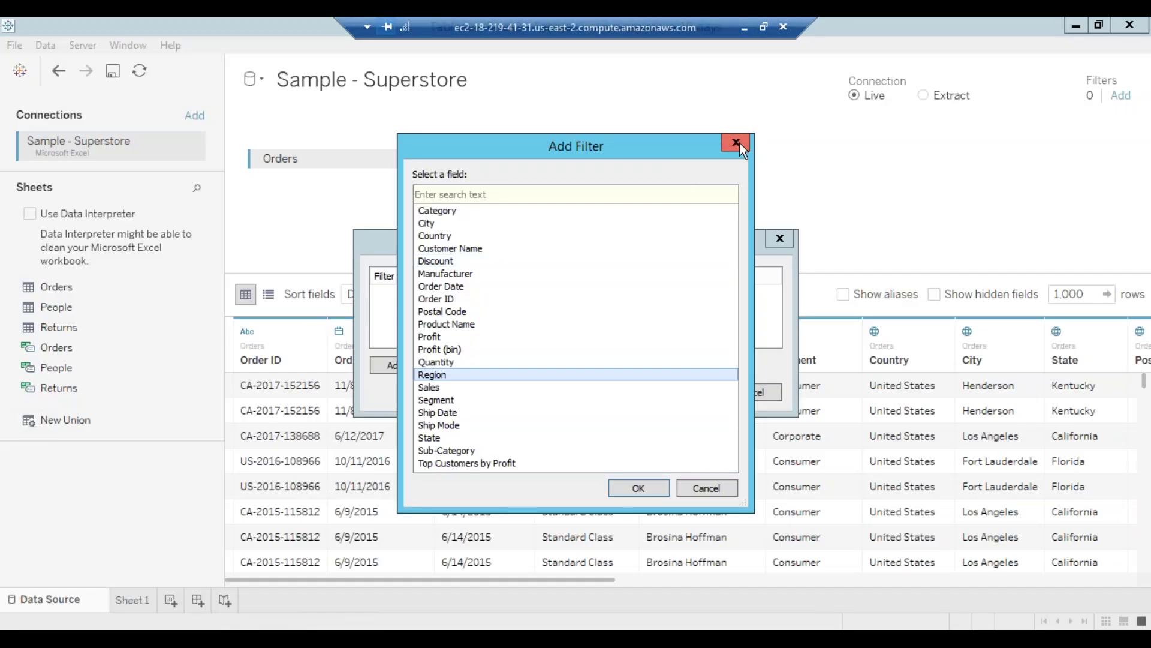
{"action": "double_click", "coordinate": [437, 377]}
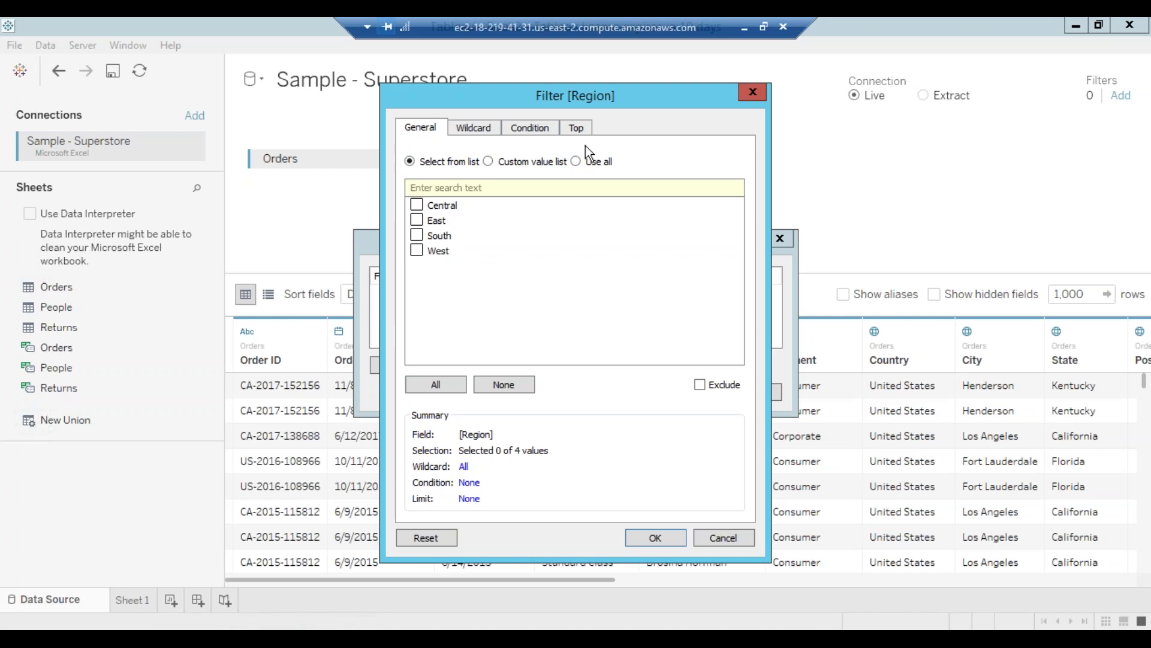
Review the Region filter's Wildcard, Condition, Top and General options, and dismiss the filter dialogs without adding a filter
{"action": "left_click", "coordinate": [471, 126]}
{"action": "left_click", "coordinate": [527, 128]}
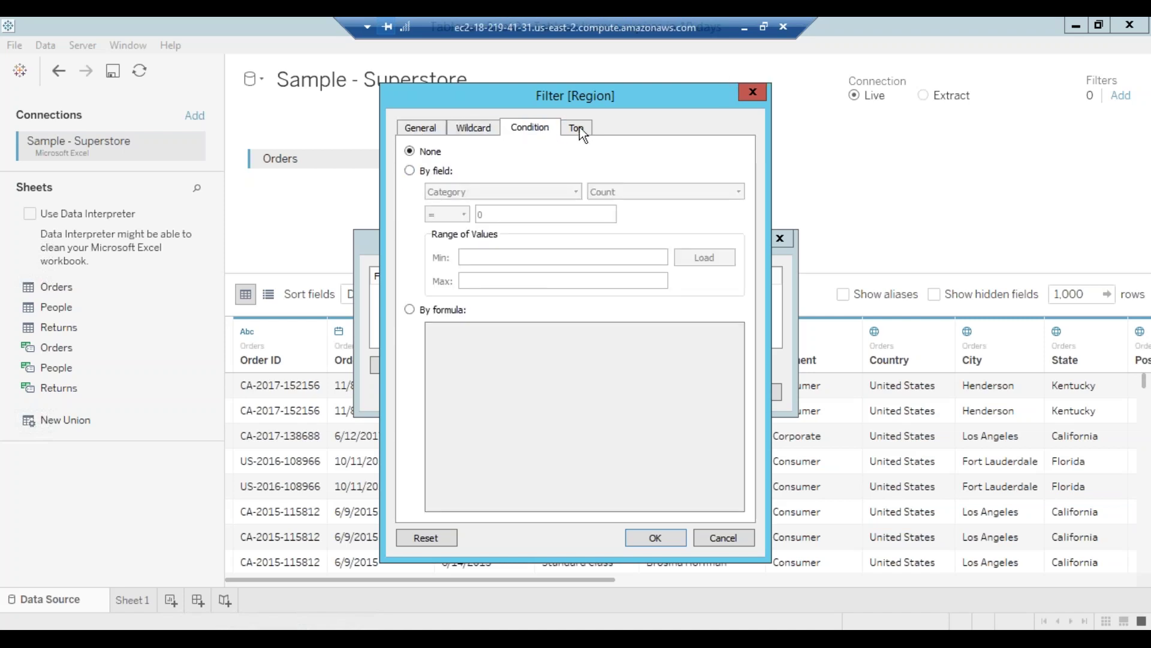
{"action": "left_click", "coordinate": [580, 127]}
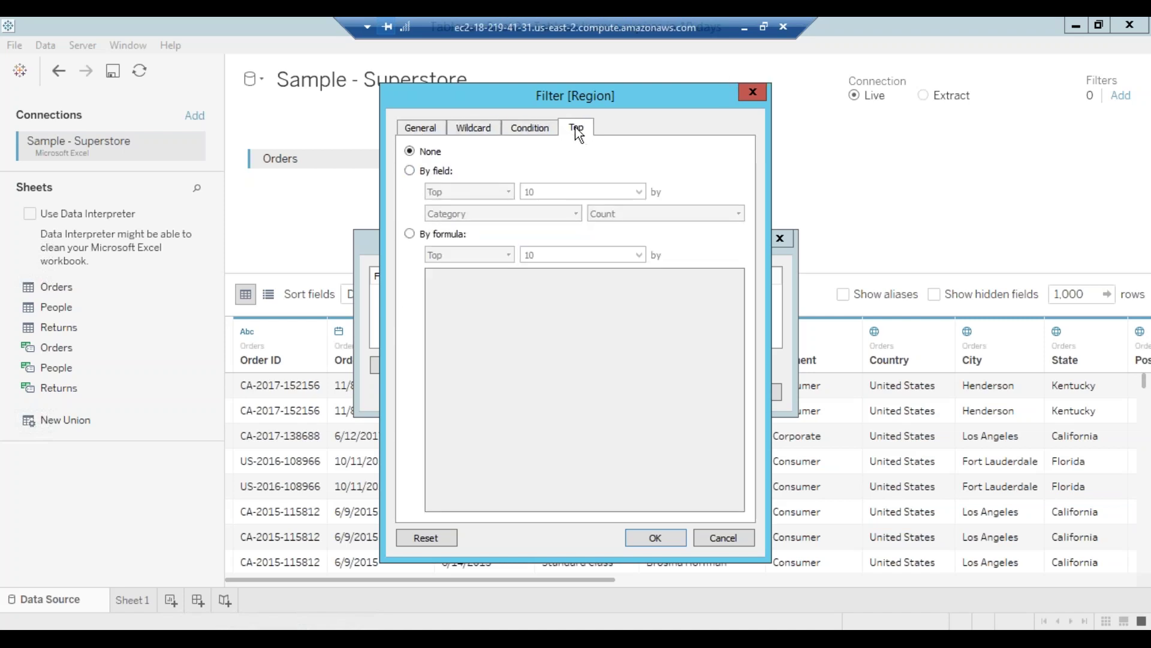
{"action": "left_click", "coordinate": [416, 126]}
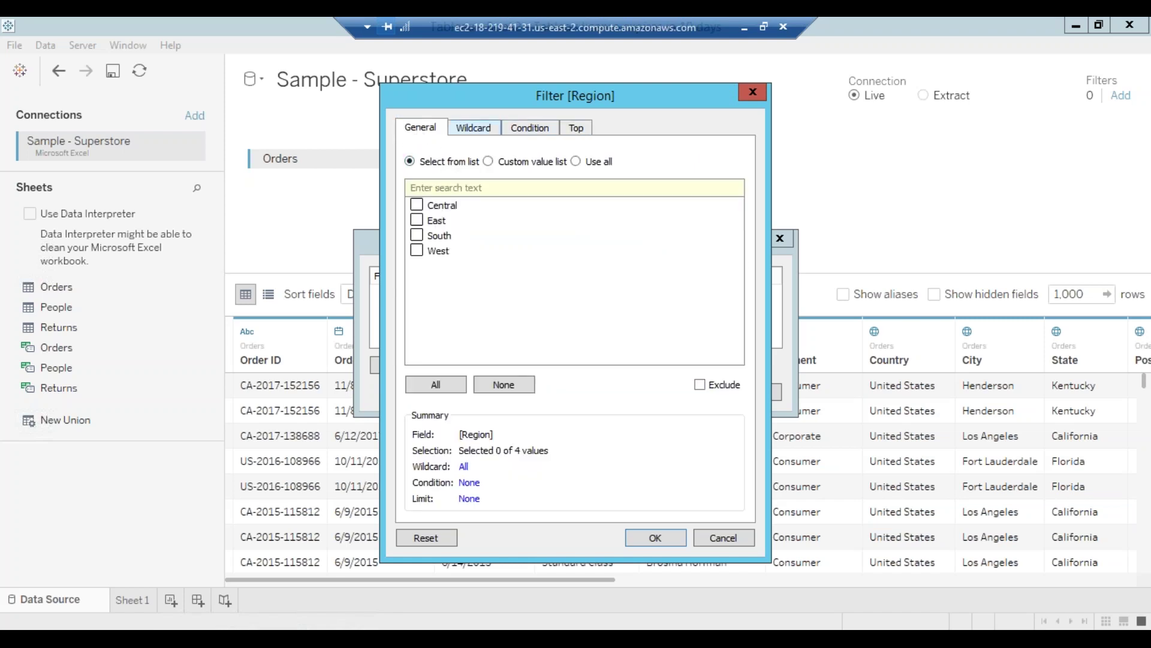
{"action": "left_click", "coordinate": [474, 128]}
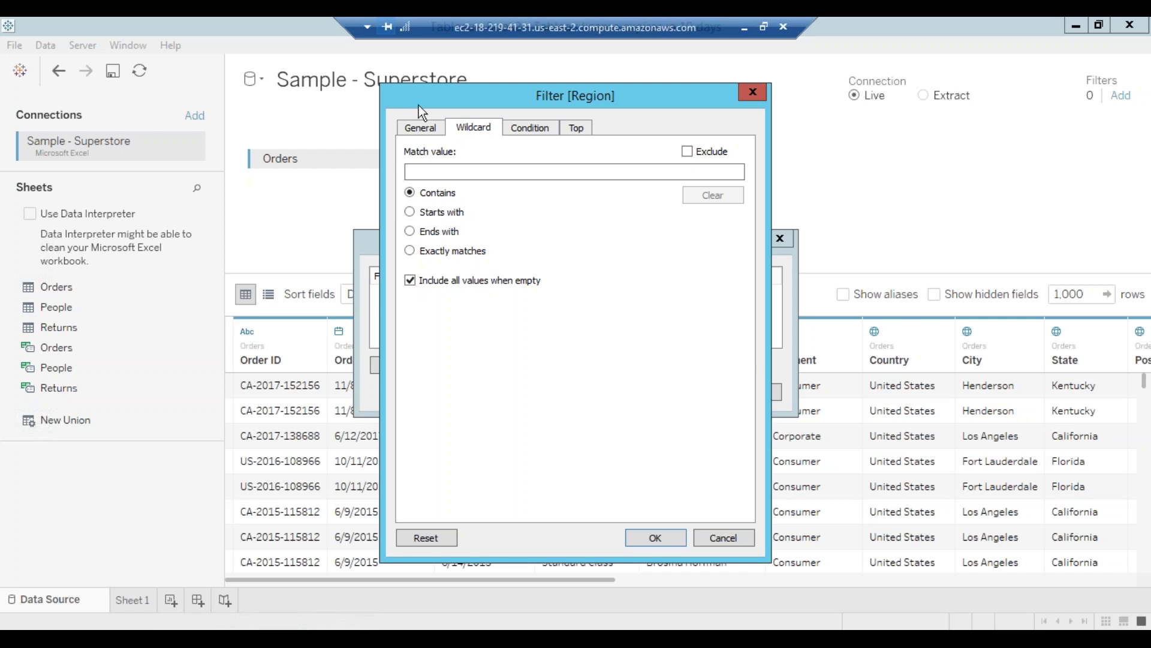
{"action": "left_click", "coordinate": [753, 93]}
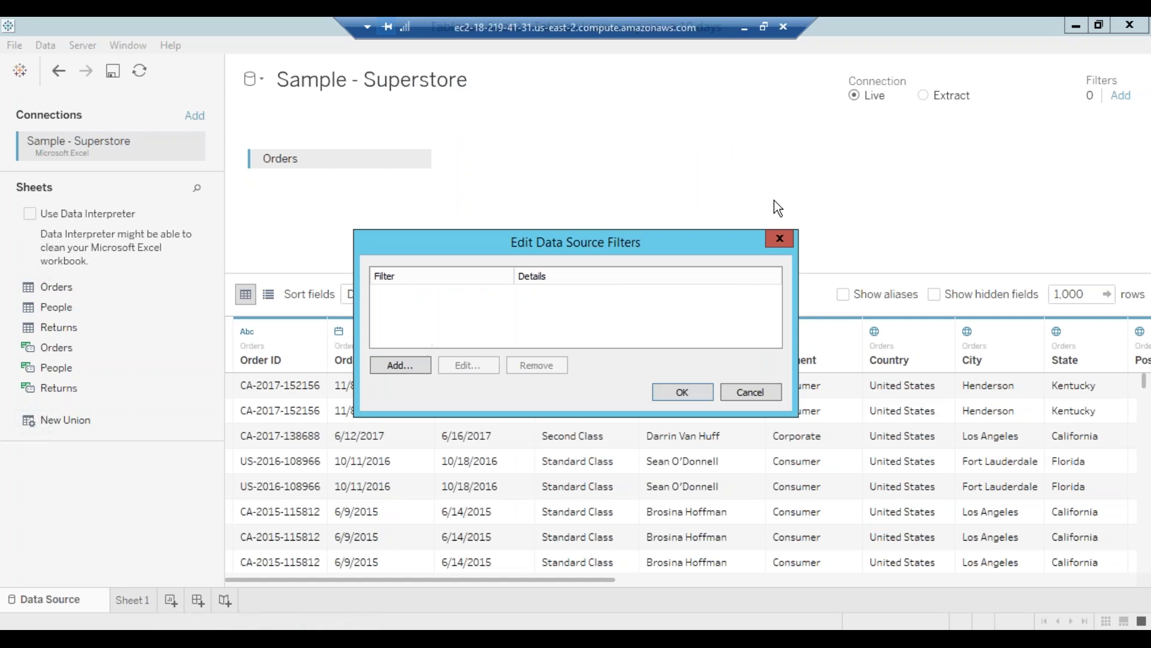
{"action": "left_click", "coordinate": [778, 240]}
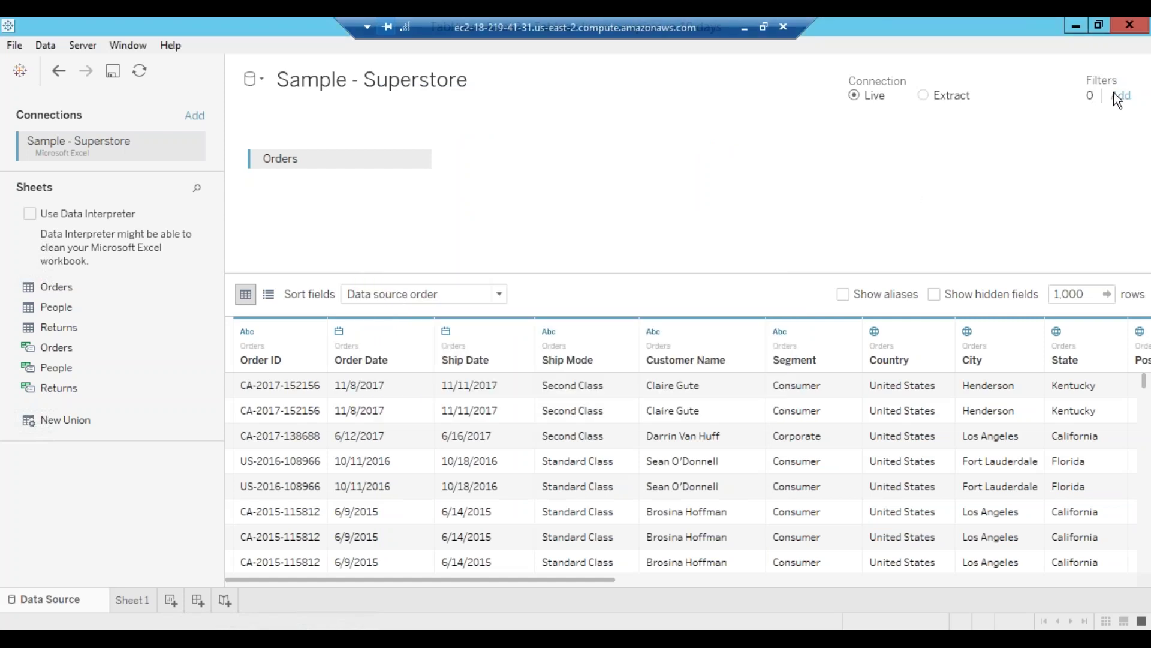
Start another data source filter on the Region field
{"action": "left_click", "coordinate": [1120, 94]}
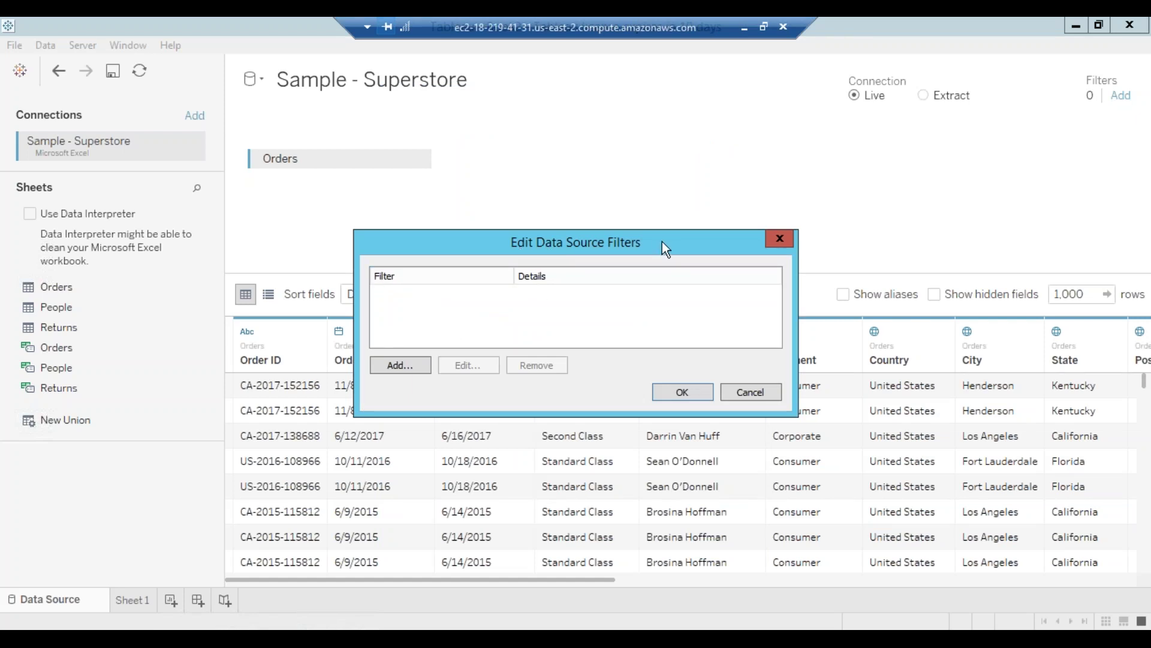
{"action": "left_click", "coordinate": [401, 365]}
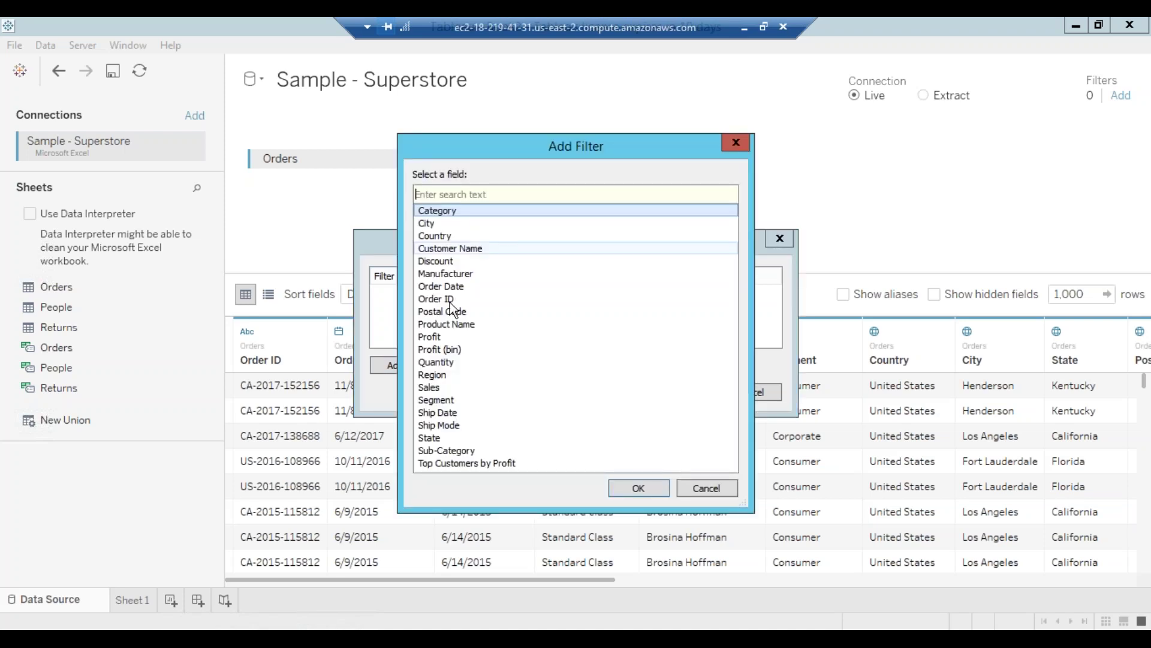
{"action": "left_click", "coordinate": [444, 376]}
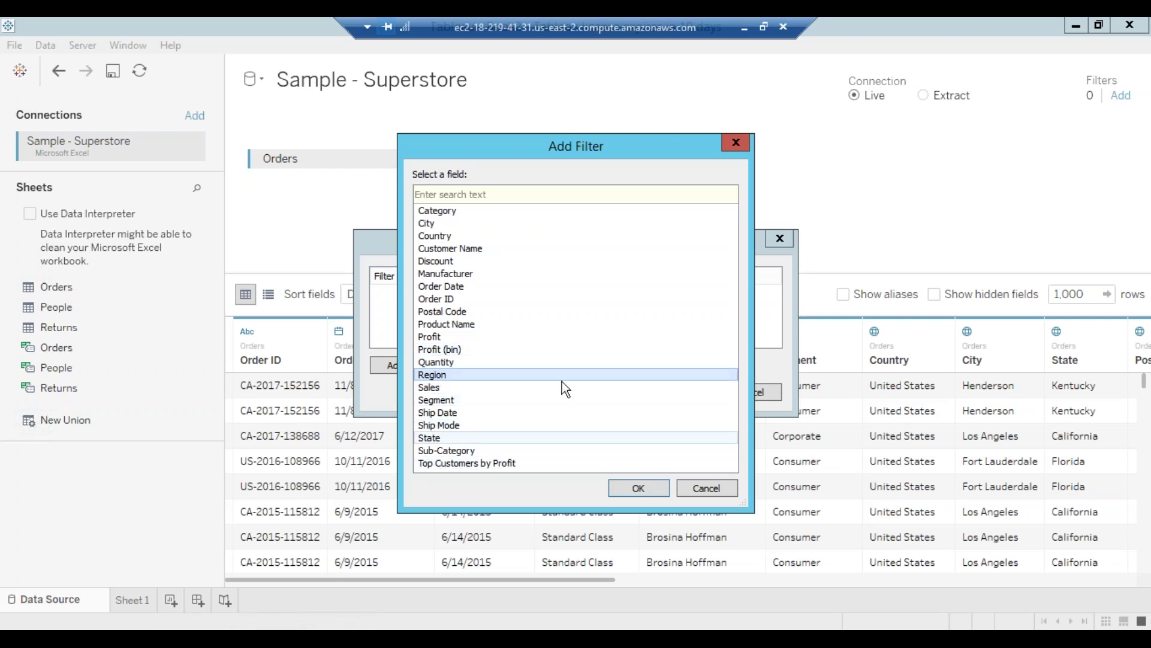
{"action": "double_click", "coordinate": [537, 377]}
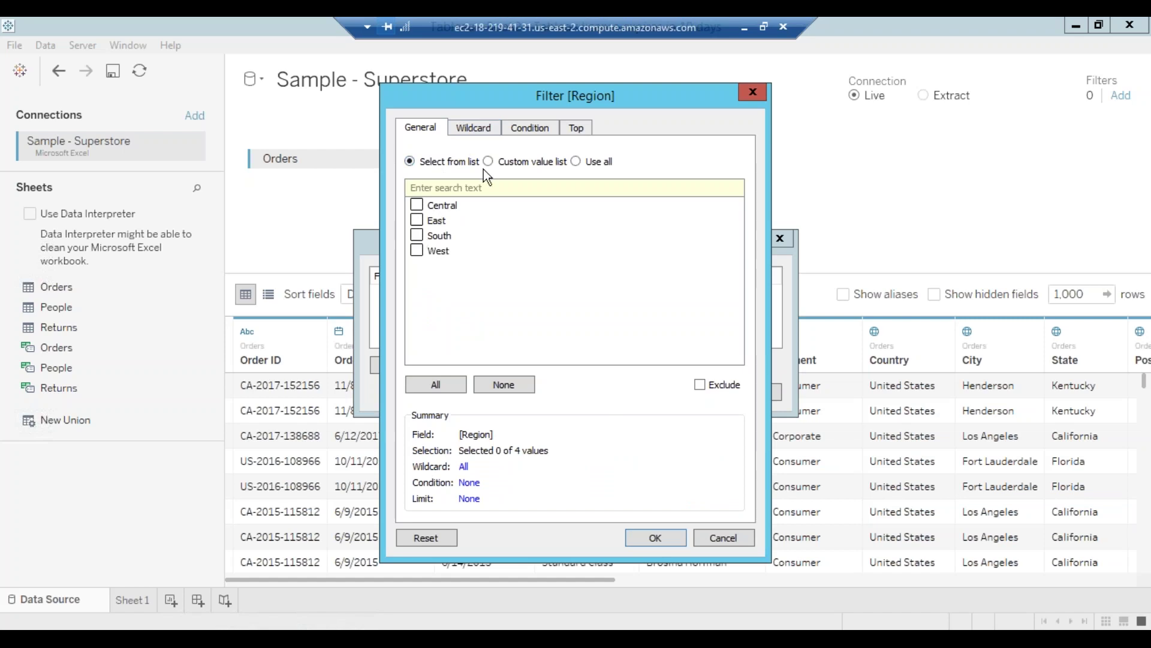
Examine the Region filter's custom value list and use-all modes, and return to selecting values from the list
{"action": "left_click", "coordinate": [516, 165]}
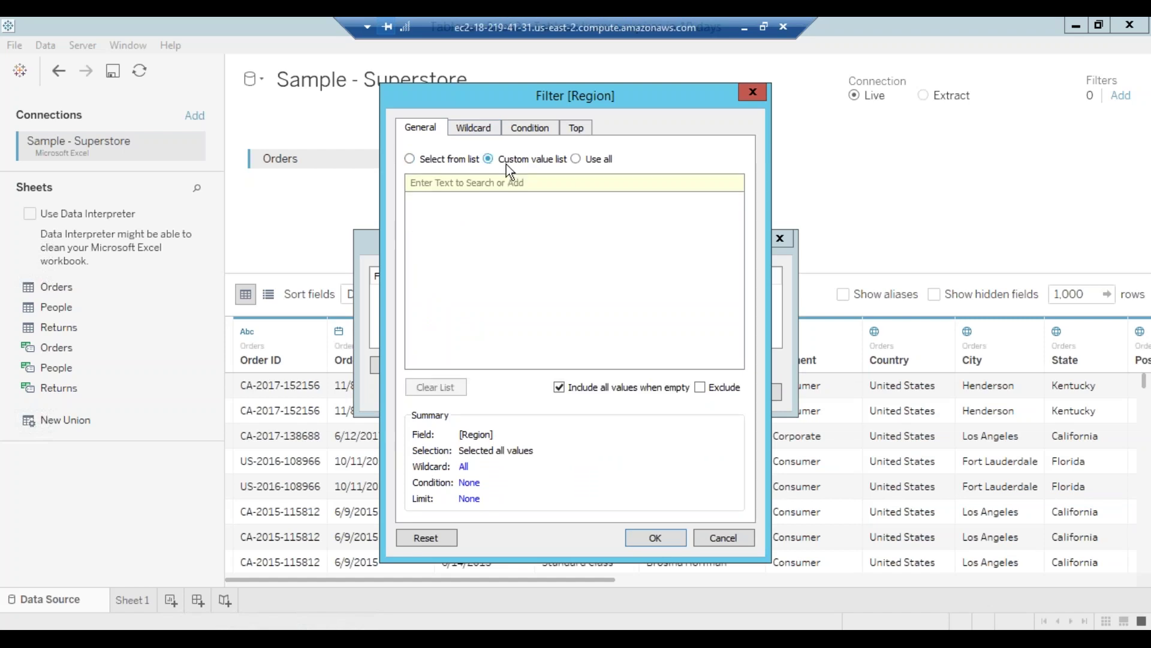
{"action": "left_click", "coordinate": [590, 161]}
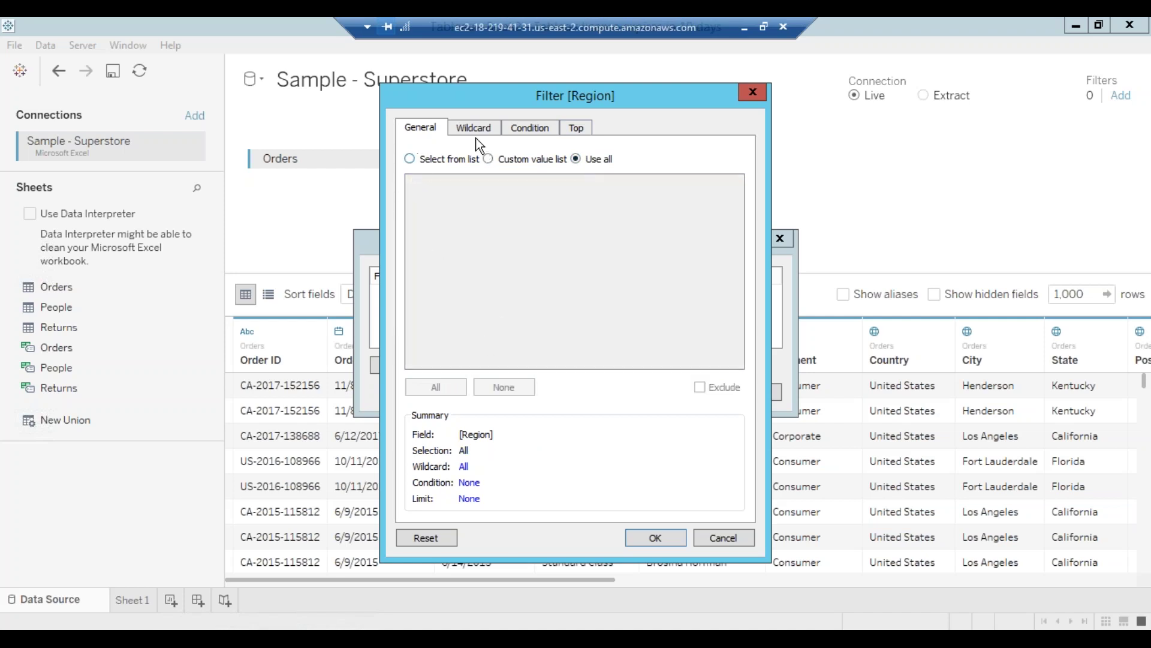
{"action": "left_click", "coordinate": [421, 162]}
Try wildcard matching on Region with "cen" and an exact match for "East", and clear the match value
{"action": "left_click", "coordinate": [491, 129]}
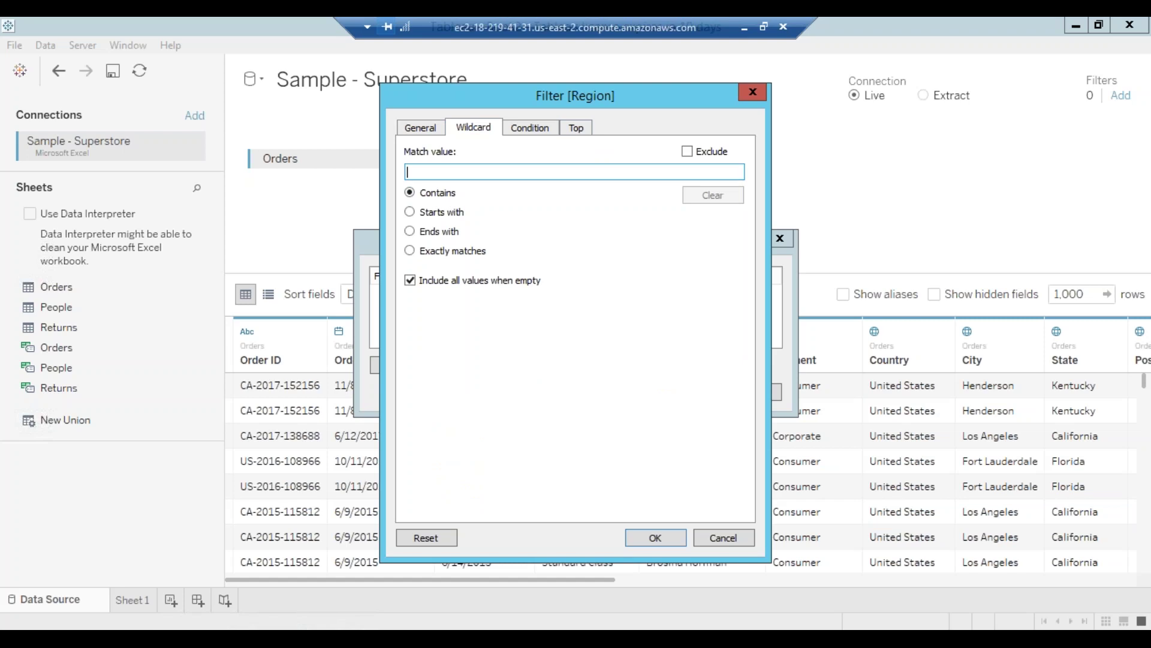
{"action": "type", "text": "cen"}
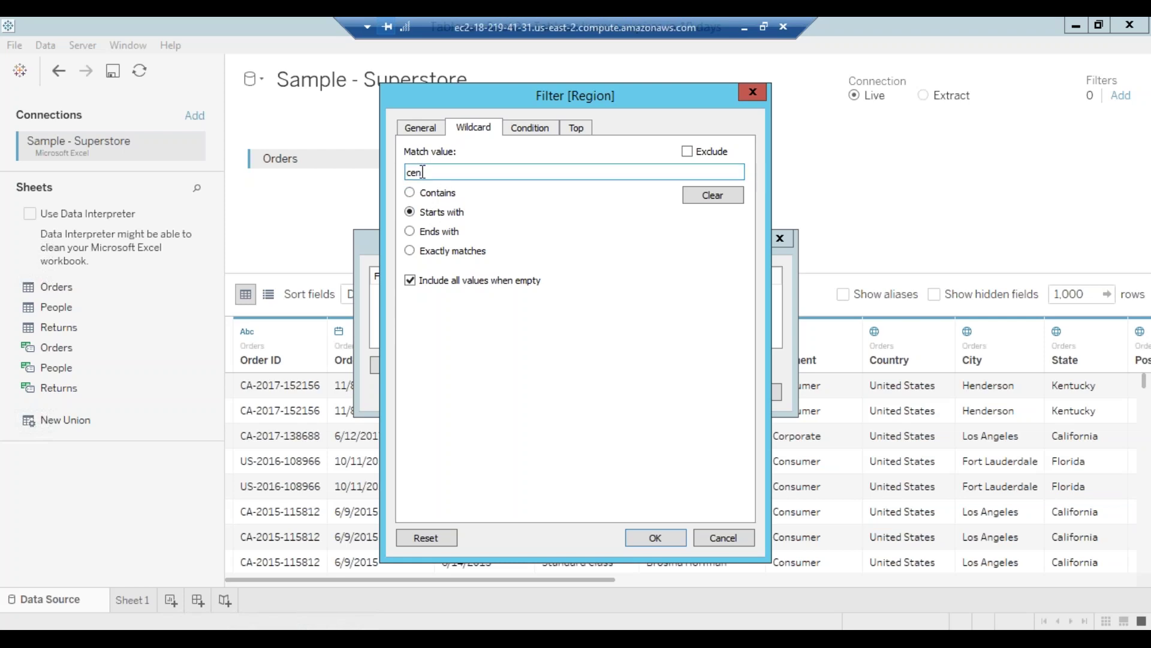
{"action": "left_click", "coordinate": [426, 236]}
{"action": "left_click", "coordinate": [434, 253]}
{"action": "key", "text": "BackSpace"}
{"action": "key", "text": "BackSpace"}
{"action": "type", "text": "East"}
{"action": "key", "text": "BackSpace"}
{"action": "key", "text": "BackSpace"}
{"action": "key", "text": "BackSpace"}
{"action": "key", "text": "BackSpace"}
Base the Region filter's condition on a field, using the Sum of Sales, and view the available aggregations
{"action": "left_click", "coordinate": [537, 129]}
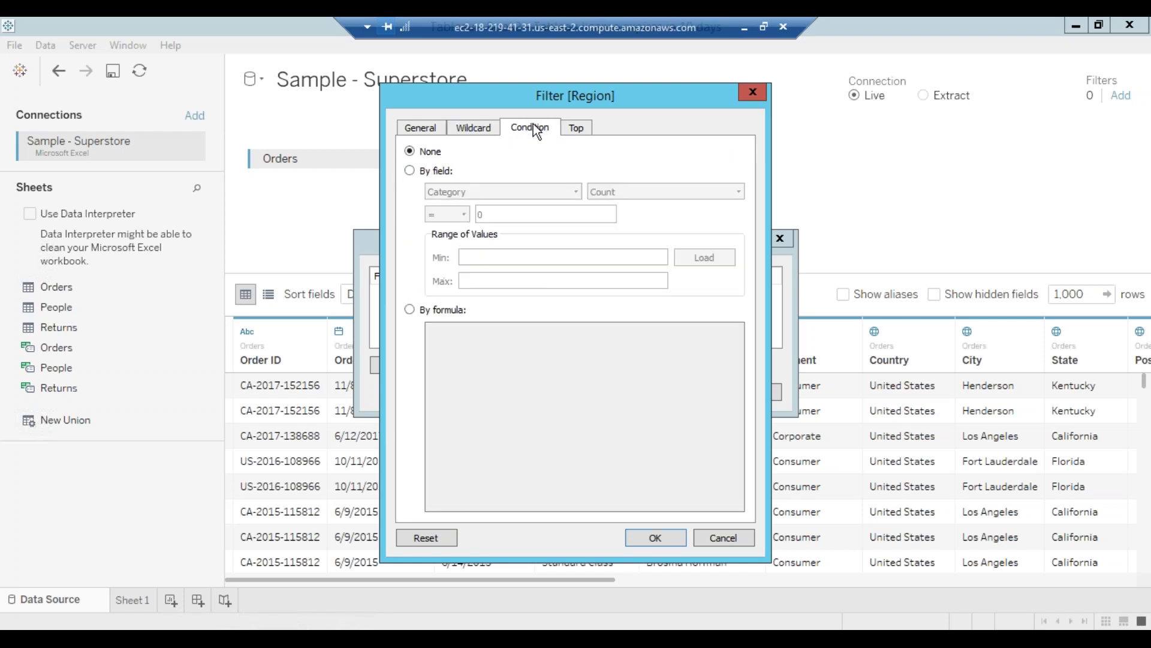
{"action": "left_click", "coordinate": [415, 174]}
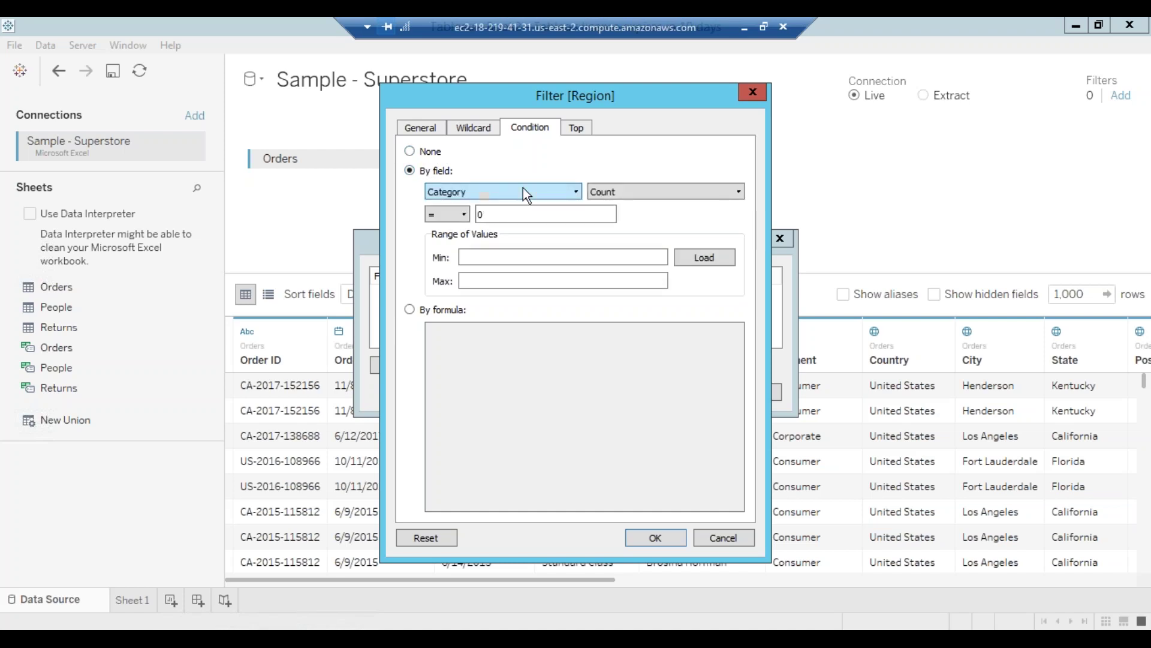
{"action": "left_click", "coordinate": [541, 193]}
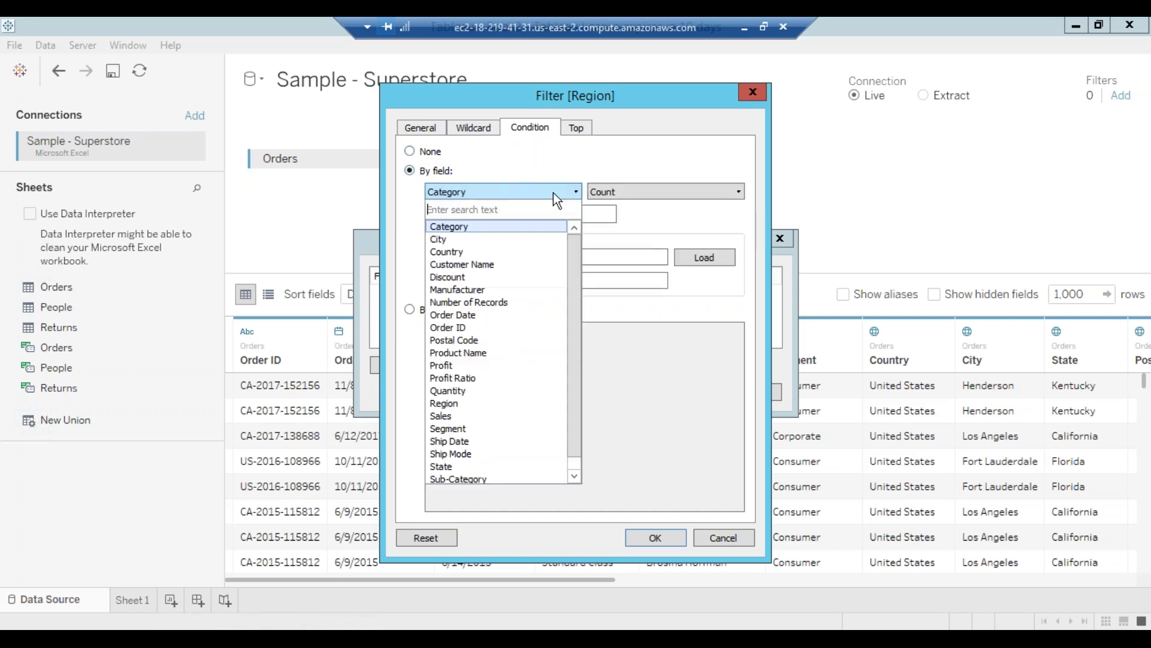
{"action": "left_click", "coordinate": [479, 257]}
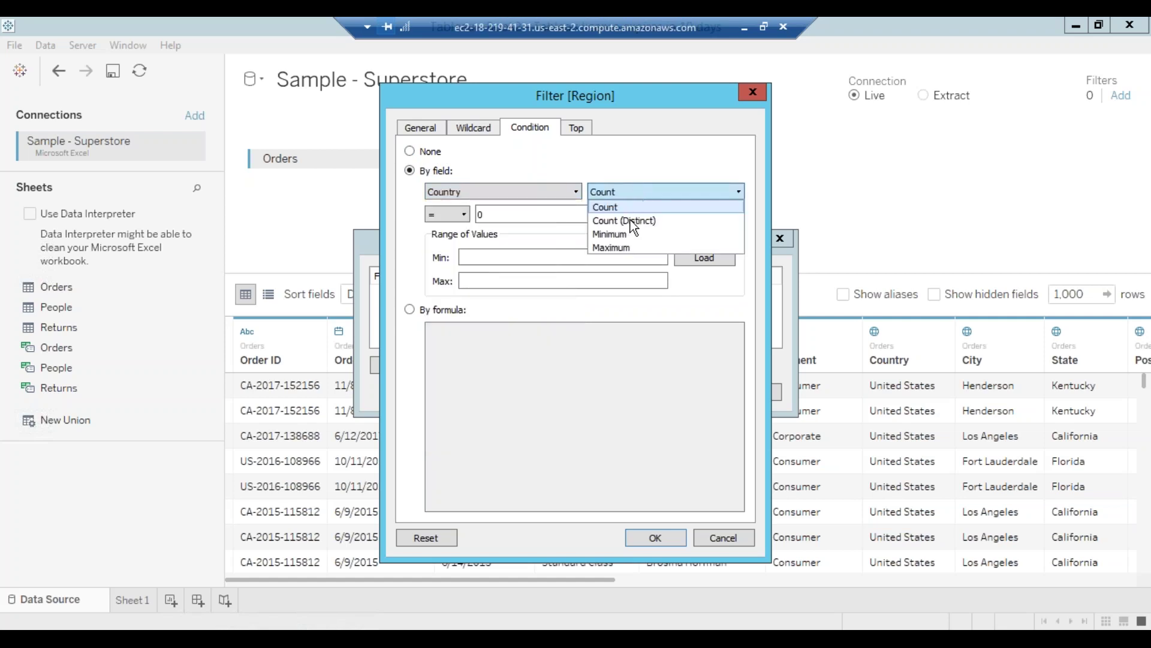
{"action": "left_click", "coordinate": [547, 220]}
{"action": "left_click", "coordinate": [523, 191]}
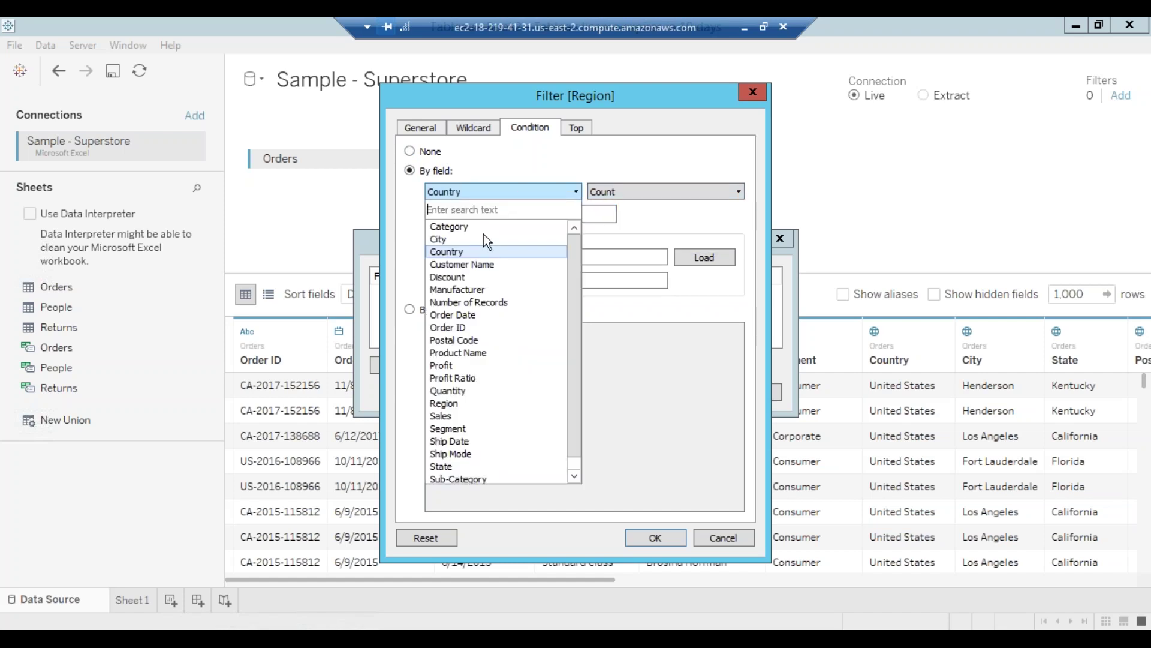
{"action": "left_click", "coordinate": [444, 415]}
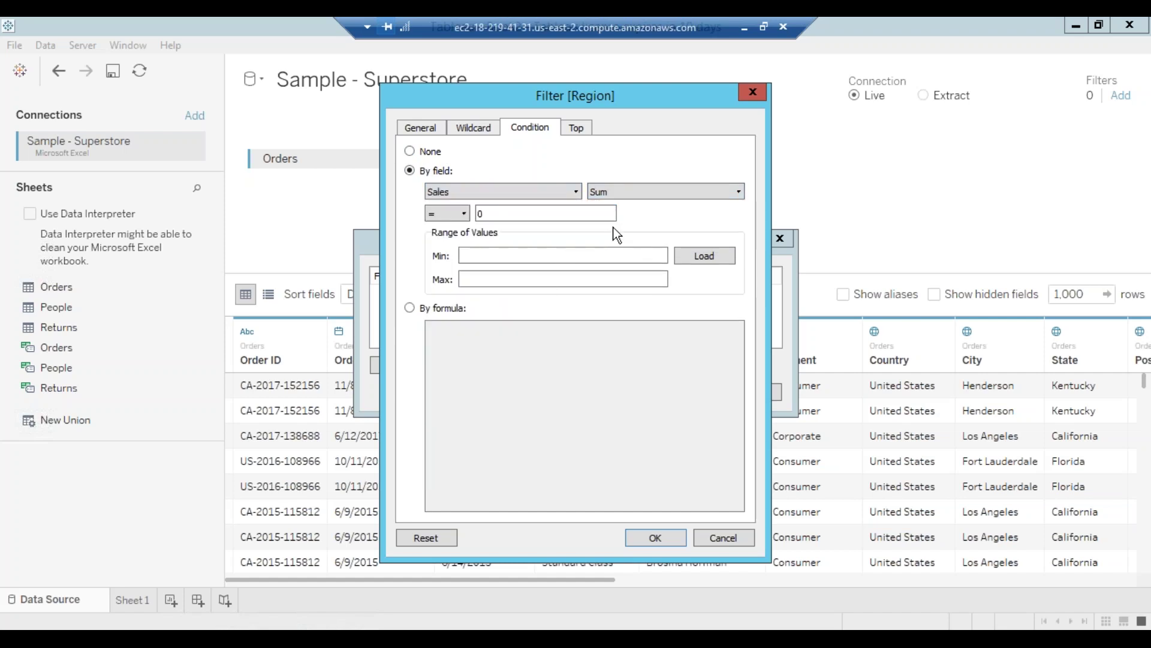
{"action": "left_click", "coordinate": [613, 190]}
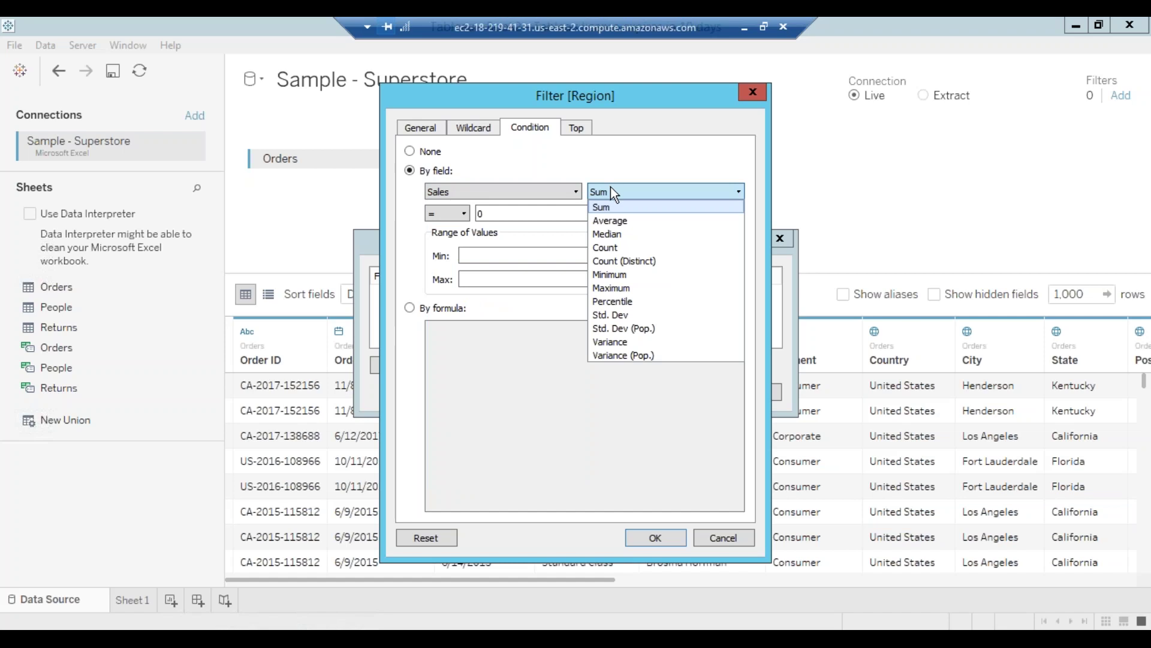
Load the range of values, set the Region condition to Sum of Sales equal to 5656, and switch the condition to a formula
{"action": "left_click", "coordinate": [517, 214]}
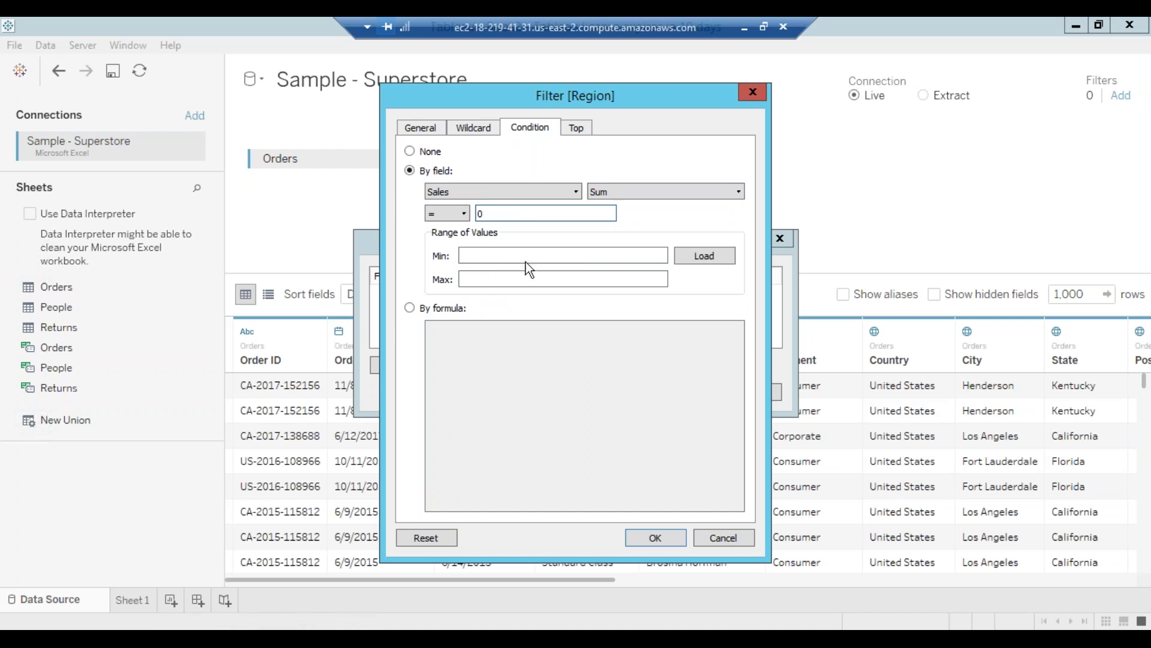
{"action": "left_click", "coordinate": [693, 253]}
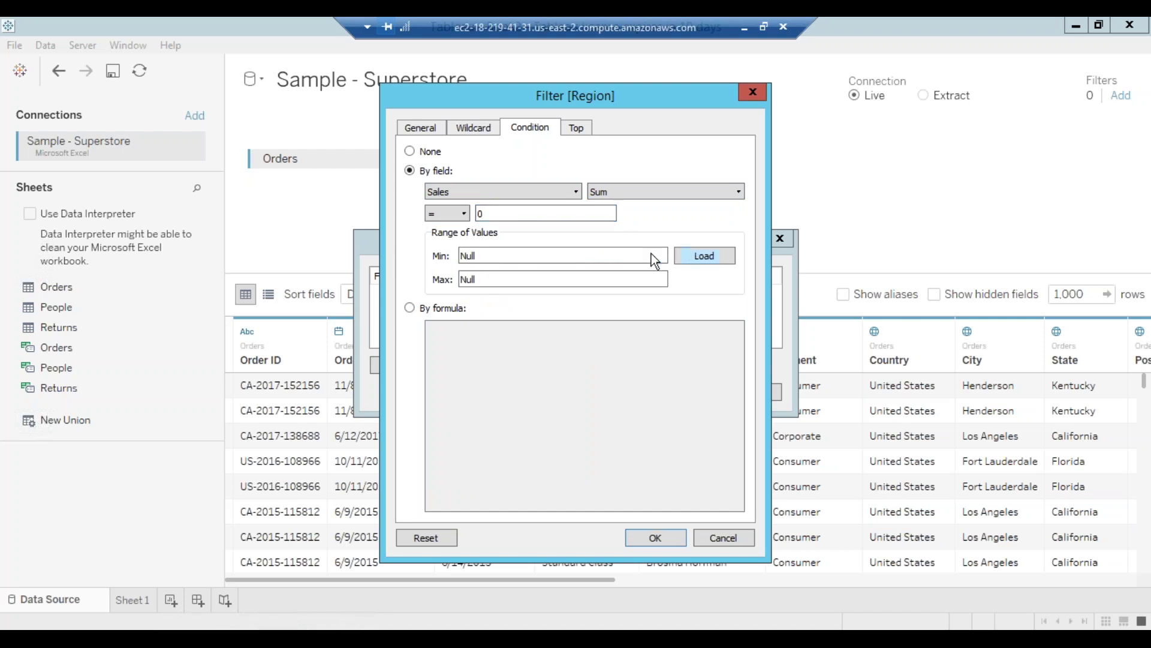
{"action": "left_click", "coordinate": [508, 216]}
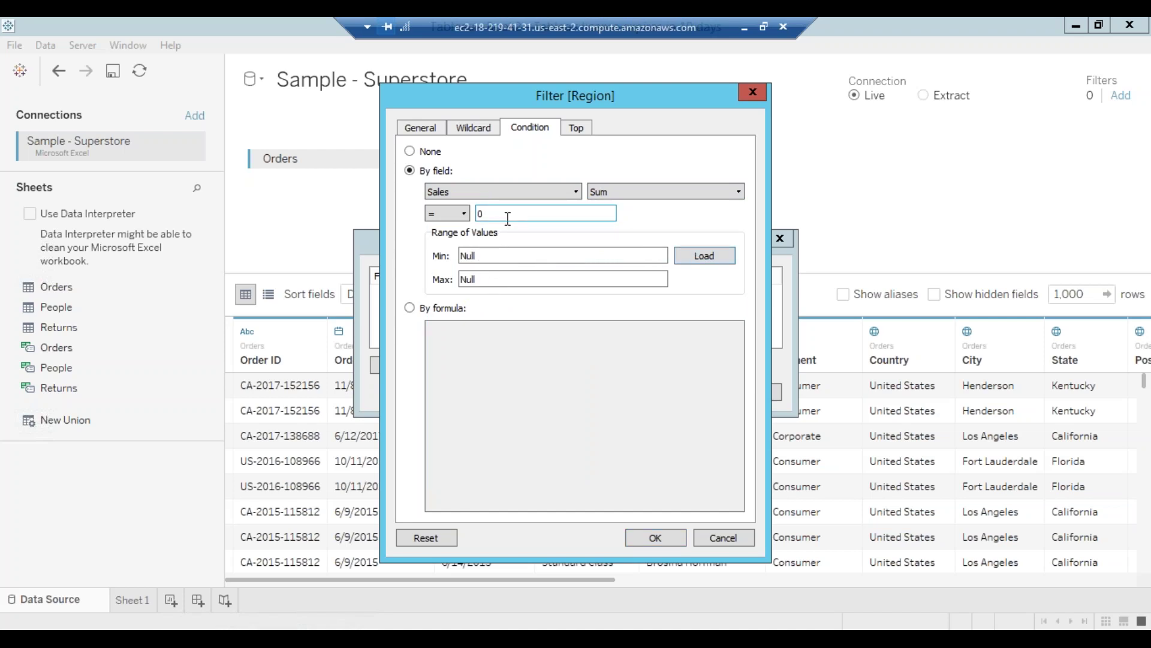
{"action": "key", "text": "BackSpace"}
{"action": "type", "text": "5656"}
{"action": "key", "text": "Tab"}
{"action": "left_click", "coordinate": [428, 308]}
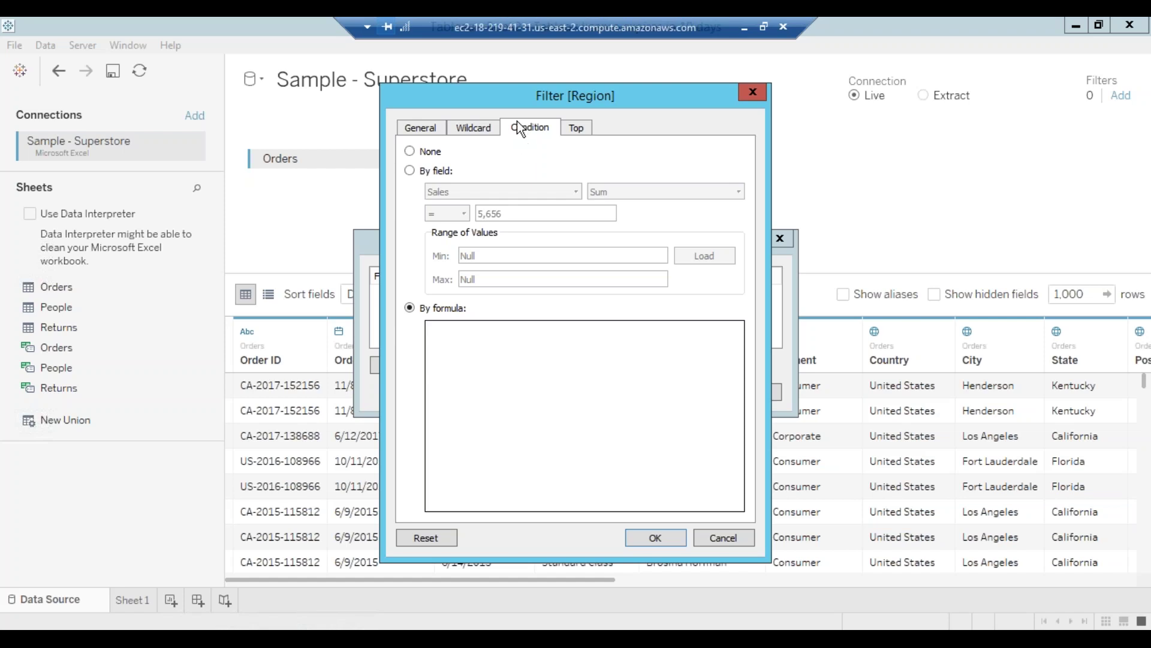
Limit the Region filter by field to the top 10 by Count of City
{"action": "left_click", "coordinate": [577, 129]}
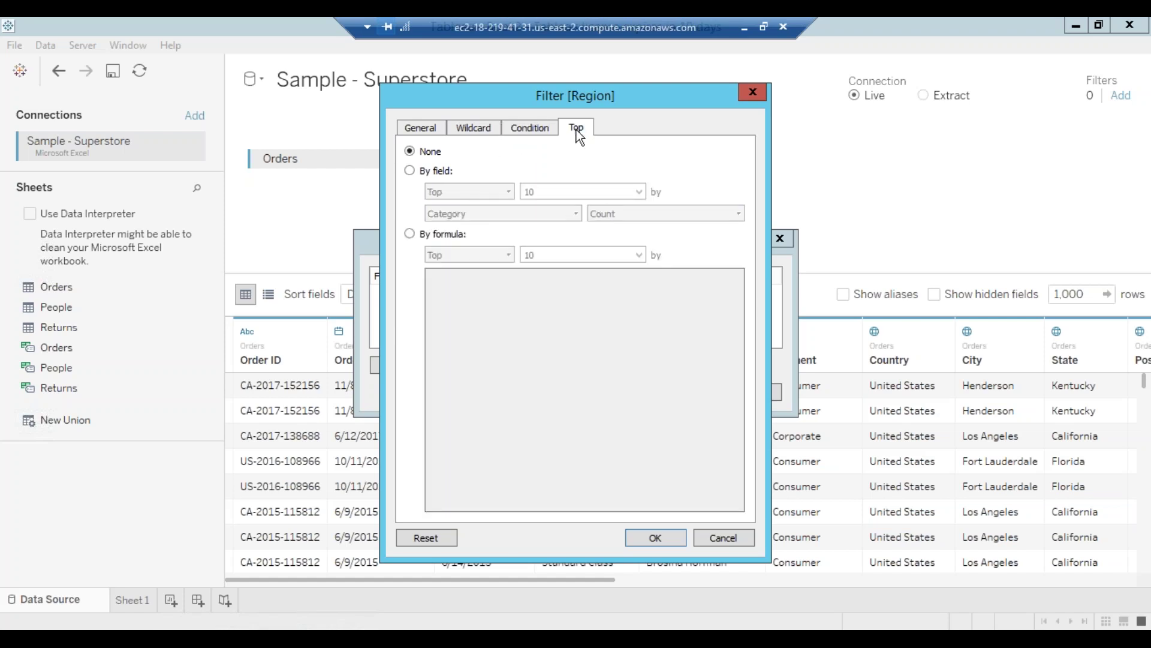
{"action": "left_click", "coordinate": [416, 171]}
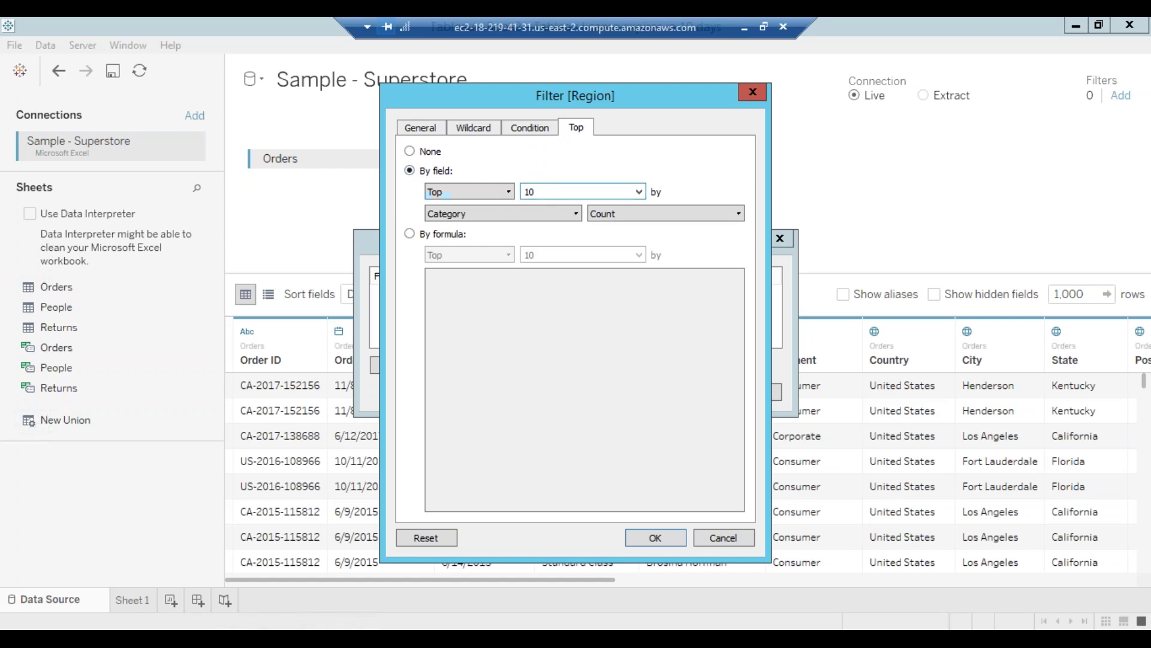
{"action": "left_click", "coordinate": [622, 215]}
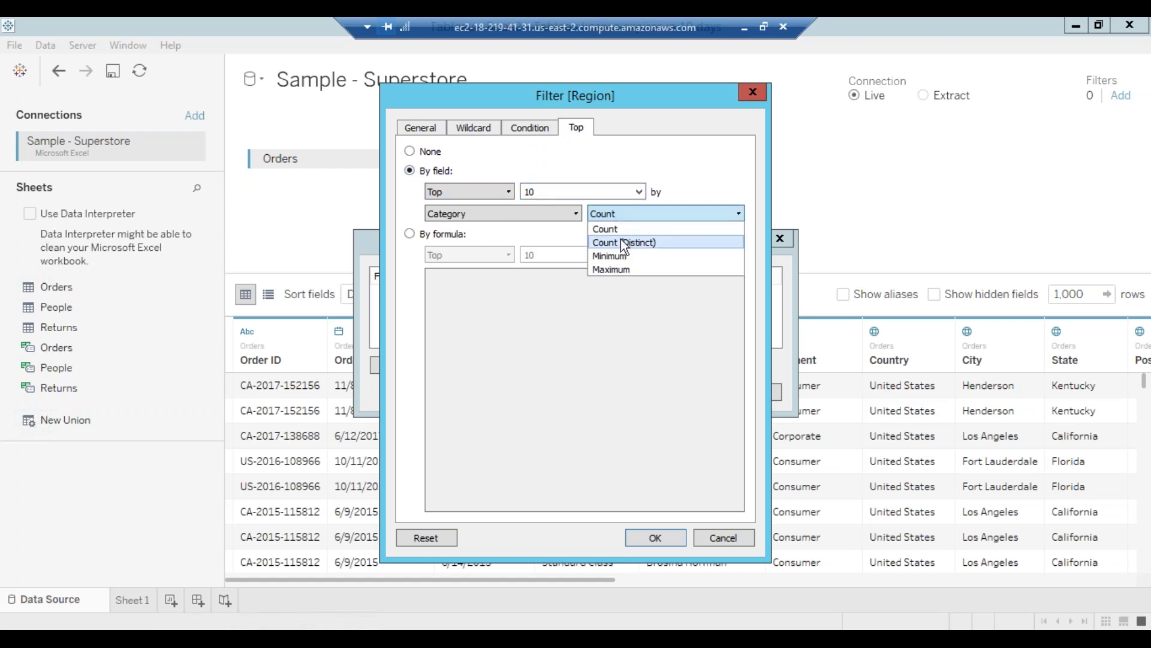
{"action": "left_click", "coordinate": [538, 214]}
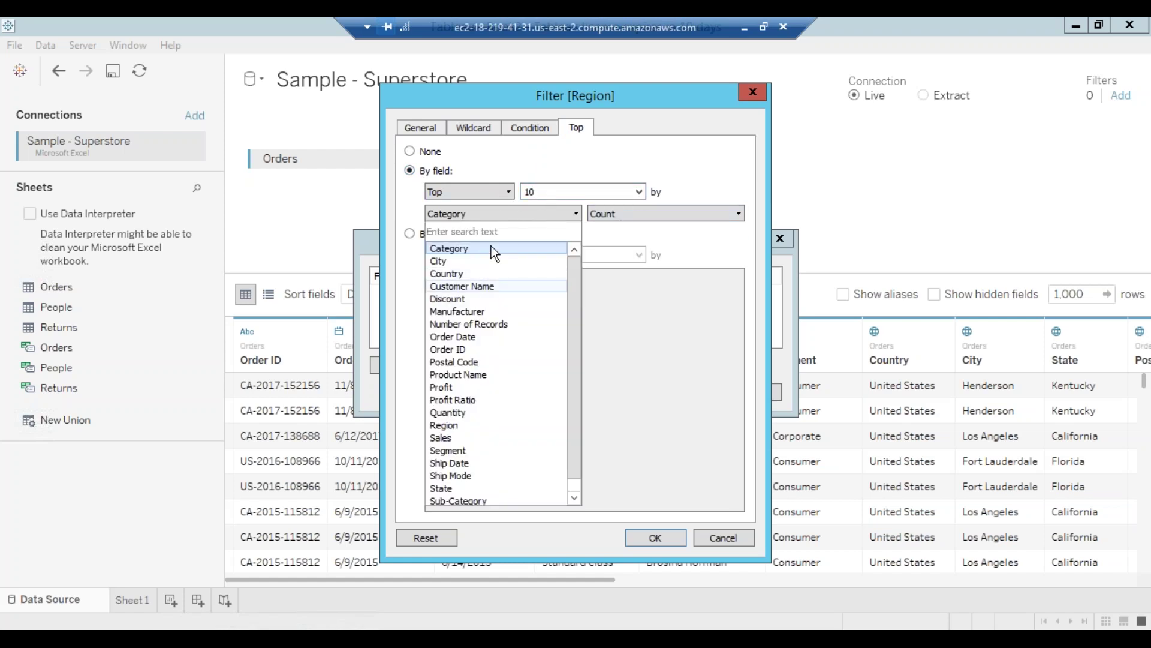
{"action": "left_click", "coordinate": [459, 260]}
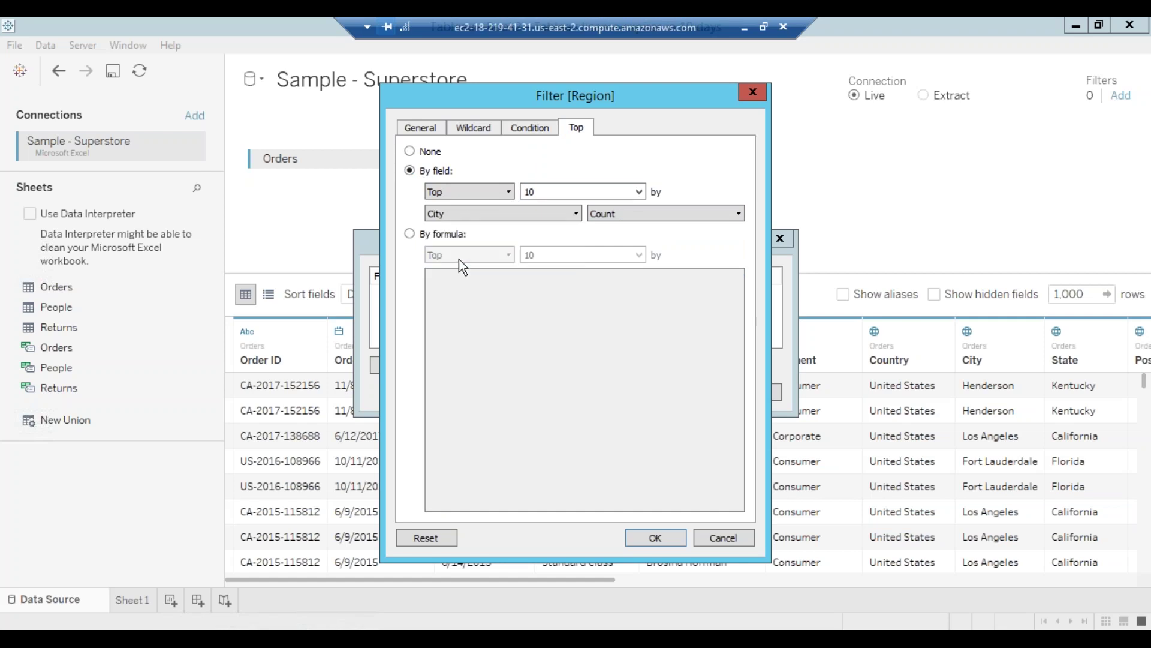
Change the Region filter's limit to the top 10 by Sum of Sales
{"action": "left_click", "coordinate": [509, 213]}
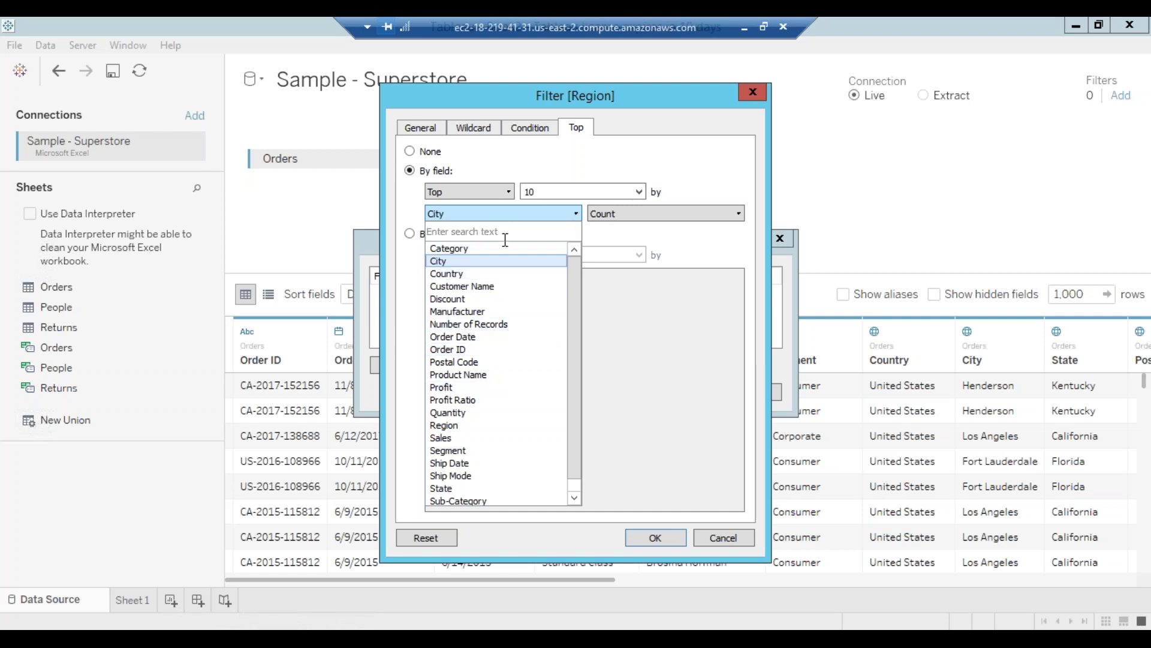
{"action": "left_click", "coordinate": [444, 437]}
{"action": "left_click", "coordinate": [635, 213]}
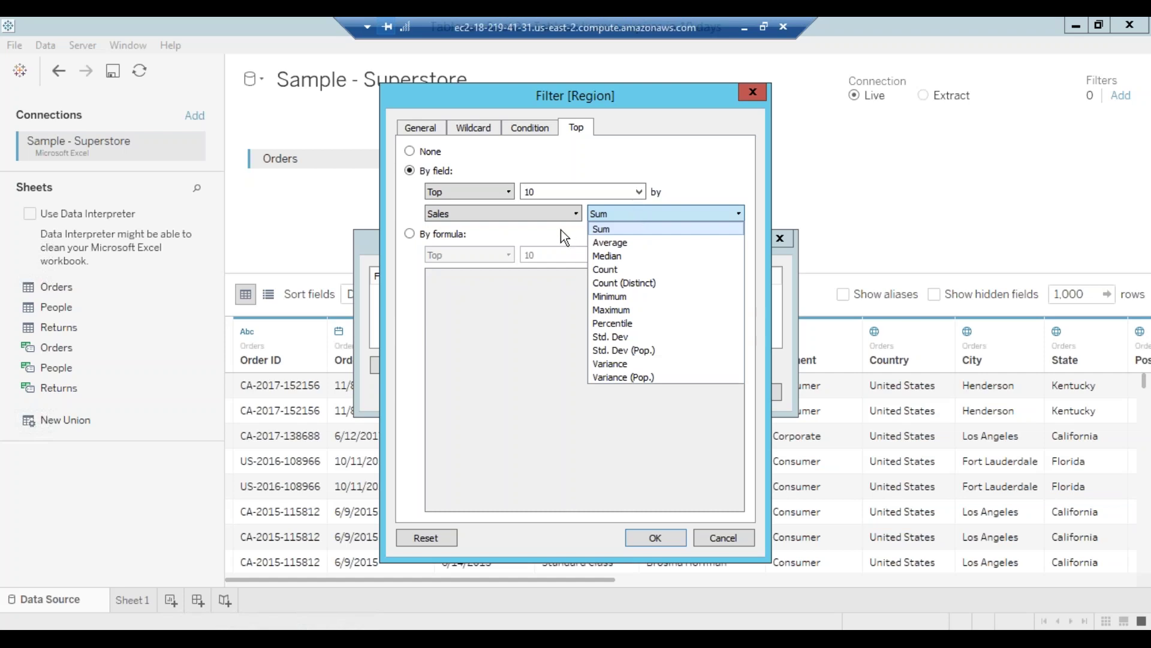
{"action": "left_click", "coordinate": [569, 216]}
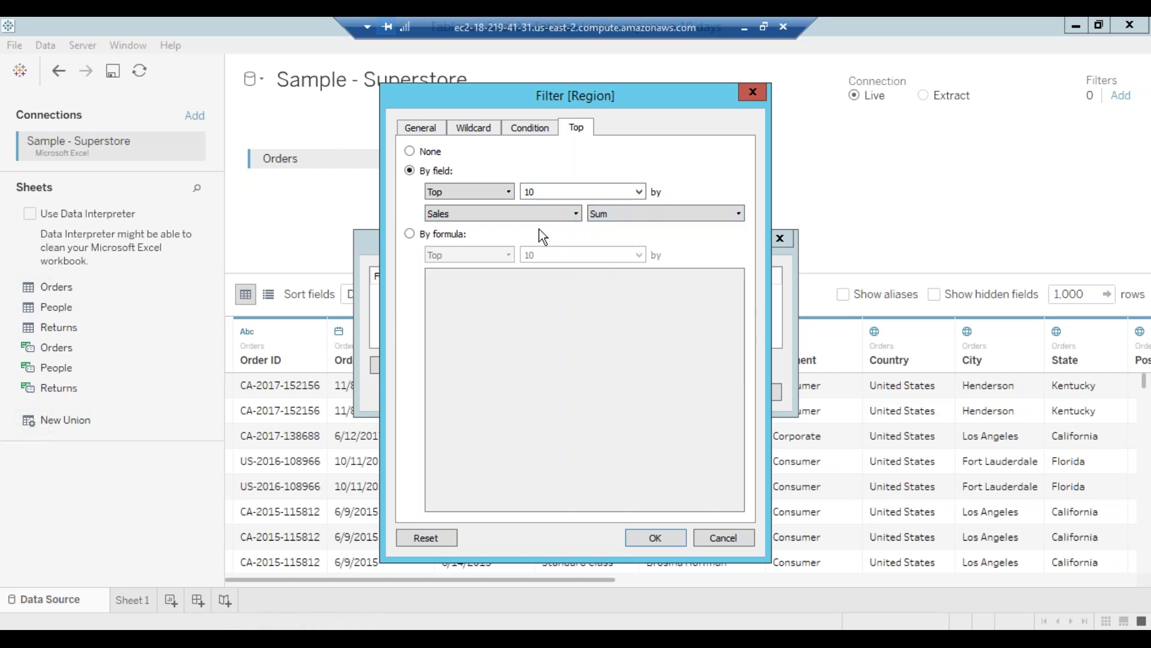
Base the Region filter's limit on a formula and view its ranking direction choices
{"action": "left_click", "coordinate": [442, 236]}
{"action": "left_click", "coordinate": [506, 255]}
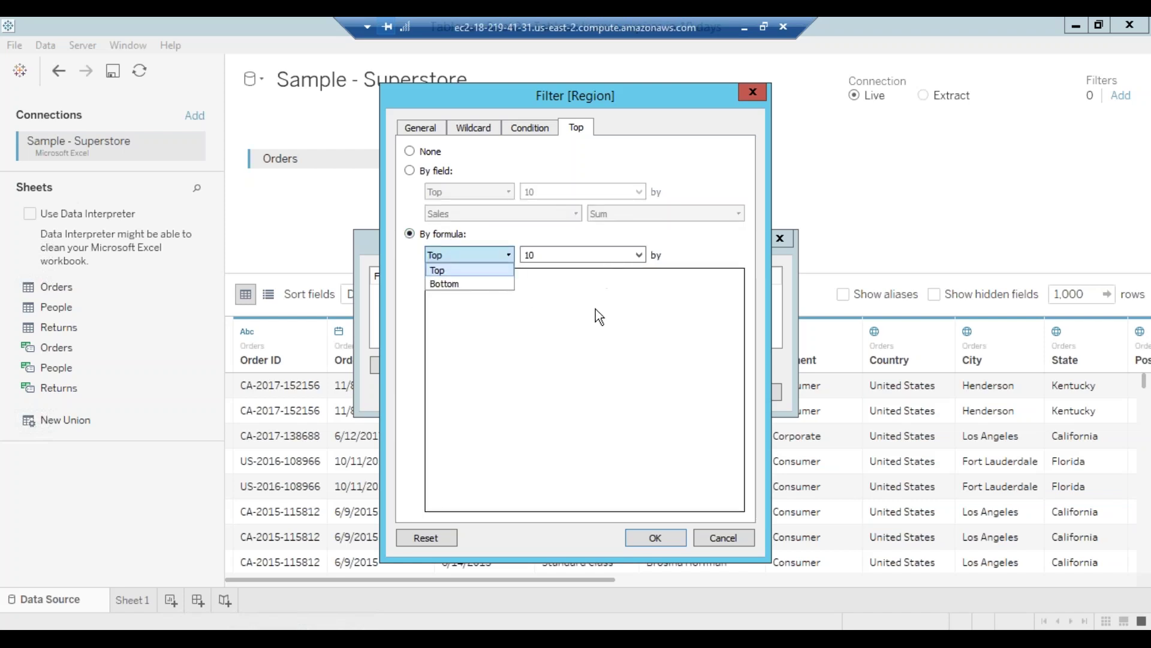
{"action": "left_click", "coordinate": [466, 304]}
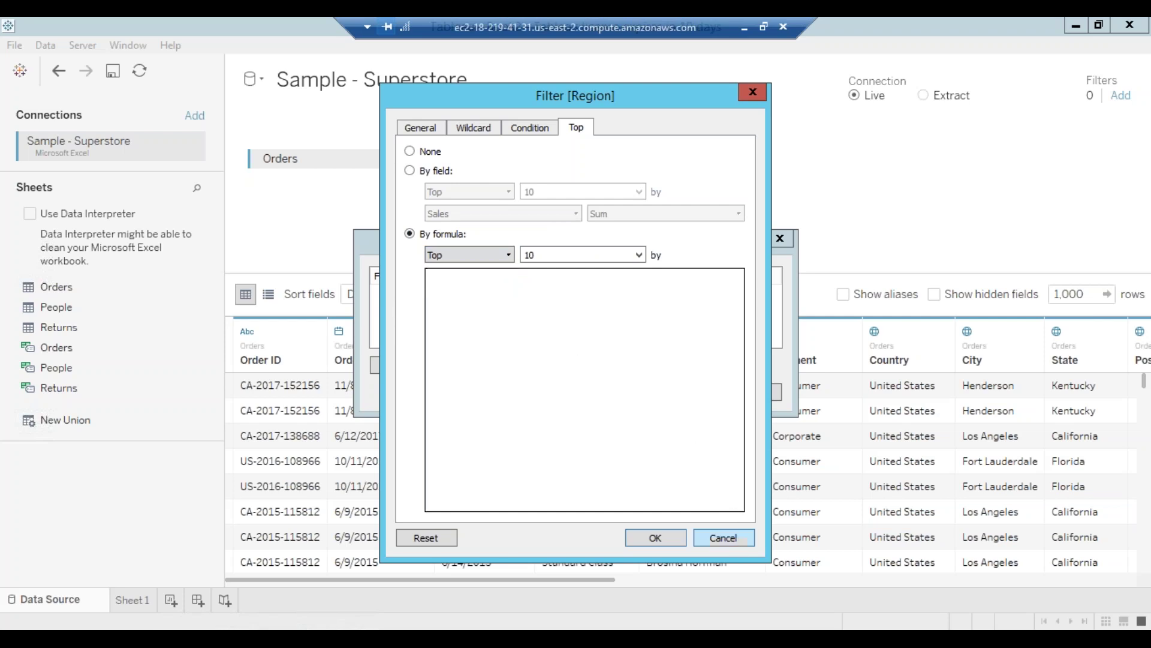
Return to the Region filter's general value list and discard the filter and all data source filter edits
{"action": "left_click", "coordinate": [441, 129]}
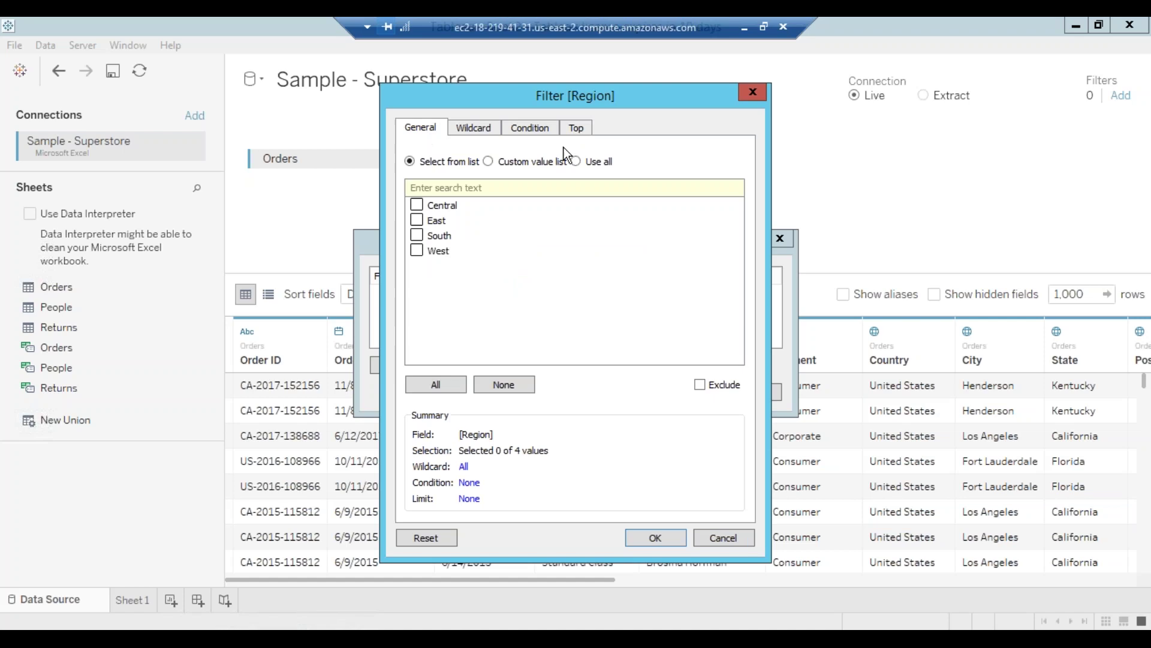
{"action": "left_click", "coordinate": [760, 94]}
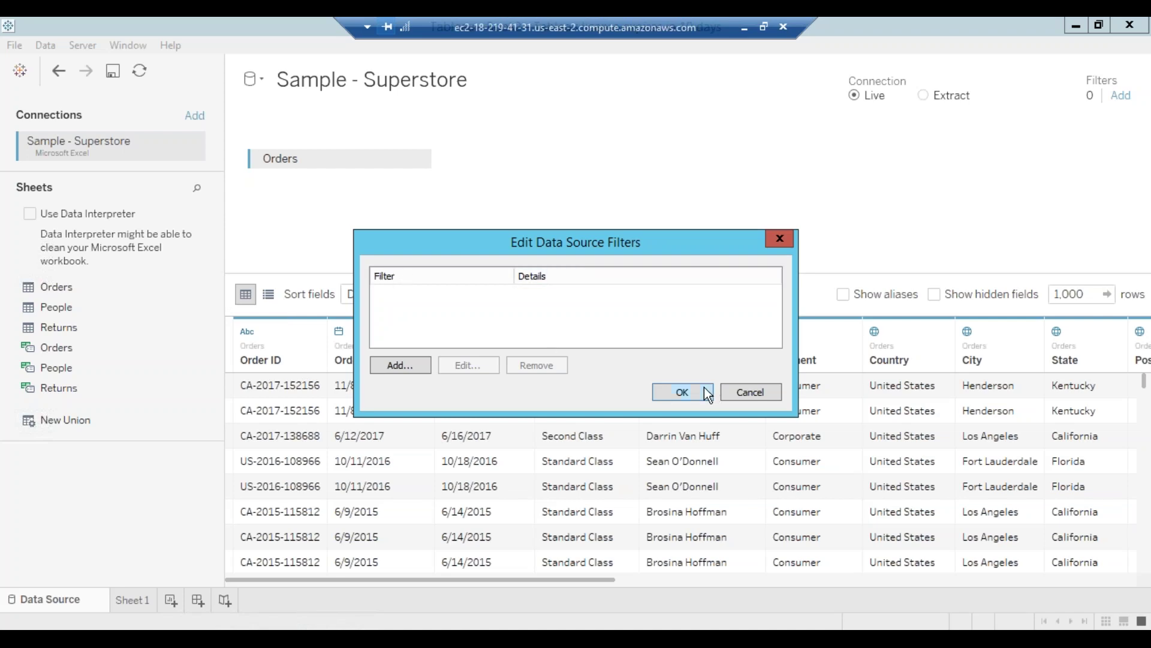
{"action": "left_click", "coordinate": [750, 392]}
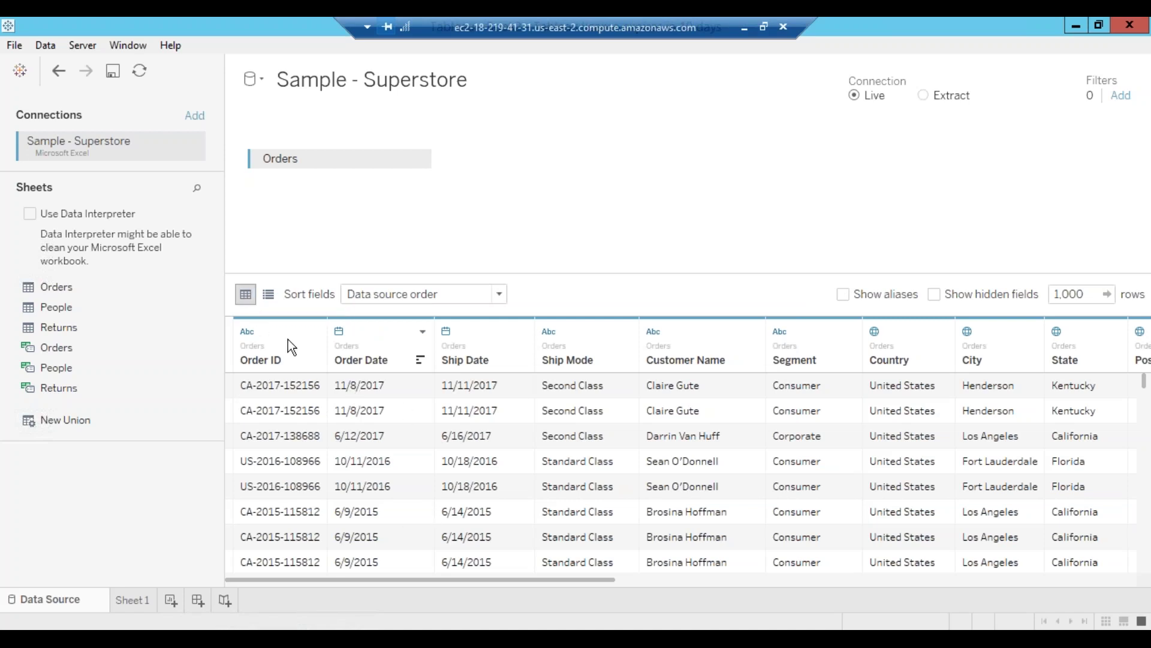
Show the Orders fields as a metadata list and examine the description of Order ID, including its loaded domain members
{"action": "left_click", "coordinate": [269, 295]}
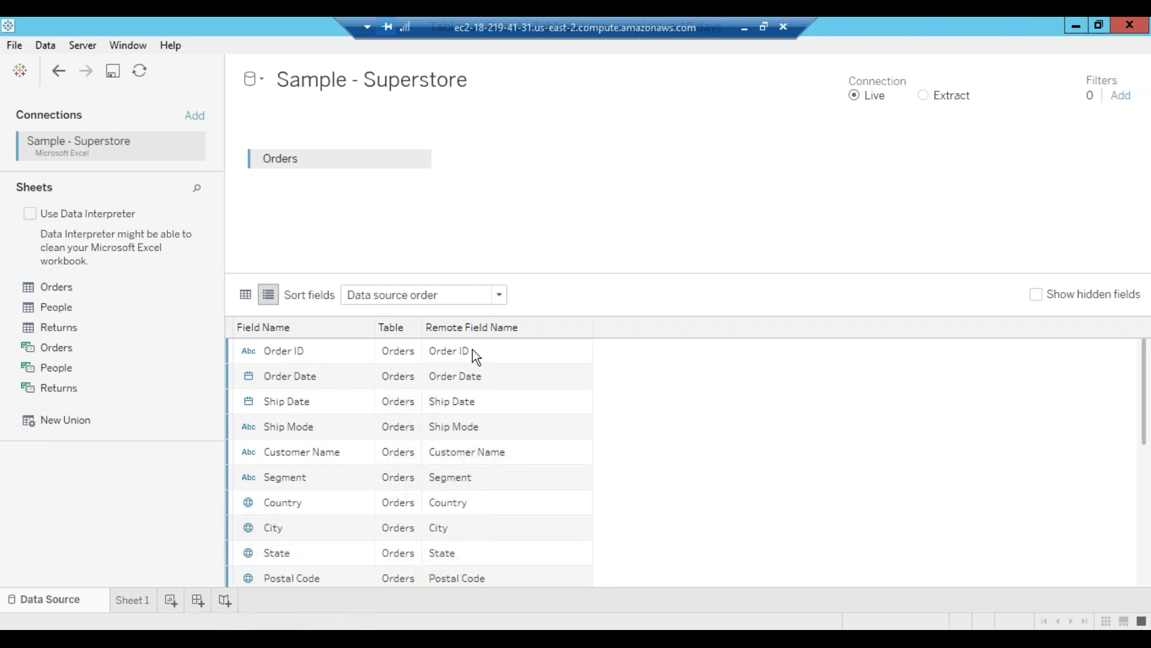
{"action": "left_click", "coordinate": [361, 352]}
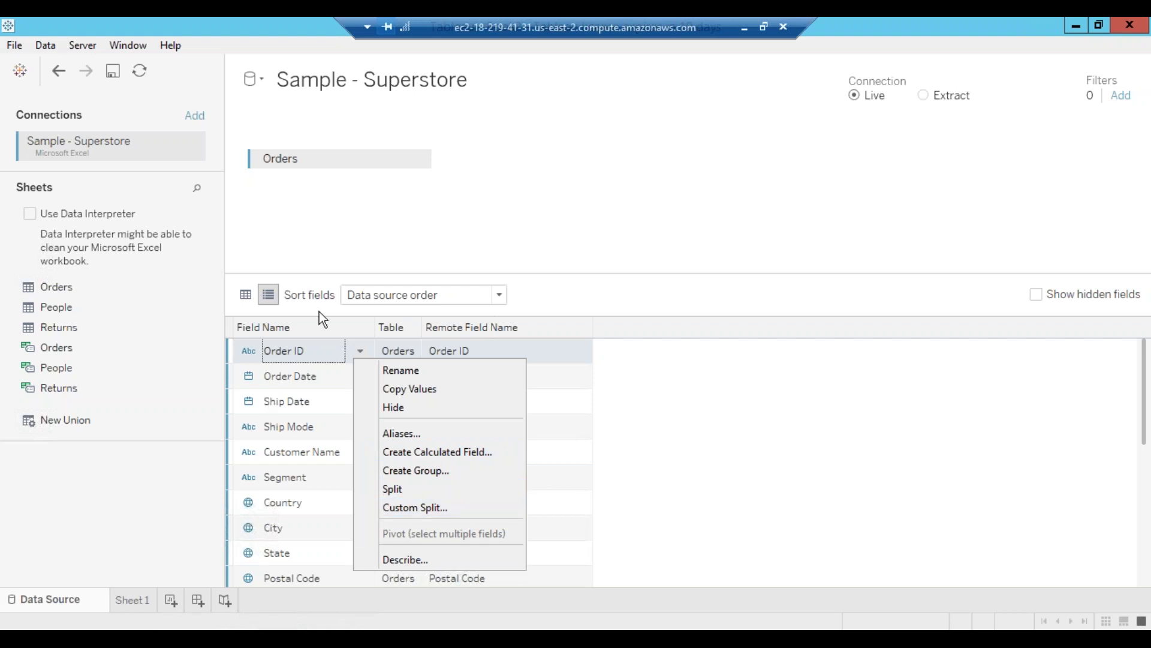
{"action": "left_click", "coordinate": [406, 559]}
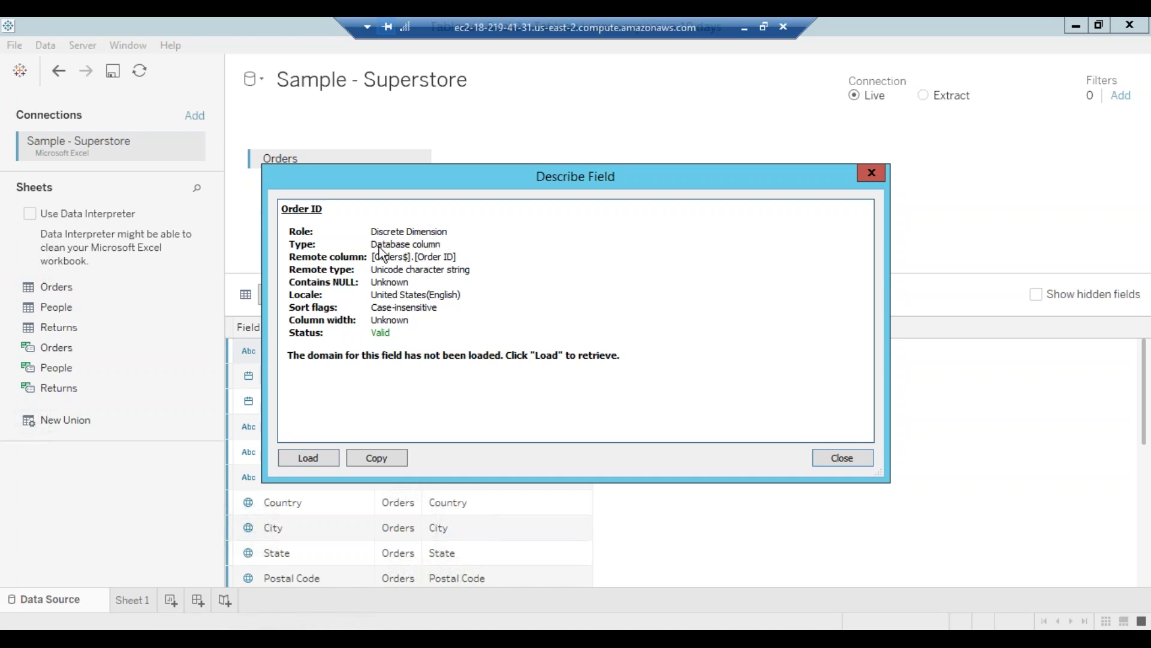
{"action": "left_click", "coordinate": [313, 457]}
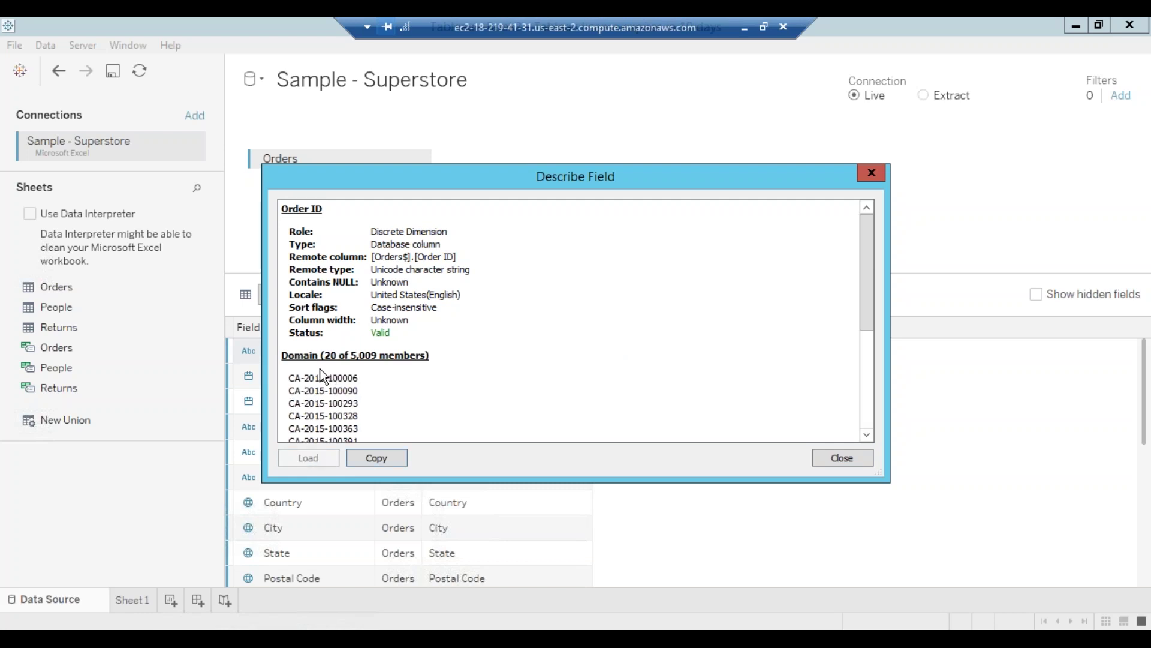
{"action": "left_click_drag", "start_coordinate": [689, 162], "coordinate": [875, 134]}
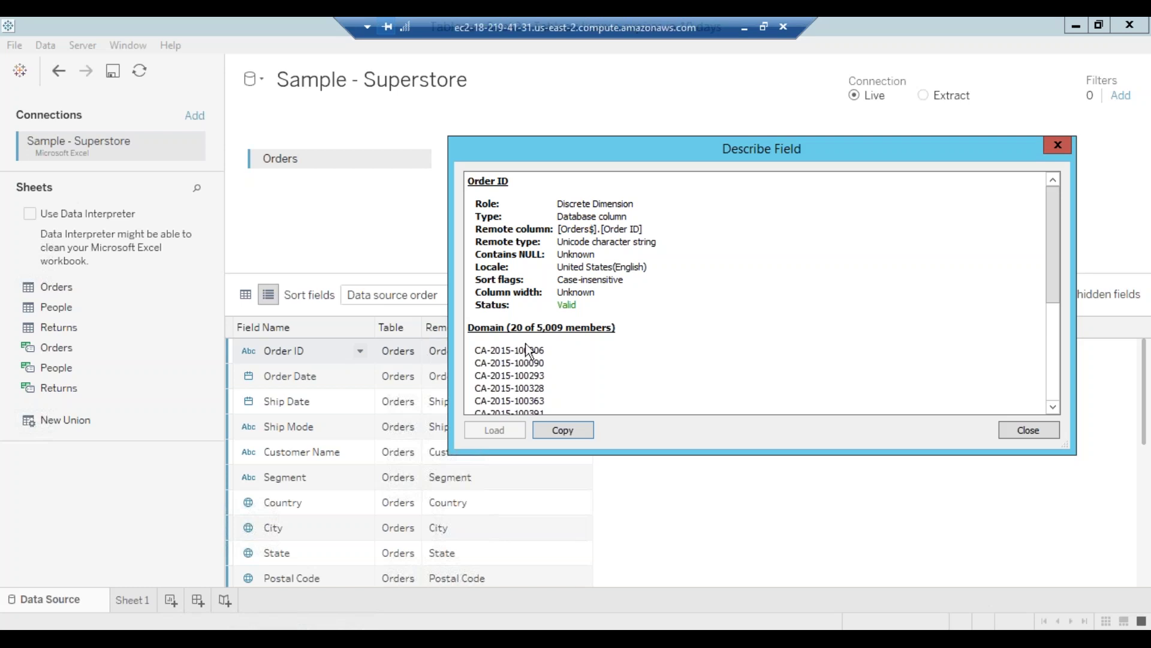
{"action": "left_click_drag", "start_coordinate": [1057, 289], "coordinate": [1049, 394]}
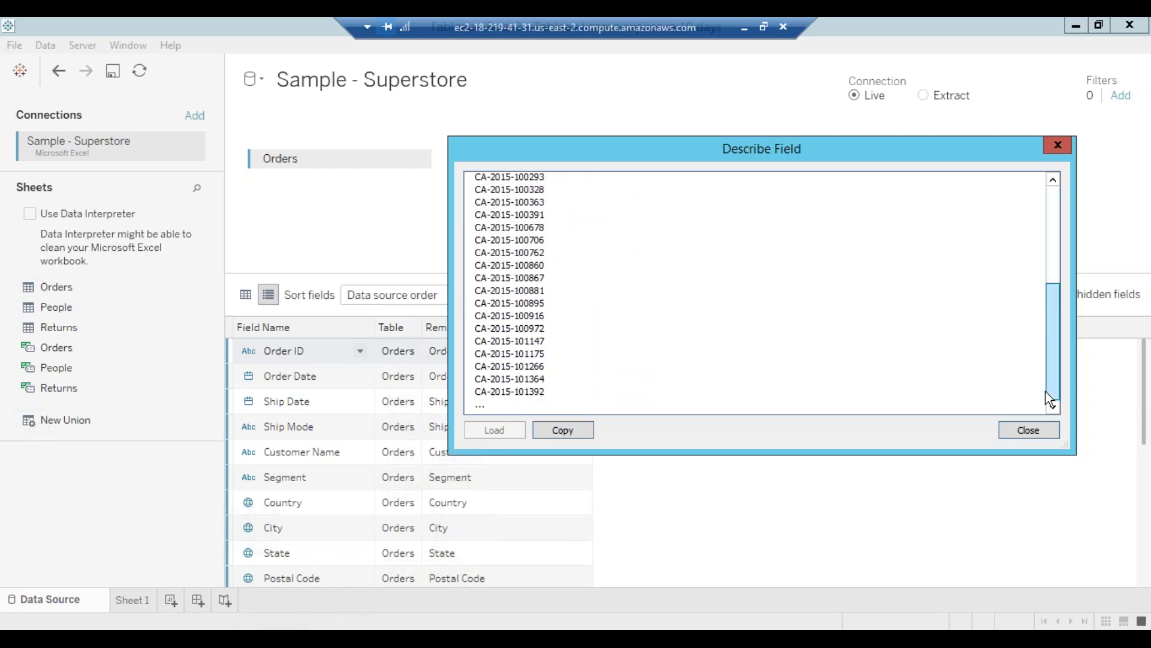
{"action": "left_click", "coordinate": [1029, 430]}
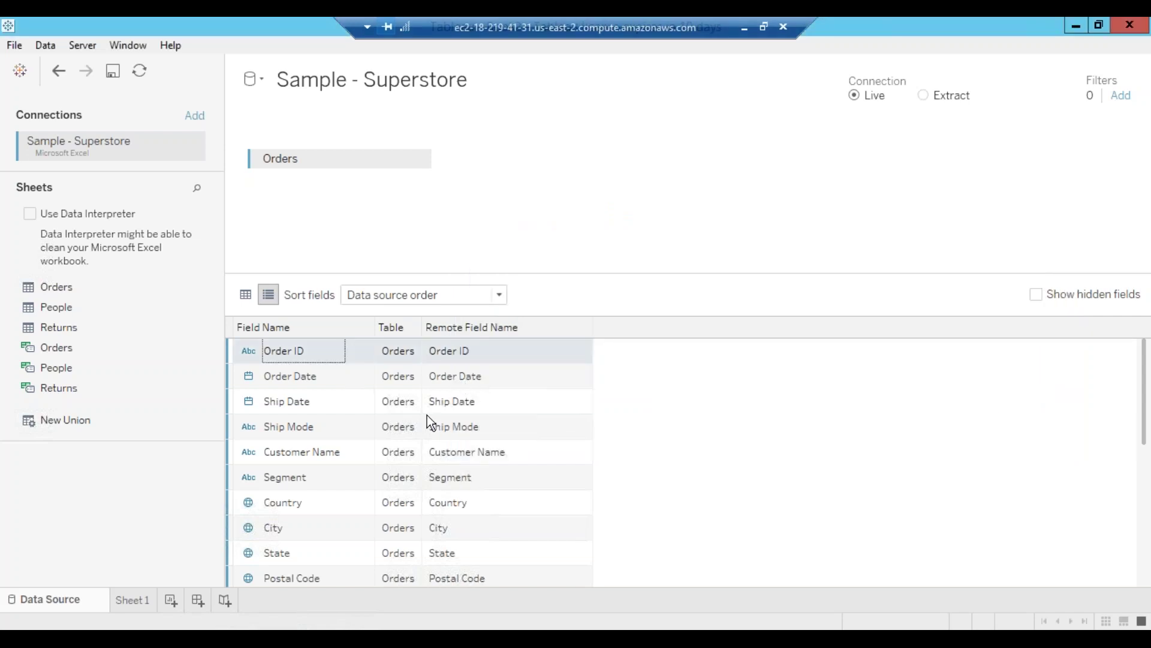
Examine the operations available for Order ID from its table and remote field name entries
{"action": "right_click", "coordinate": [409, 354]}
{"action": "left_click", "coordinate": [395, 349]}
{"action": "left_click", "coordinate": [470, 355]}
{"action": "right_click", "coordinate": [471, 355]}
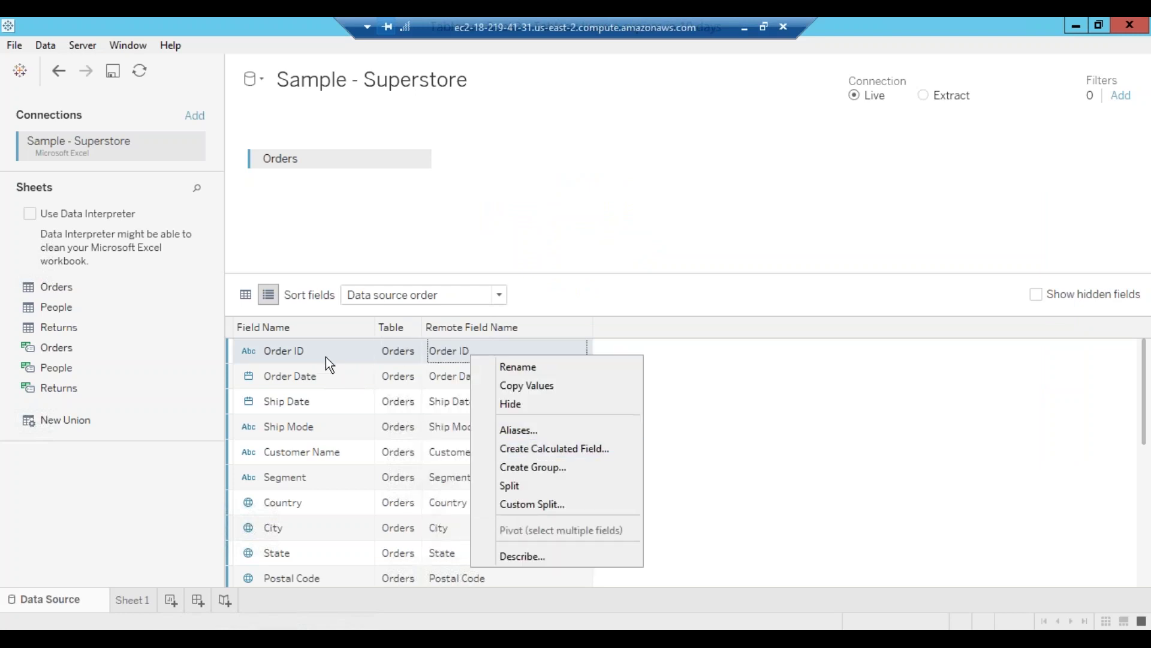
{"action": "key", "text": "Escape"}
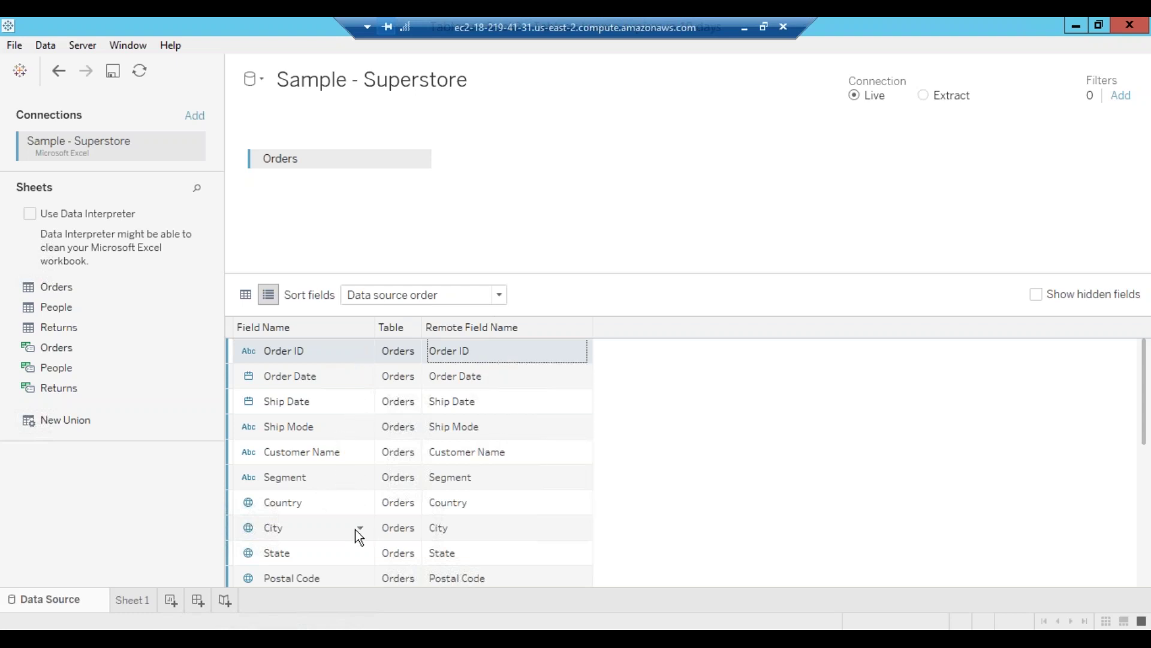
Rename the Order ID field to Order Number
{"action": "left_click_drag", "start_coordinate": [1146, 406], "coordinate": [1123, 307]}
{"action": "left_click", "coordinate": [361, 350]}
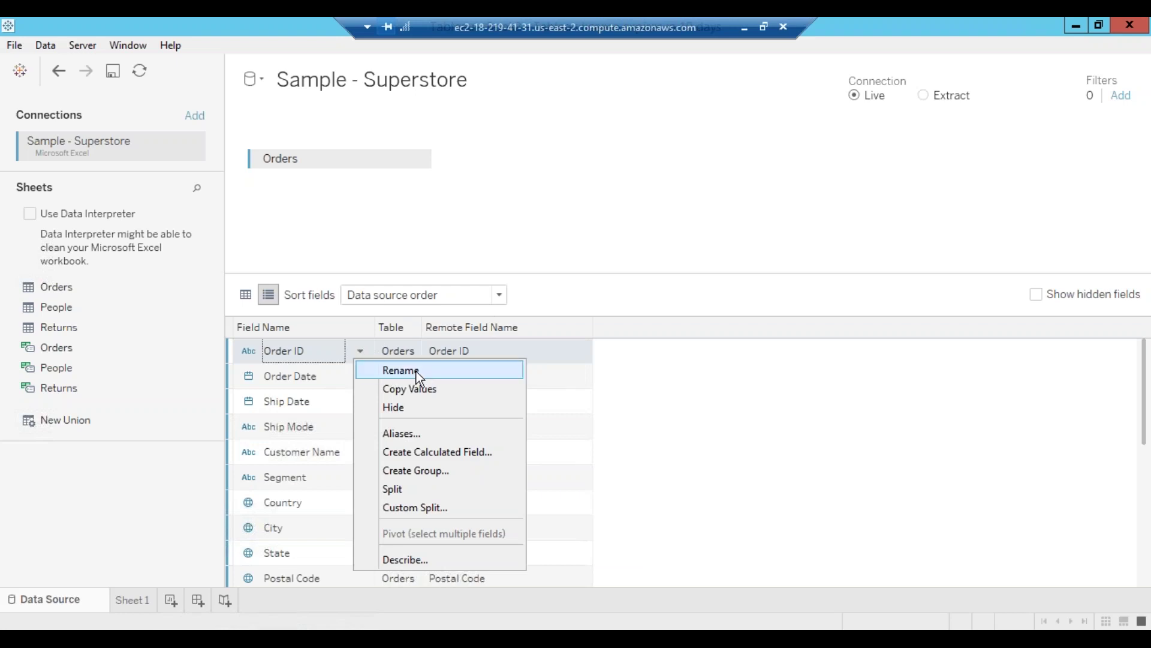
{"action": "left_click", "coordinate": [417, 373]}
{"action": "key", "text": "End"}
{"action": "key", "text": "BackSpace"}
{"action": "key", "text": "BackSpace"}
{"action": "key", "text": "BackSpace"}
{"action": "type", "text": "Number"}
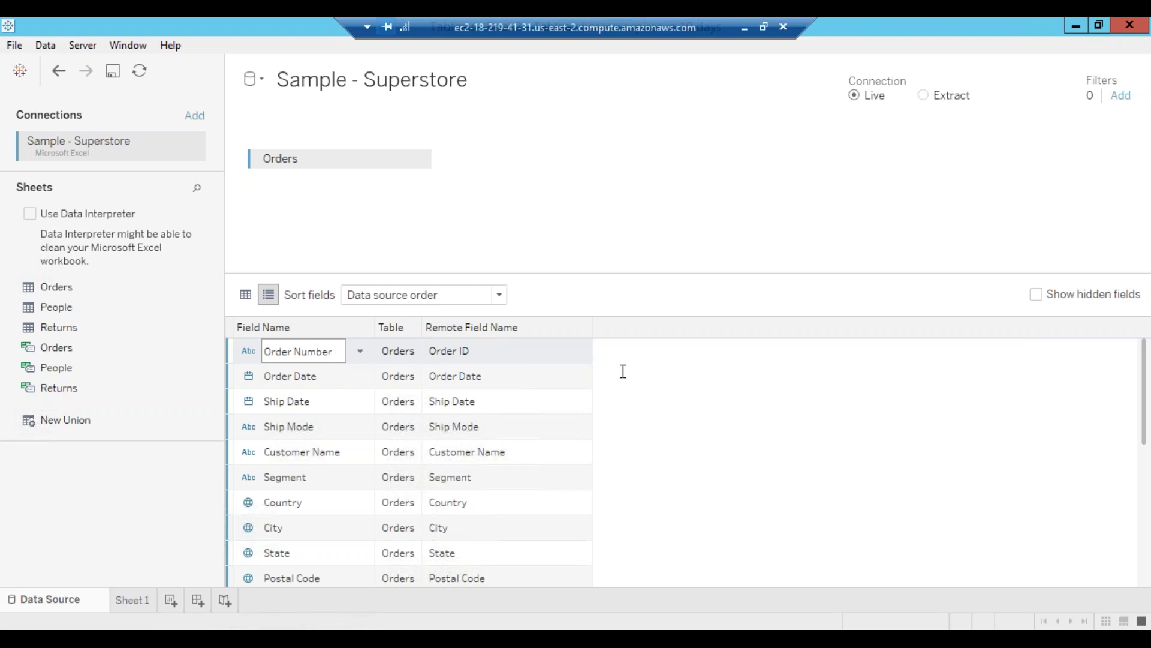
{"action": "left_click", "coordinate": [718, 383]}
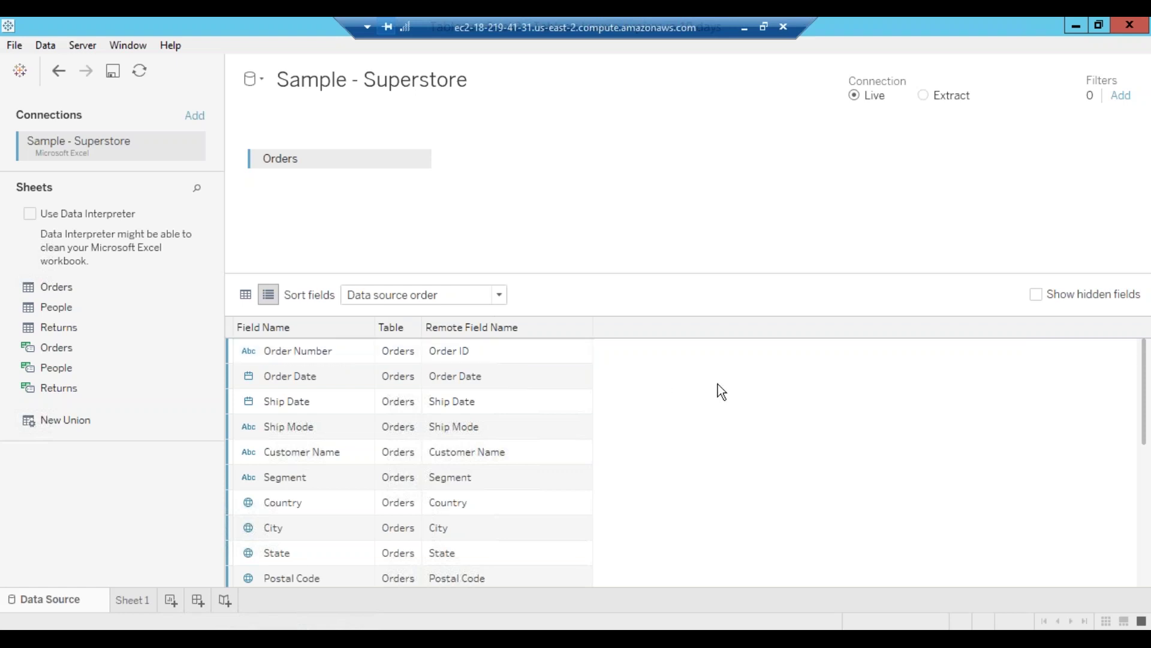
Start another rename of Order Number, leave the name as is, and examine the field's available operations
{"action": "left_click", "coordinate": [476, 358]}
{"action": "right_click", "coordinate": [478, 364]}
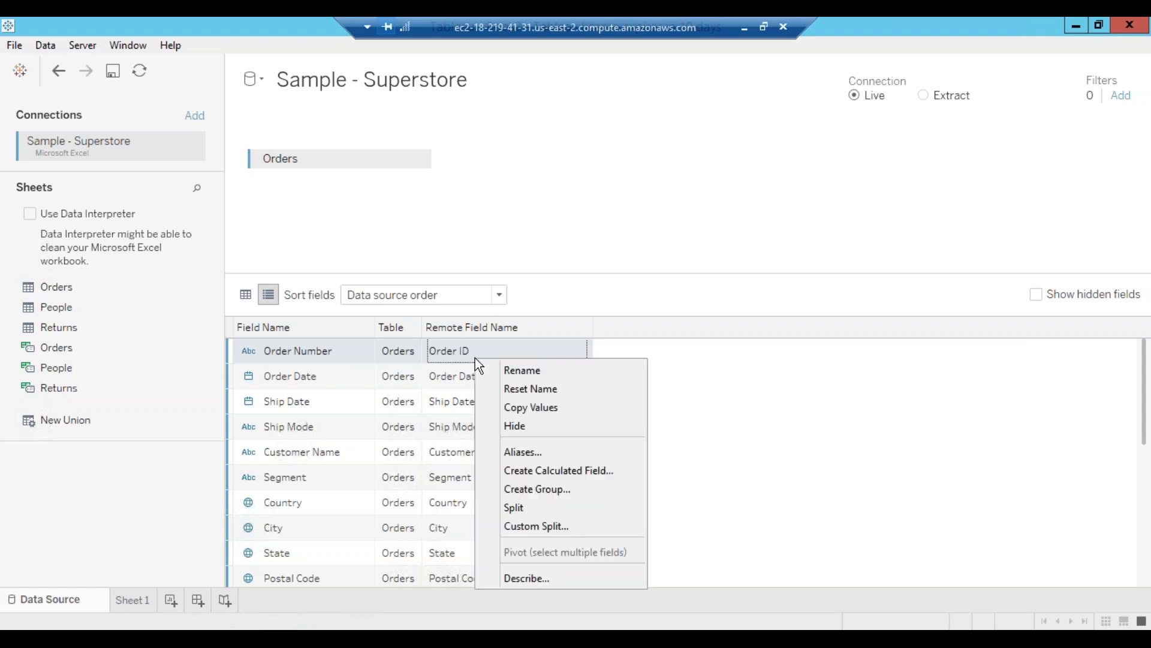
{"action": "left_click", "coordinate": [517, 370]}
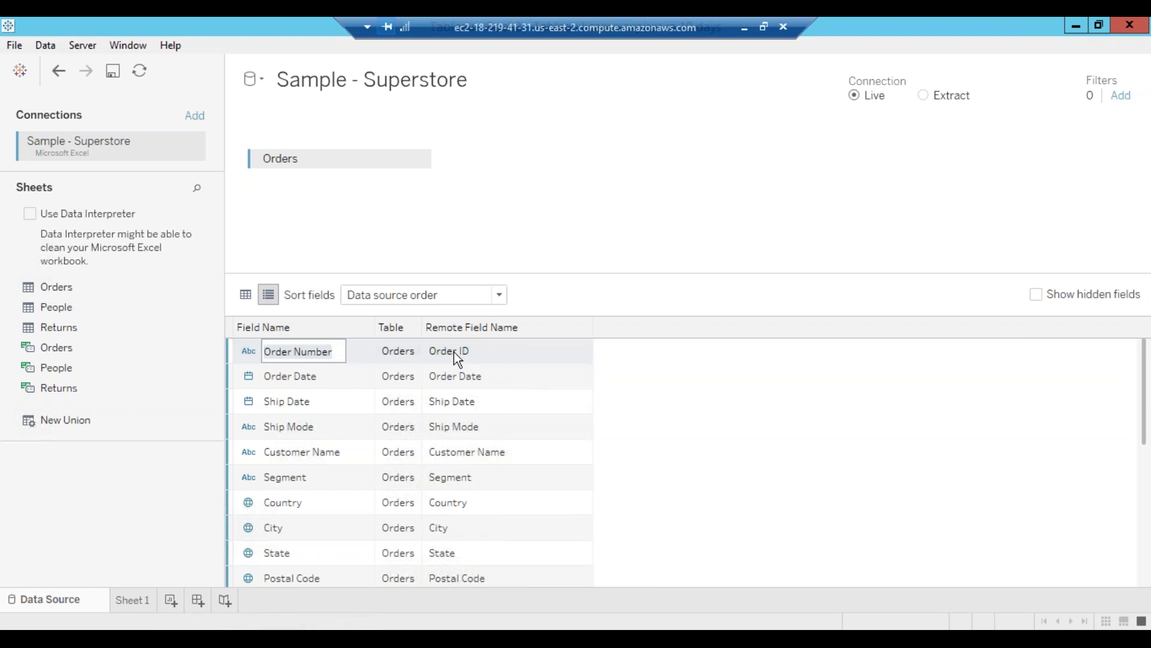
{"action": "right_click", "coordinate": [398, 353]}
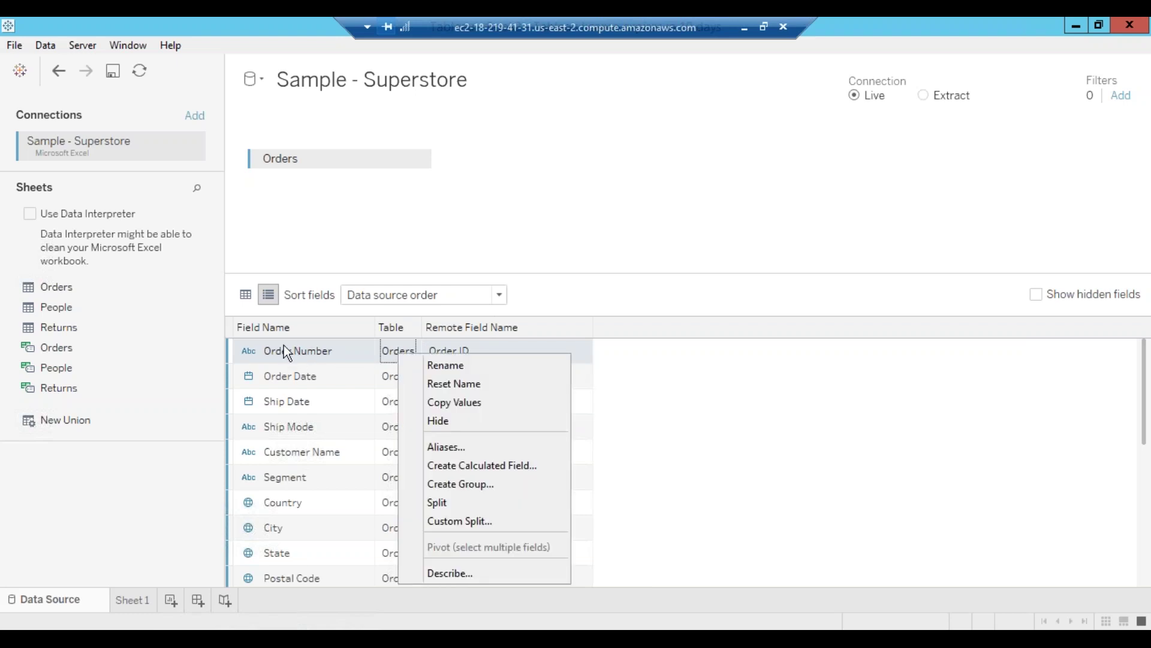
{"action": "left_click", "coordinate": [699, 396]}
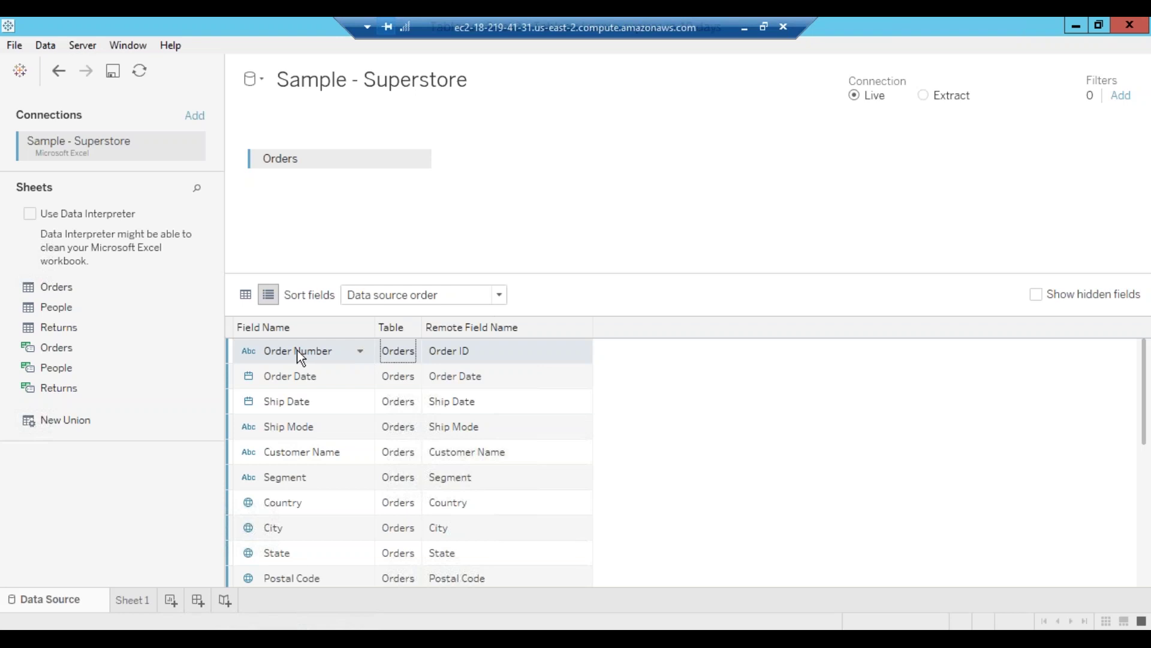
Reset the Order Number field to its original name
{"action": "left_click", "coordinate": [361, 352]}
{"action": "left_click", "coordinate": [351, 367]}
{"action": "left_click", "coordinate": [406, 353]}
{"action": "left_click", "coordinate": [473, 354]}
{"action": "right_click", "coordinate": [474, 354]}
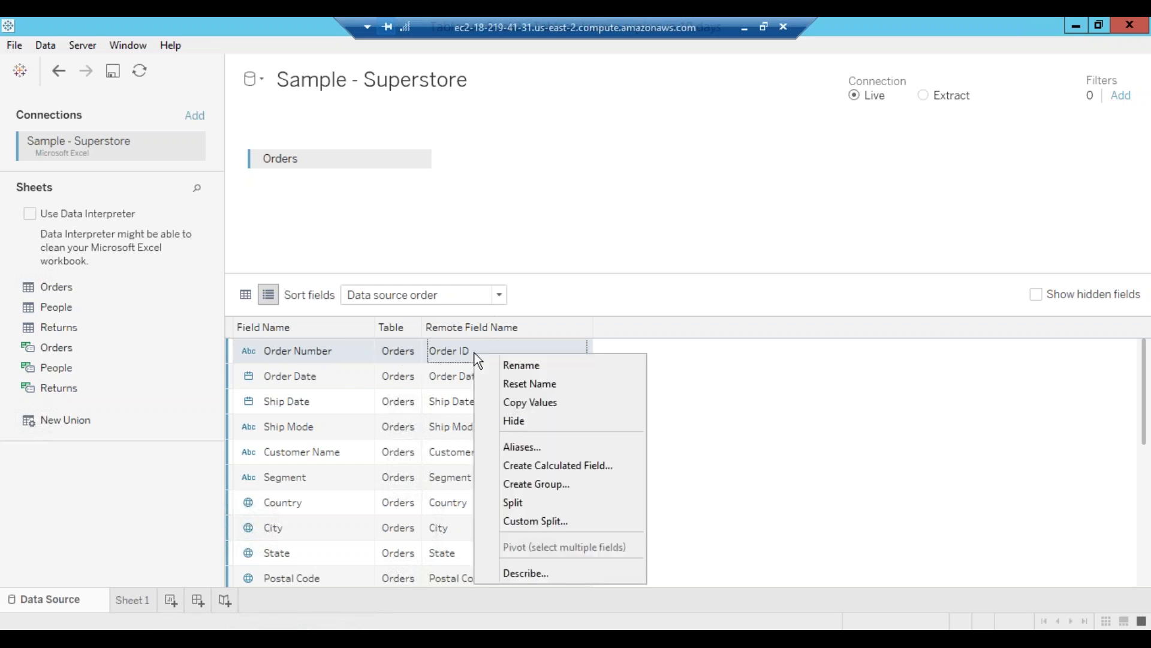
{"action": "left_click", "coordinate": [533, 384]}
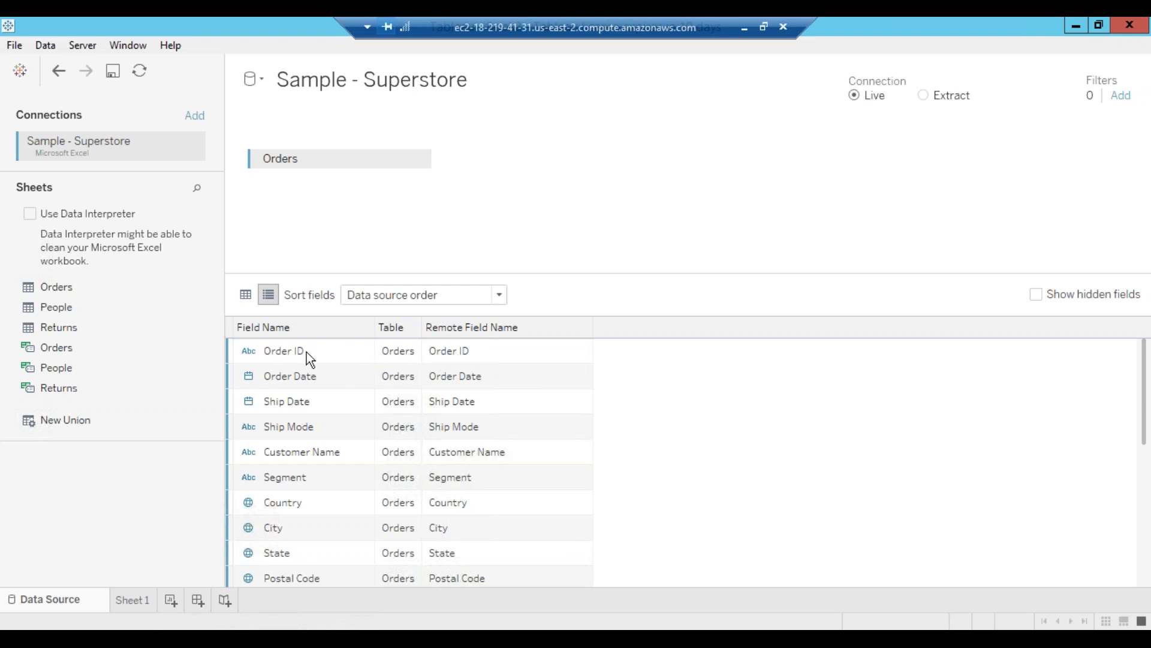
Examine the operations available for Order ID's remote field name and the sort order options for the fields
{"action": "right_click", "coordinate": [428, 350]}
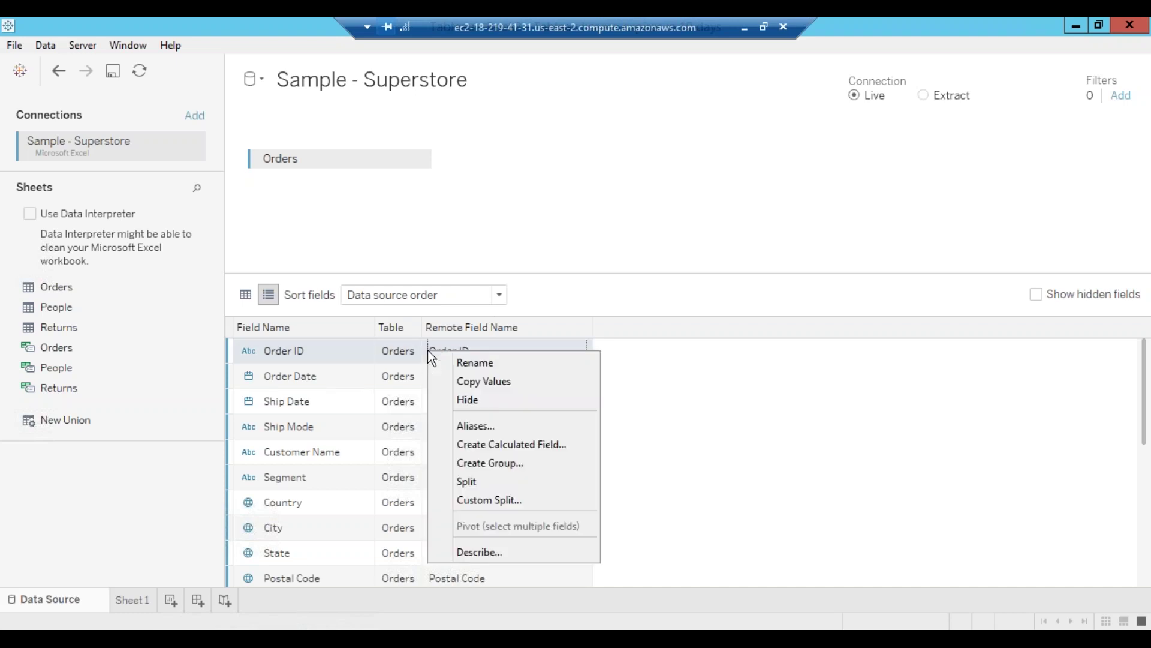
{"action": "left_click", "coordinate": [269, 294]}
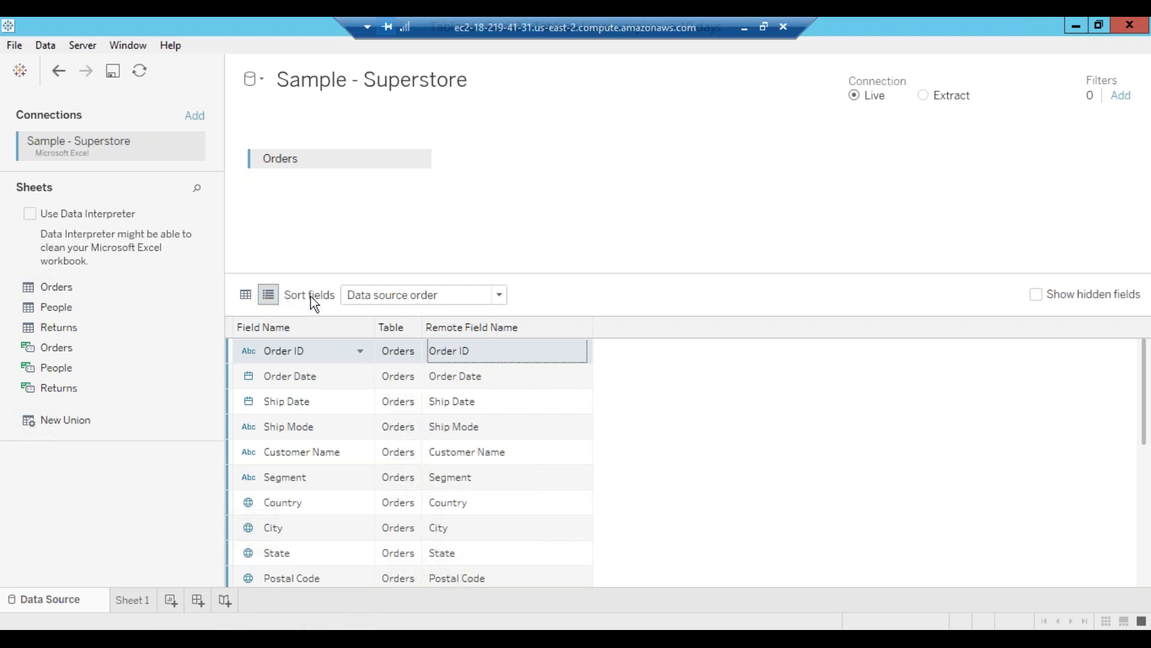
{"action": "left_click", "coordinate": [500, 295]}
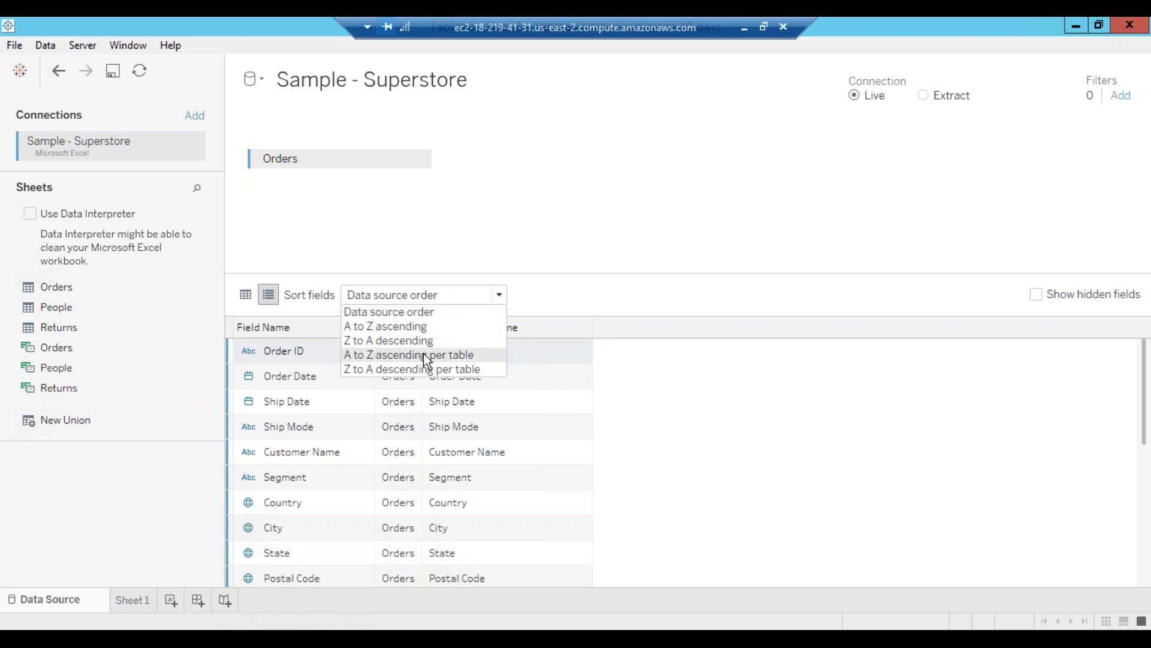
{"action": "left_click", "coordinate": [660, 359]}
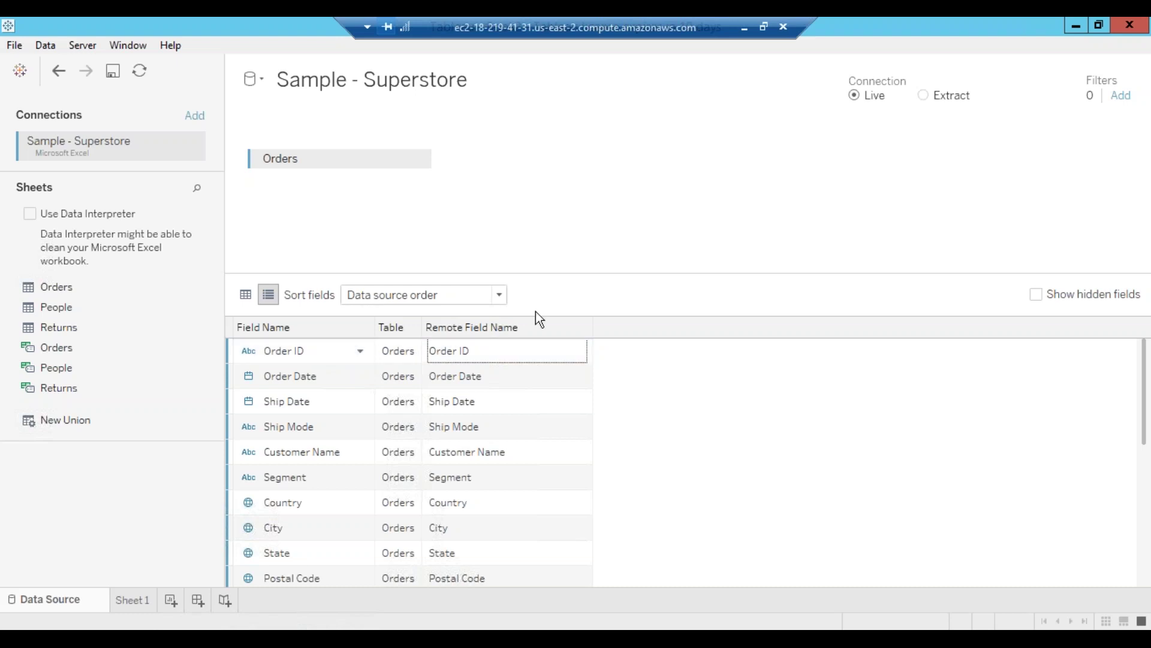
Switch the field list back to the data grid preview and examine the Order ID column's options
{"action": "left_click", "coordinate": [245, 294]}
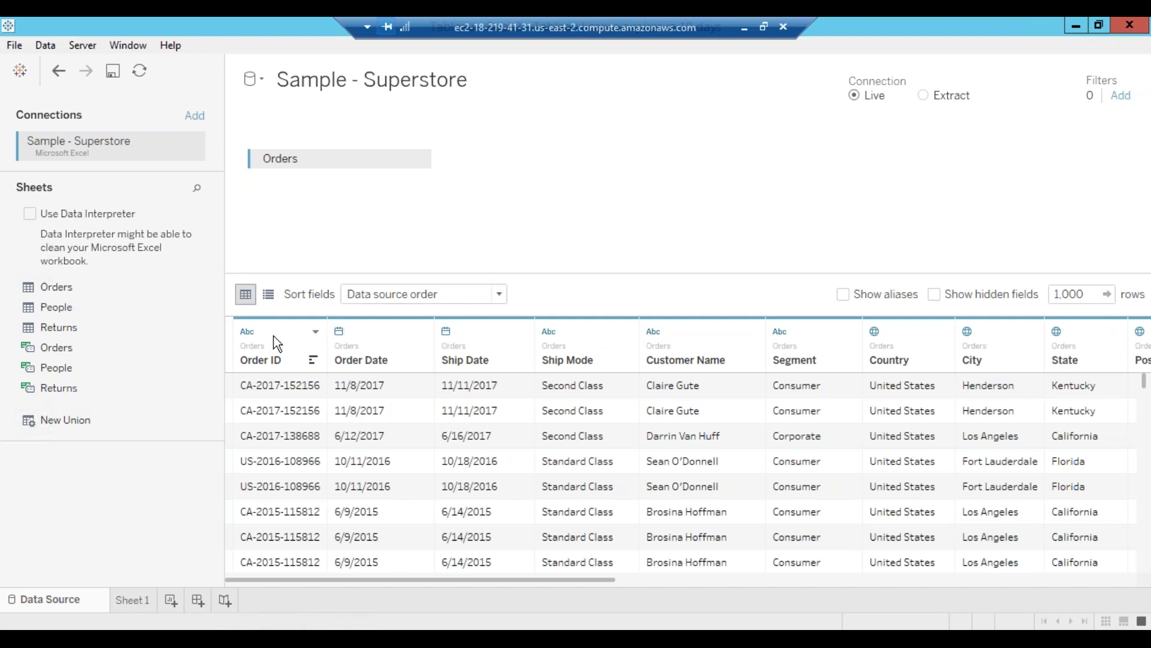
{"action": "left_click", "coordinate": [315, 331]}
{"action": "left_click", "coordinate": [313, 335]}
Switch to Notepad, replace all existing notes with 1.345, and return to Tableau
{"action": "key", "text": "alt+Tab"}
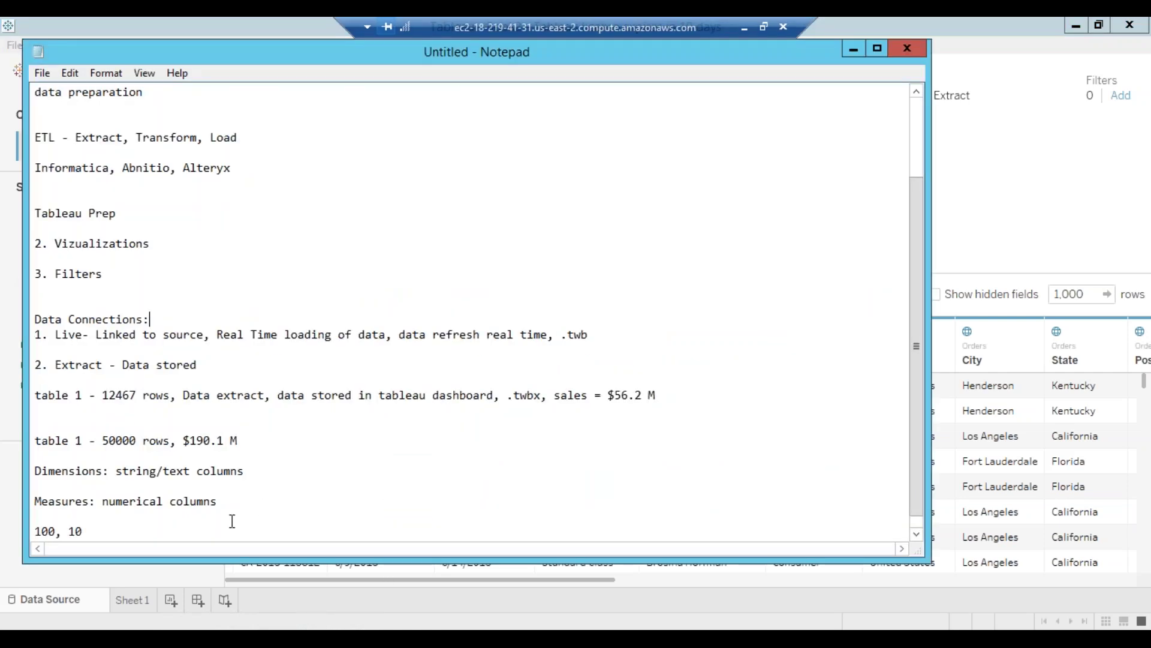
{"action": "left_click", "coordinate": [137, 536]}
{"action": "key", "text": "ctrl+a"}
{"action": "key", "text": "Delete"}
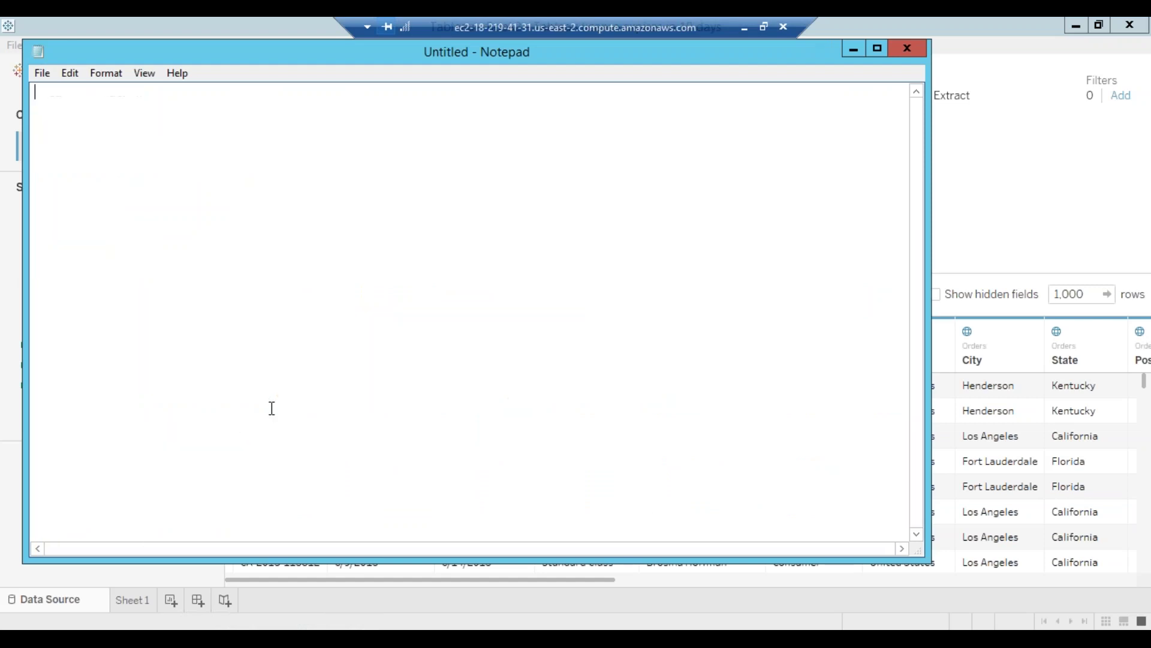
{"action": "type", "text": "1.345"}
{"action": "left_click", "coordinate": [63, 108]}
{"action": "left_click", "coordinate": [1071, 199]}
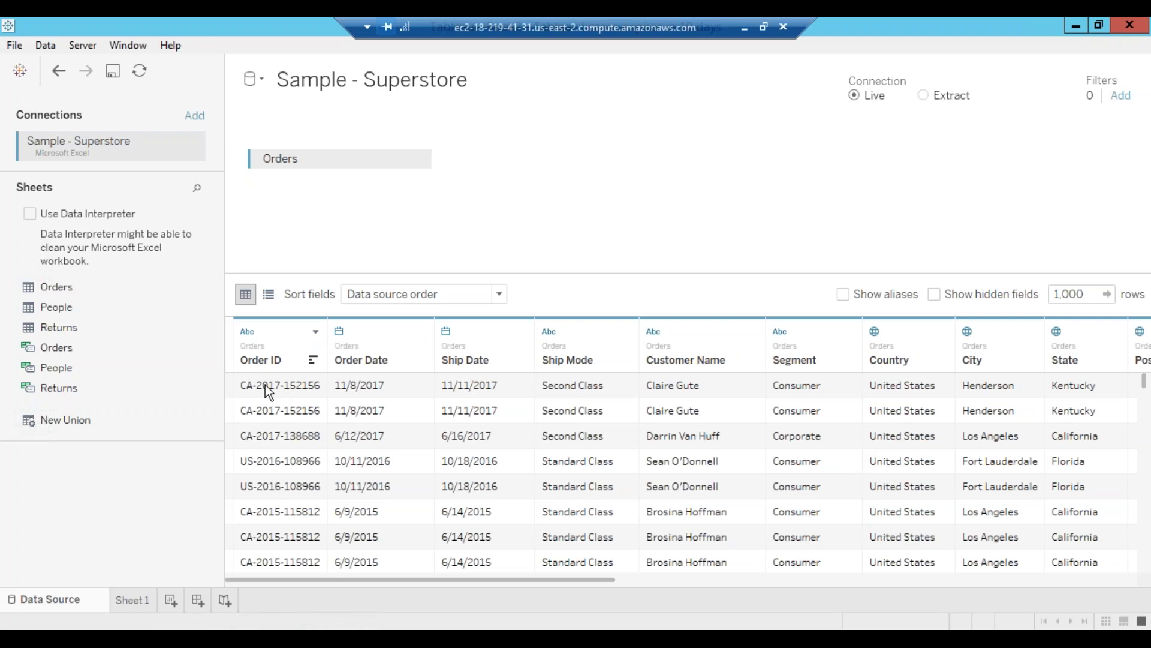
Examine the operations and data type options available for the Order ID column
{"action": "left_click", "coordinate": [316, 331]}
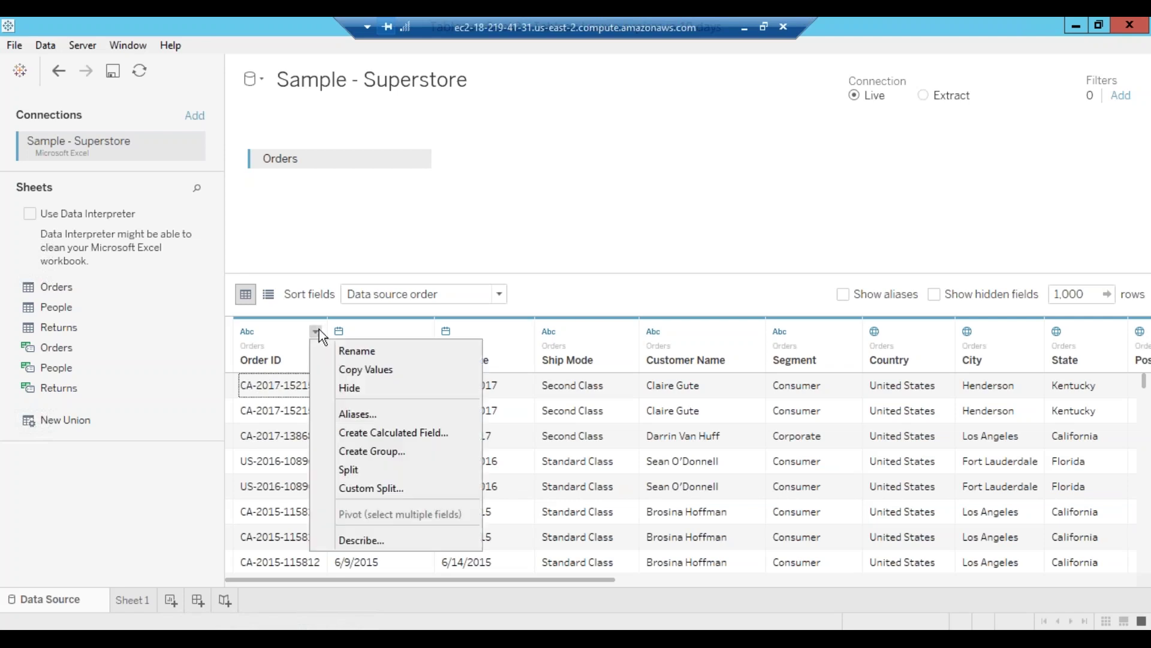
{"action": "left_click", "coordinate": [268, 331]}
{"action": "left_click", "coordinate": [261, 329]}
{"action": "left_click", "coordinate": [259, 330]}
{"action": "left_click", "coordinate": [251, 329]}
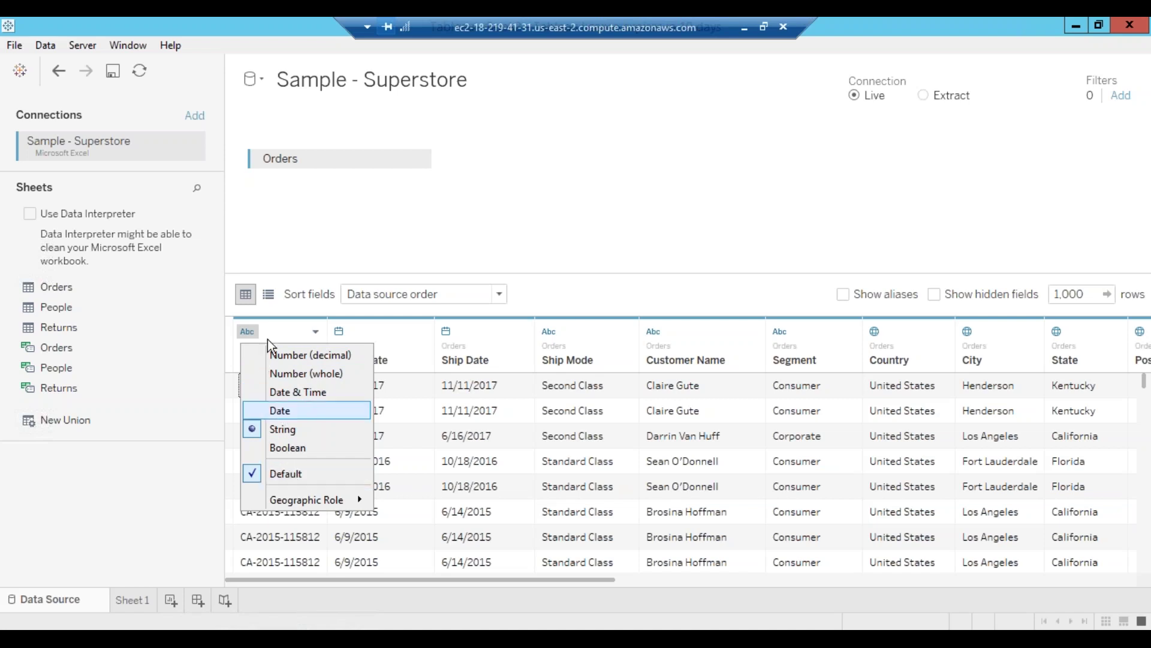
{"action": "left_click", "coordinate": [522, 226]}
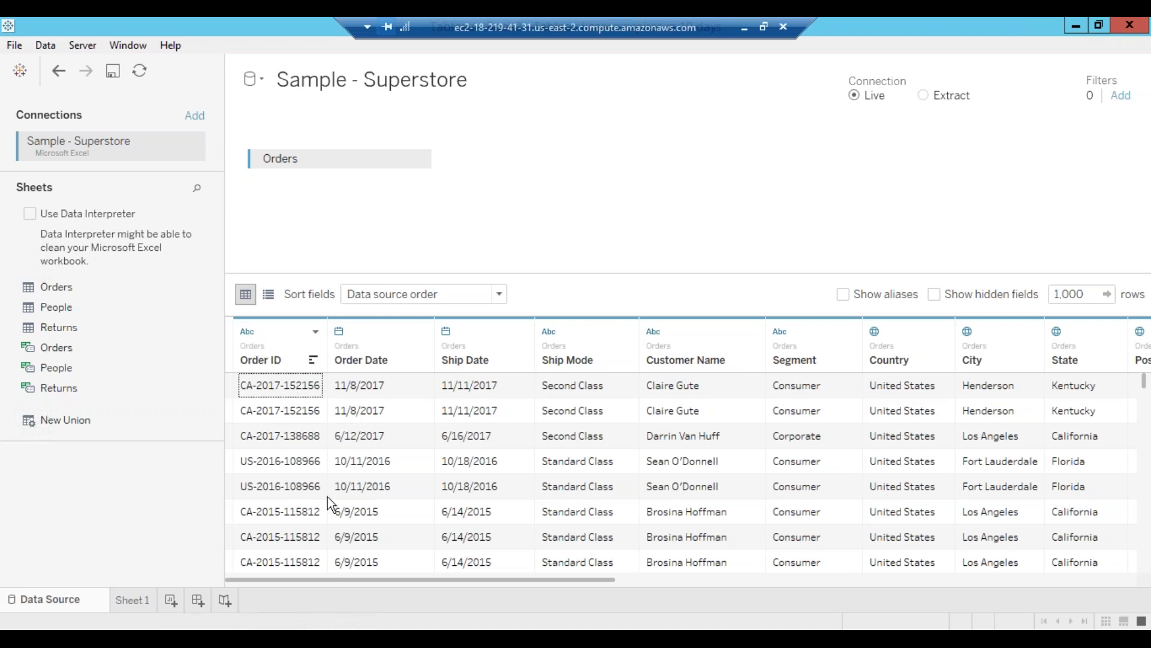
Switch to Notepad, add the line "column datatype" two lines below 1.345, and return to Tableau
{"action": "key", "text": "alt+Tab"}
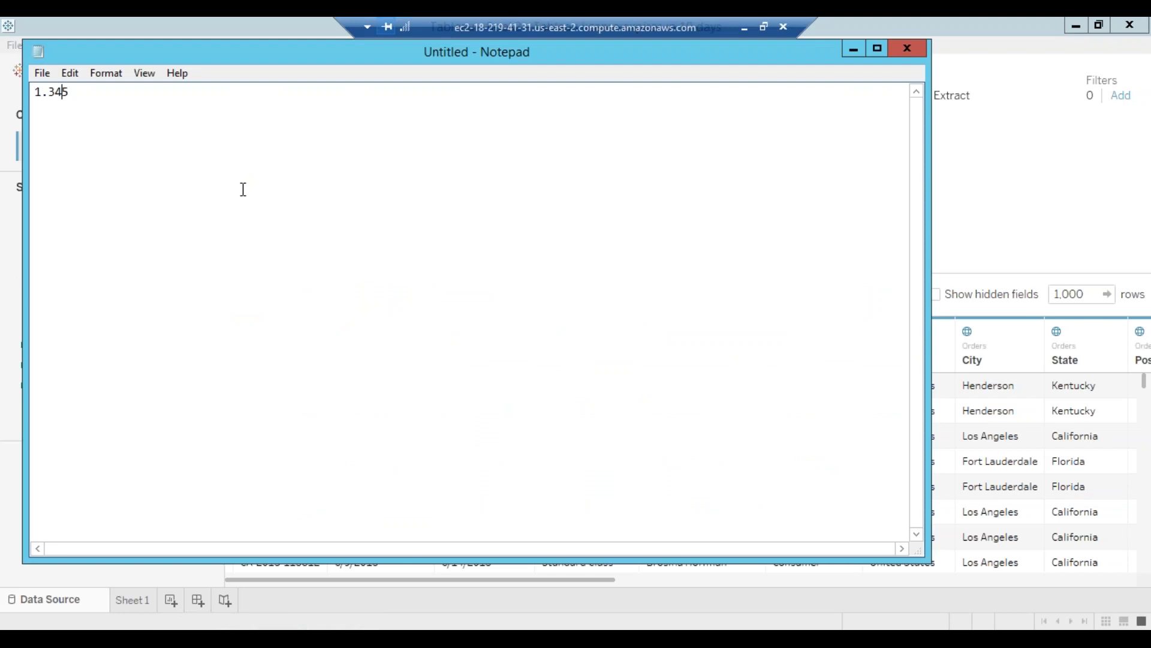
{"action": "left_click", "coordinate": [160, 96]}
{"action": "key", "text": "Return"}
{"action": "key", "text": "Return"}
{"action": "type", "text": "dataype"}
{"action": "left_click", "coordinate": [35, 123]}
{"action": "type", "text": "column"}
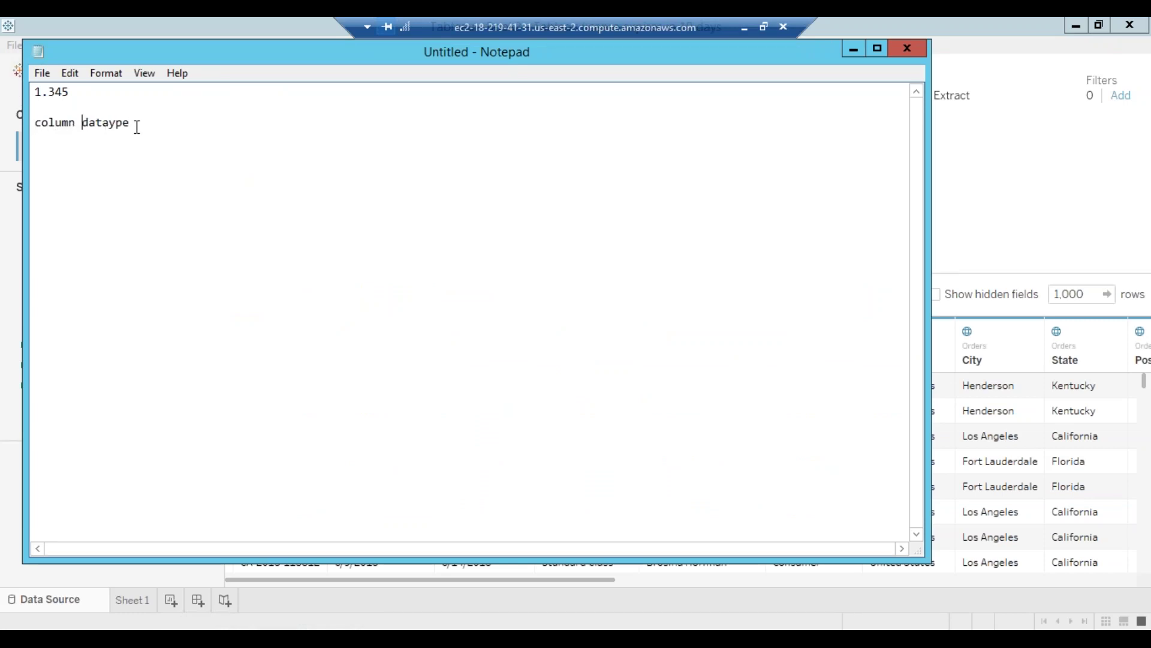
{"action": "left_click", "coordinate": [110, 123]}
{"action": "type", "text": "t"}
{"action": "left_click", "coordinate": [1028, 178]}
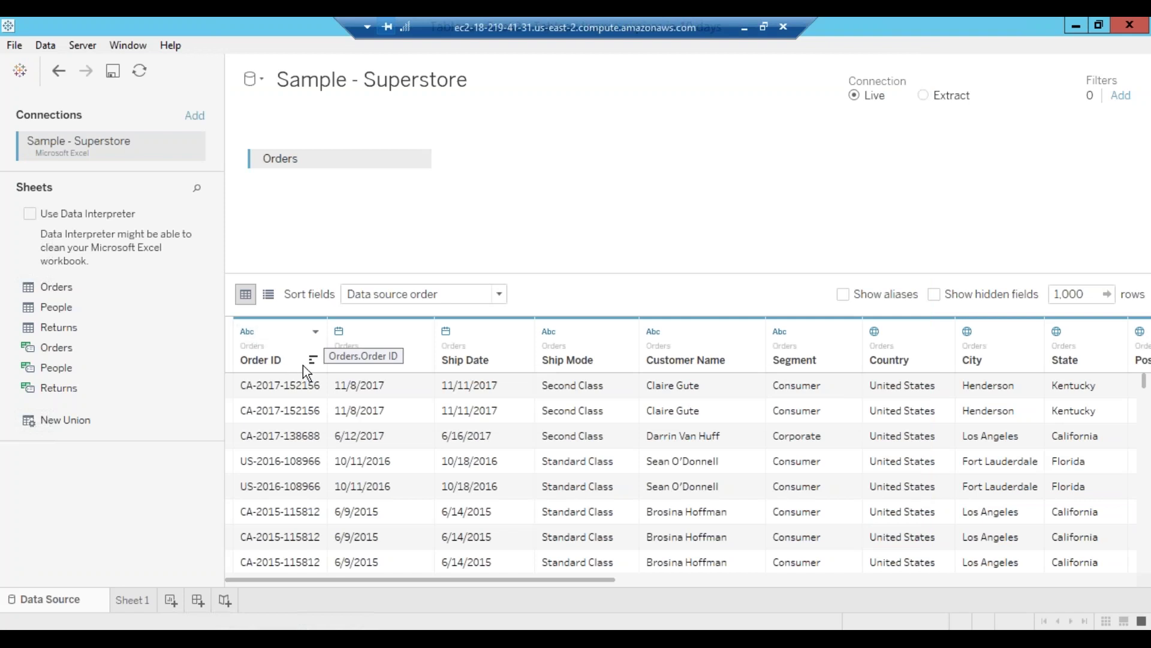
Examine the data type options of the Order Date and Country columns without changing them
{"action": "left_click", "coordinate": [249, 323]}
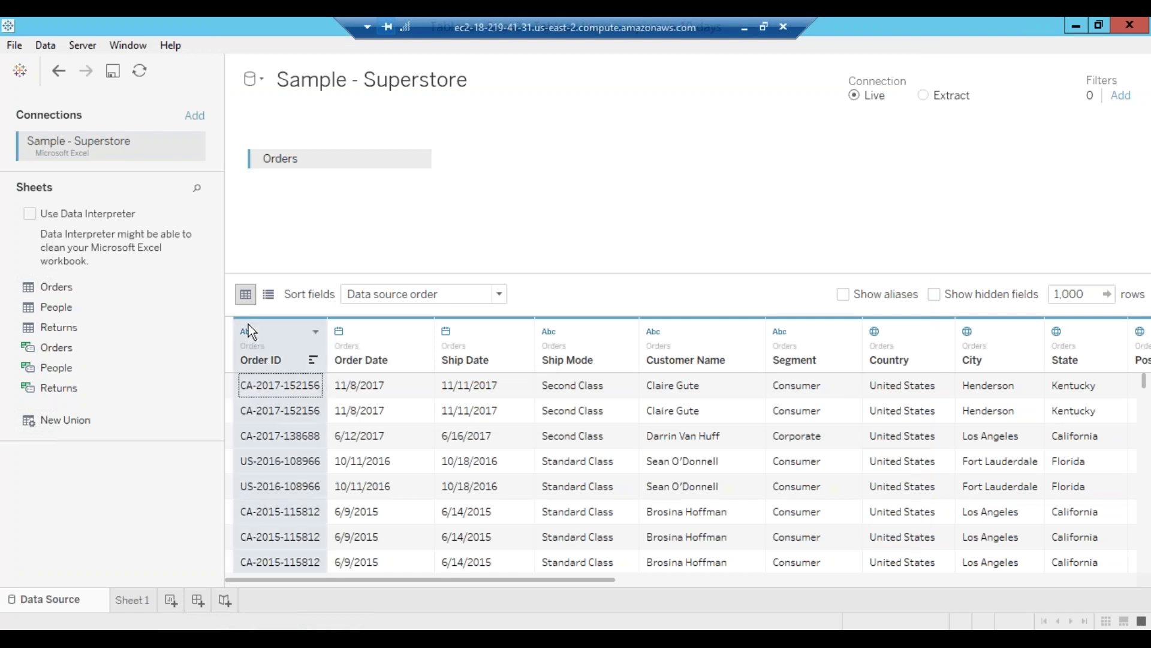
{"action": "left_click", "coordinate": [343, 334]}
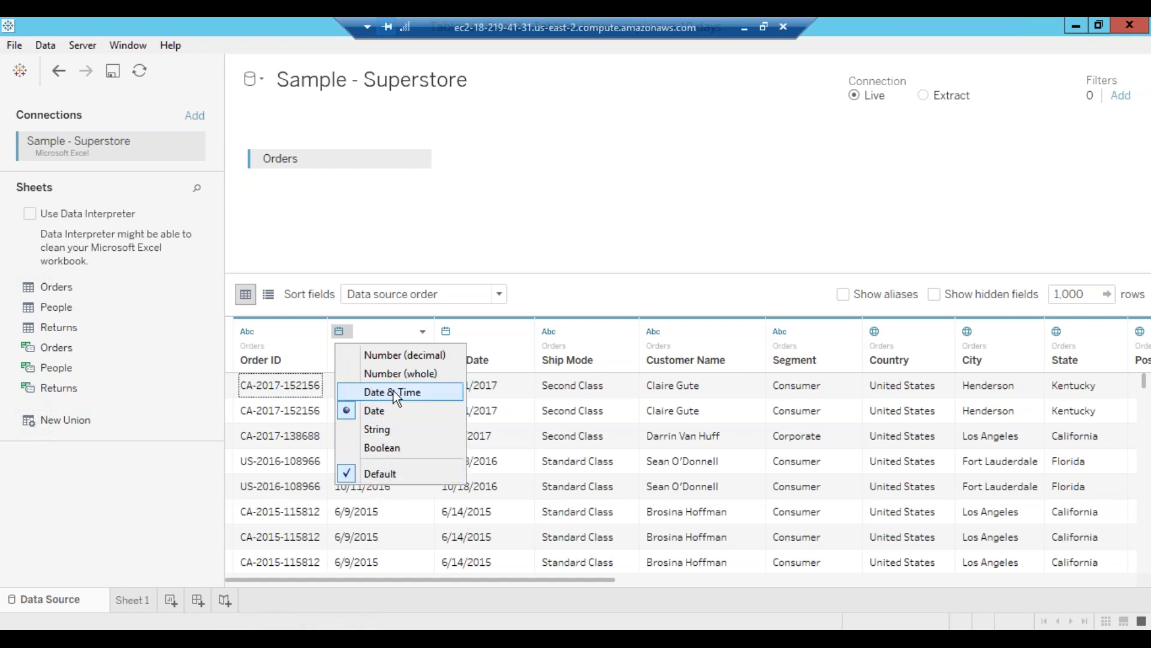
{"action": "left_click", "coordinate": [512, 250]}
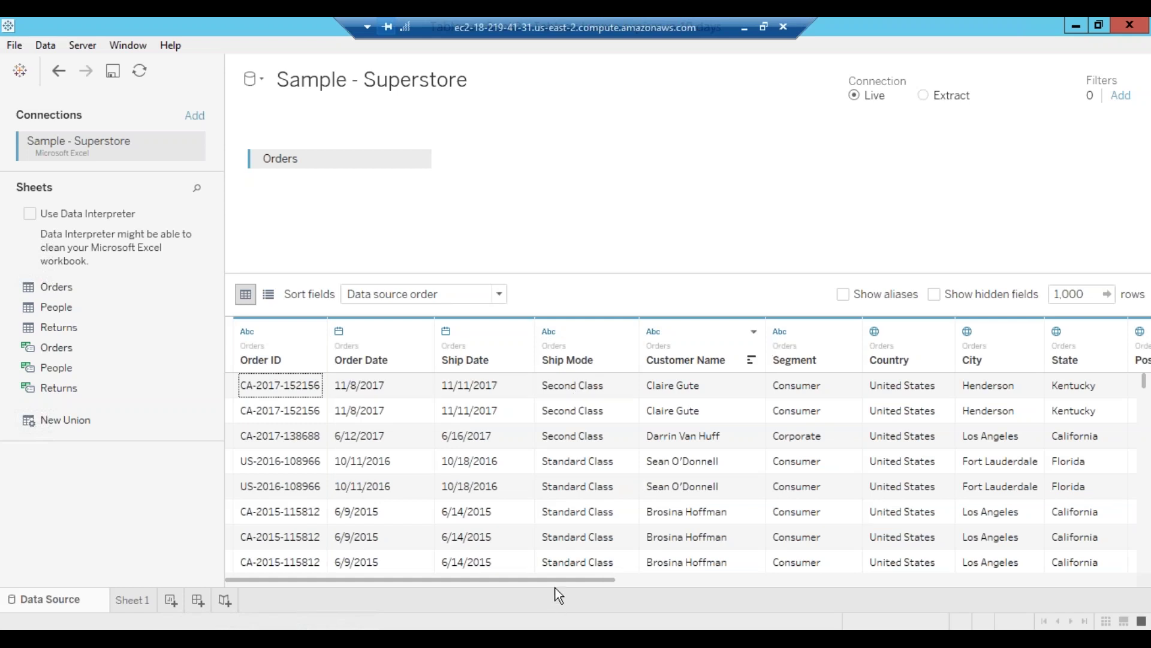
{"action": "scroll", "coordinate": [708, 599], "scroll_direction": "right", "scroll_amount": 5}
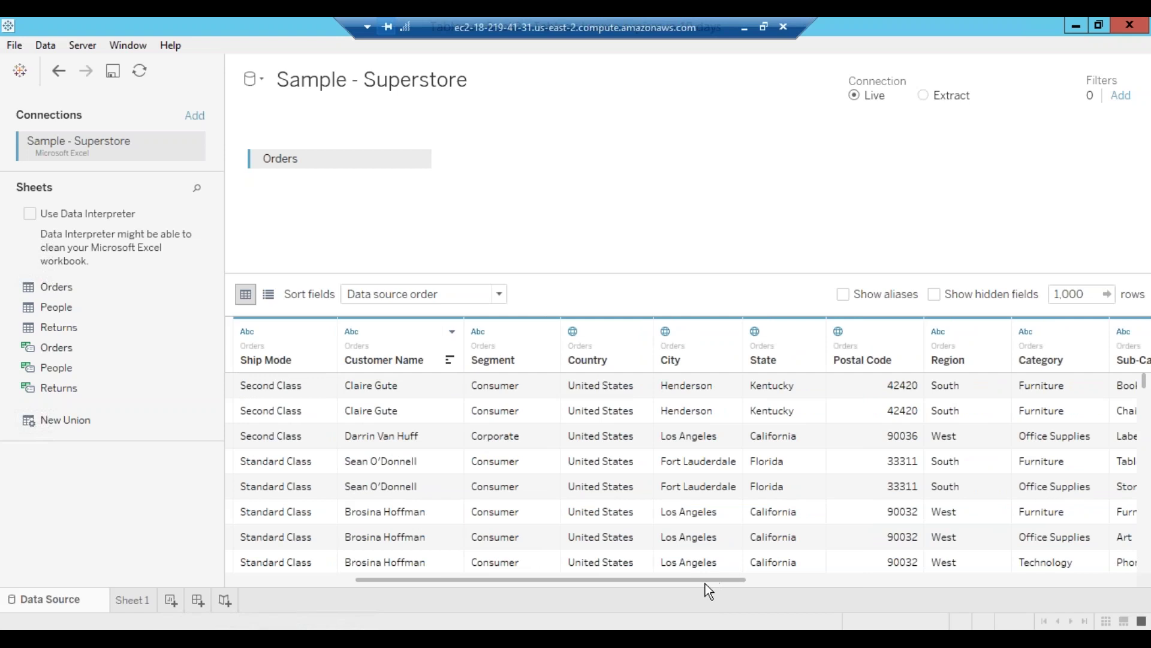
{"action": "scroll", "coordinate": [710, 584], "scroll_direction": "right", "scroll_amount": 2}
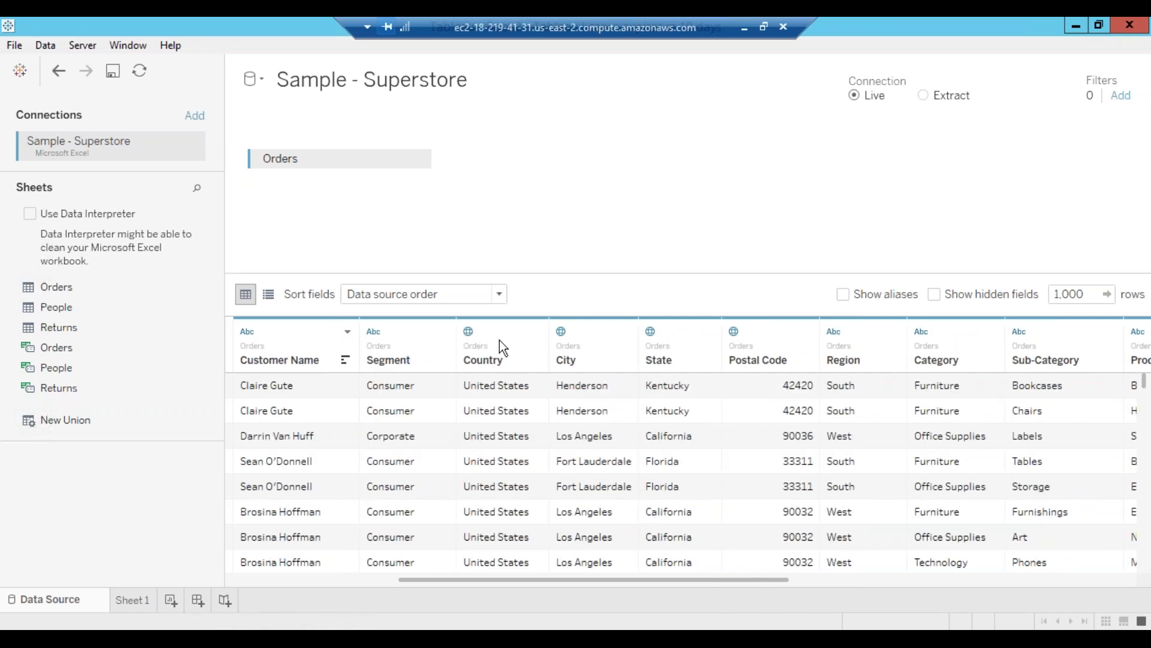
{"action": "left_click", "coordinate": [469, 331]}
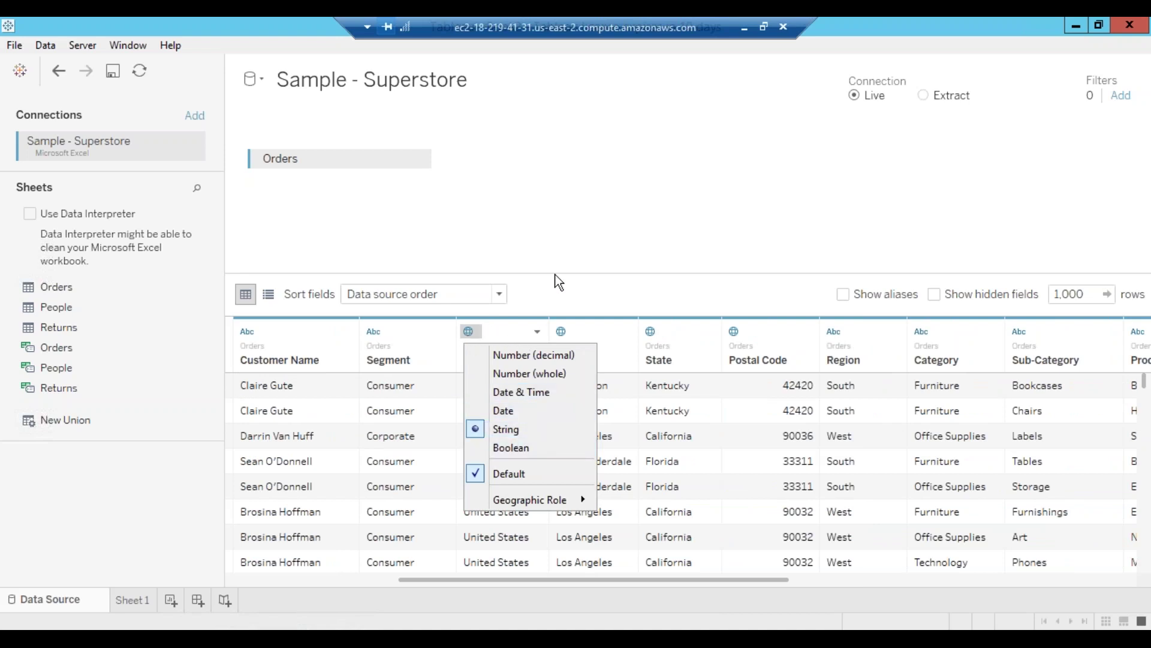
{"action": "left_click", "coordinate": [468, 331]}
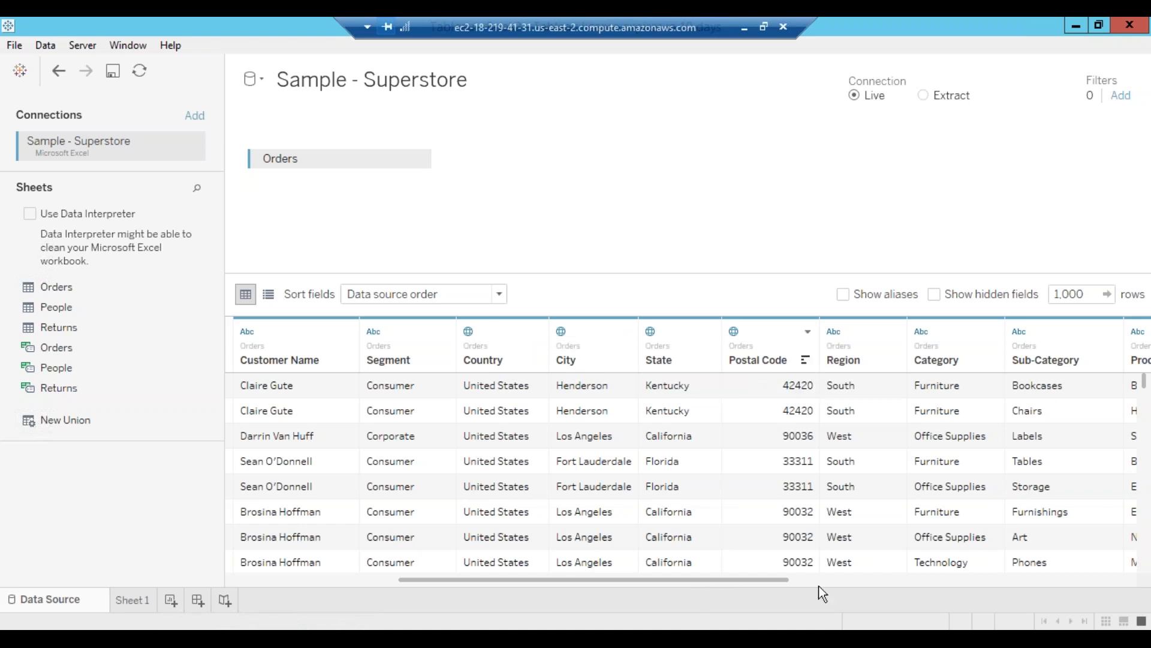
Examine the data type options of the Sales and Quantity columns, leaving both types as they are
{"action": "scroll", "coordinate": [841, 582], "scroll_direction": "right", "scroll_amount": 5}
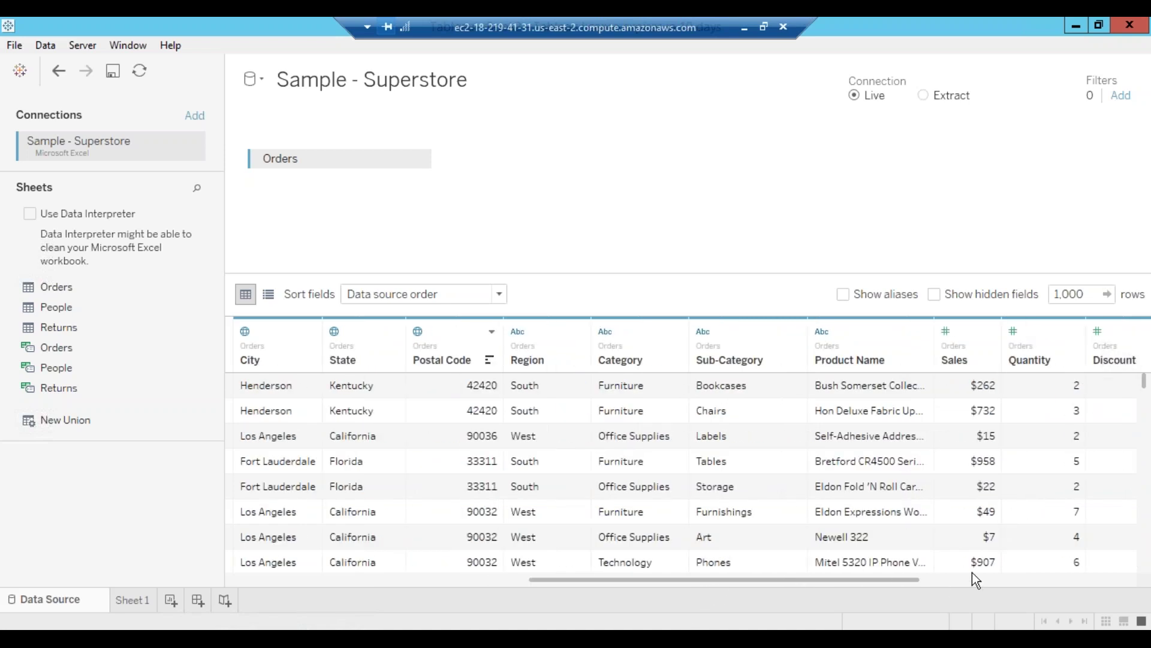
{"action": "scroll", "coordinate": [973, 579], "scroll_direction": "right", "scroll_amount": 5}
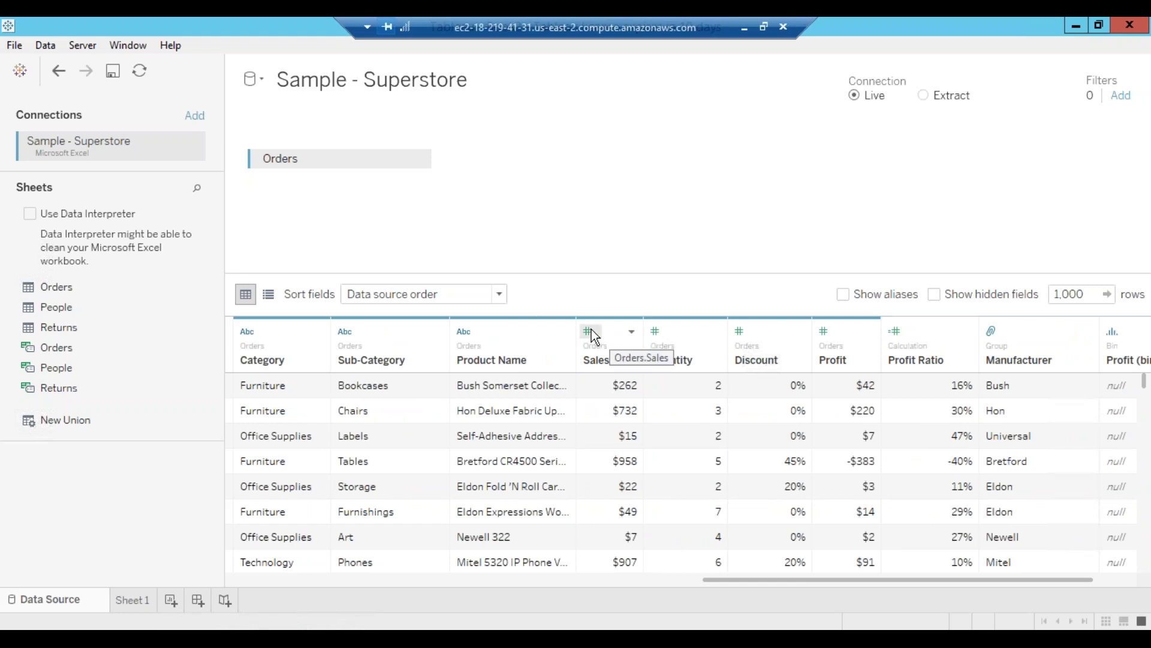
{"action": "left_click", "coordinate": [592, 331]}
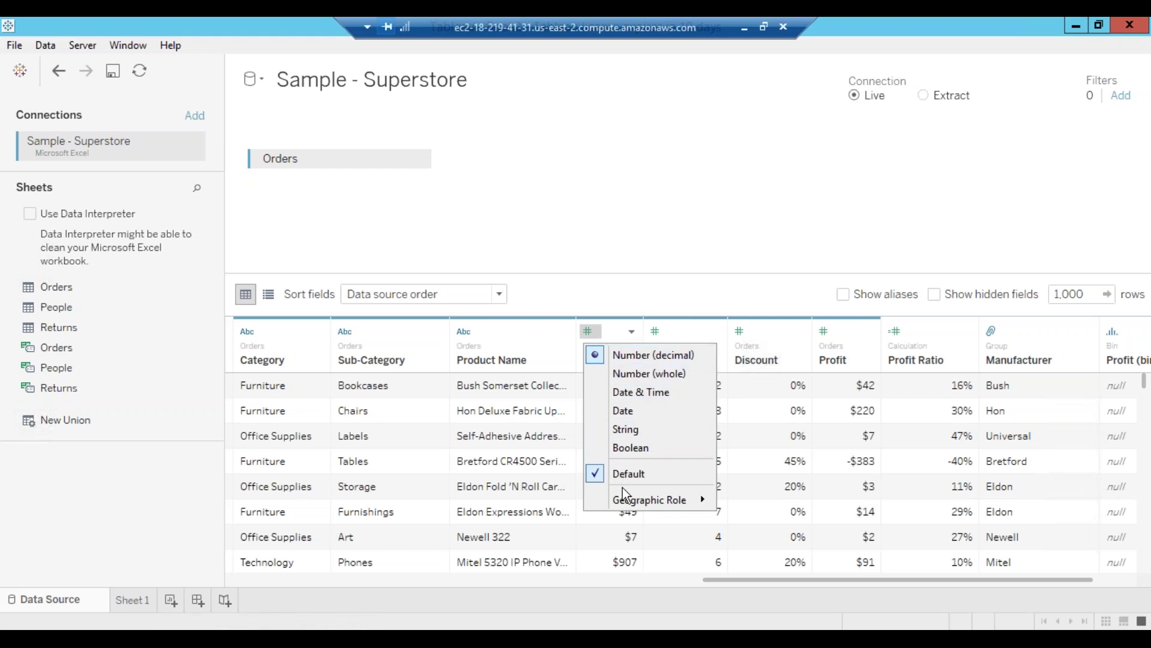
{"action": "left_click", "coordinate": [654, 255]}
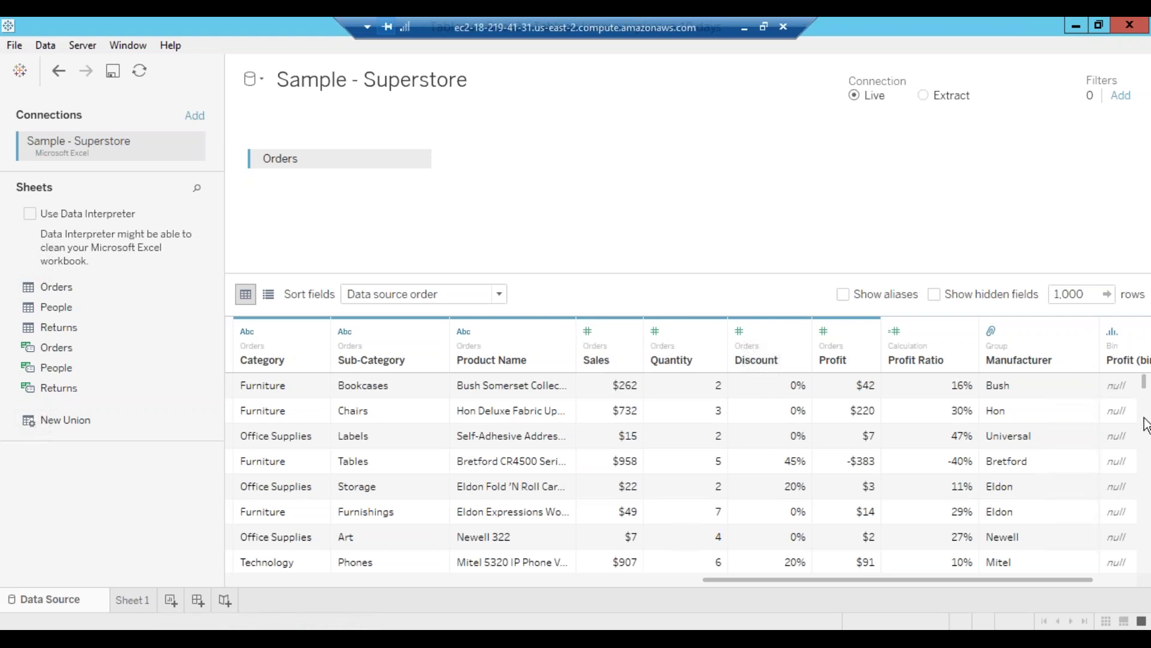
{"action": "left_click", "coordinate": [1144, 447]}
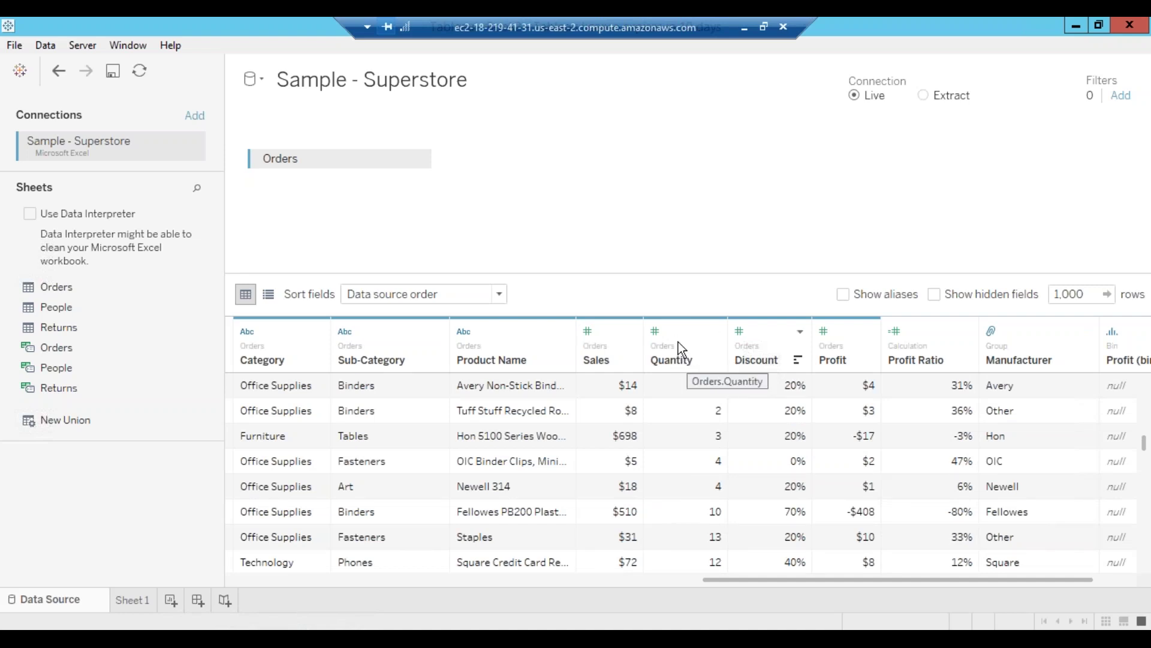
{"action": "left_click", "coordinate": [658, 332]}
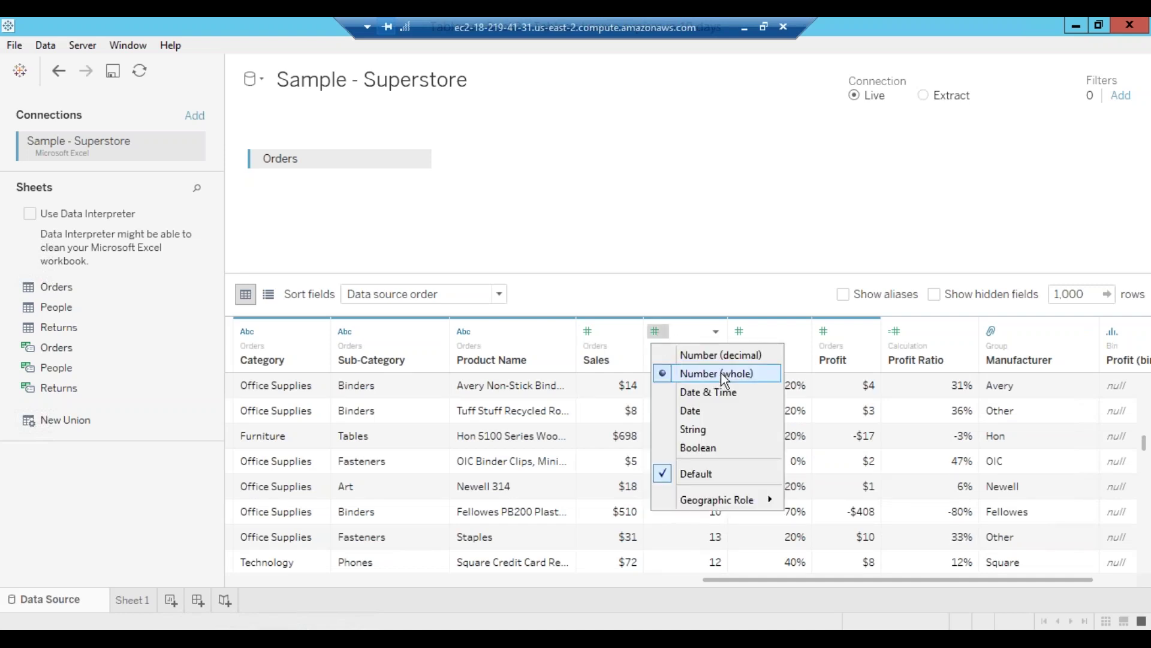
{"action": "left_click", "coordinate": [722, 232]}
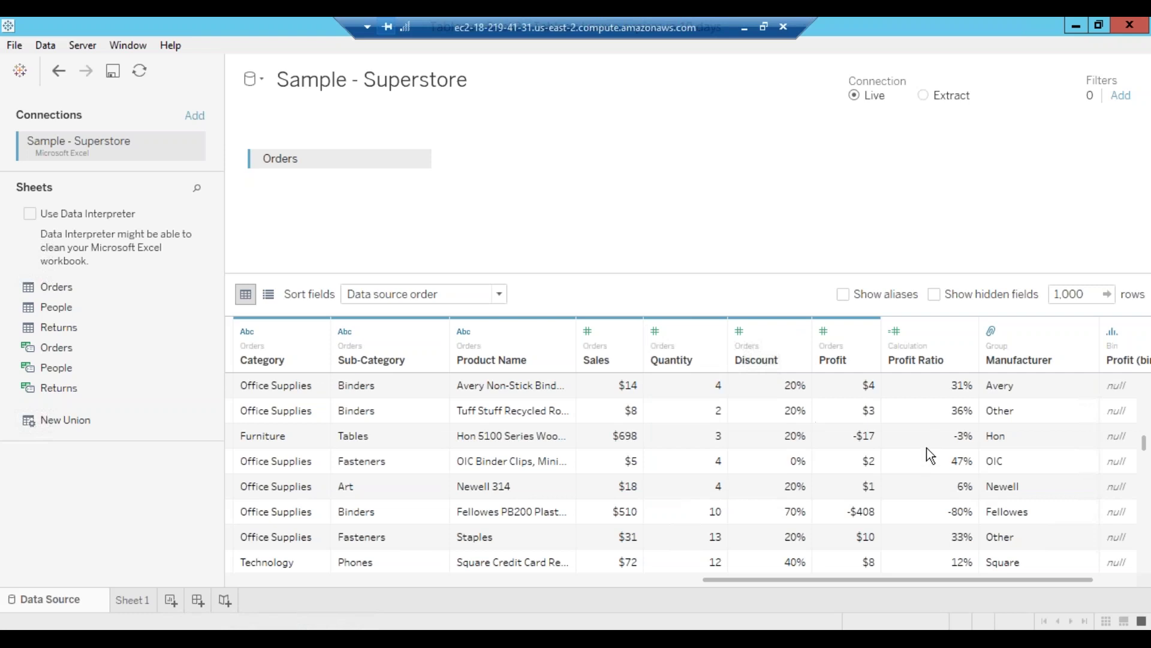
Review the Order ID column's data type options again and select the first row's Order ID through Ship Date cells
{"action": "left_click_drag", "start_coordinate": [894, 581], "coordinate": [242, 575]}
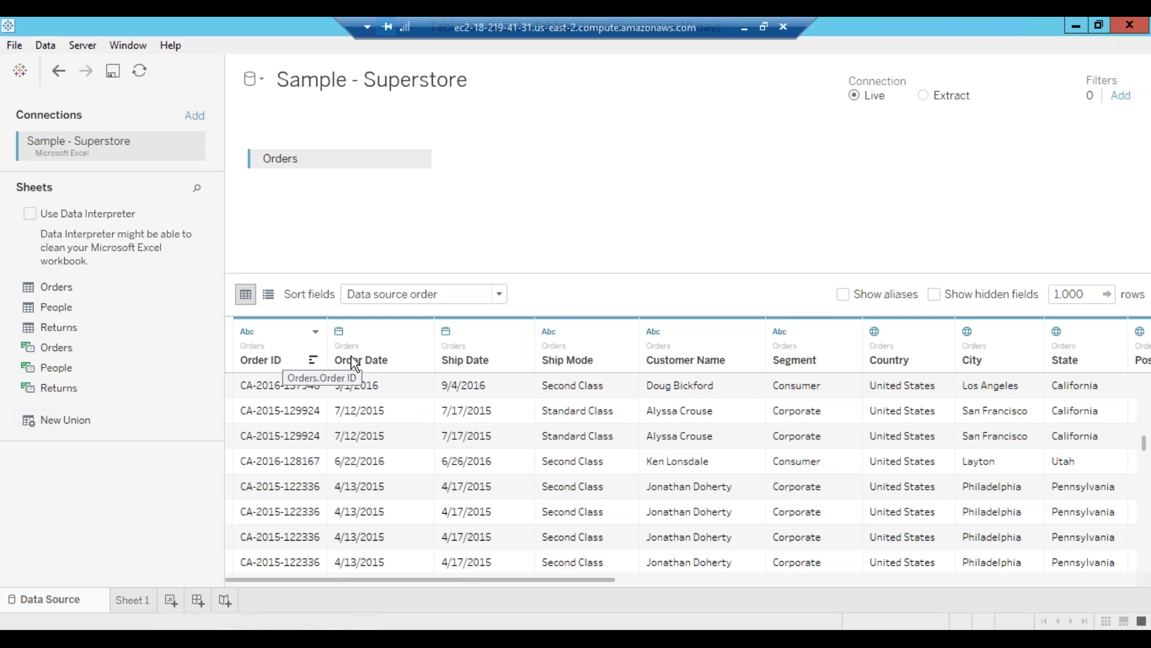
{"action": "double_click", "coordinate": [288, 360]}
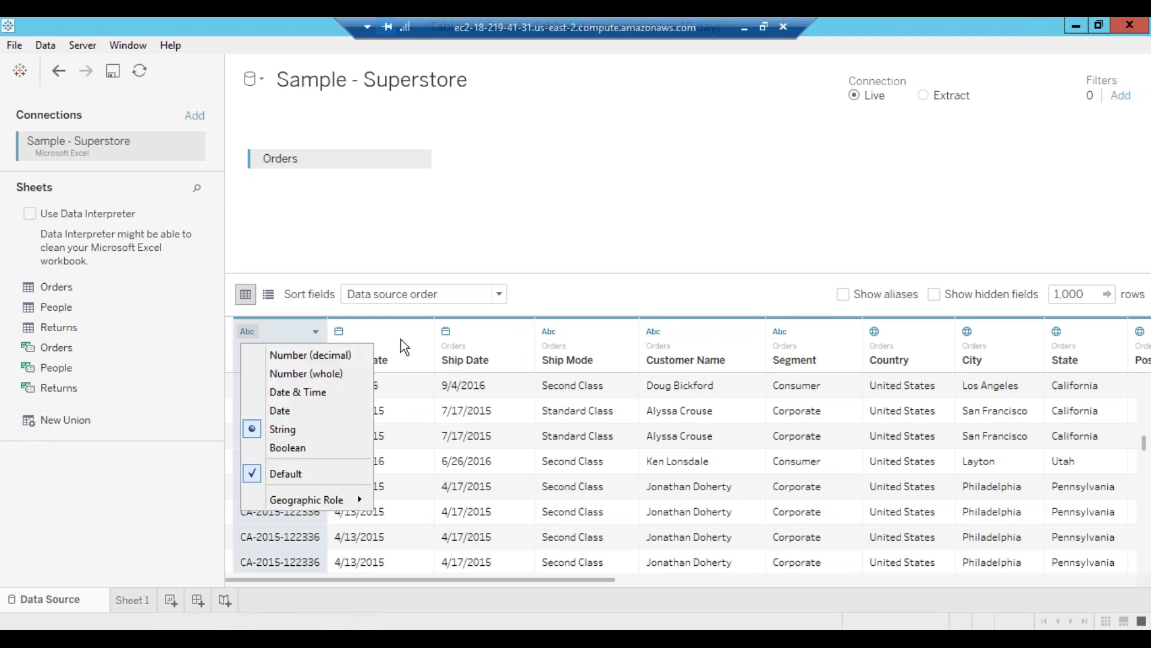
{"action": "left_click", "coordinate": [385, 367]}
{"action": "left_click_drag", "start_coordinate": [305, 390], "coordinate": [510, 391]}
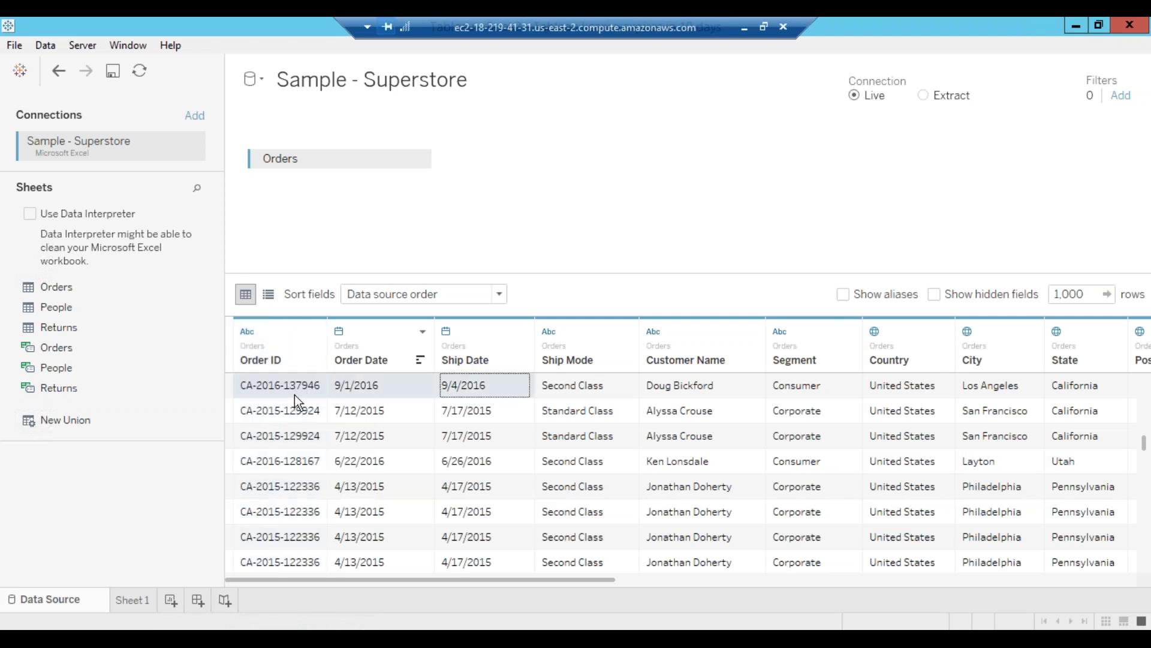
Pivot the Order ID, Order Date and Ship Date columns together and check the pivot field columns at the end of the grid
{"action": "left_click", "coordinate": [303, 332]}
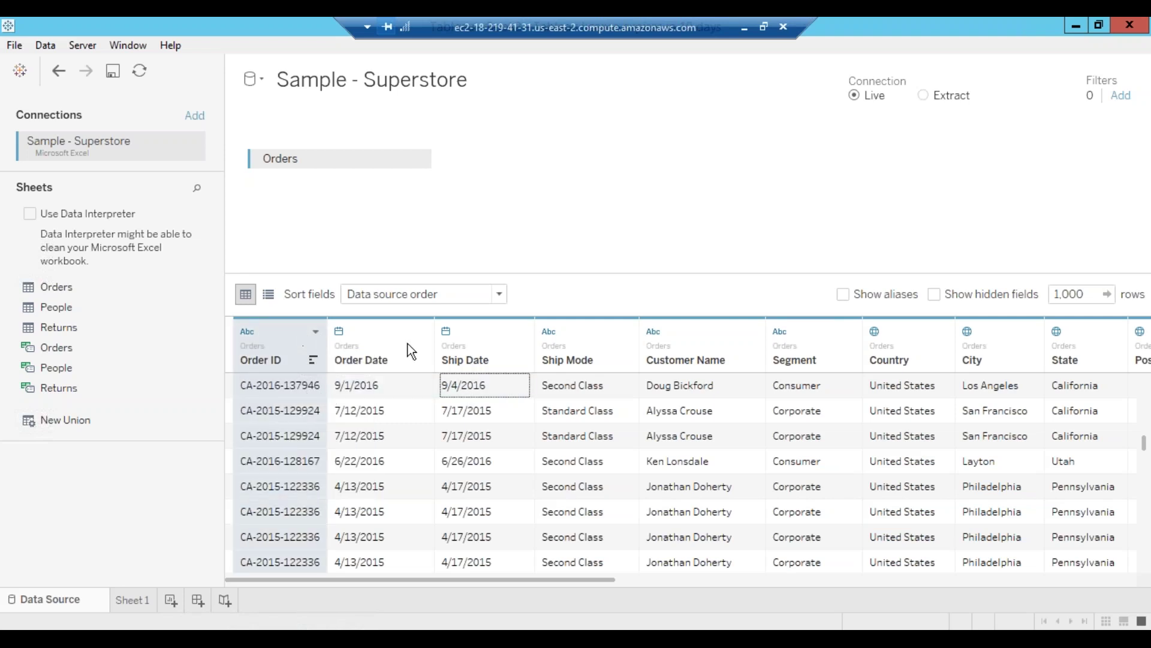
{"action": "left_click", "coordinate": [495, 355], "text": "ctrl"}
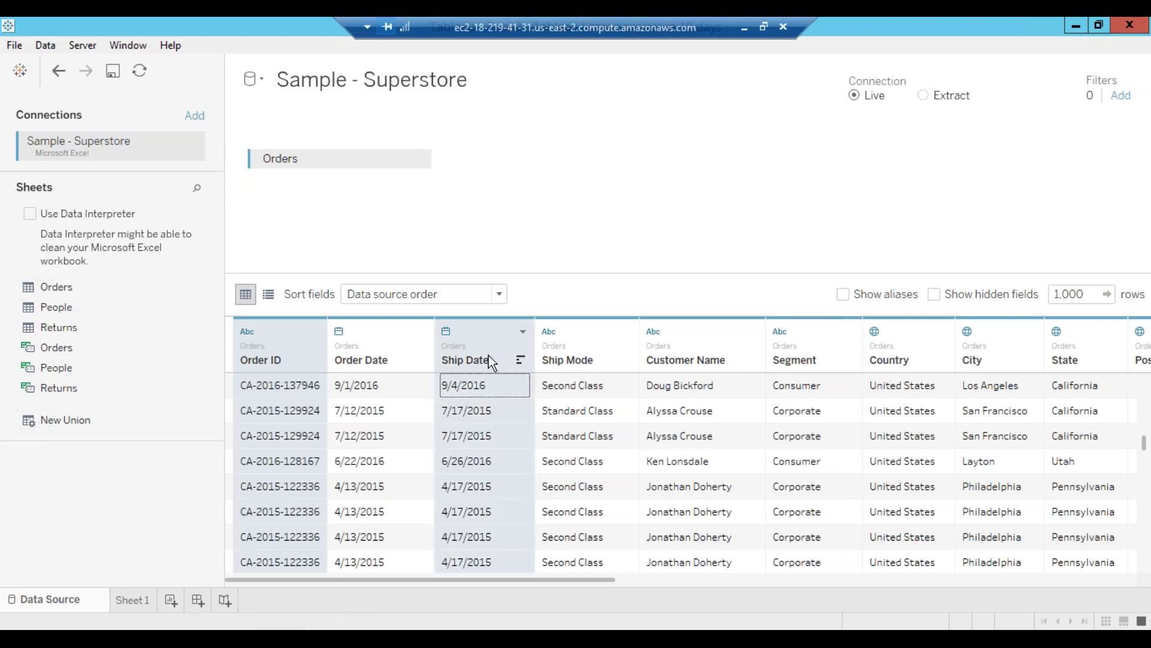
{"action": "left_click", "coordinate": [410, 354], "text": "ctrl"}
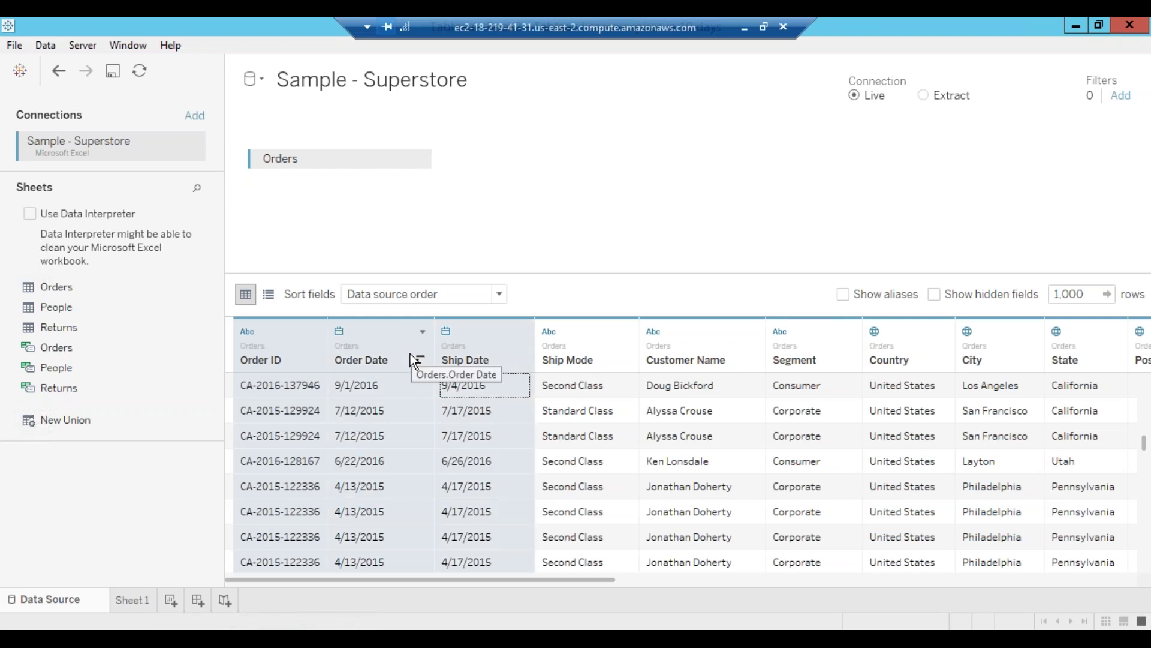
{"action": "right_click", "coordinate": [344, 354]}
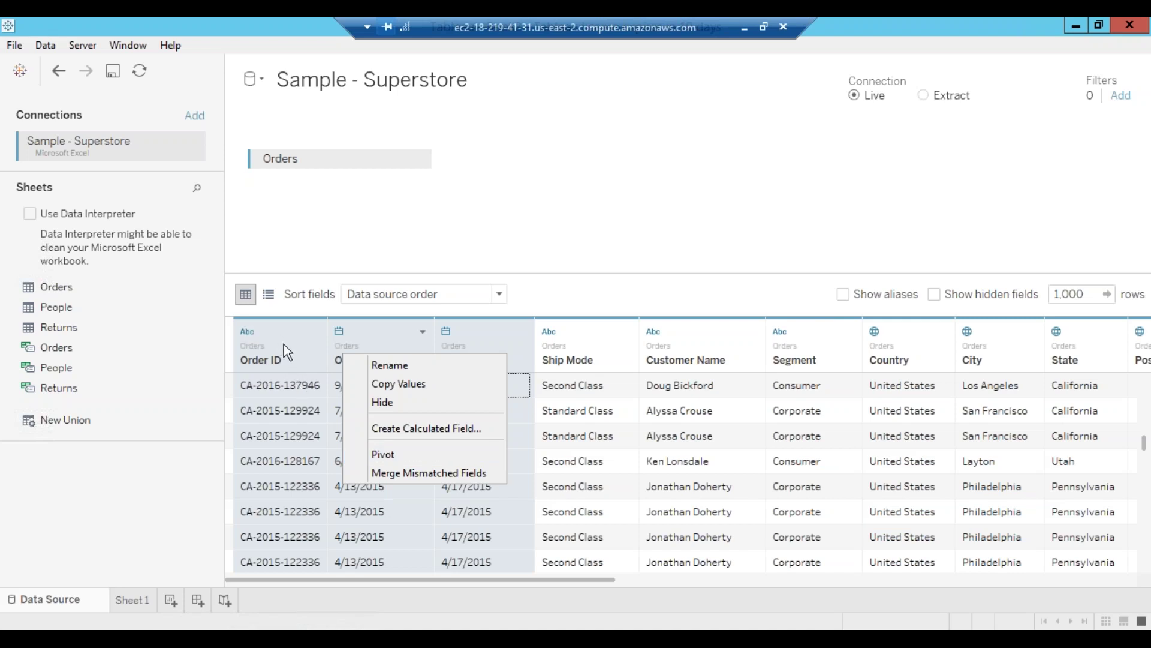
{"action": "left_click", "coordinate": [394, 454]}
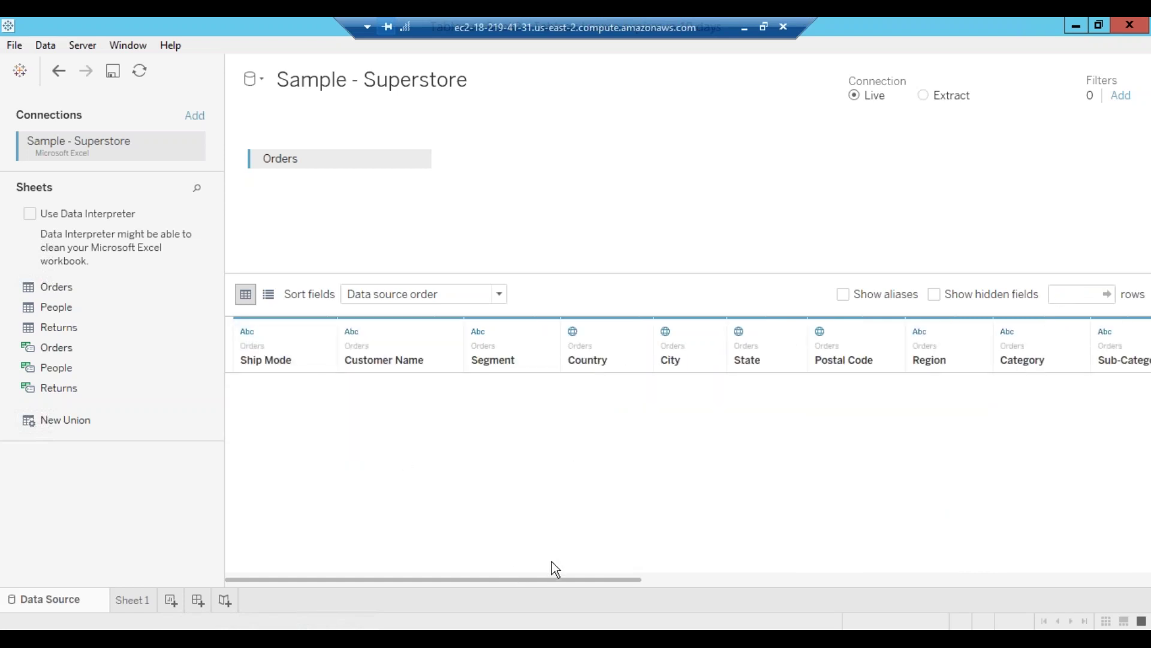
{"action": "left_click_drag", "start_coordinate": [538, 579], "coordinate": [1131, 571]}
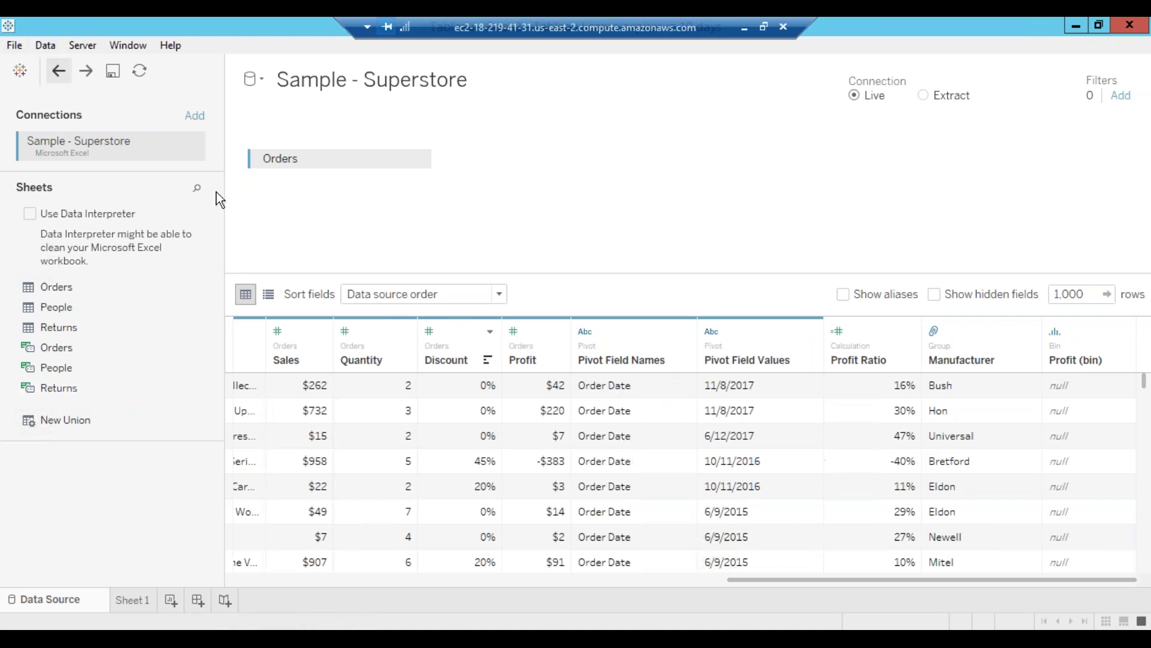
Undo the pivot and the last name change of the Order ID column
{"action": "left_click", "coordinate": [55, 72]}
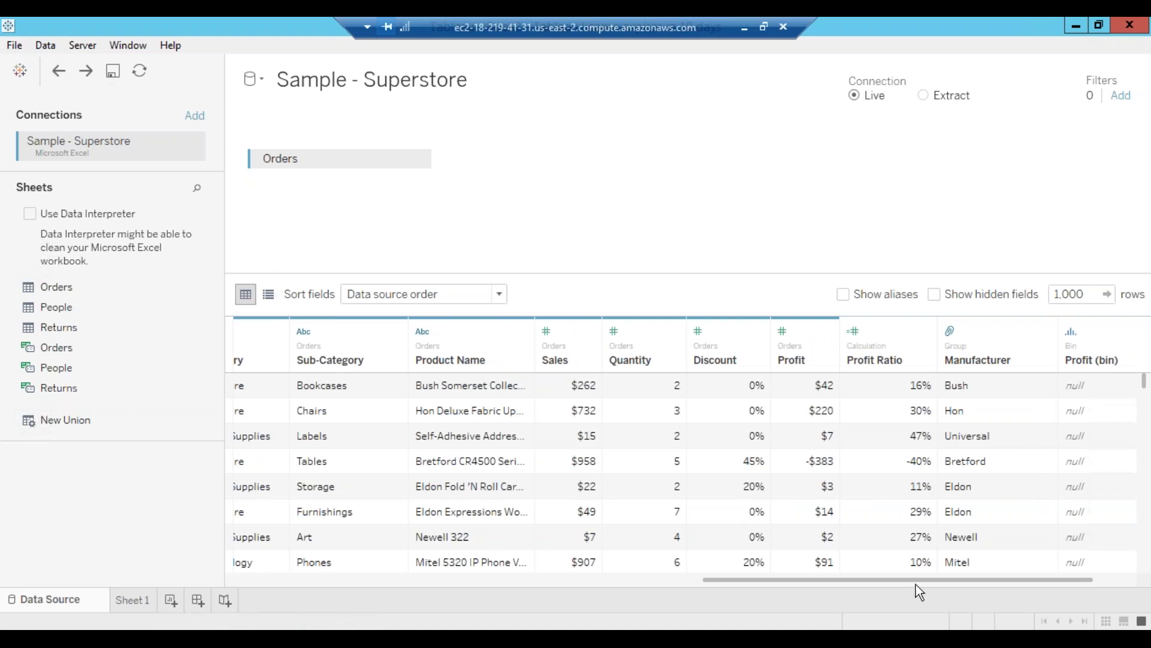
{"action": "left_click_drag", "start_coordinate": [719, 578], "coordinate": [287, 576]}
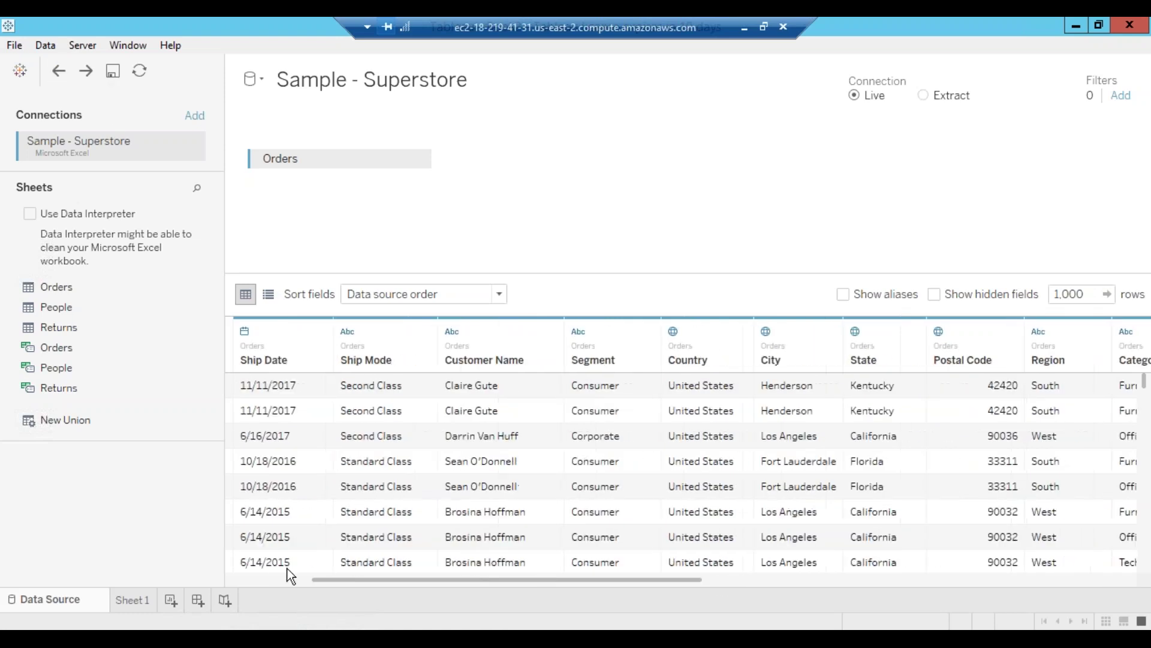
{"action": "left_click", "coordinate": [58, 71]}
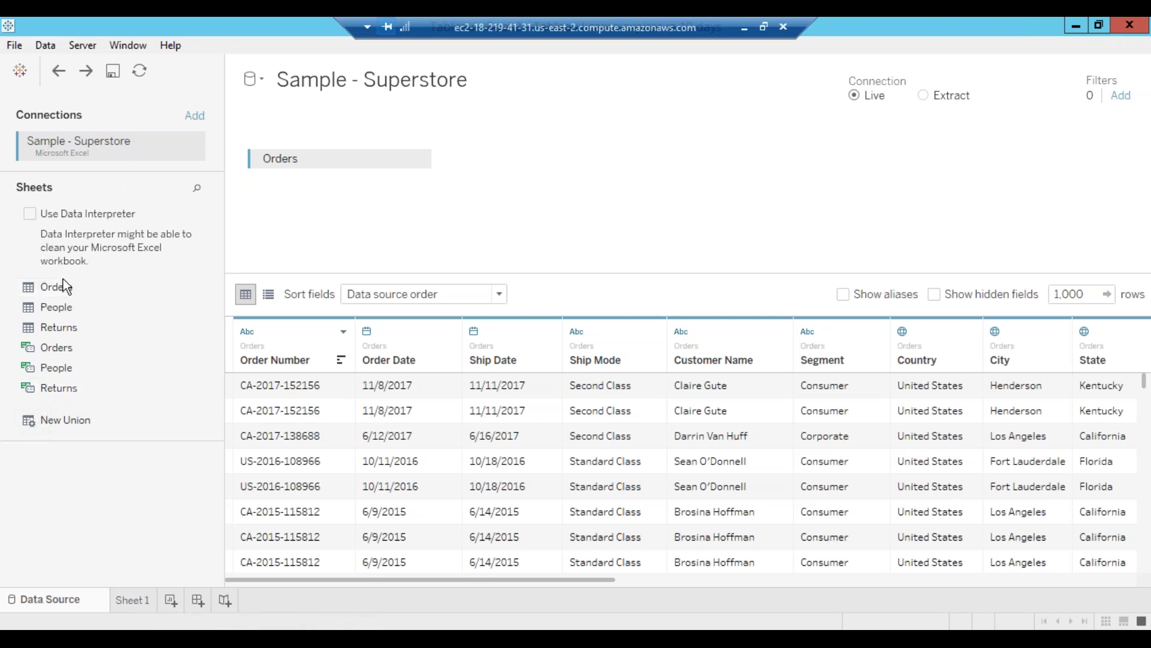
Rename the Sample - Superstore connection as Superstore
{"action": "left_click", "coordinate": [192, 146]}
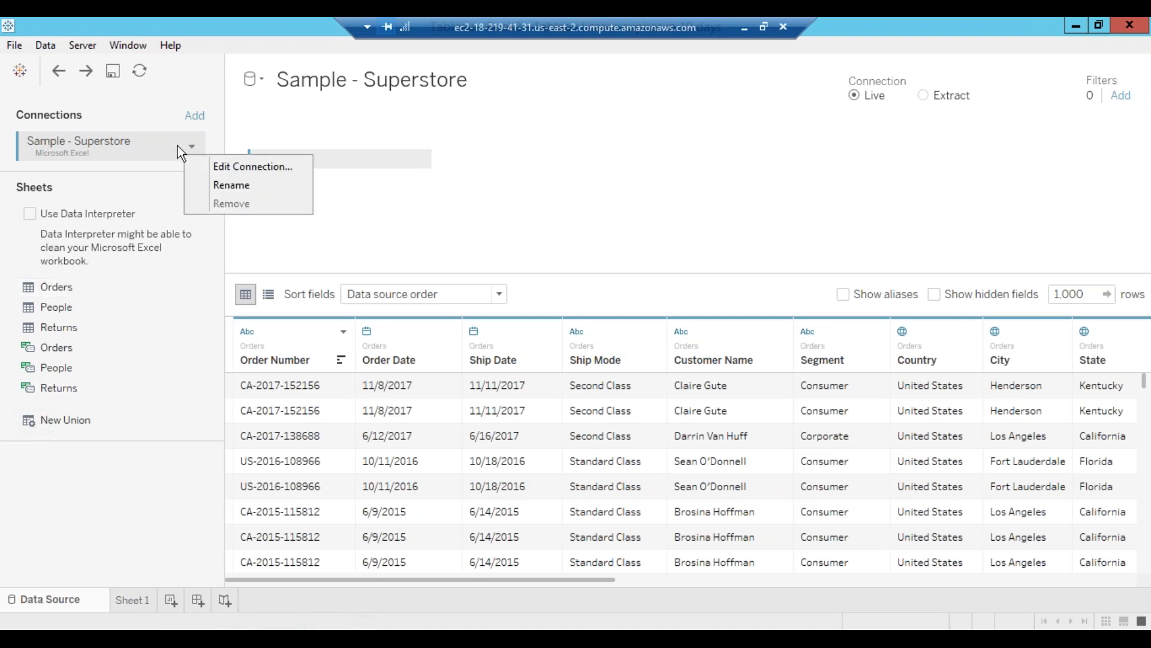
{"action": "left_click", "coordinate": [228, 187]}
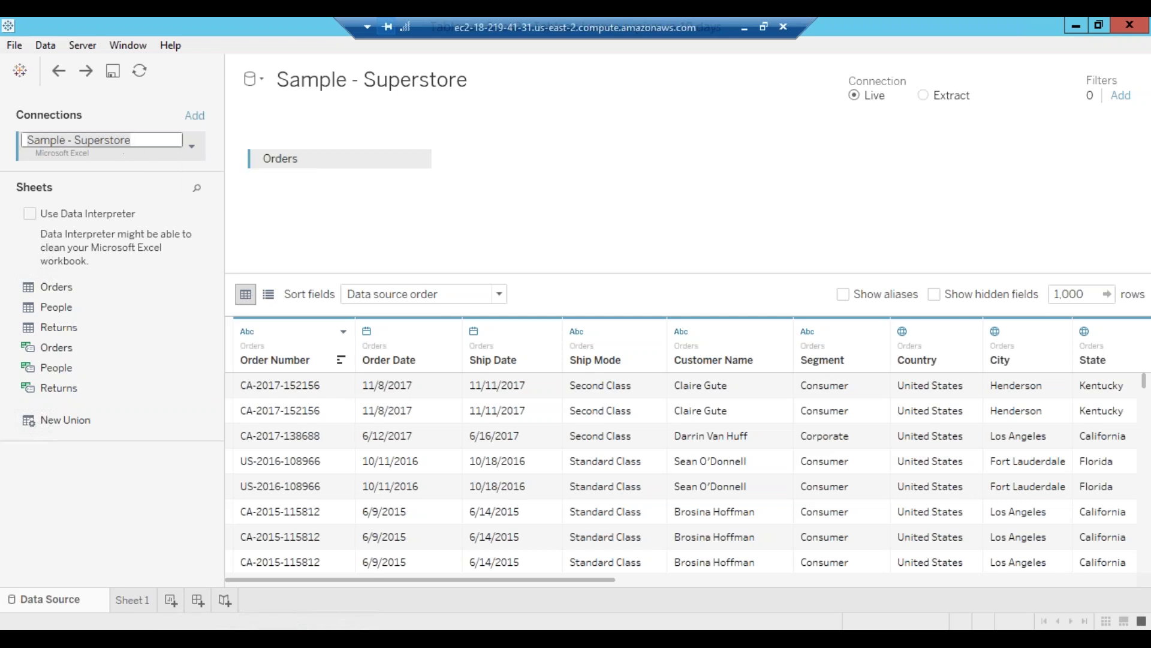
{"action": "left_click", "coordinate": [74, 138]}
{"action": "key", "text": "BackSpace"}
{"action": "key", "text": "BackSpace"}
{"action": "key", "text": "BackSpace"}
{"action": "key", "text": "BackSpace"}
{"action": "key", "text": "BackSpace"}
{"action": "key", "text": "BackSpace"}
{"action": "key", "text": "BackSpace"}
{"action": "key", "text": "BackSpace"}
{"action": "key", "text": "Delete"}
{"action": "key", "text": "Return"}
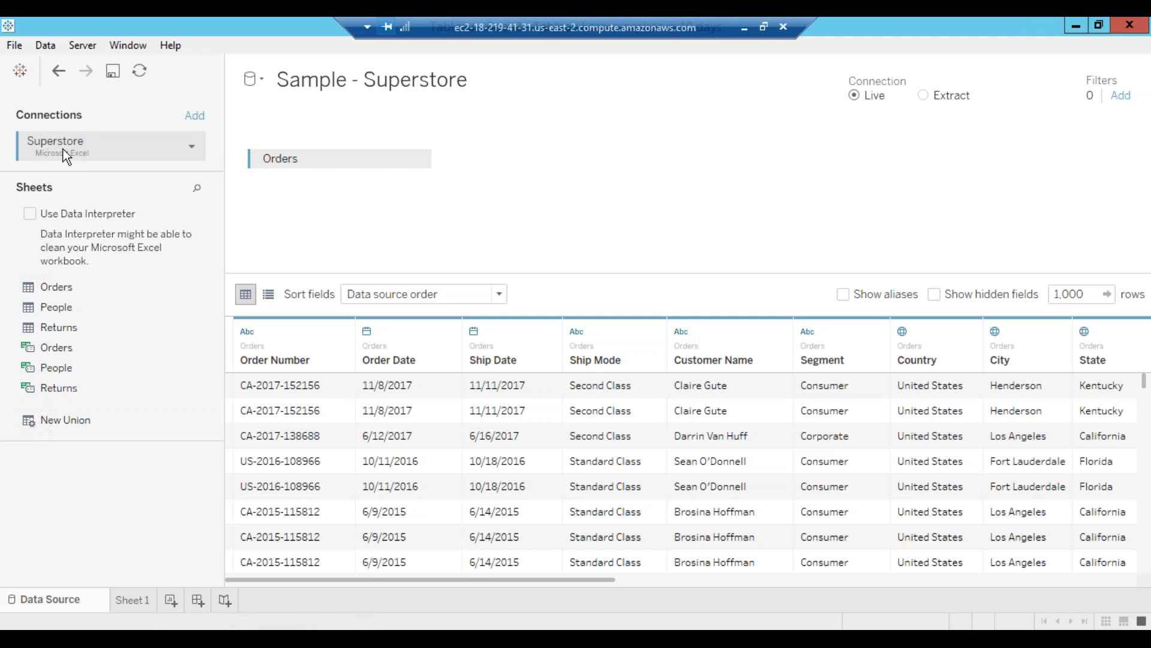
{"action": "left_click", "coordinate": [197, 121]}
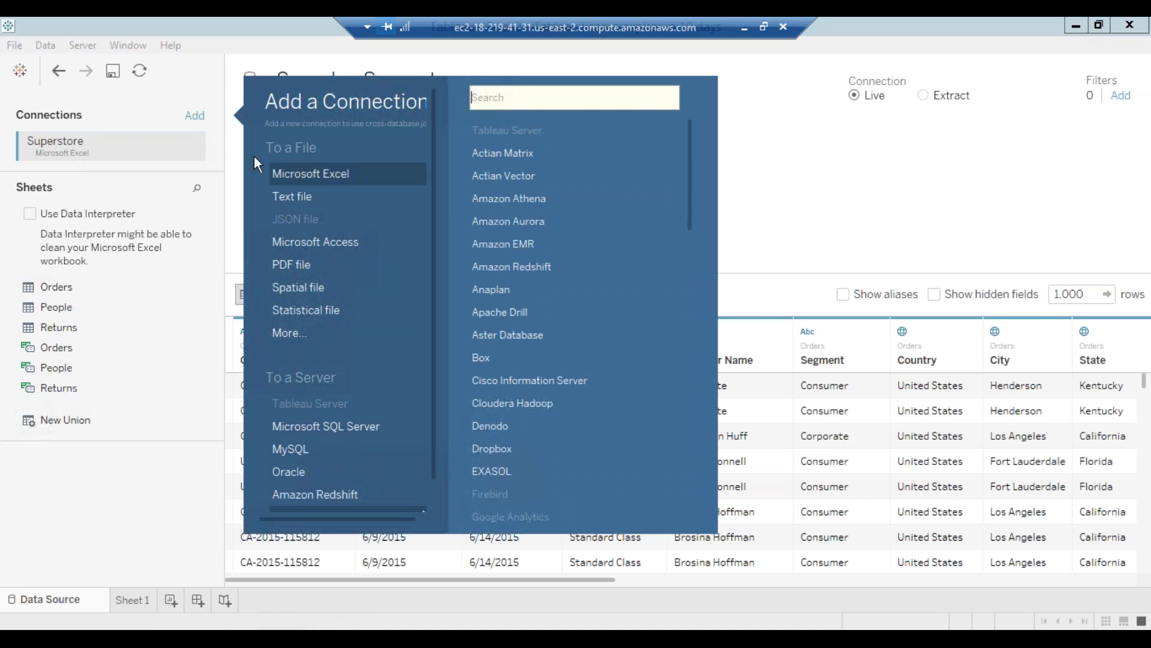
{"action": "left_click", "coordinate": [805, 152]}
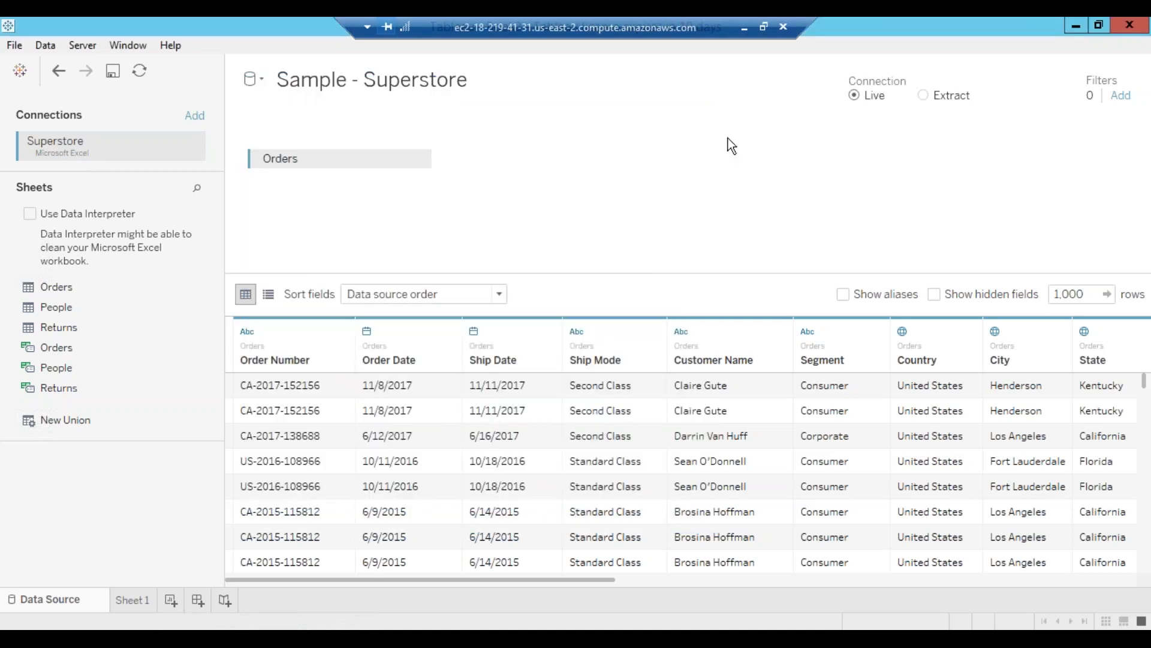
{"action": "left_click", "coordinate": [758, 20]}
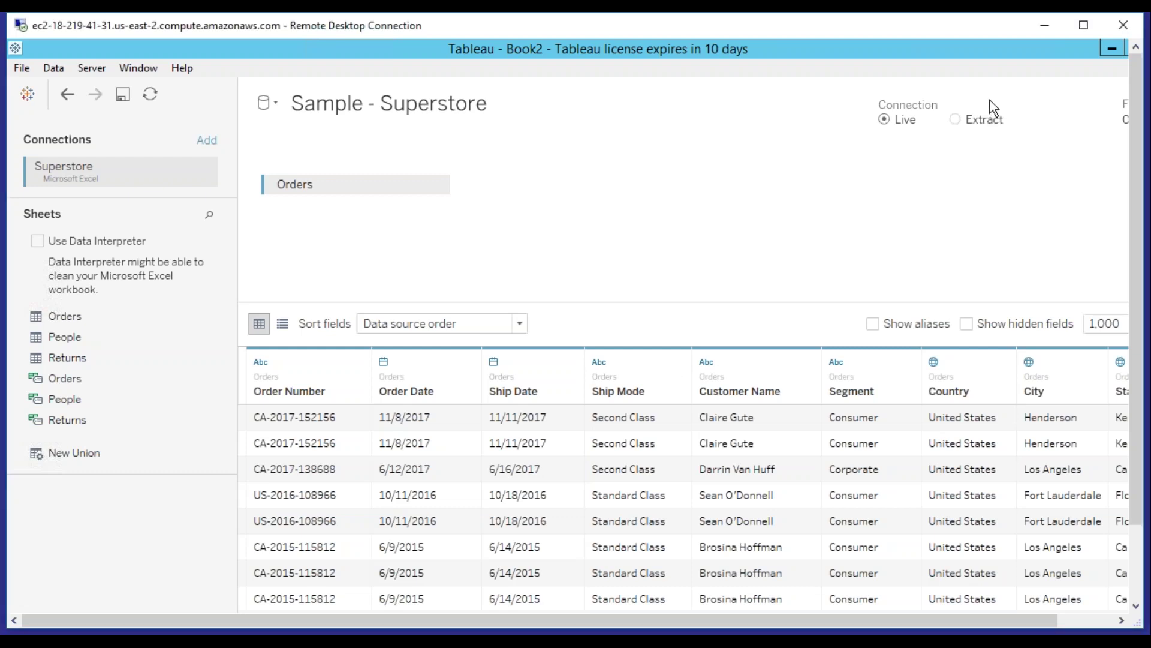
{"action": "double_click", "coordinate": [606, 24]}
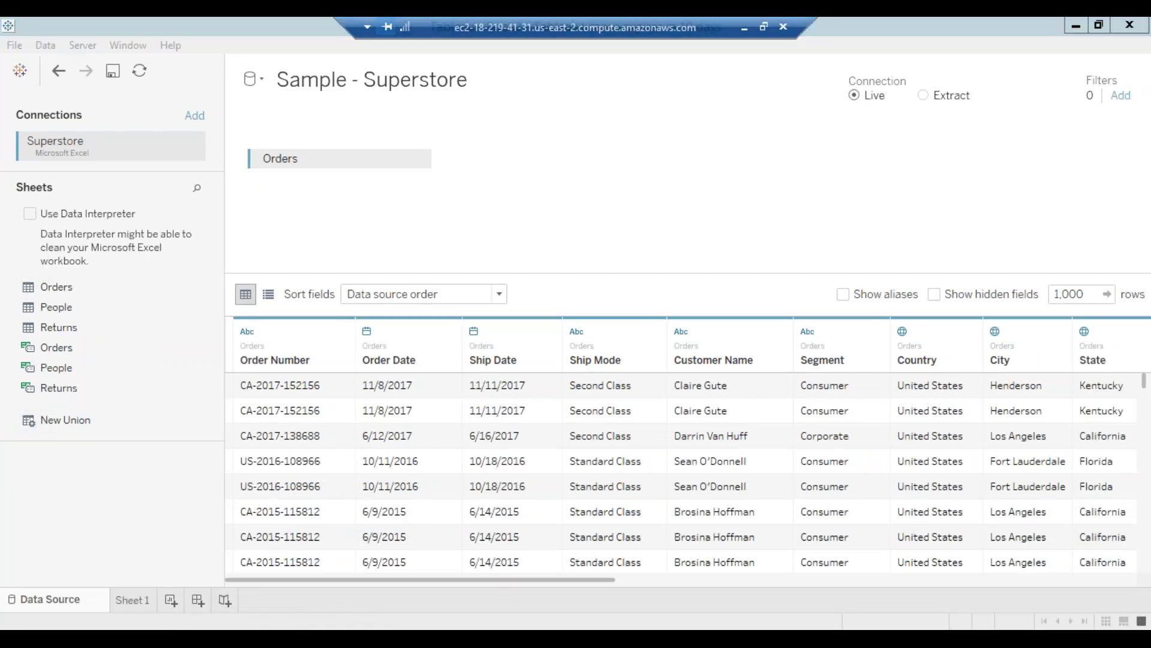
Browse the remote computer's files, locate sampledatatraining.xls on the desktop, and return to Tableau
{"action": "key", "text": "super+e"}
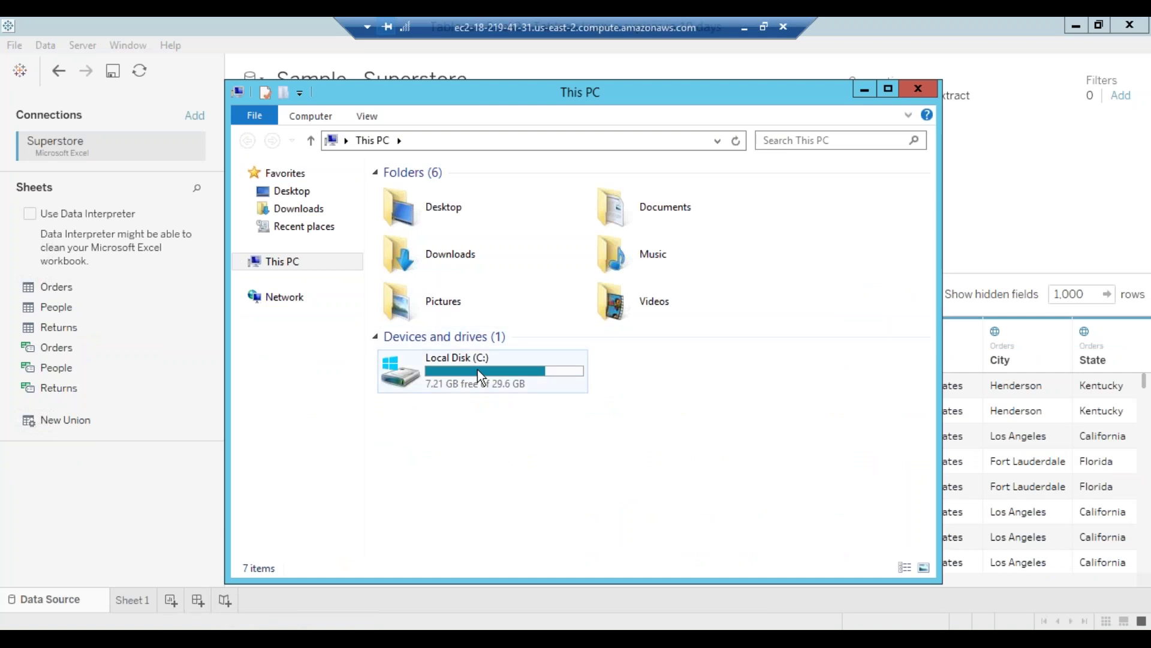
{"action": "double_click", "coordinate": [478, 370]}
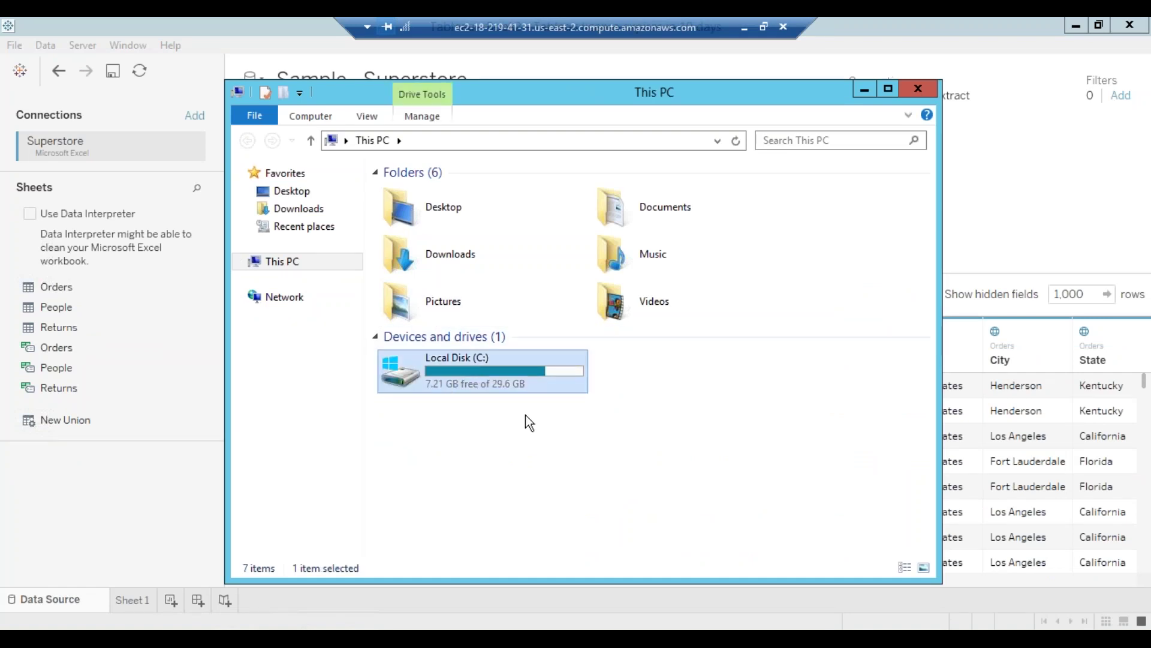
{"action": "key", "text": "super"}
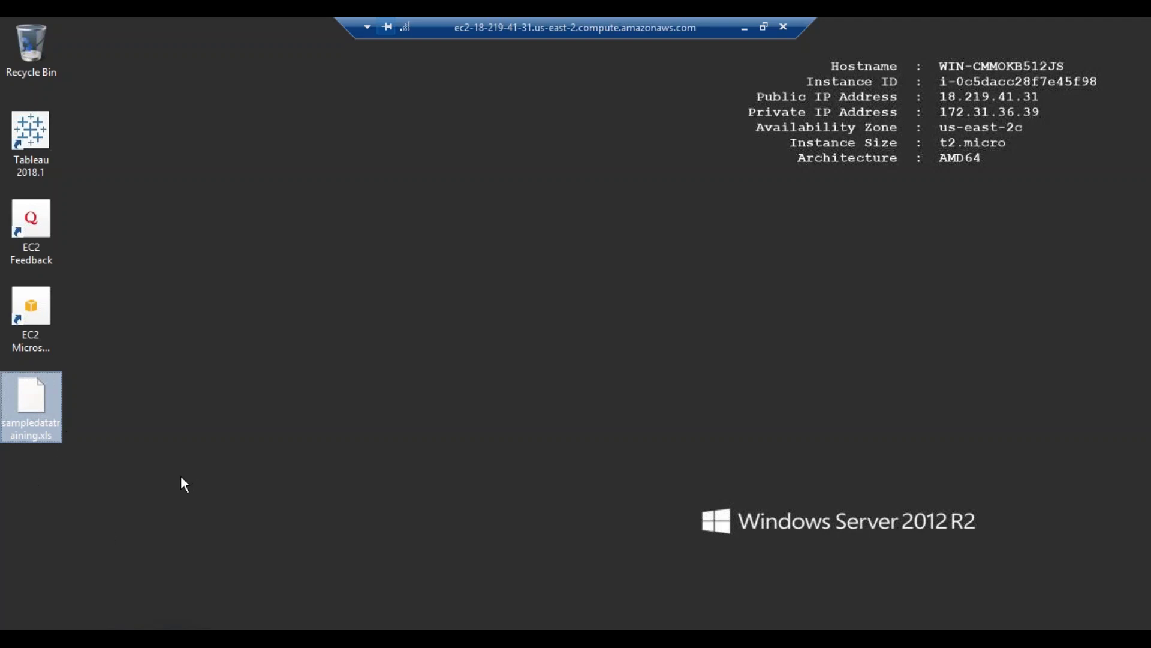
{"action": "left_click", "coordinate": [281, 608]}
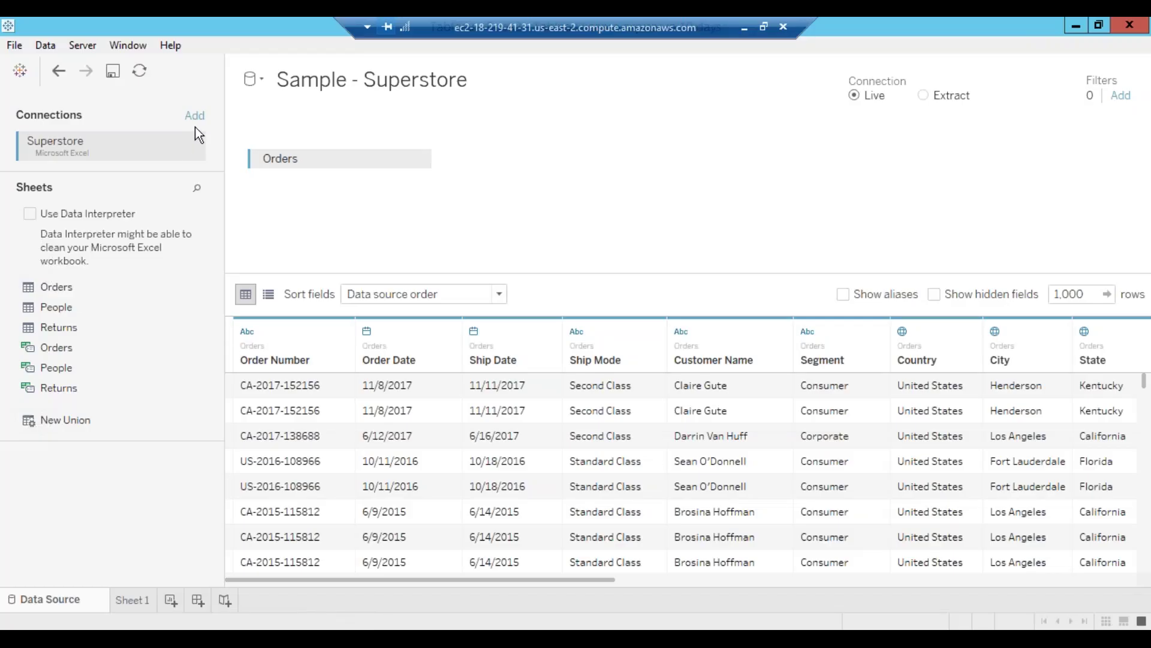
Add a Microsoft Excel connection to sampledatatraining.xls on the Desktop and close the join settings without adding a join clause
{"action": "left_click", "coordinate": [195, 116]}
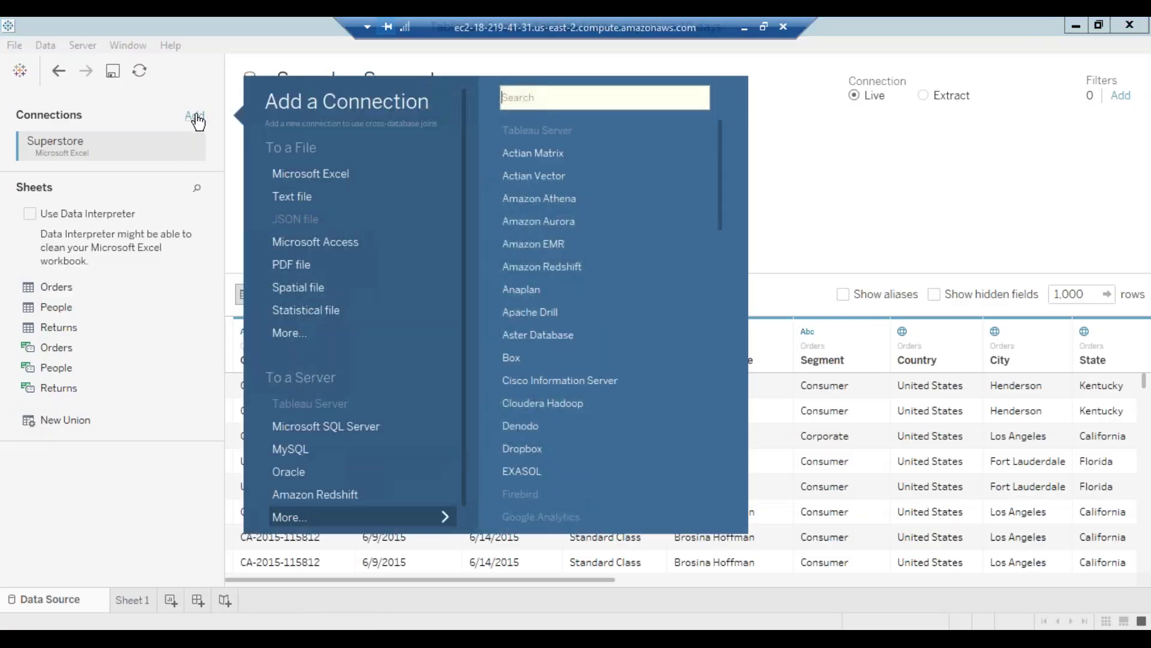
{"action": "left_click", "coordinate": [320, 175]}
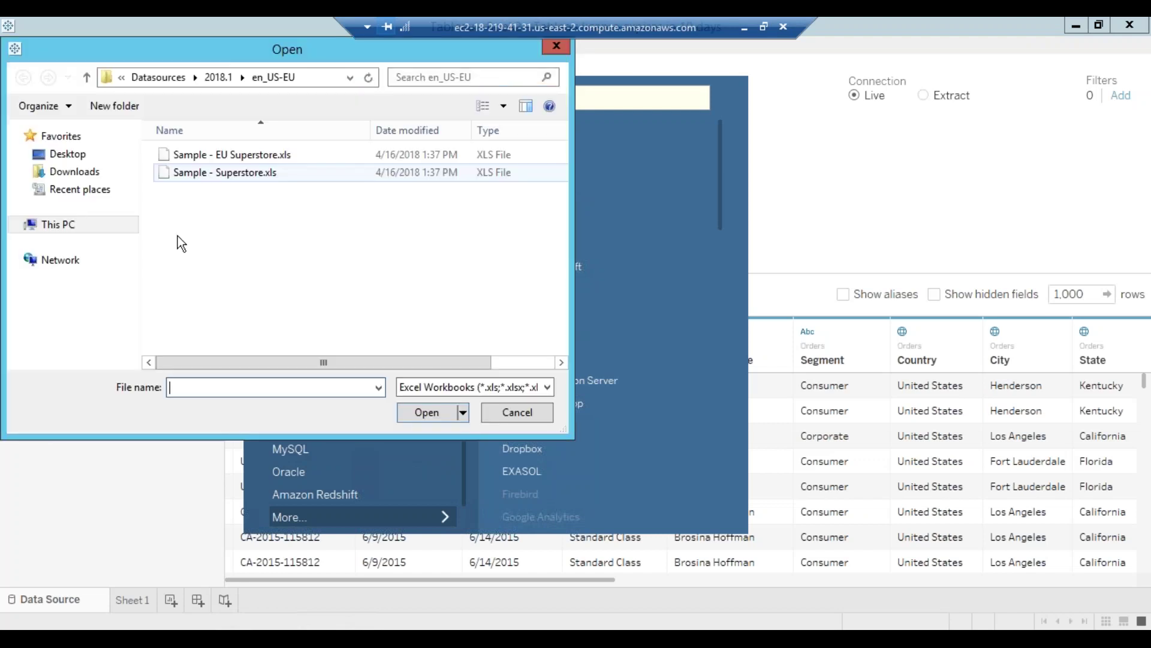
{"action": "left_click", "coordinate": [65, 154]}
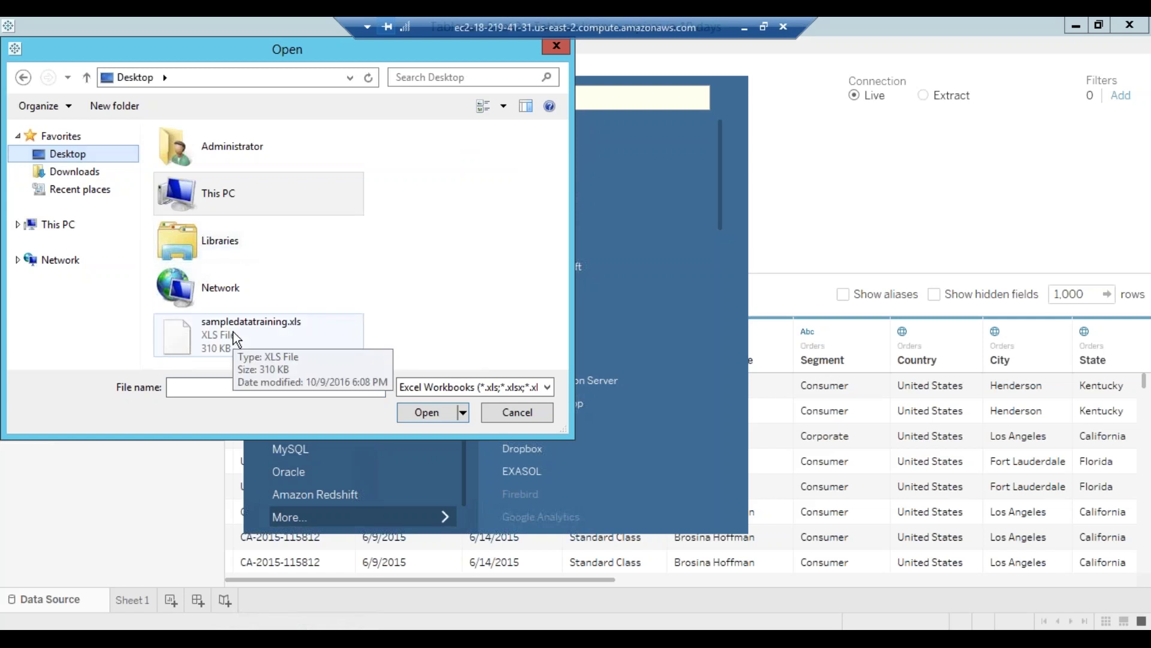
{"action": "double_click", "coordinate": [233, 332]}
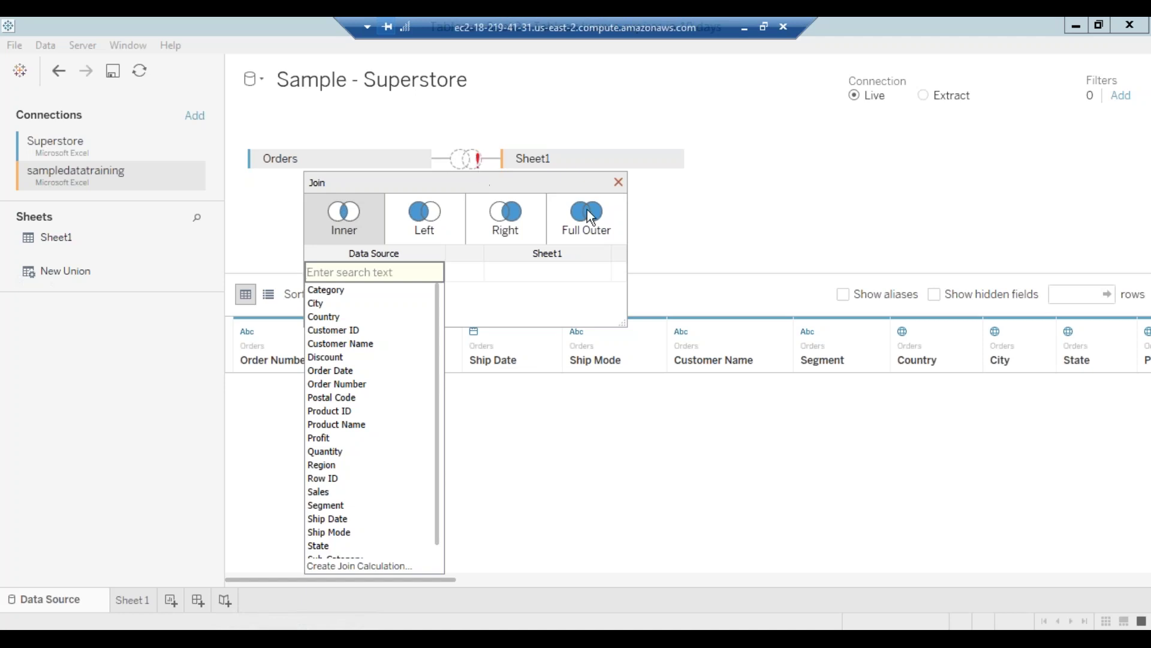
{"action": "left_click", "coordinate": [626, 184]}
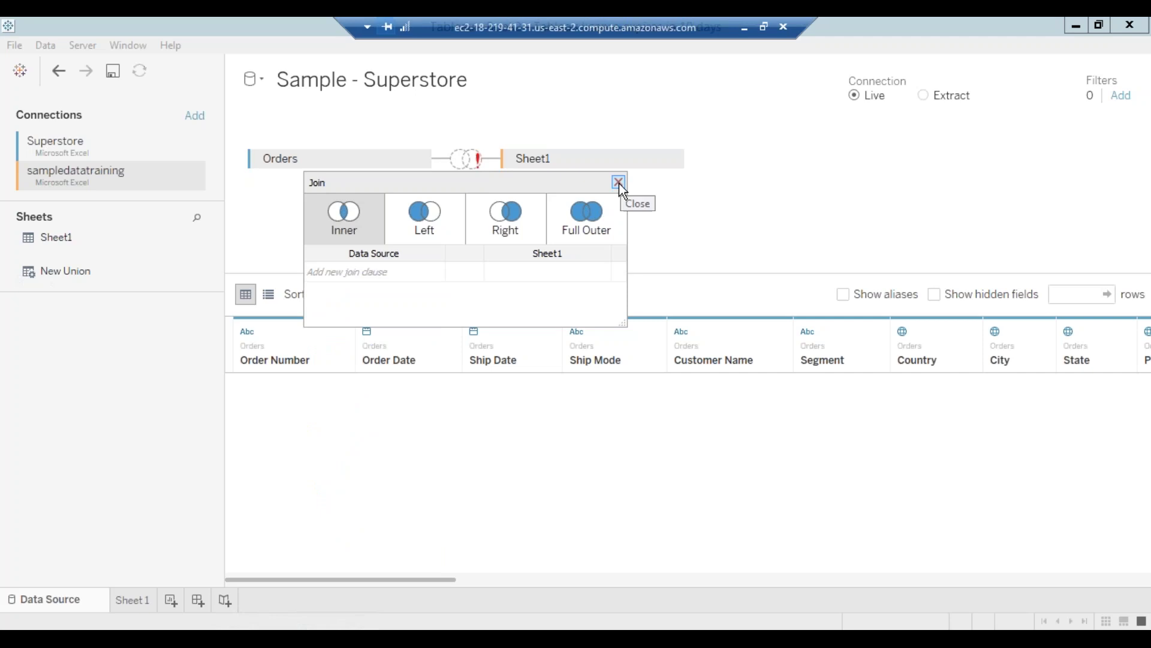
{"action": "left_click", "coordinate": [620, 184]}
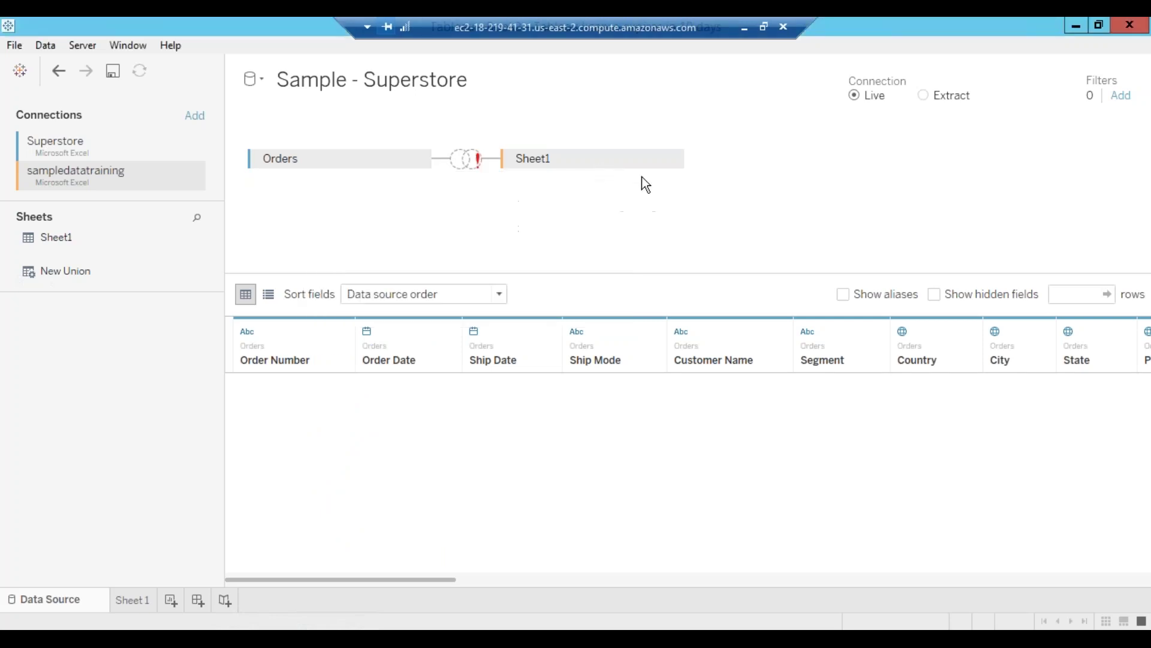
Remove both Sheet1 and Orders from the data source canvas
{"action": "left_click", "coordinate": [670, 161]}
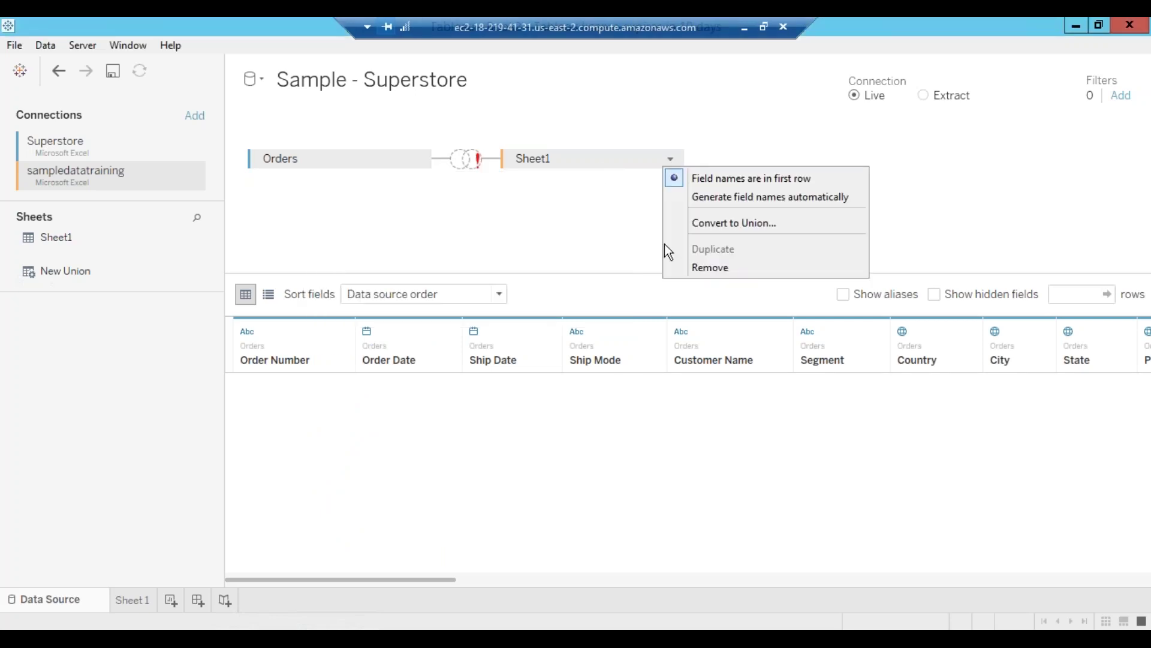
{"action": "left_click", "coordinate": [710, 266]}
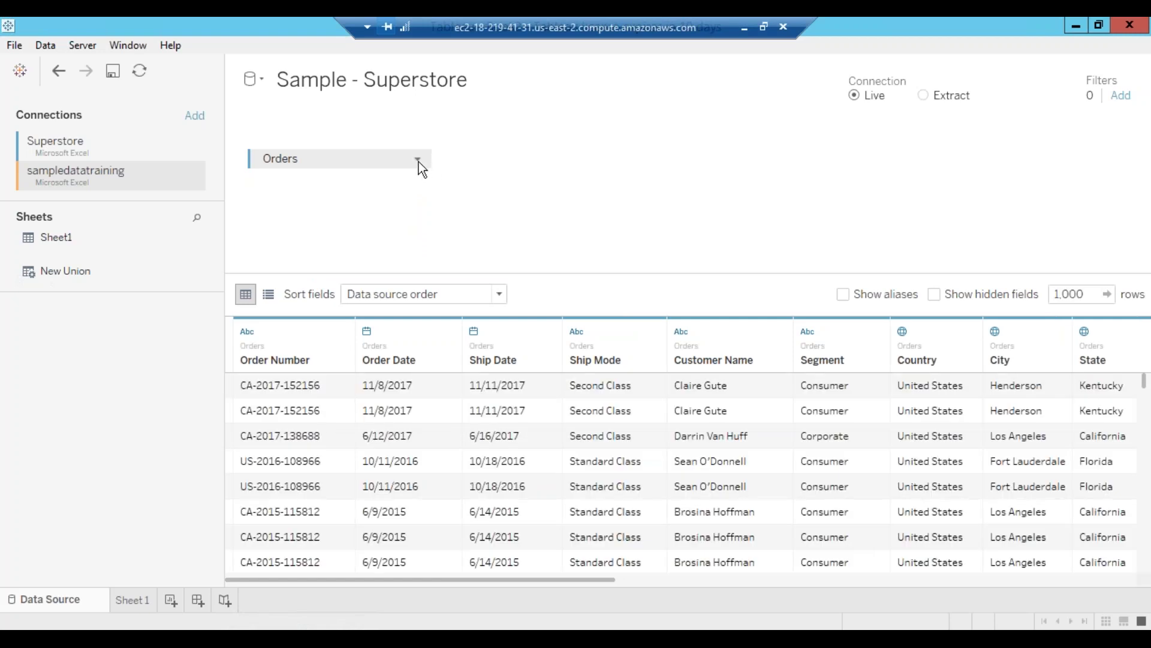
{"action": "left_click", "coordinate": [418, 160]}
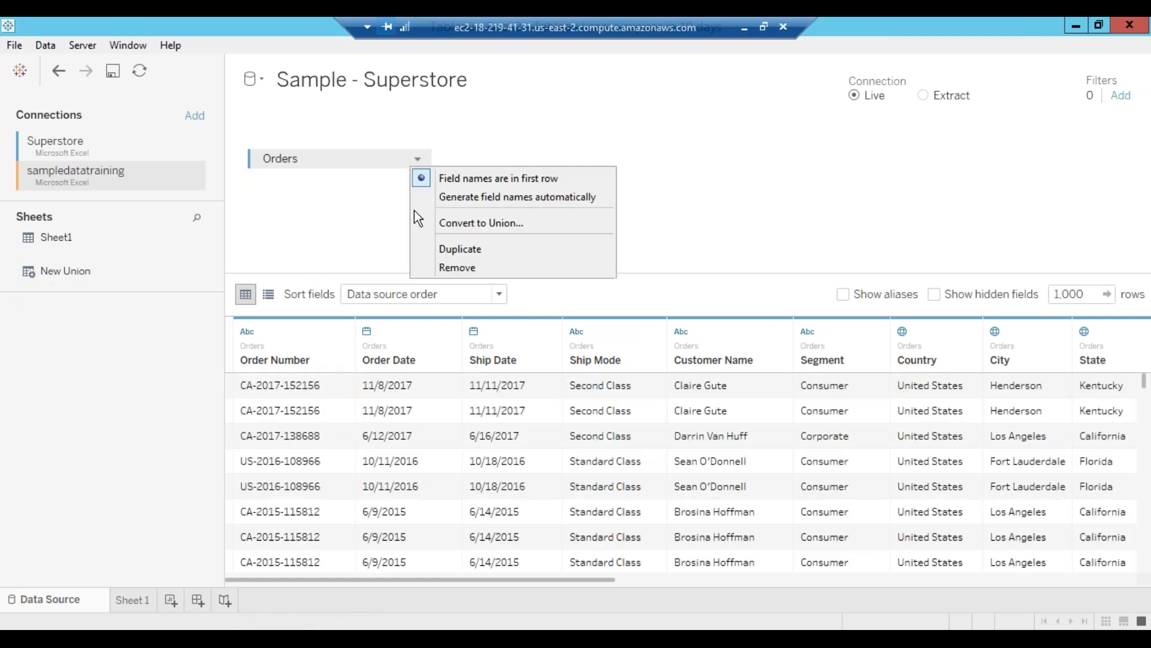
{"action": "left_click", "coordinate": [455, 268]}
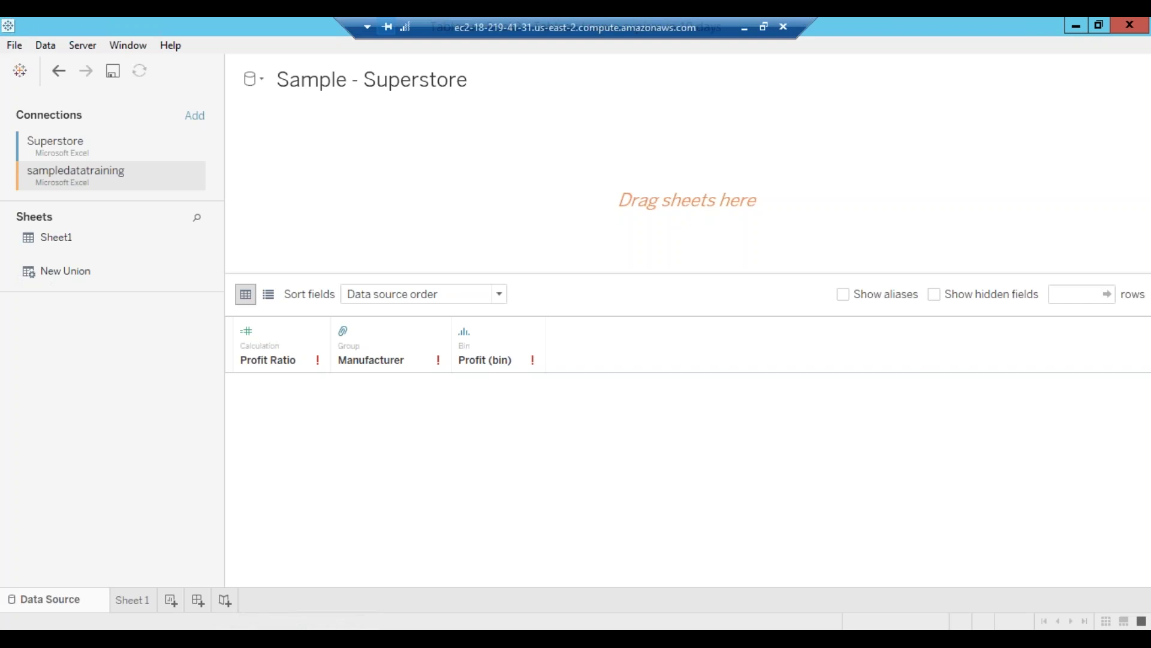
Place Sheet1 from the sampledatatraining connection on the empty canvas and look through its columns
{"action": "left_click", "coordinate": [140, 138]}
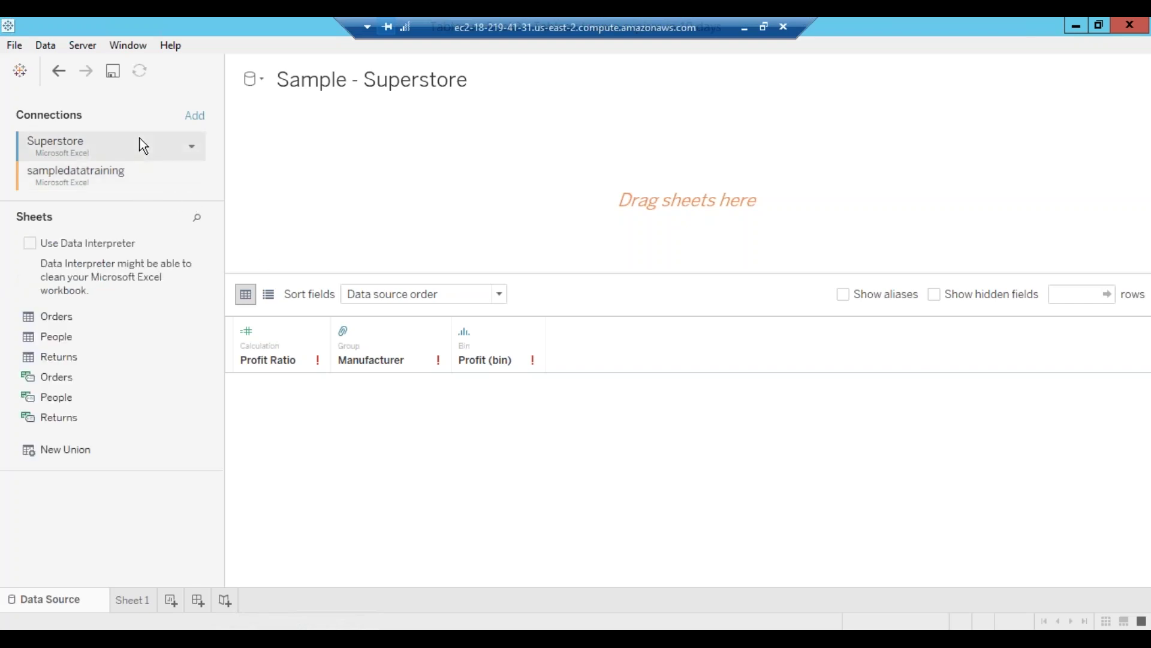
{"action": "left_click", "coordinate": [129, 179]}
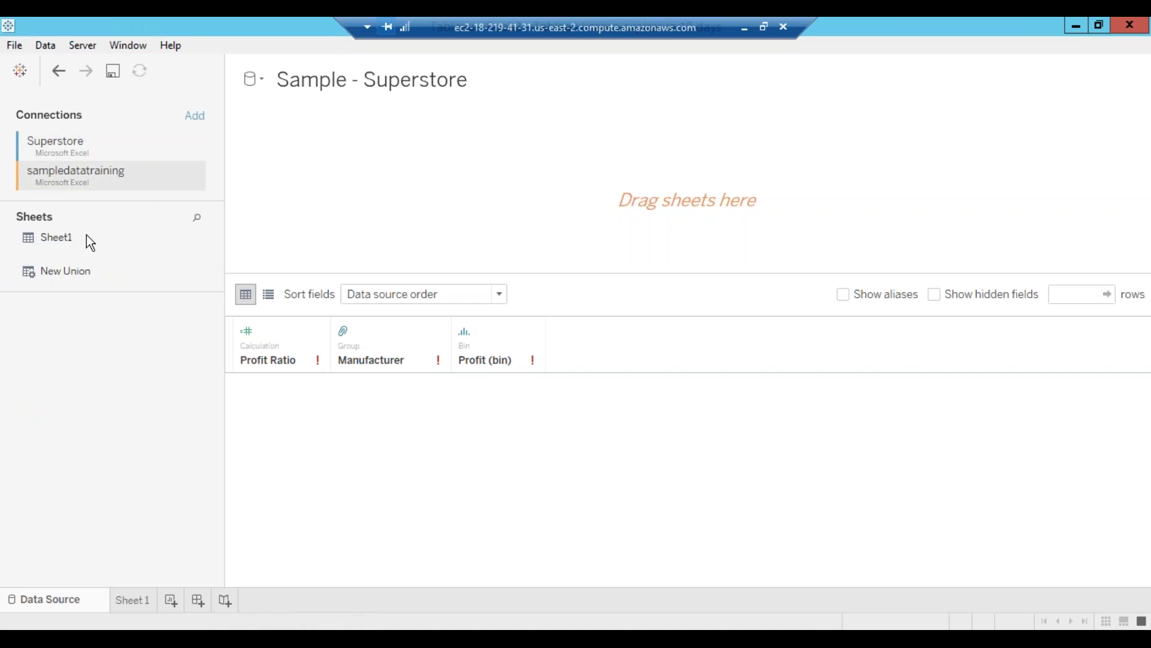
{"action": "left_click_drag", "start_coordinate": [99, 240], "coordinate": [452, 220]}
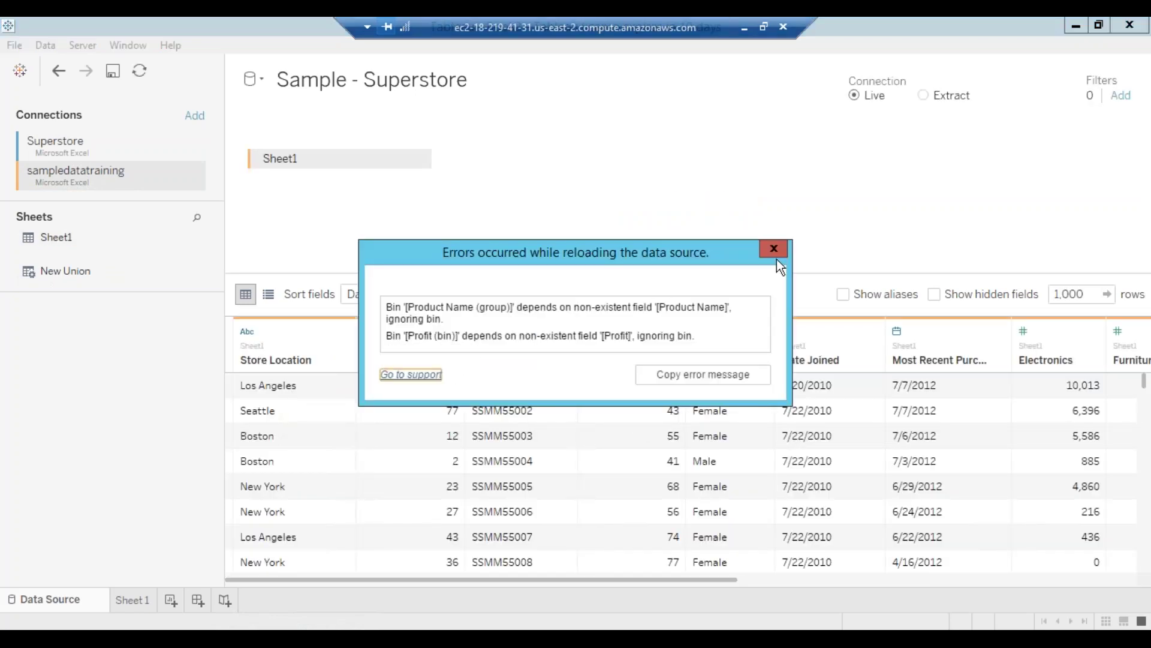
{"action": "left_click", "coordinate": [705, 375]}
{"action": "left_click", "coordinate": [773, 249]}
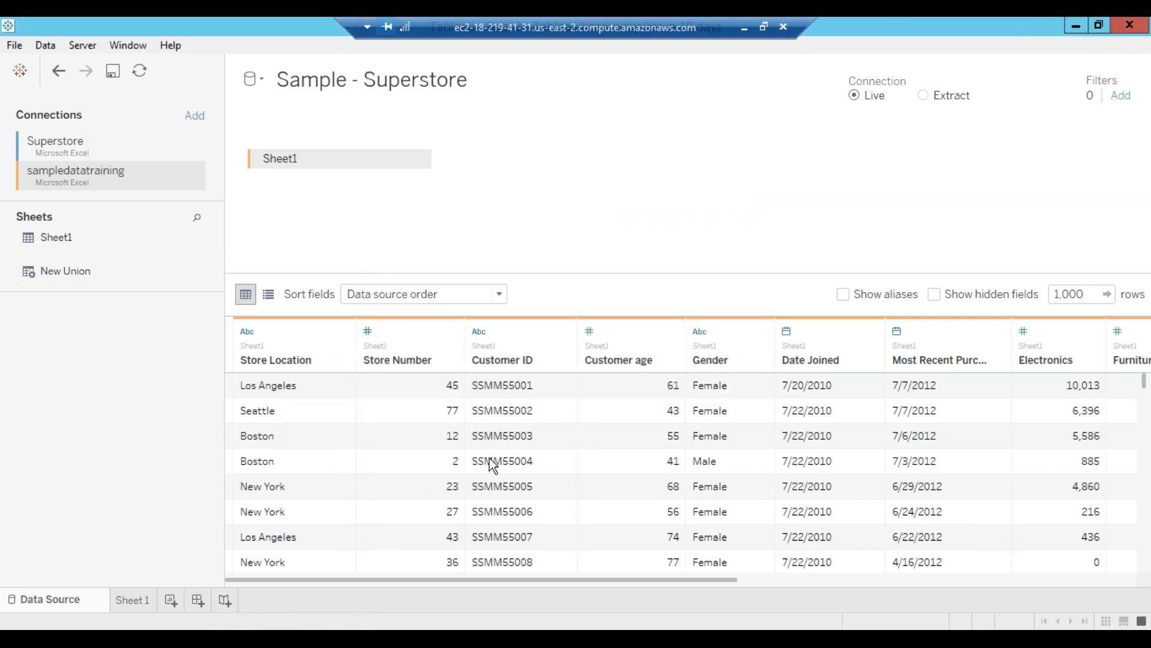
{"action": "left_click_drag", "start_coordinate": [511, 579], "coordinate": [1026, 550]}
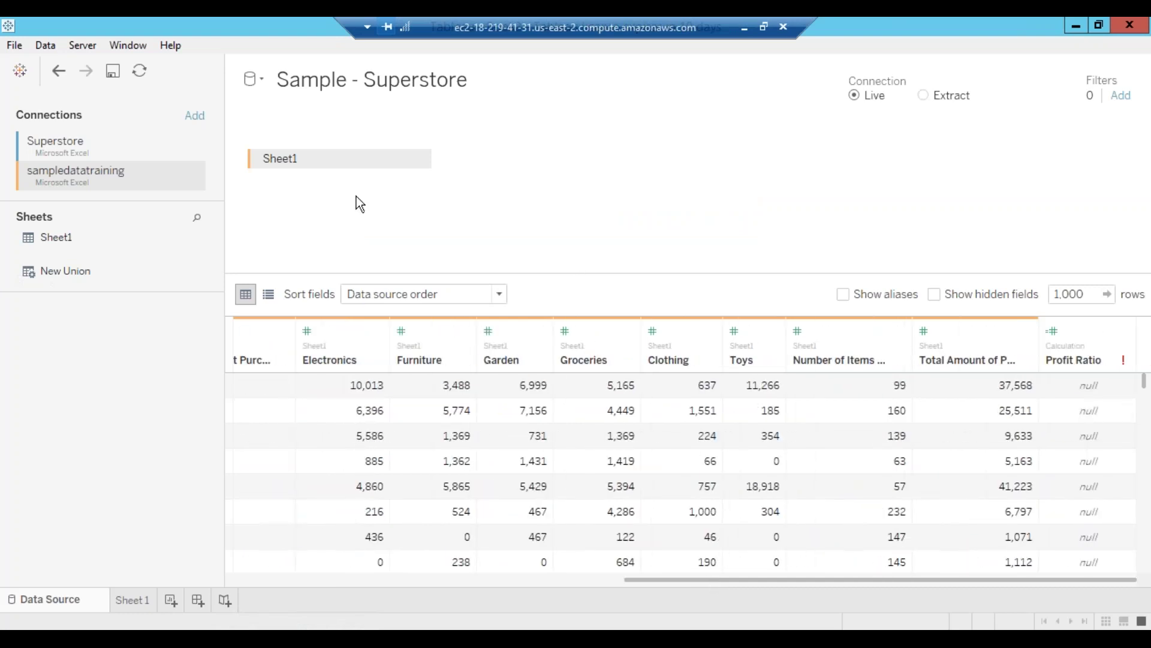
Remove the sampledatatraining connection and place the Superstore Orders sheet on the empty data source canvas
{"action": "left_click", "coordinate": [196, 179]}
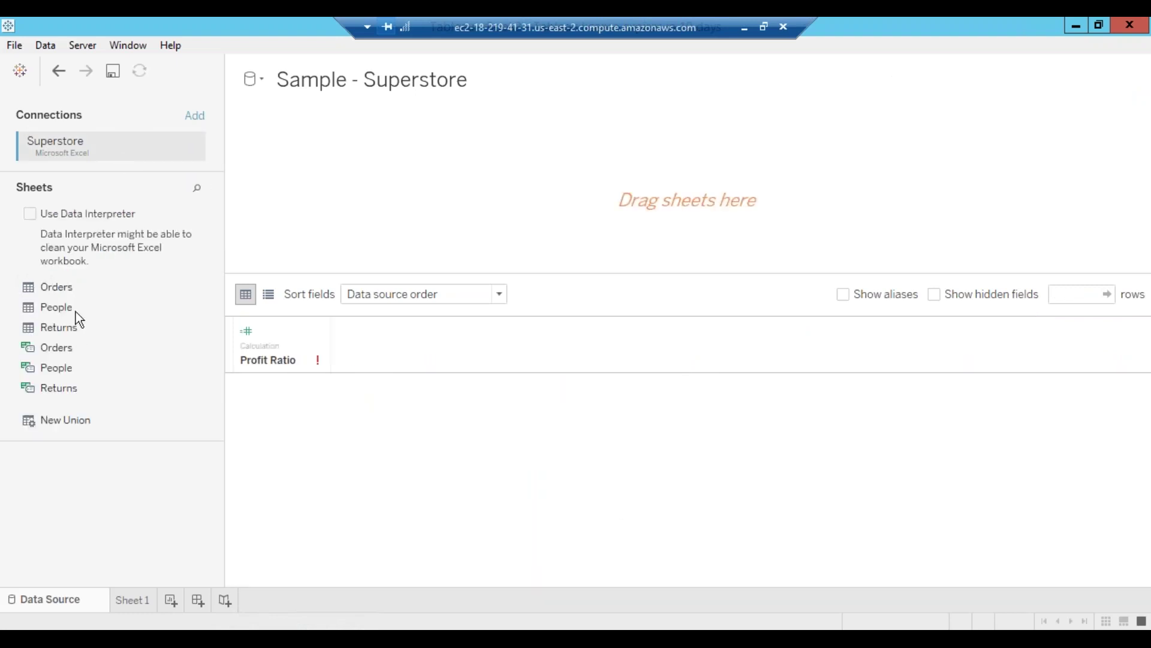
{"action": "left_click_drag", "start_coordinate": [491, 255], "coordinate": [491, 255]}
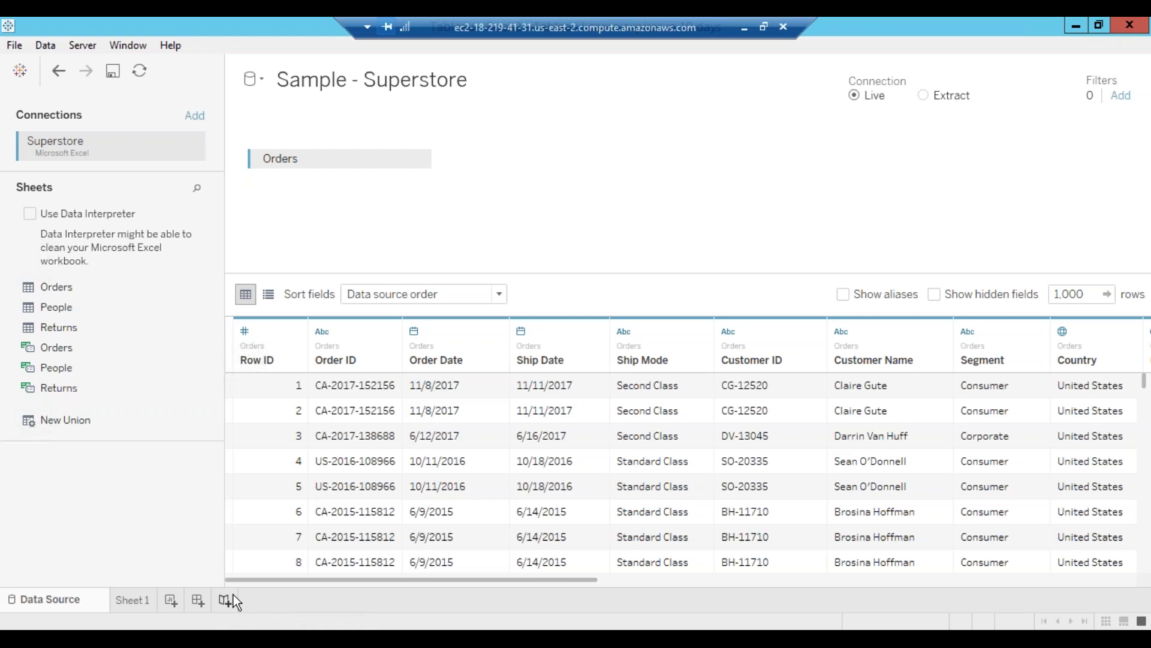
Build a bar chart on Sheet 1 with Sales on Rows and Region on Columns
{"action": "left_click", "coordinate": [129, 599]}
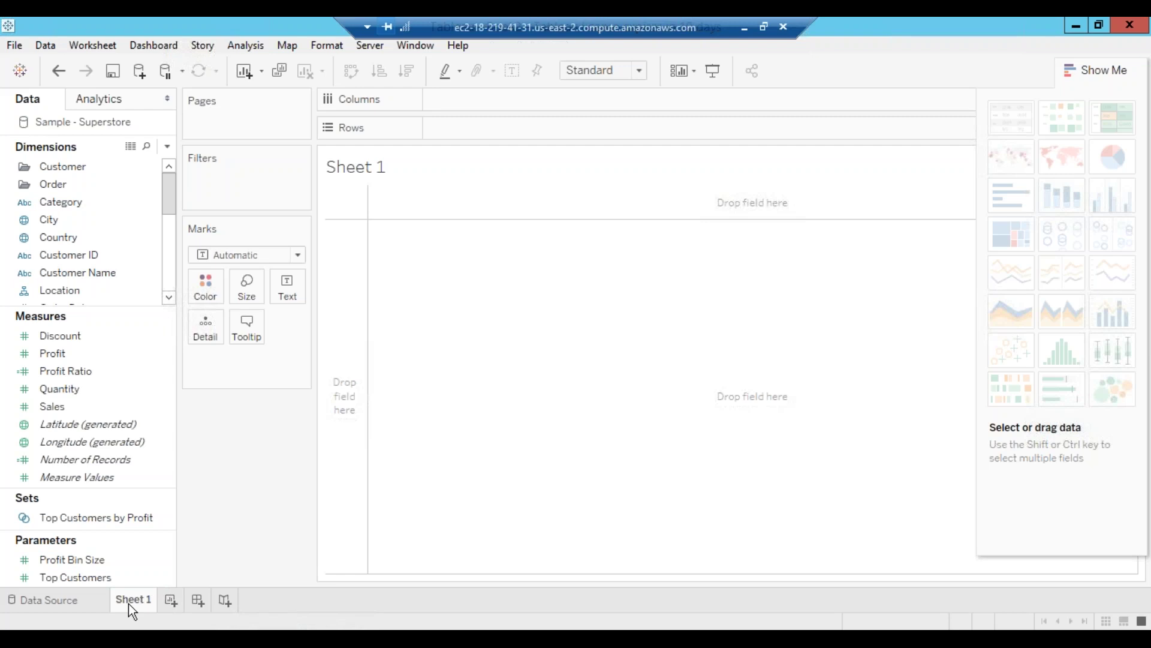
{"action": "mouse_move", "coordinate": [128, 603]}
{"action": "left_click", "coordinate": [80, 408]}
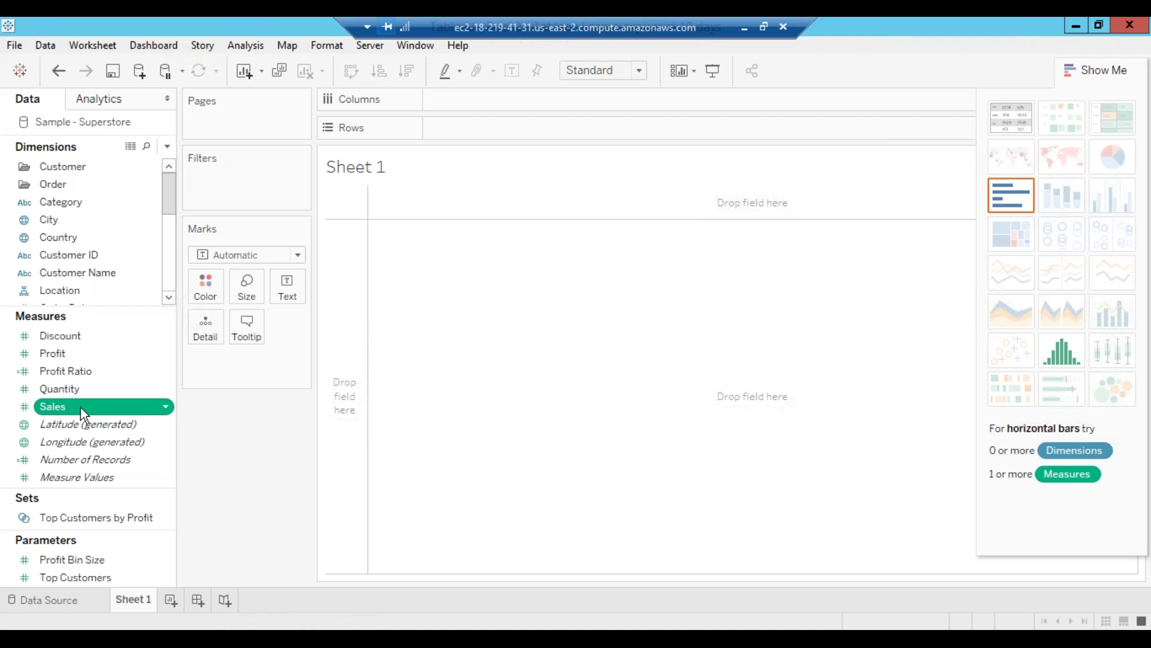
{"action": "left_click_drag", "start_coordinate": [82, 407], "coordinate": [525, 233]}
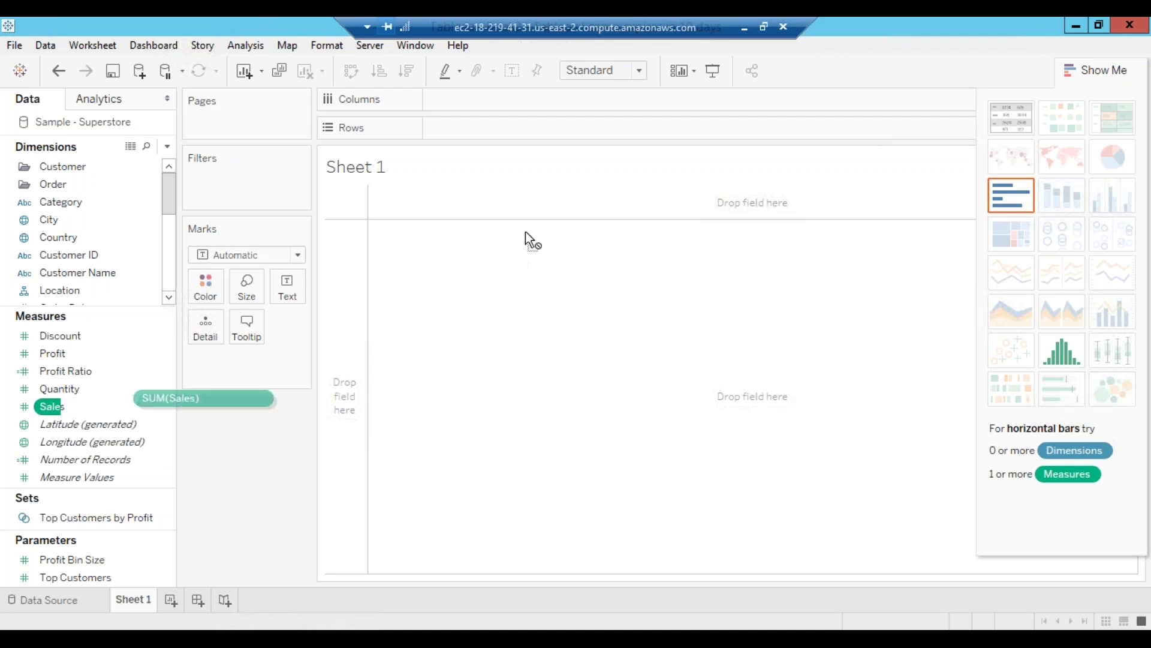
{"action": "left_click_drag", "start_coordinate": [574, 124], "coordinate": [558, 128]}
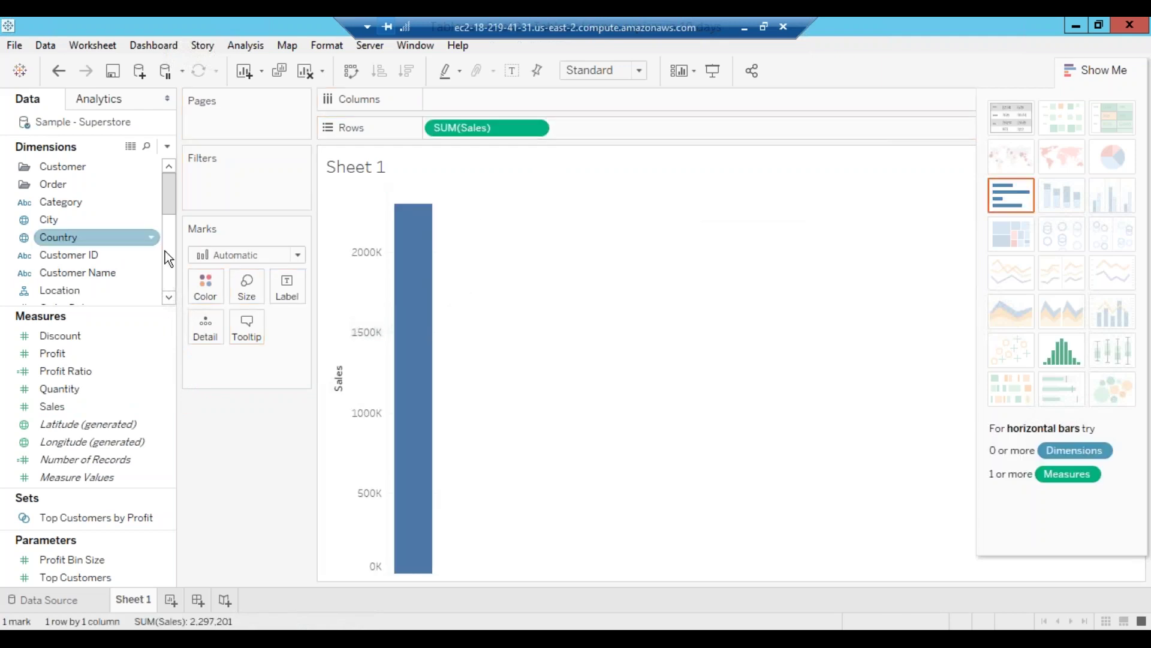
{"action": "left_click_drag", "start_coordinate": [169, 210], "coordinate": [168, 261]}
{"action": "left_click_drag", "start_coordinate": [81, 239], "coordinate": [538, 107]}
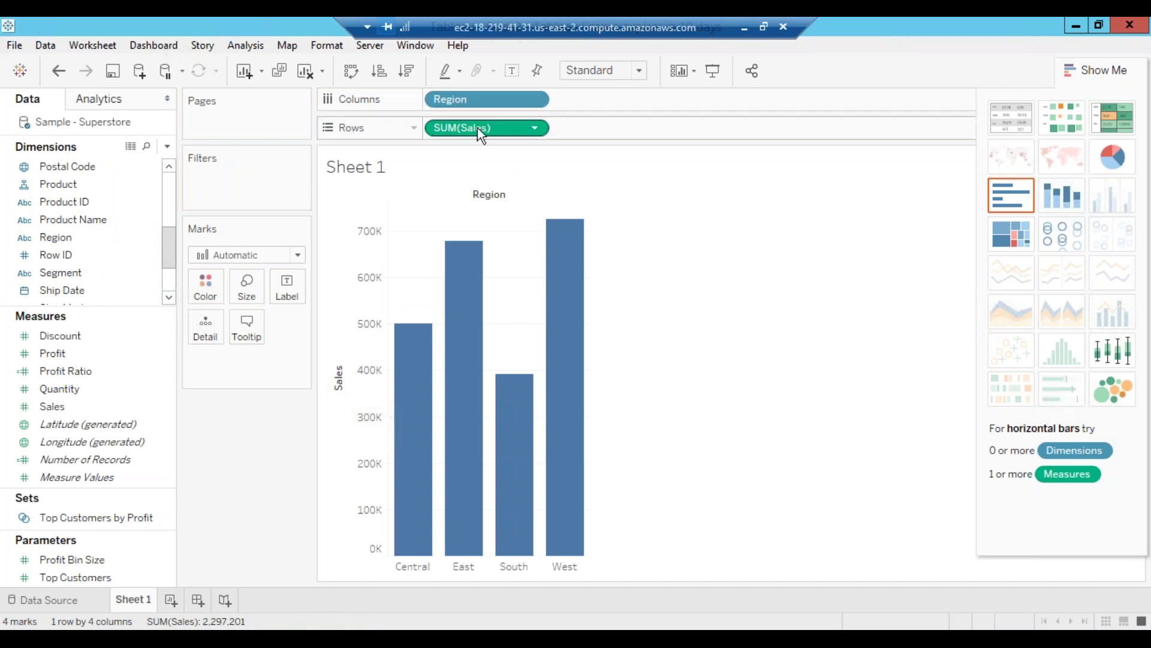
Try a horizontal bar layout with Sales on Columns and Region on Rows, and undo both moves
{"action": "left_click_drag", "start_coordinate": [487, 128], "coordinate": [611, 103]}
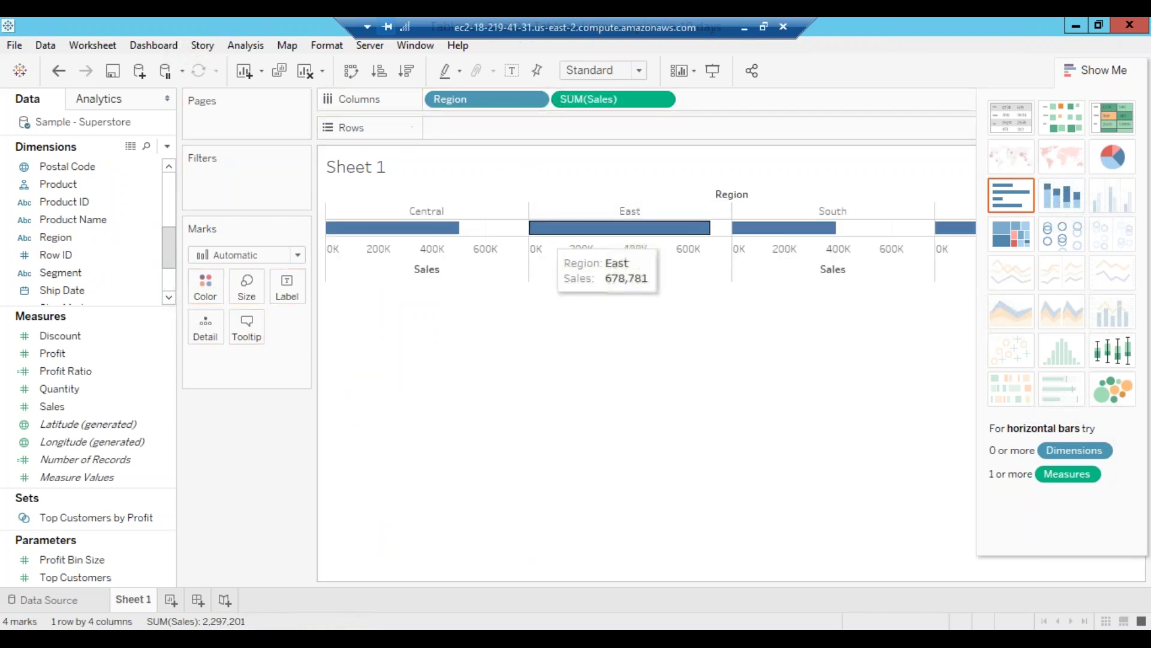
{"action": "left_click_drag", "start_coordinate": [480, 109], "coordinate": [473, 134]}
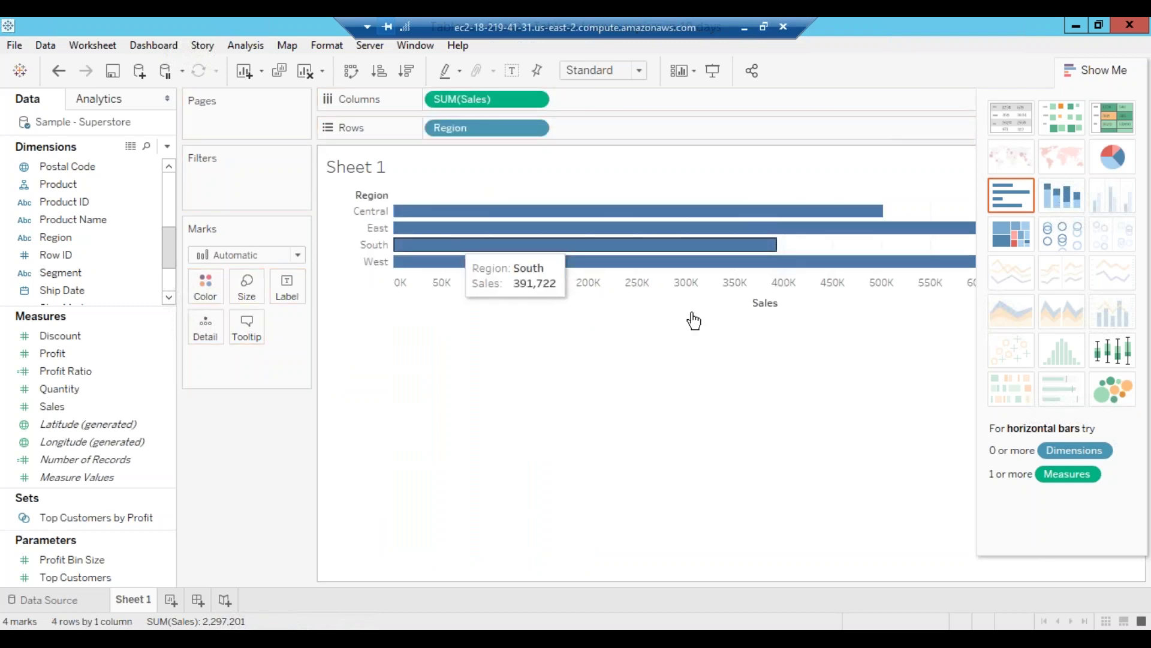
{"action": "mouse_move", "coordinate": [481, 263]}
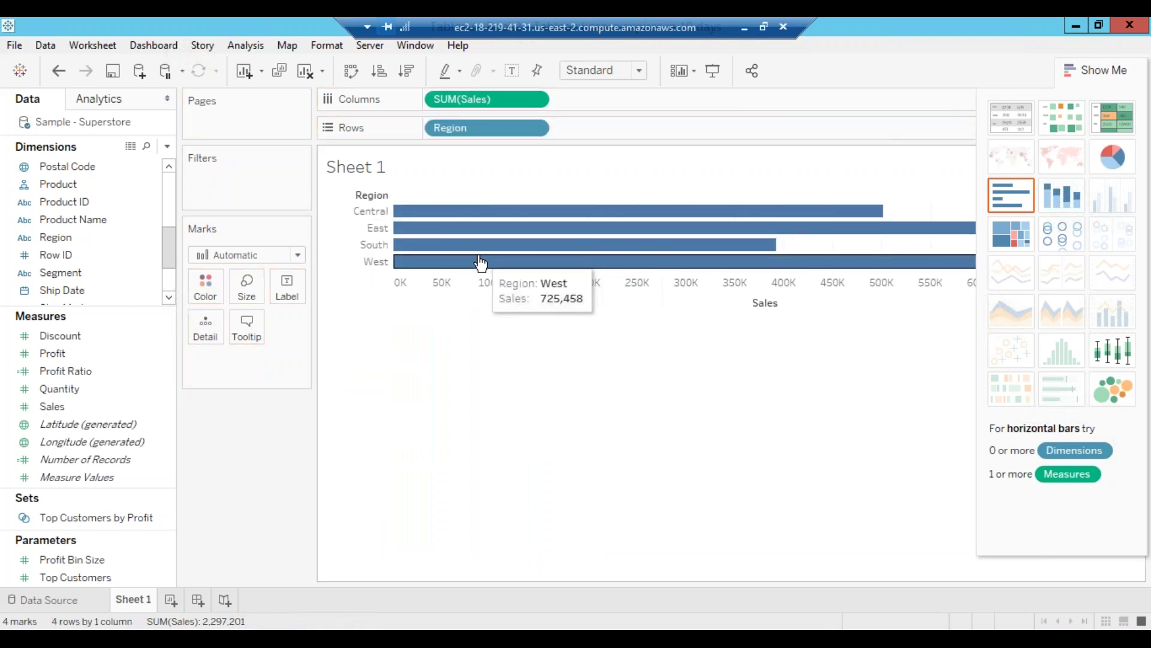
{"action": "mouse_move", "coordinate": [793, 223]}
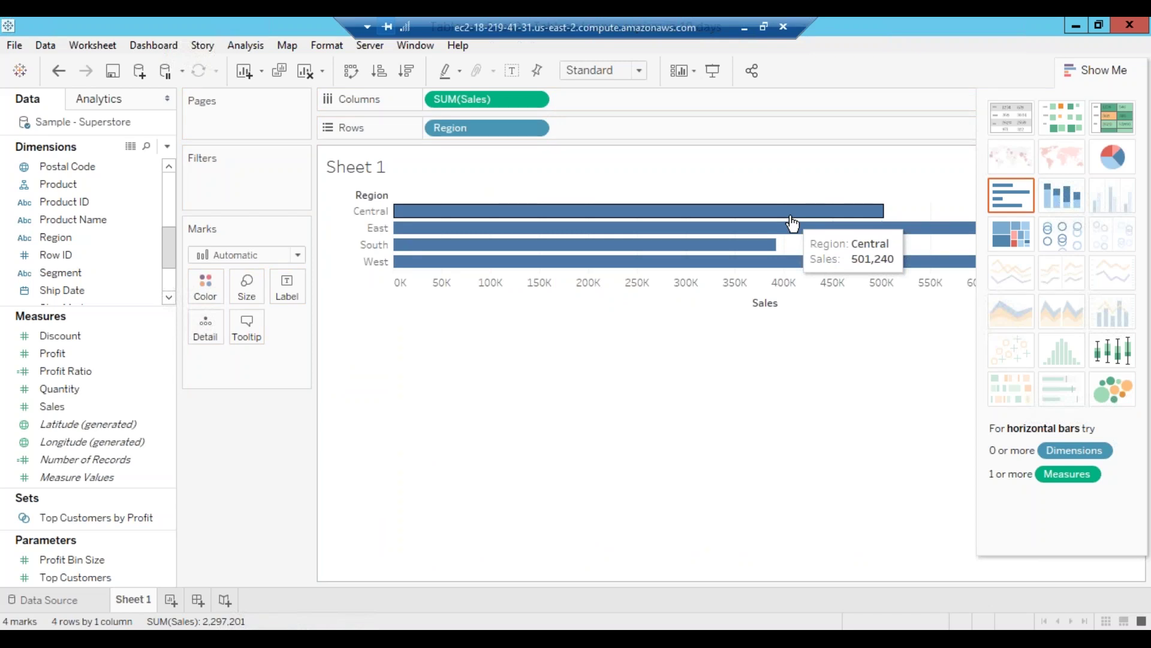
{"action": "left_click", "coordinate": [57, 72]}
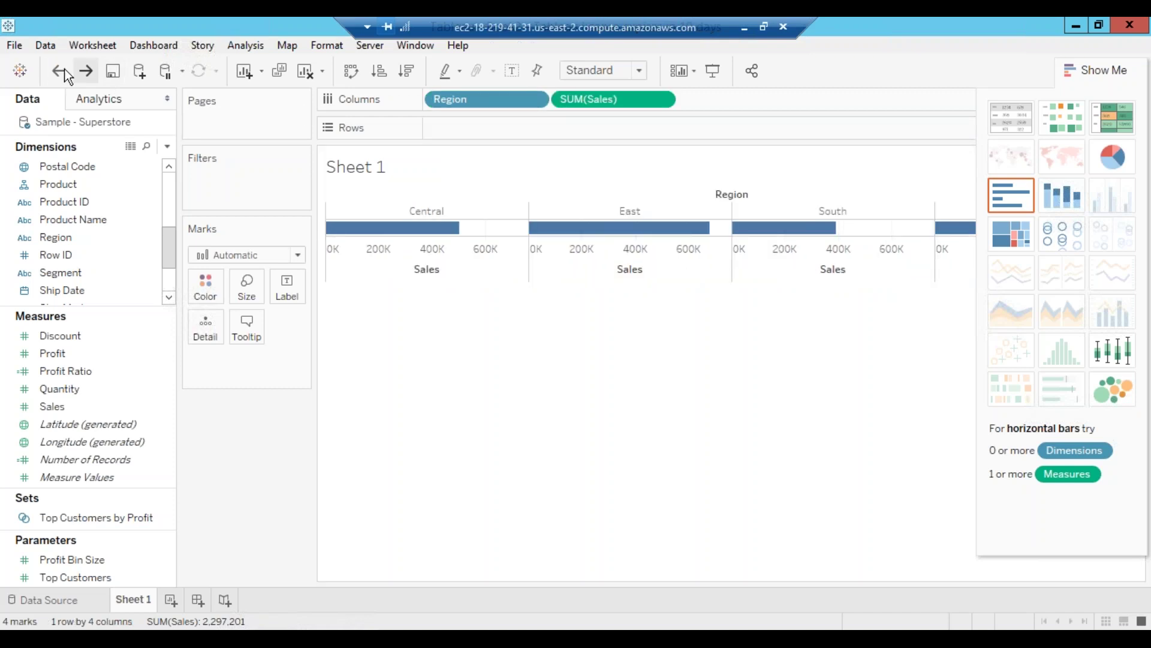
{"action": "left_click", "coordinate": [65, 72]}
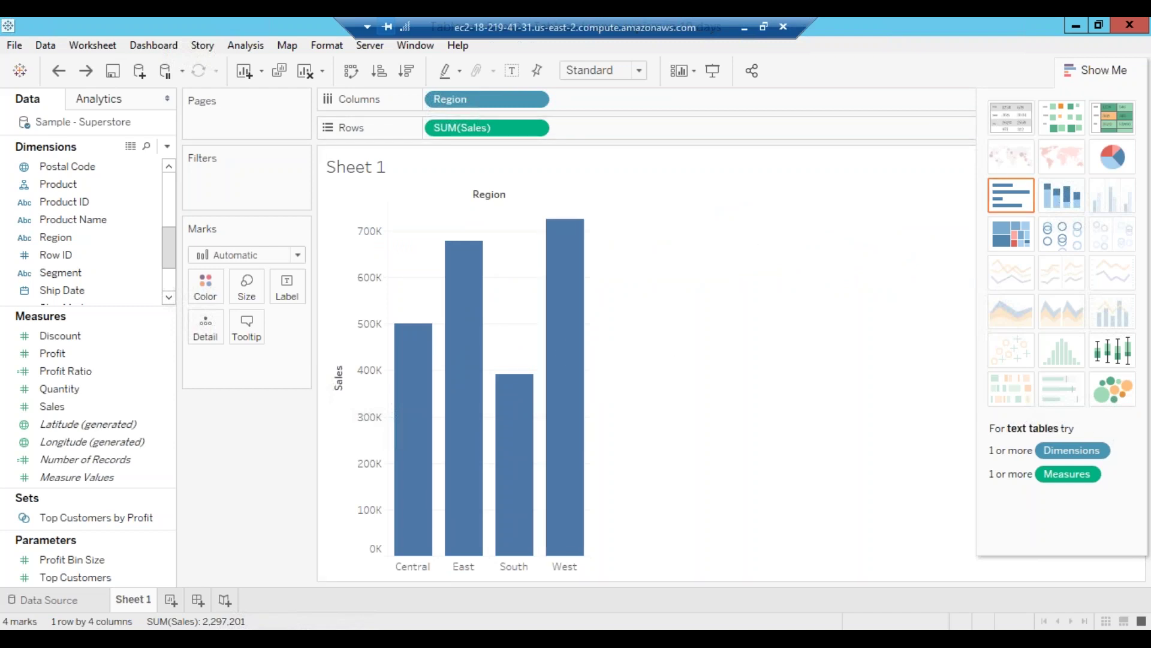
Color the sales bars by Region
{"action": "mouse_move", "coordinate": [469, 304]}
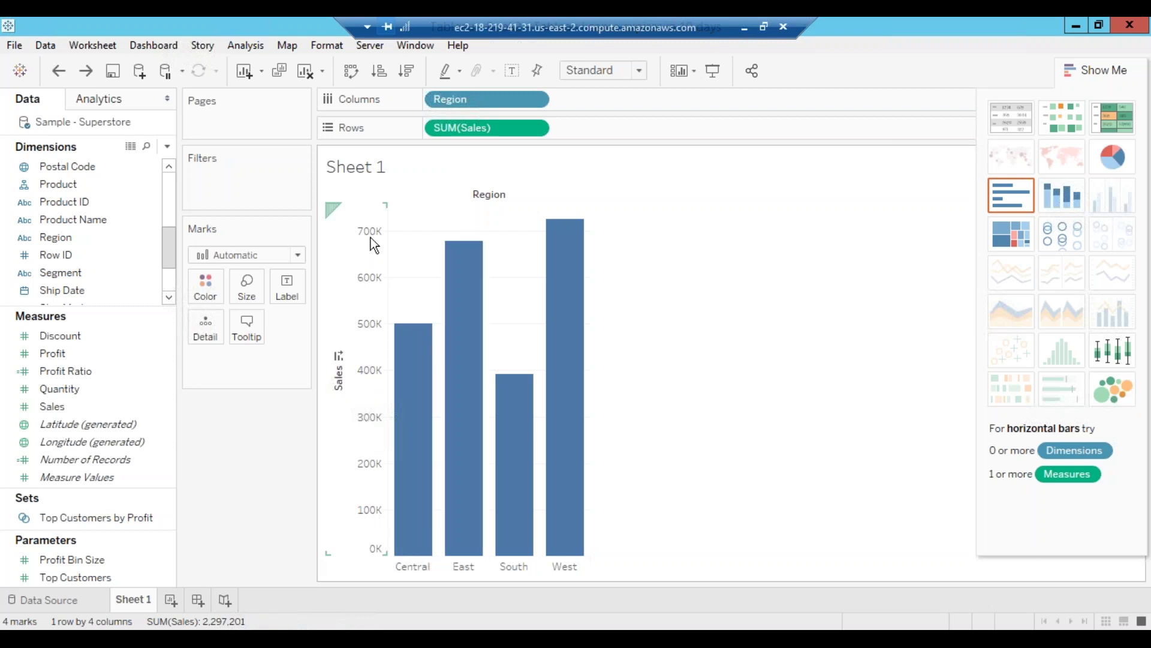
{"action": "mouse_move", "coordinate": [573, 216]}
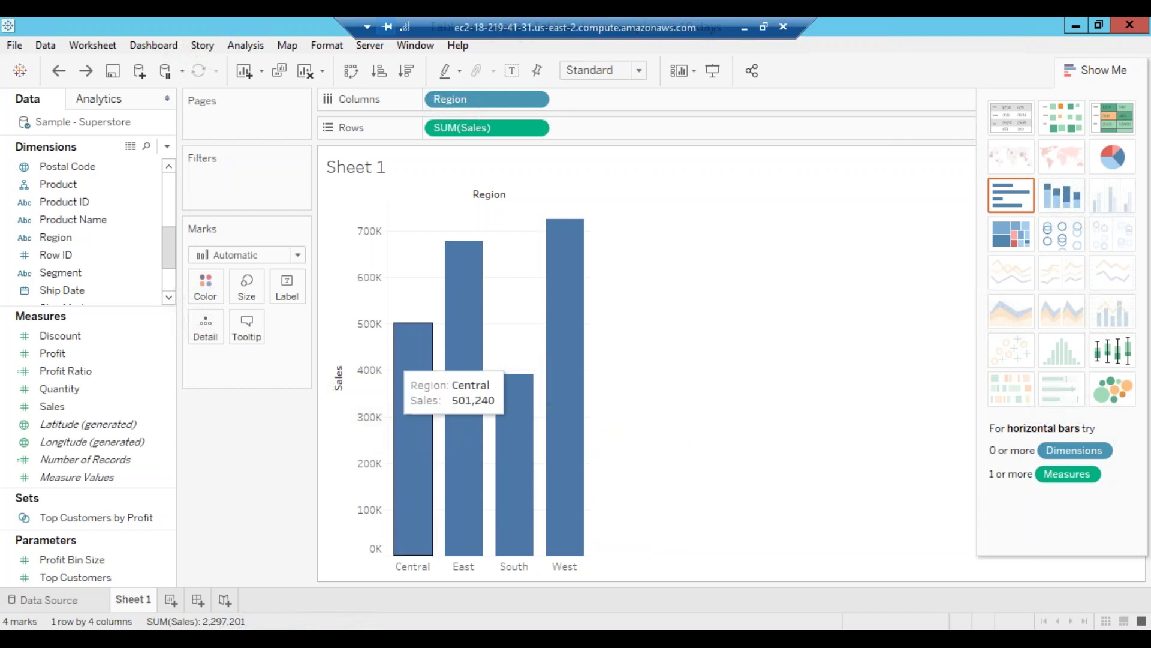
{"action": "mouse_move", "coordinate": [436, 373]}
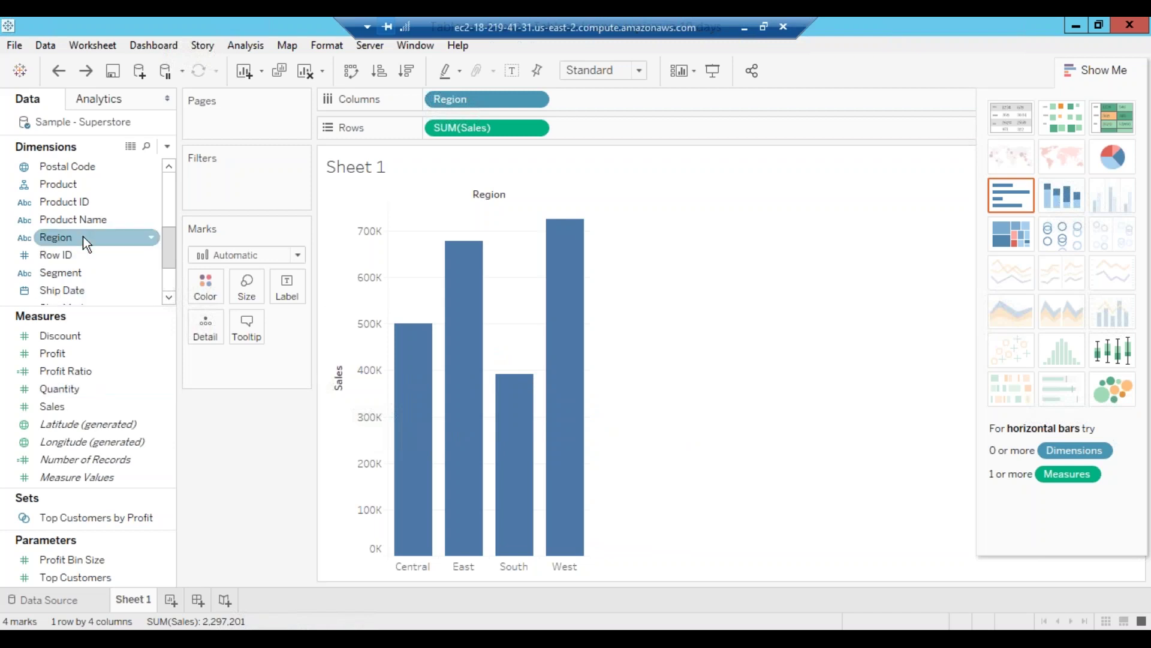
{"action": "left_click_drag", "start_coordinate": [83, 236], "coordinate": [205, 285]}
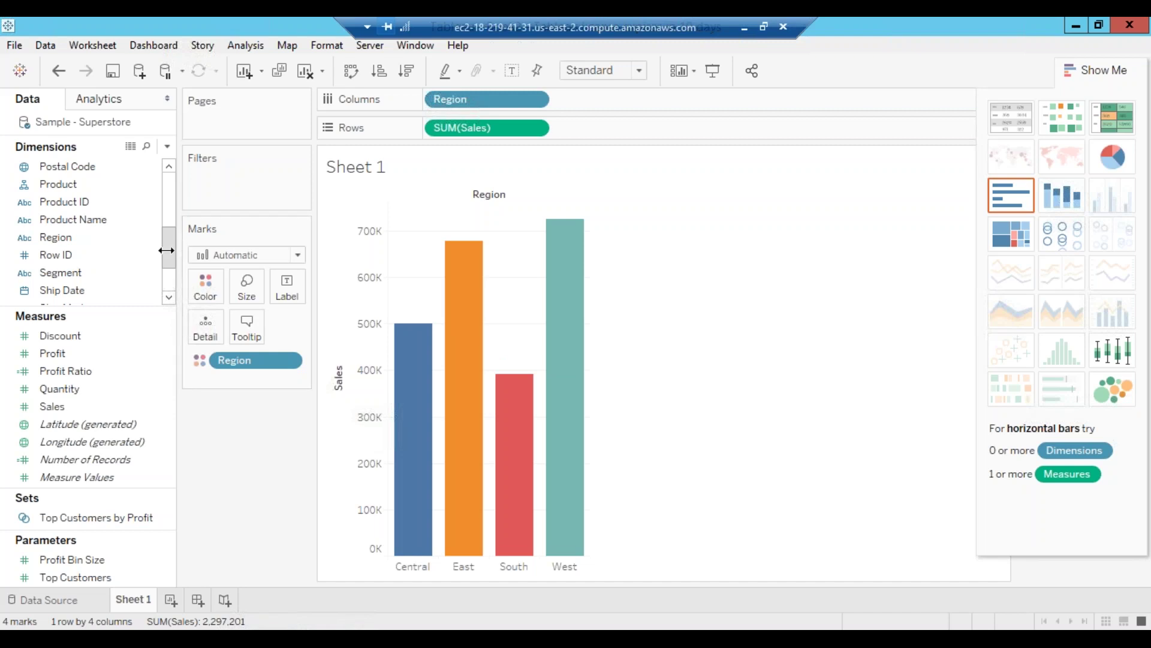
Break the regional sales down by State, placed after Region on Columns, and hide the Show Me chart suggestions
{"action": "scroll", "coordinate": [168, 273], "scroll_direction": "down", "scroll_amount": 2}
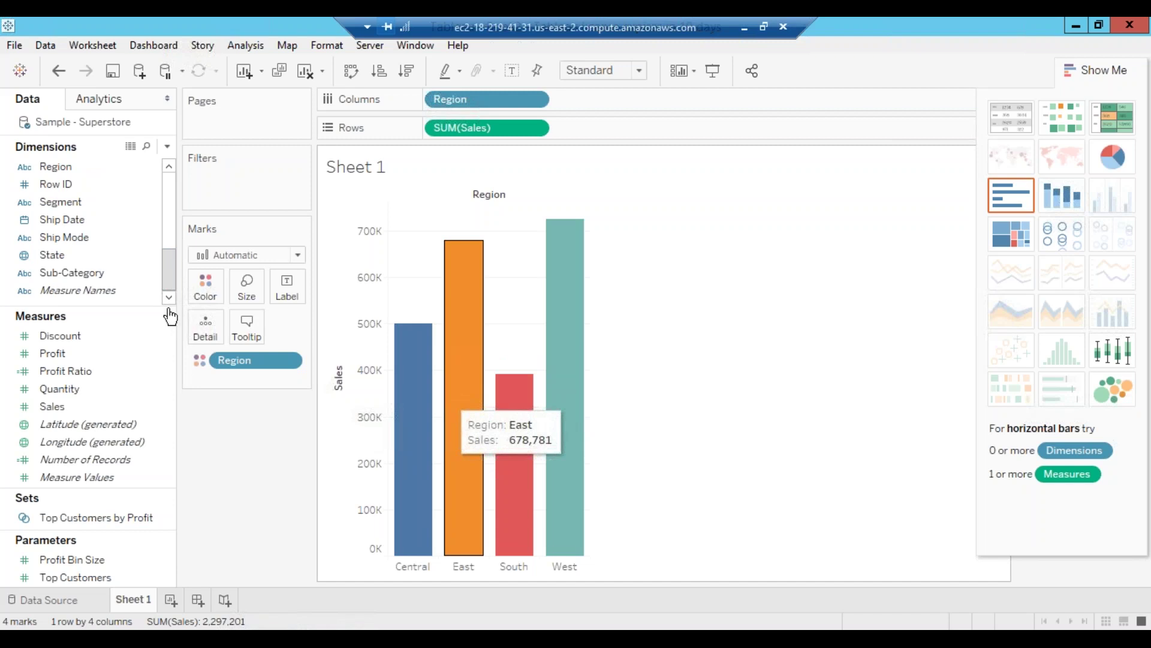
{"action": "left_click", "coordinate": [78, 259]}
{"action": "mouse_move", "coordinate": [78, 259]}
{"action": "left_mouse_down"}
{"action": "mouse_move", "coordinate": [249, 234]}
{"action": "mouse_move", "coordinate": [567, 149]}
{"action": "mouse_move", "coordinate": [588, 93]}
{"action": "left_mouse_up"}
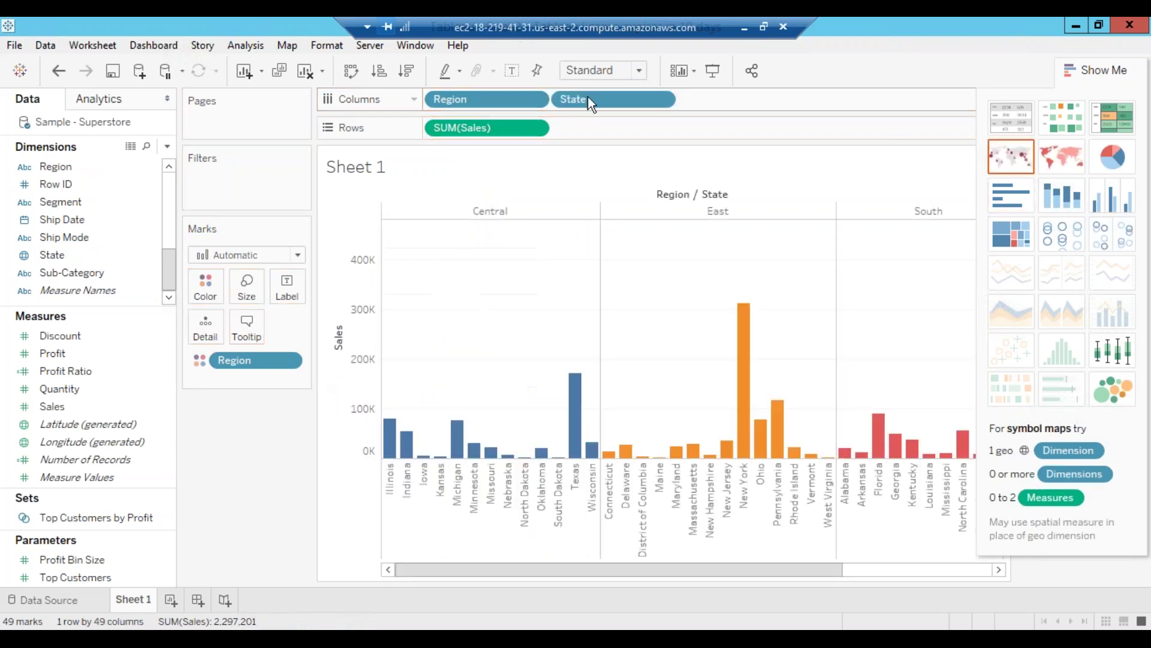
{"action": "left_click", "coordinate": [1113, 74]}
{"action": "left_click_drag", "start_coordinate": [542, 568], "coordinate": [498, 576]}
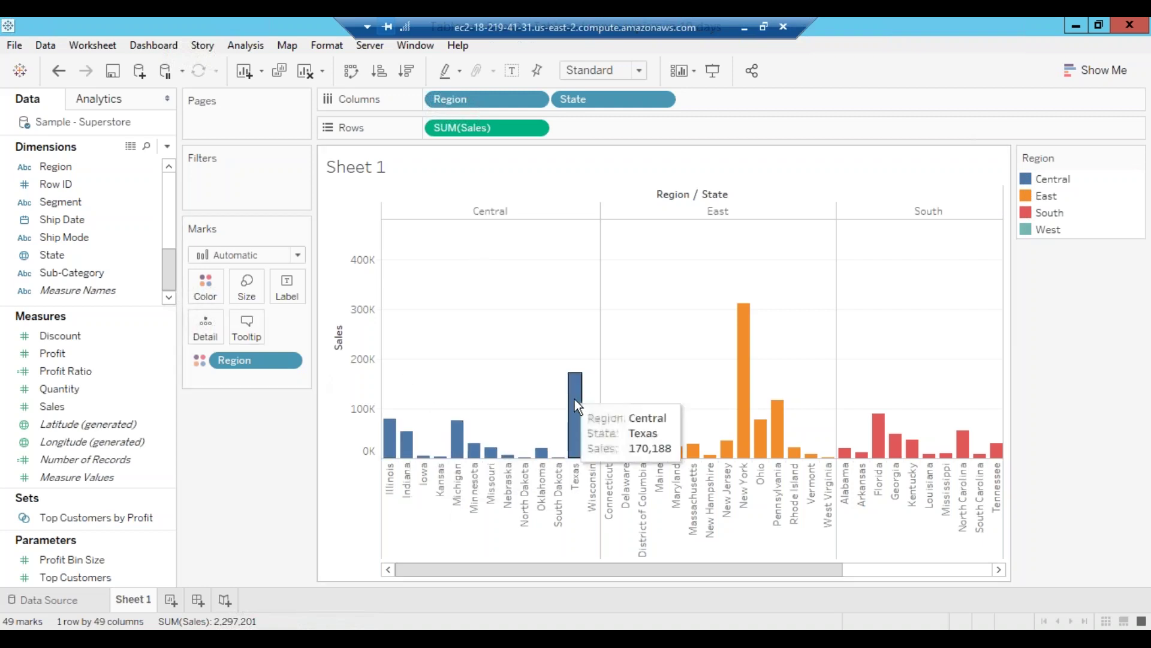
Label each state's bar with its Sales value and look across the chart to the West region
{"action": "mouse_move", "coordinate": [575, 393]}
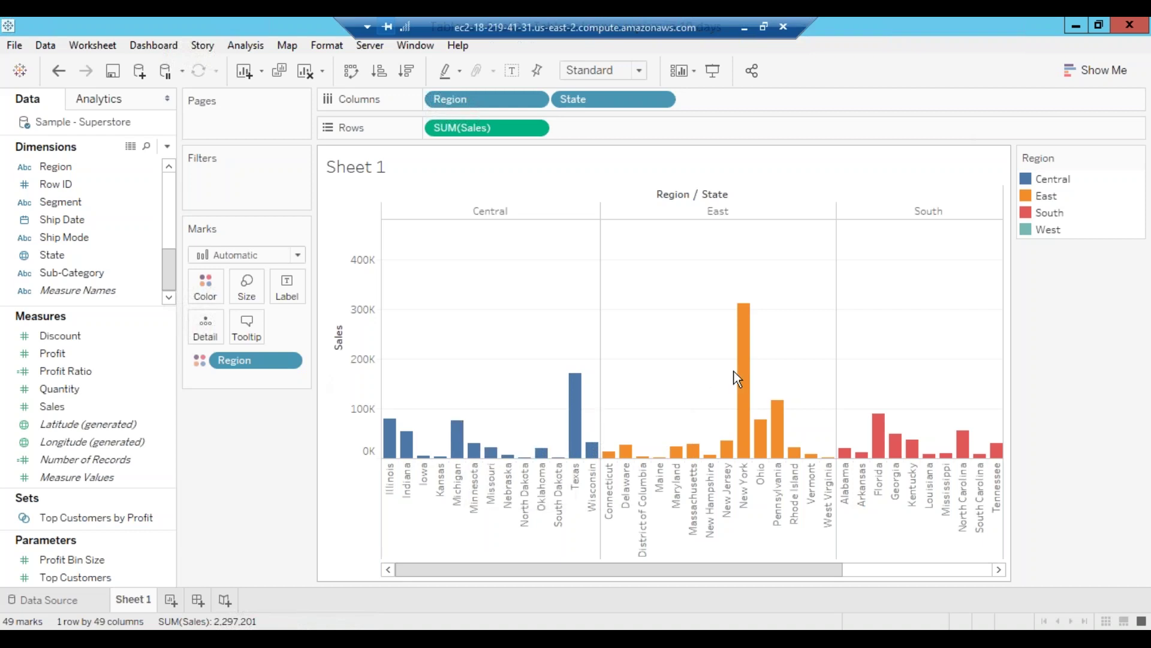
{"action": "mouse_move", "coordinate": [749, 373]}
{"action": "mouse_move", "coordinate": [576, 390]}
{"action": "left_click", "coordinate": [84, 371]}
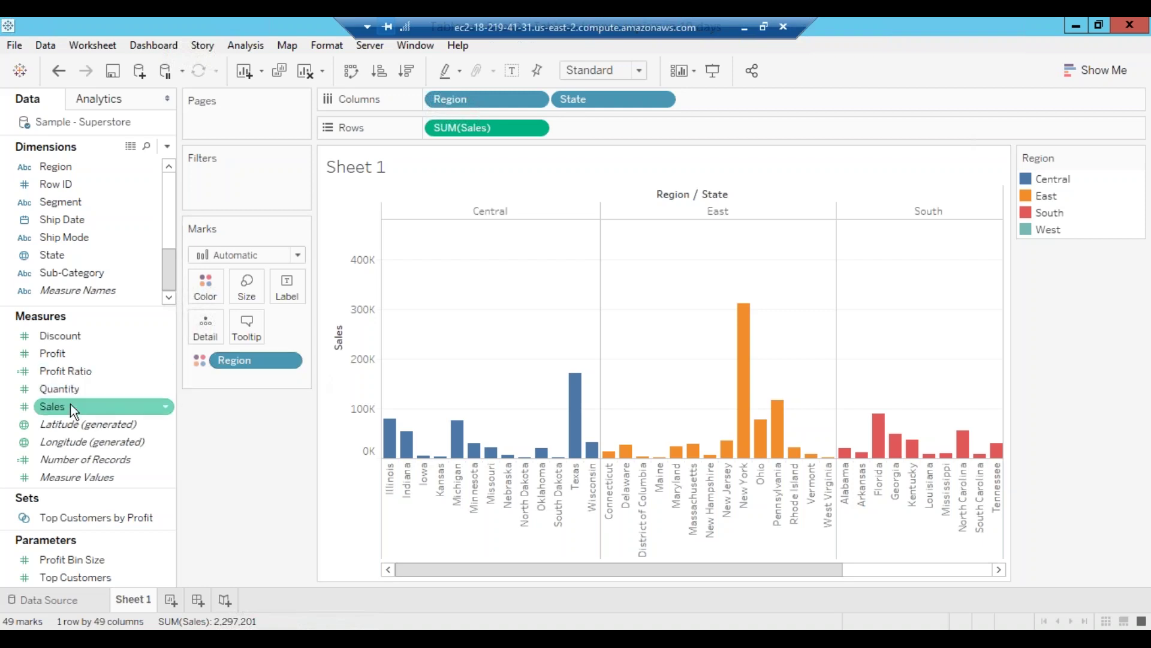
{"action": "left_click_drag", "start_coordinate": [70, 404], "coordinate": [286, 282]}
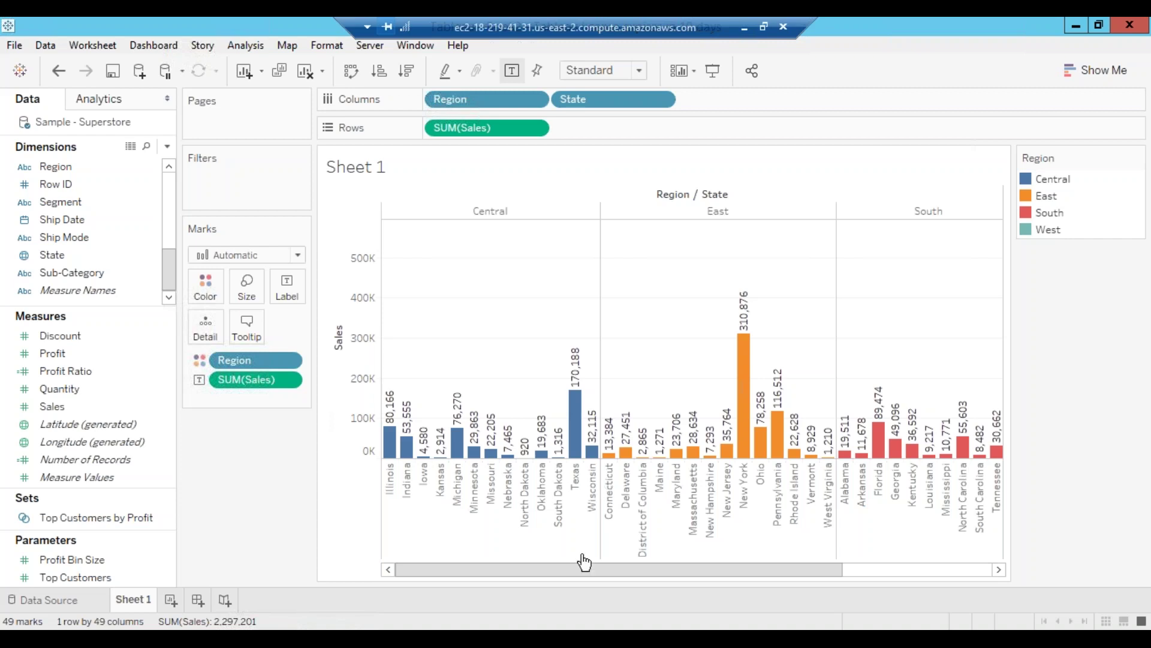
{"action": "left_click_drag", "start_coordinate": [613, 569], "coordinate": [701, 565]}
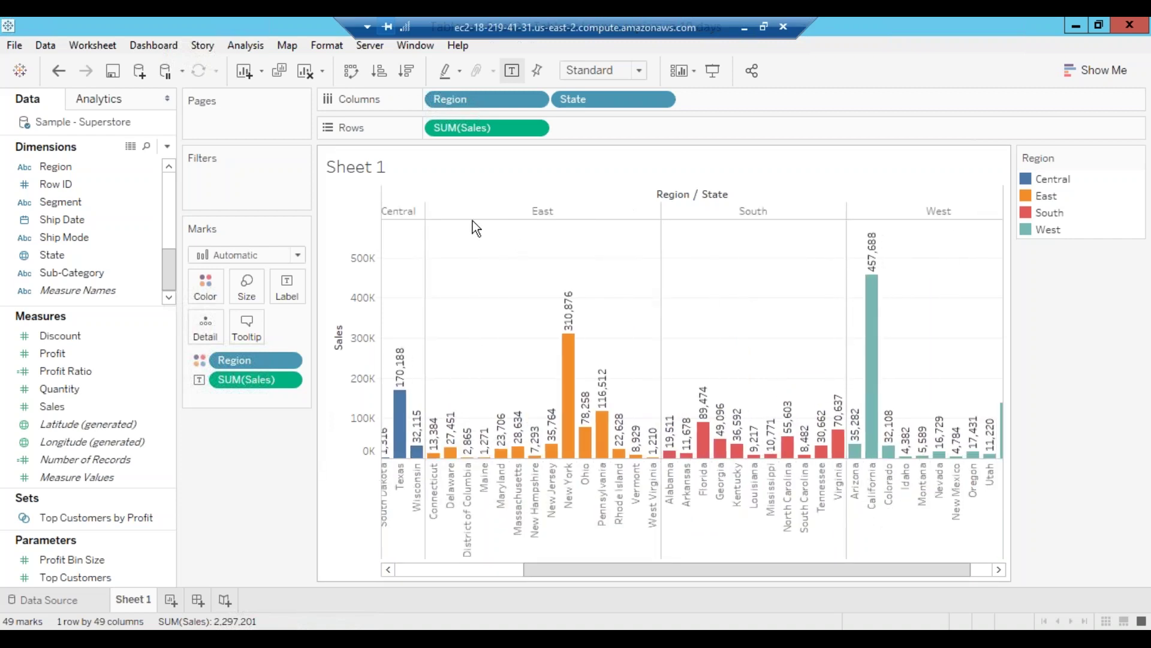
{"action": "left_click", "coordinate": [367, 163]}
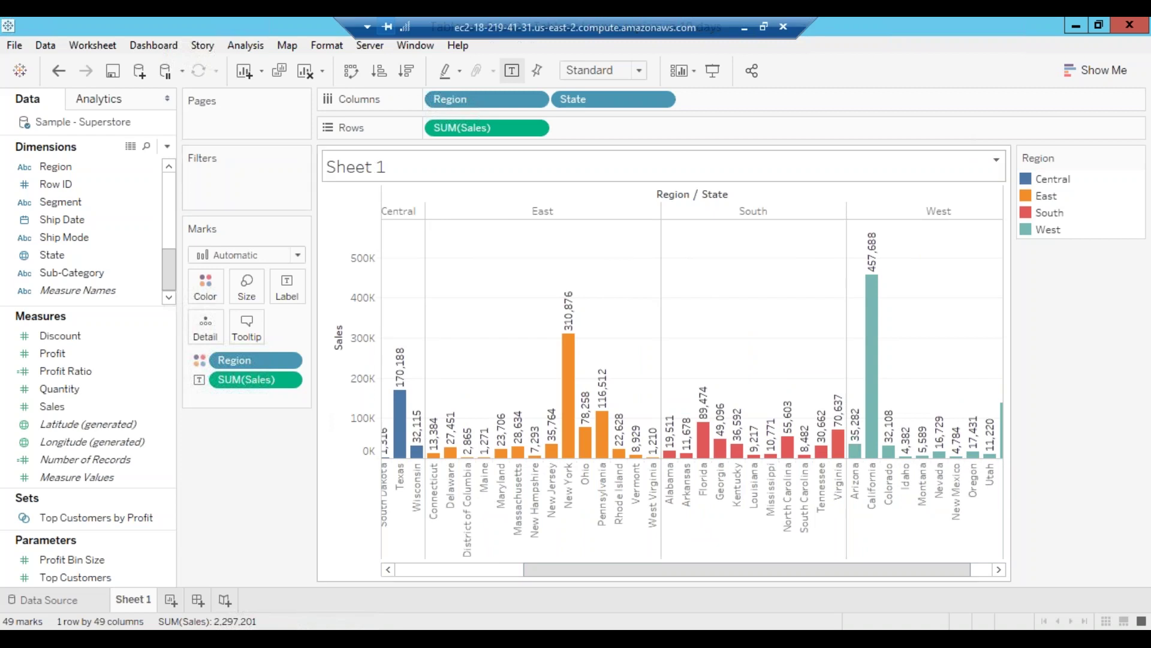
{"action": "double_click", "coordinate": [373, 166]}
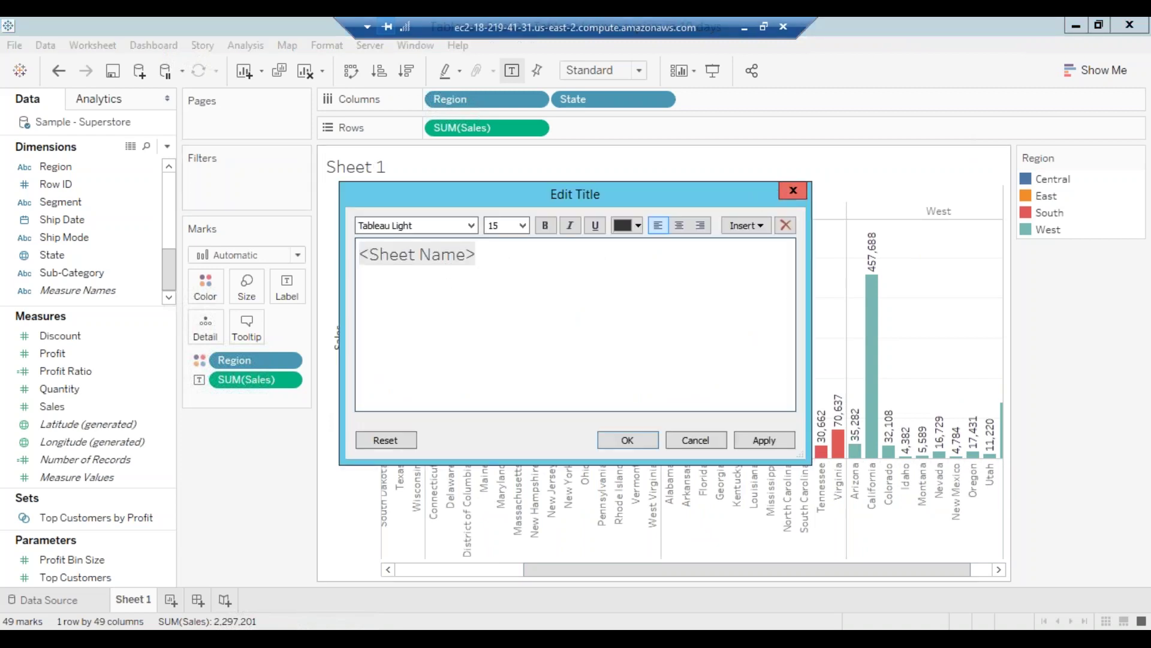
{"action": "left_click", "coordinate": [790, 187]}
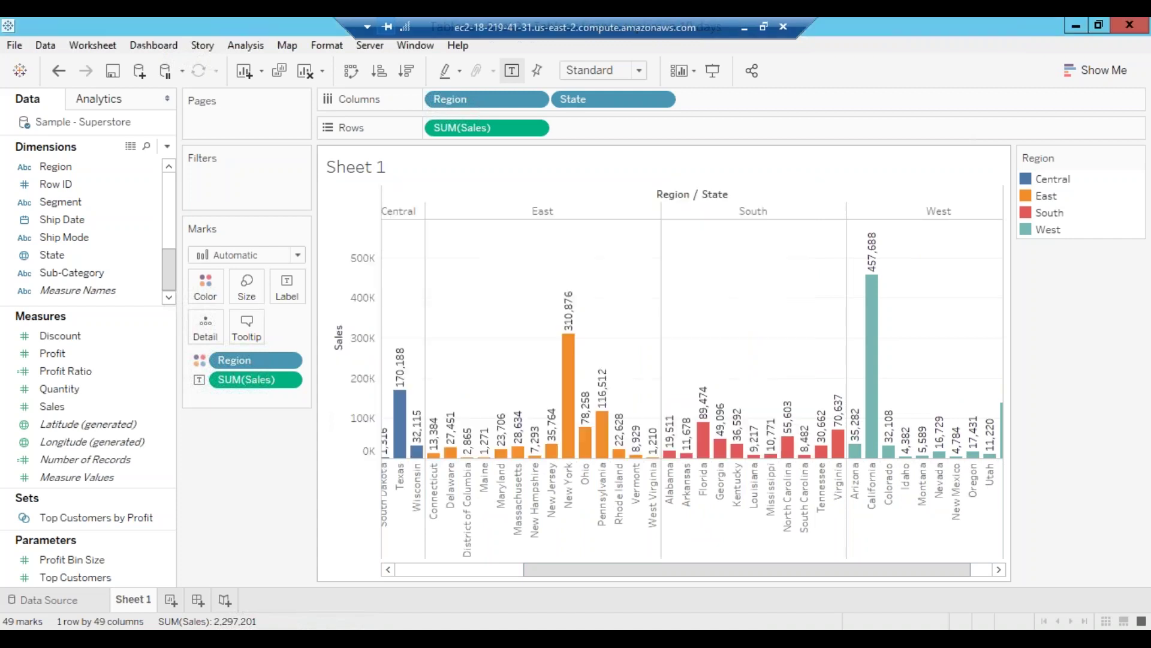
Rename the Sheet 1 worksheet as Sales Analysis
{"action": "double_click", "coordinate": [131, 600]}
{"action": "type", "text": "Sales A"}
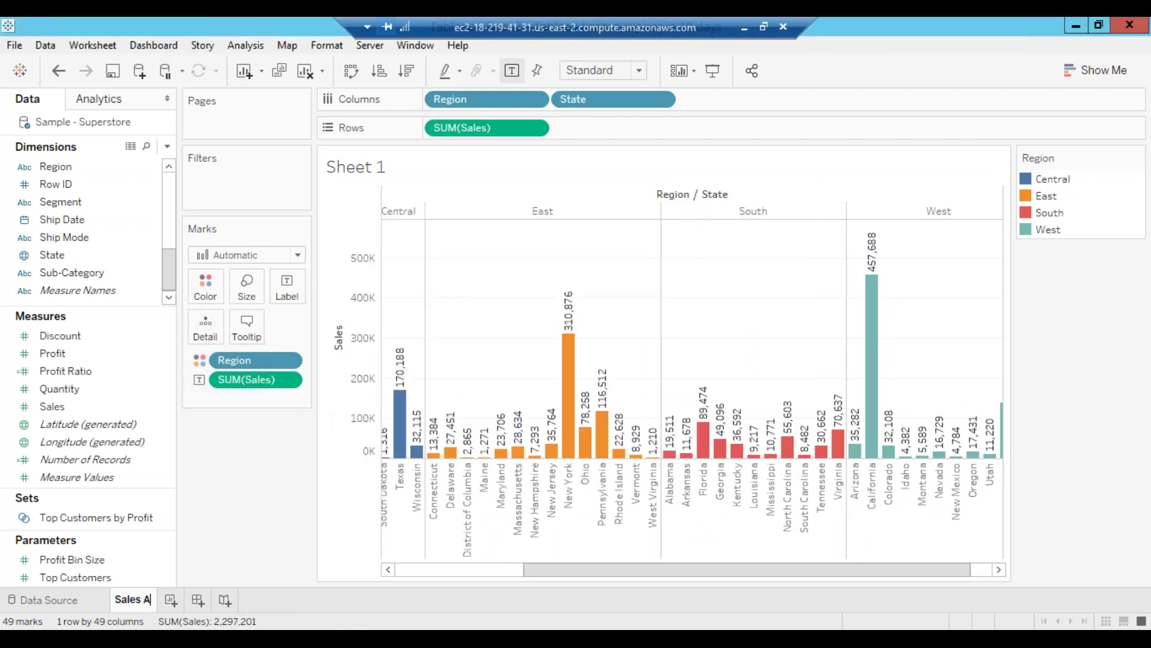
{"action": "type", "text": "naluy"}
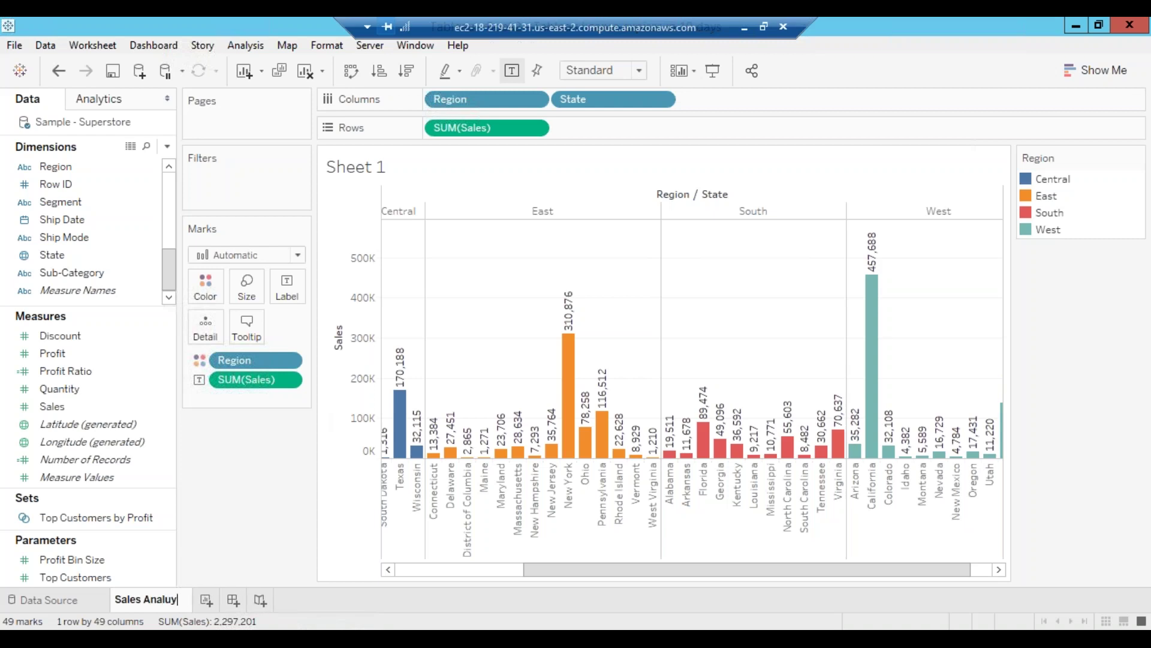
{"action": "key", "text": "BackSpace"}
{"action": "key", "text": "BackSpace"}
{"action": "type", "text": "ysis"}
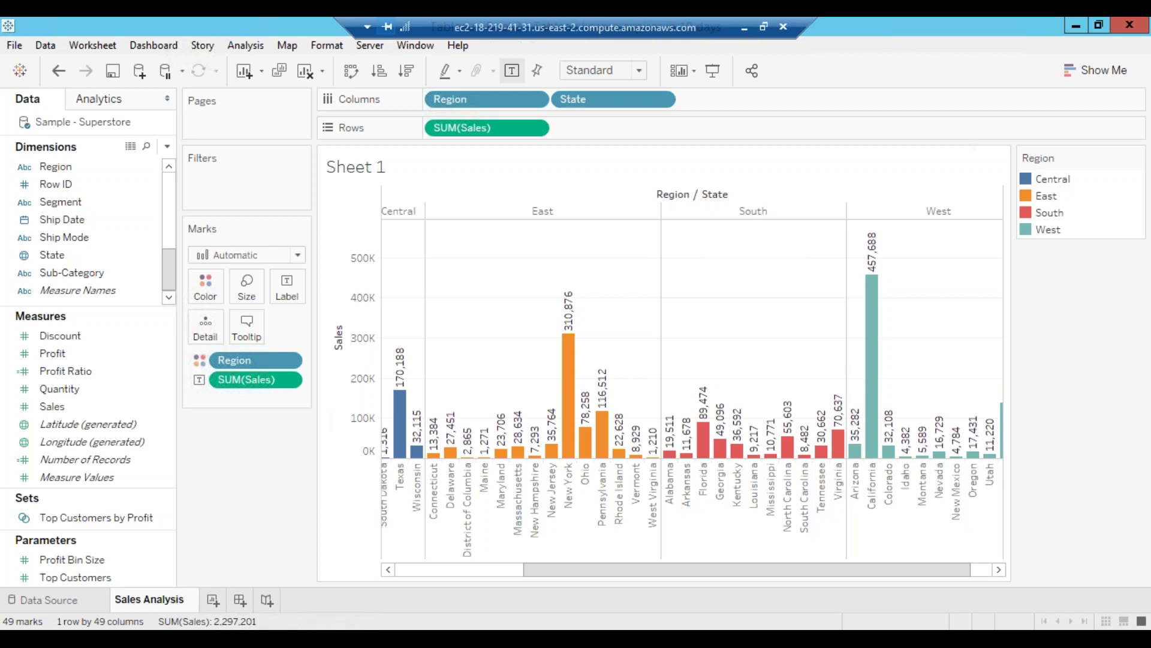
{"action": "left_click", "coordinate": [240, 517]}
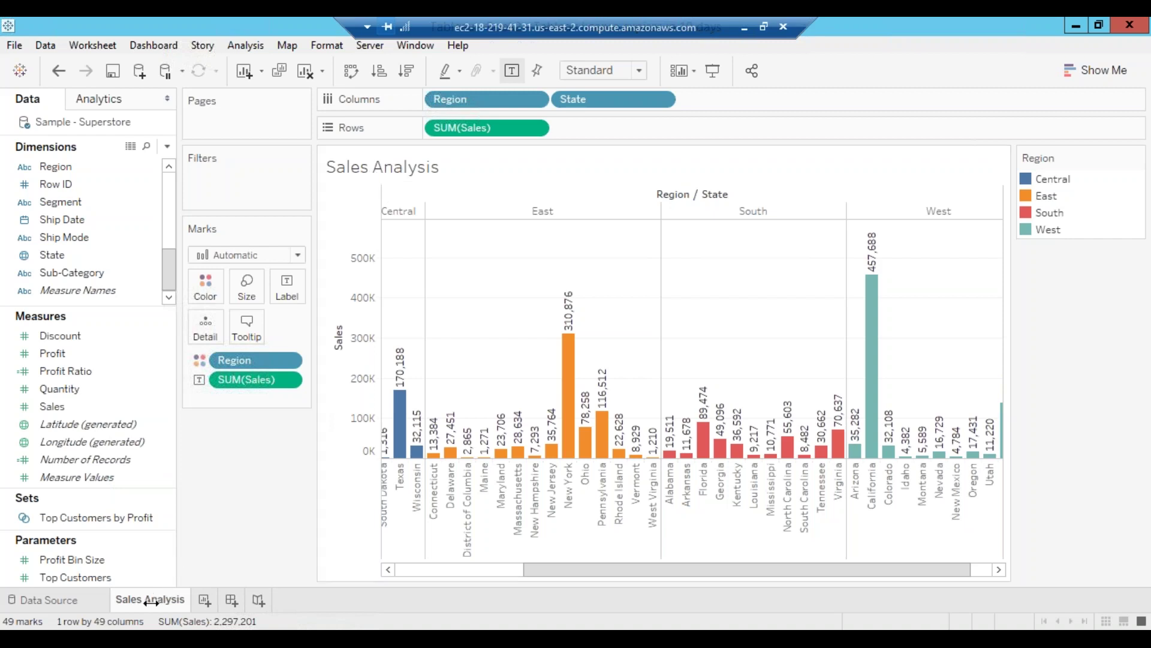
Add a new worksheet beside Sales Analysis and place the Profit measure on its Rows
{"action": "mouse_move", "coordinate": [150, 602]}
{"action": "left_click", "coordinate": [205, 601]}
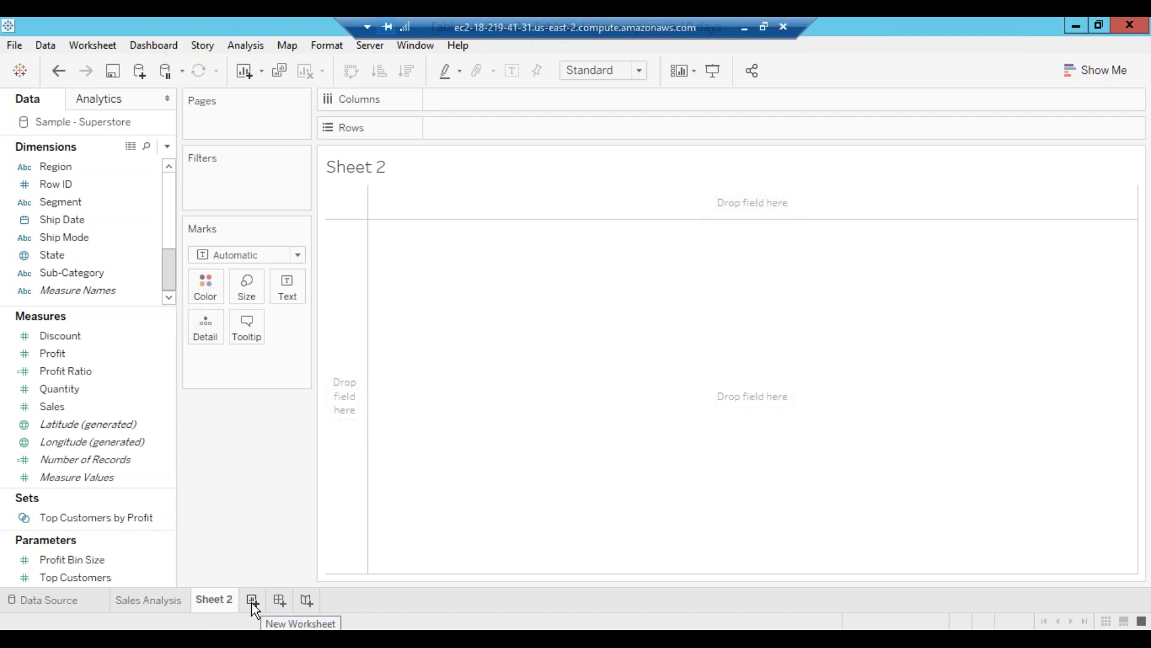
{"action": "left_click", "coordinate": [170, 606]}
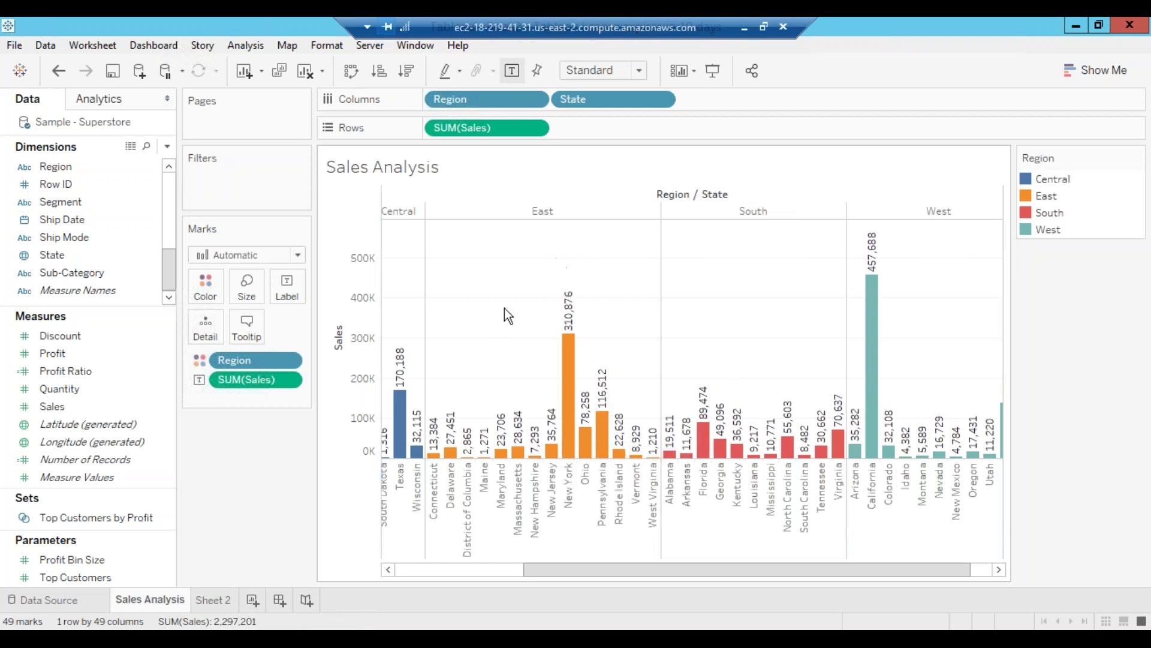
{"action": "left_click", "coordinate": [208, 600]}
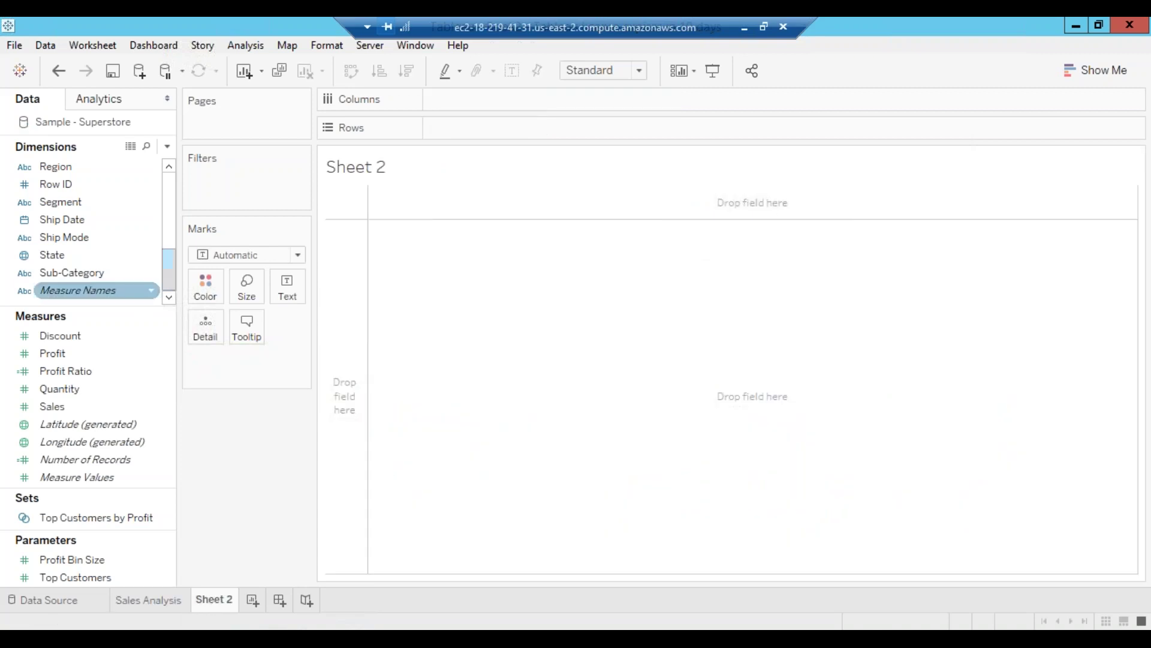
{"action": "left_click_drag", "start_coordinate": [77, 362], "coordinate": [526, 126]}
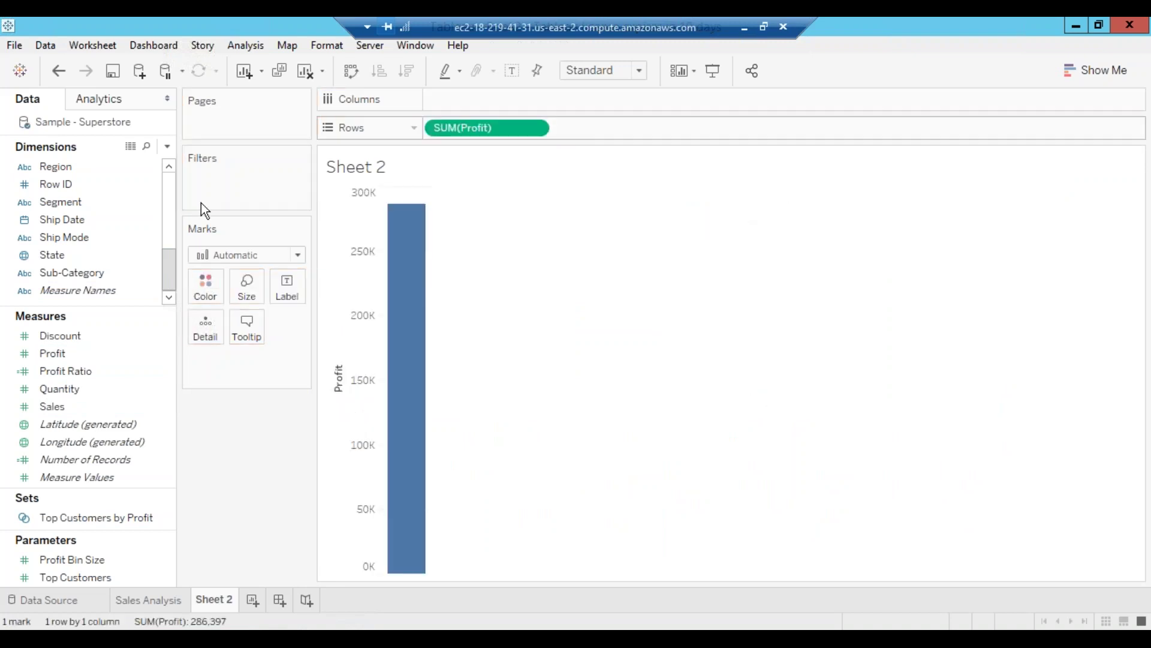
Place the Category dimension on Columns to break the profit down by product category
{"action": "left_click_drag", "start_coordinate": [170, 266], "coordinate": [171, 193]}
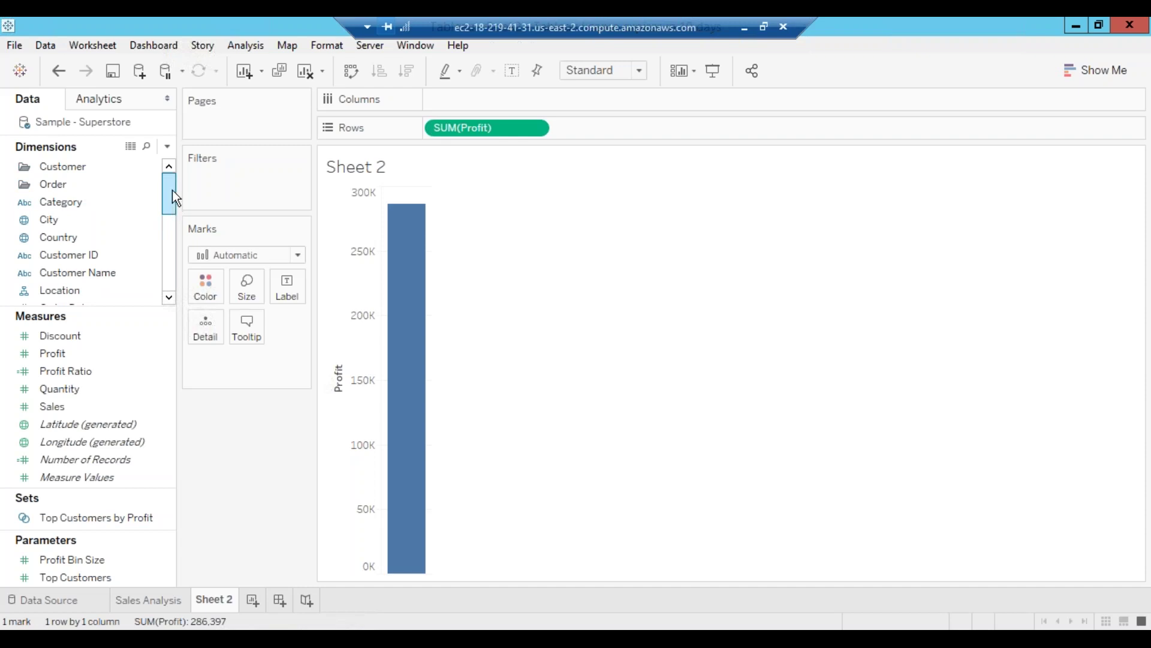
{"action": "left_click_drag", "start_coordinate": [172, 211], "coordinate": [172, 146]}
{"action": "left_click", "coordinate": [93, 275]}
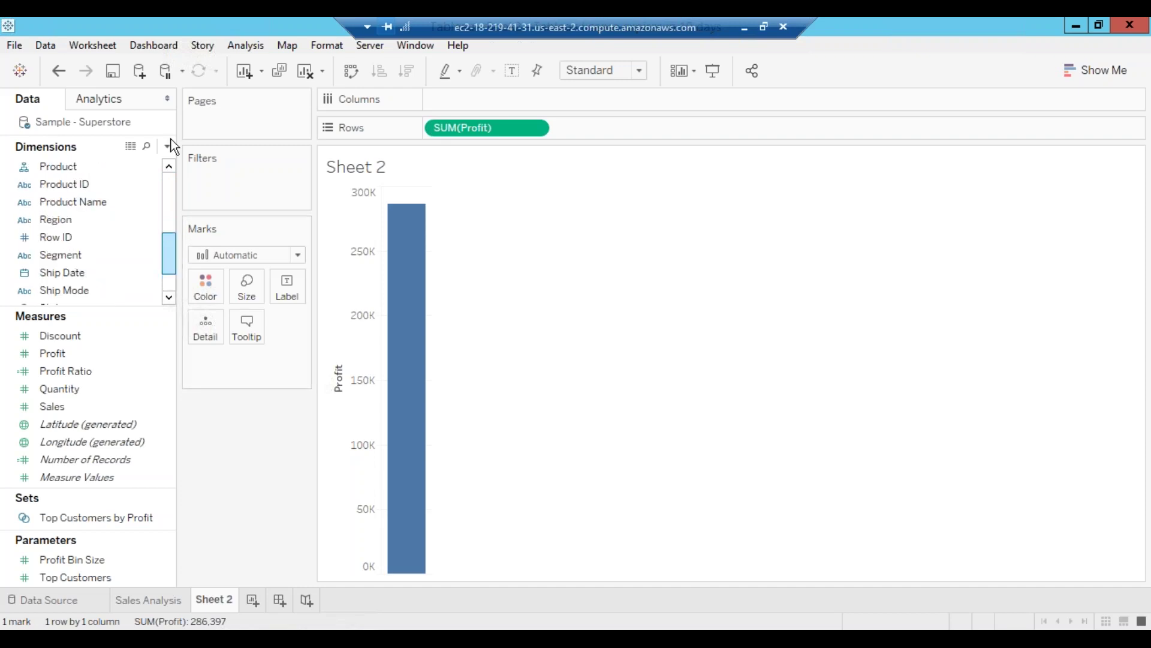
{"action": "left_click", "coordinate": [64, 202]}
{"action": "left_click_drag", "start_coordinate": [63, 200], "coordinate": [543, 99]}
{"action": "mouse_move", "coordinate": [426, 521]}
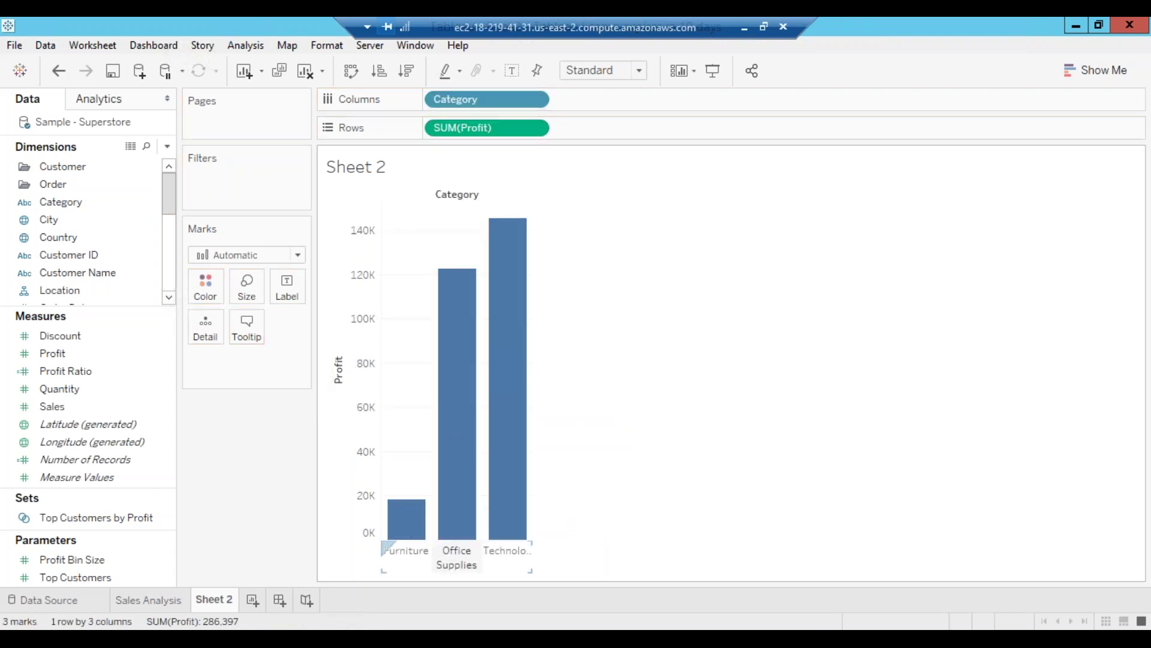
{"action": "mouse_move", "coordinate": [499, 515]}
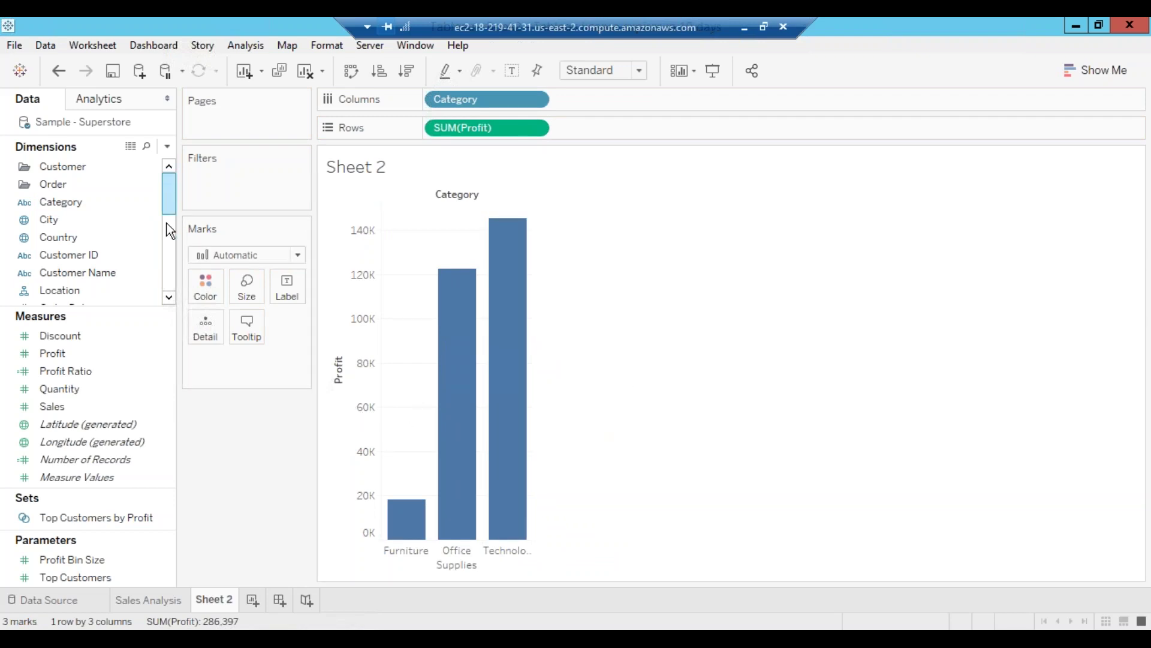
Search the fields for "sub", place Sub-Category after Category on Columns, and clear the search
{"action": "scroll", "coordinate": [171, 231], "scroll_direction": "down", "scroll_amount": 2}
{"action": "scroll", "coordinate": [89, 250], "scroll_direction": "down", "scroll_amount": 3}
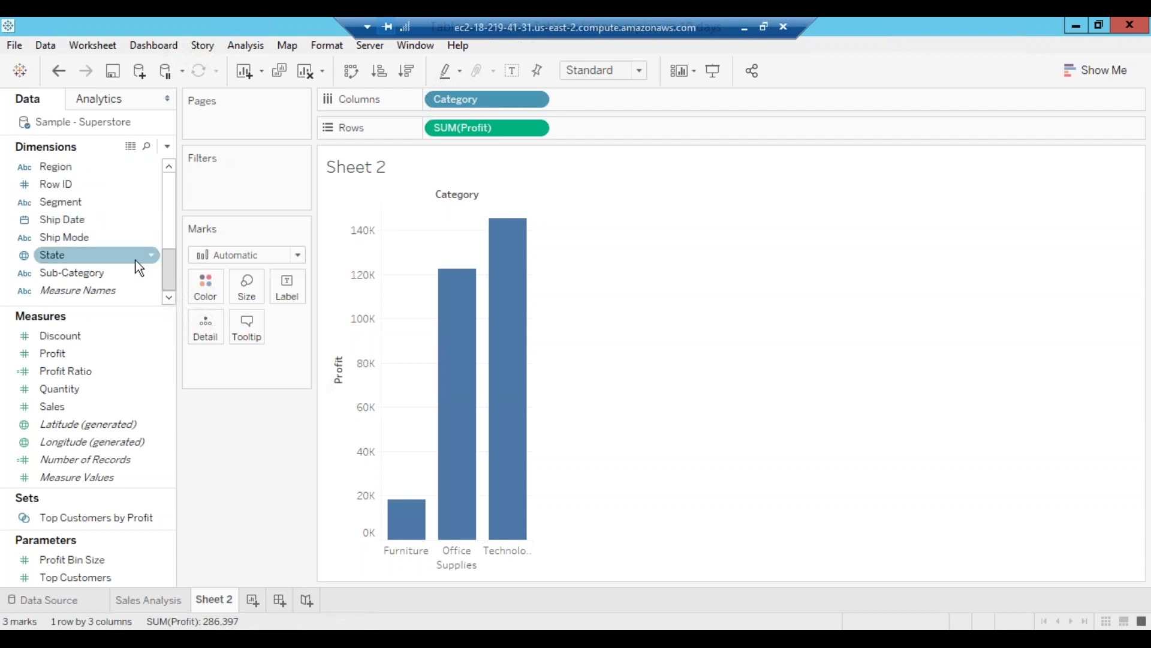
{"action": "scroll", "coordinate": [171, 182], "scroll_direction": "up", "scroll_amount": 5}
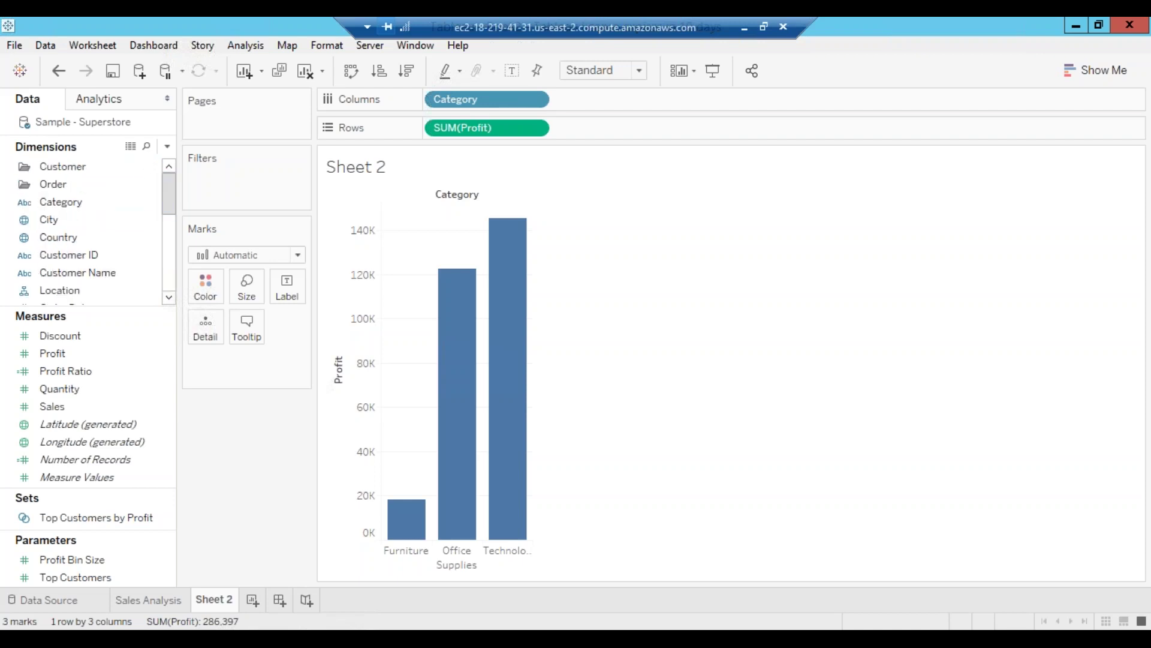
{"action": "left_click", "coordinate": [146, 146]}
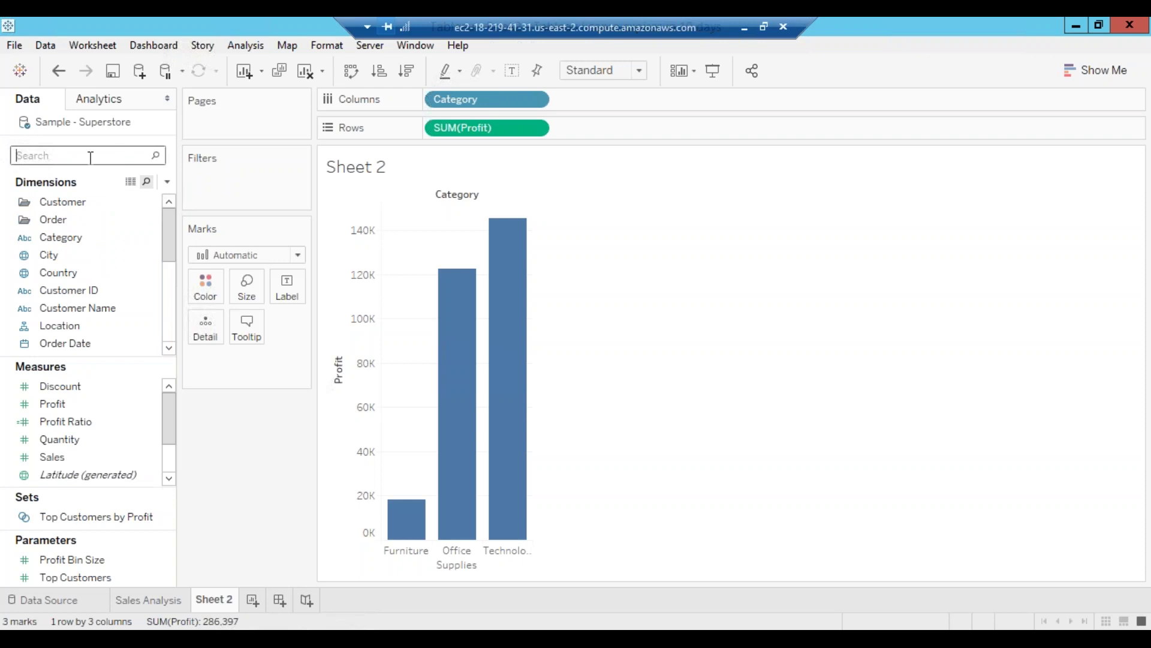
{"action": "type", "text": "sub"}
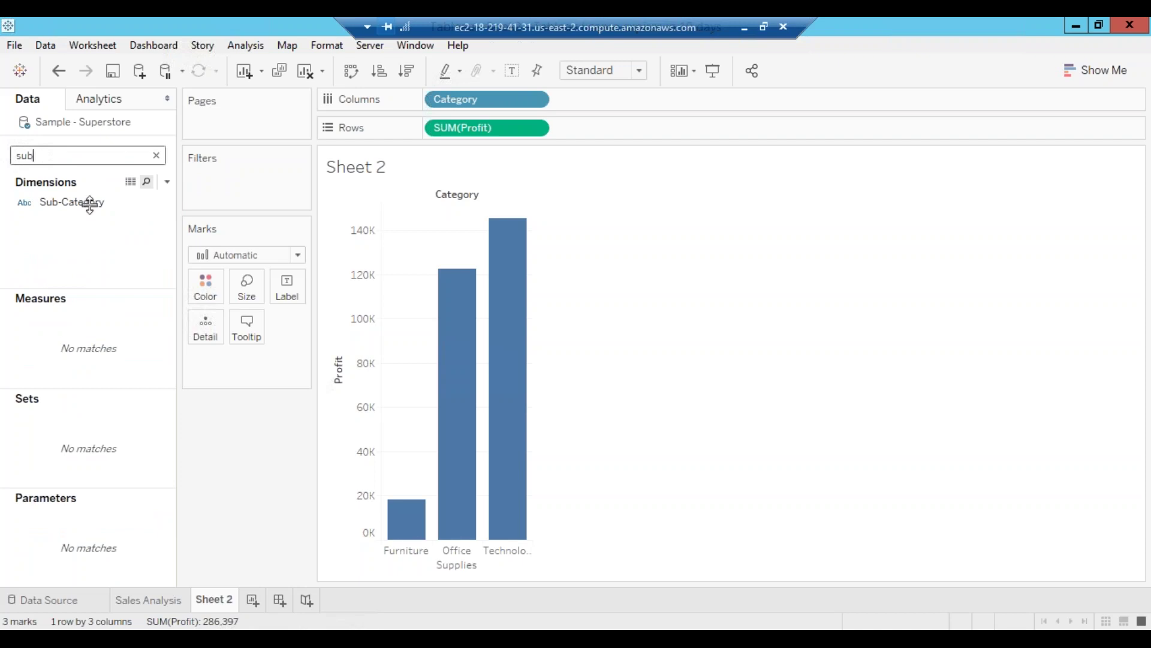
{"action": "left_click", "coordinate": [82, 204]}
{"action": "mouse_move", "coordinate": [82, 205]}
{"action": "left_mouse_down"}
{"action": "mouse_move", "coordinate": [465, 143]}
{"action": "mouse_move", "coordinate": [576, 118]}
{"action": "mouse_move", "coordinate": [570, 109]}
{"action": "mouse_move", "coordinate": [585, 102]}
{"action": "left_mouse_up"}
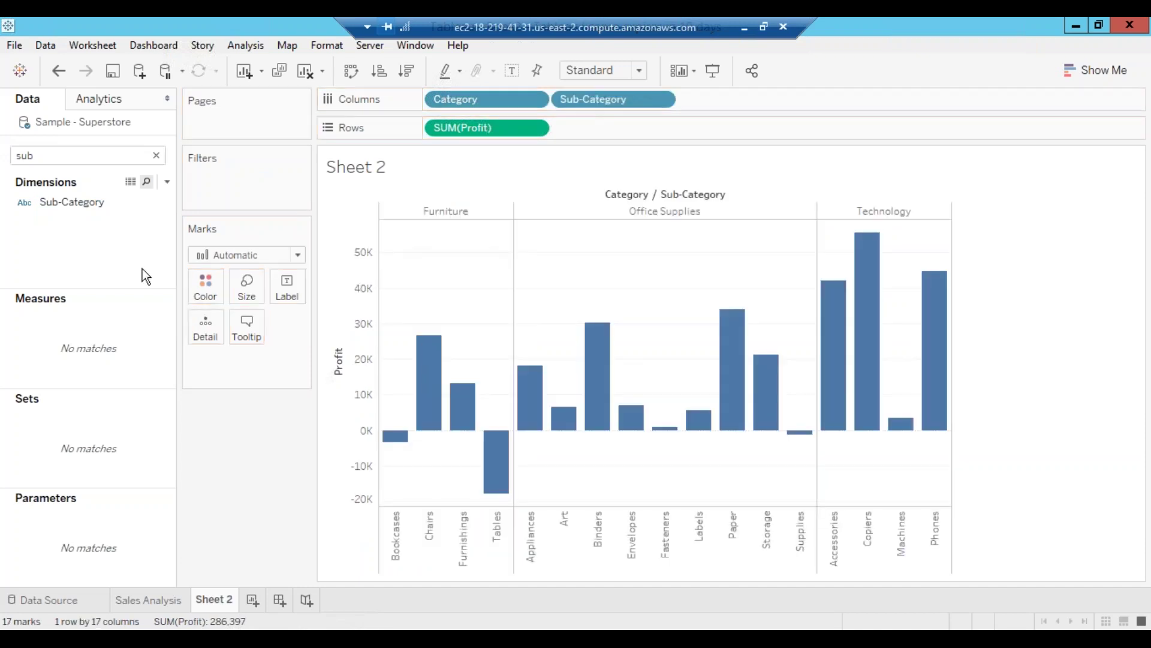
{"action": "left_click", "coordinate": [154, 156]}
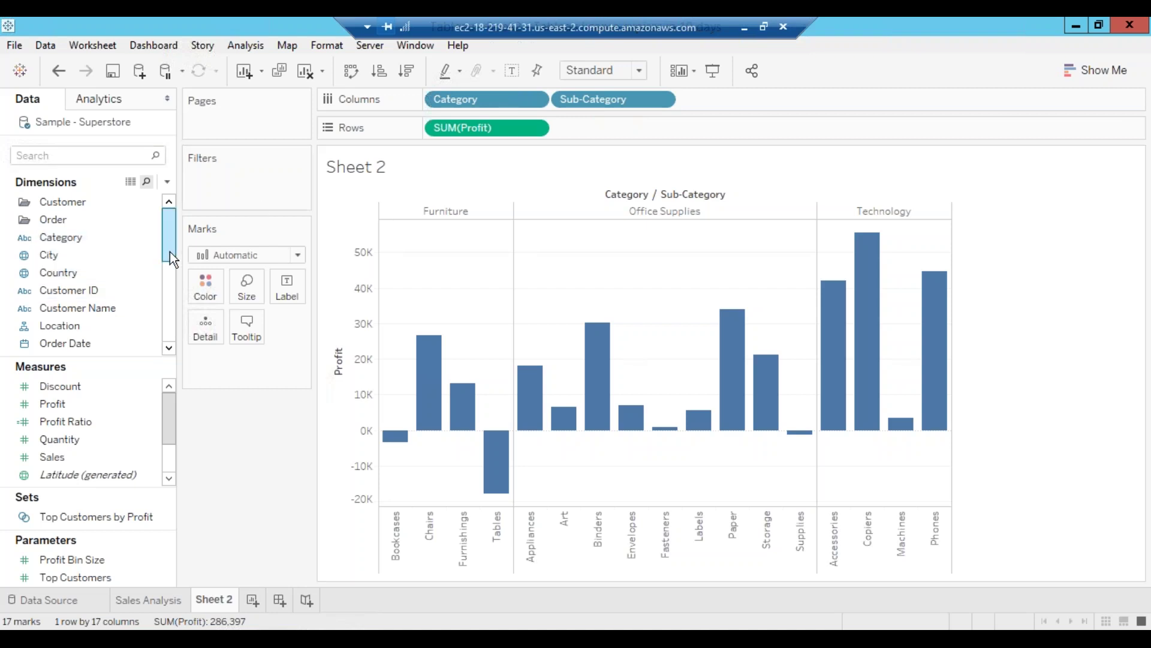
Color the profit bars by Category and rename the Sheet 2 worksheet as Profit Analysis
{"action": "scroll", "coordinate": [170, 250], "scroll_direction": "down", "scroll_amount": 1}
{"action": "left_click_drag", "start_coordinate": [78, 203], "coordinate": [215, 290]}
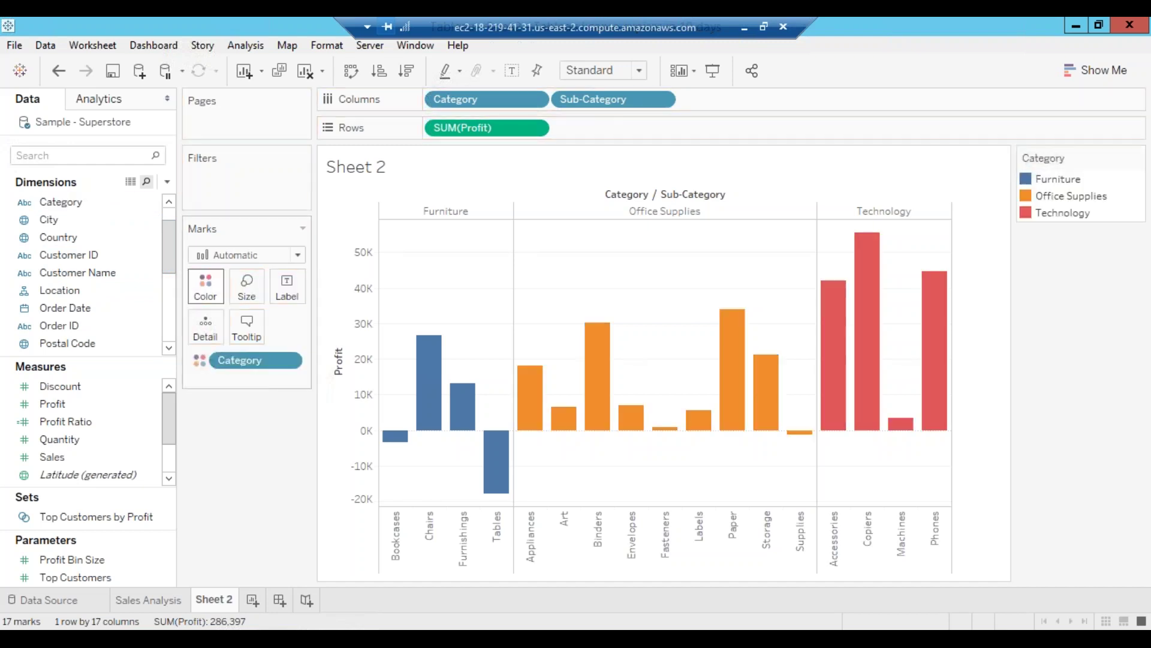
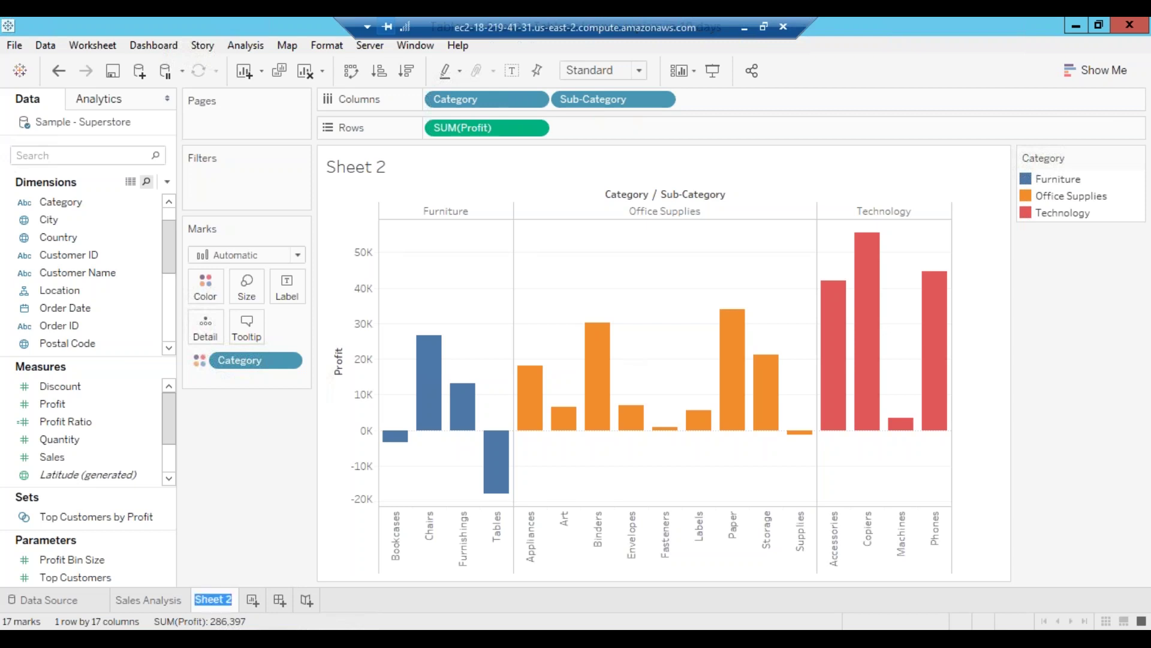
{"action": "type", "text": "Profit Analysis"}
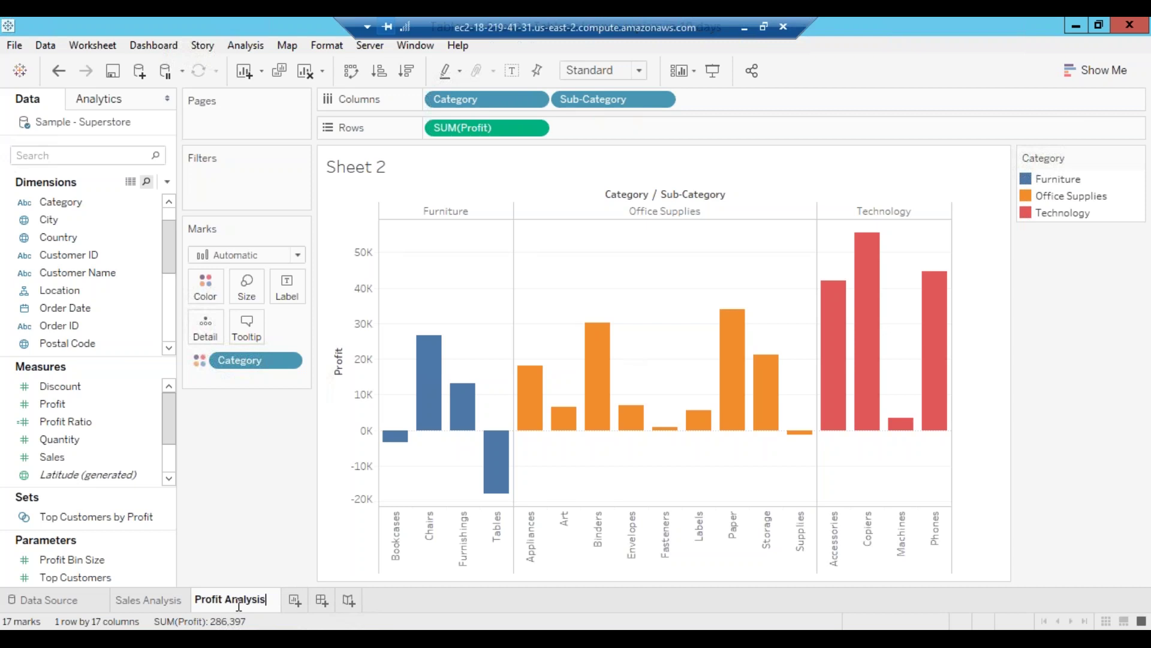
{"action": "key", "text": "Return"}
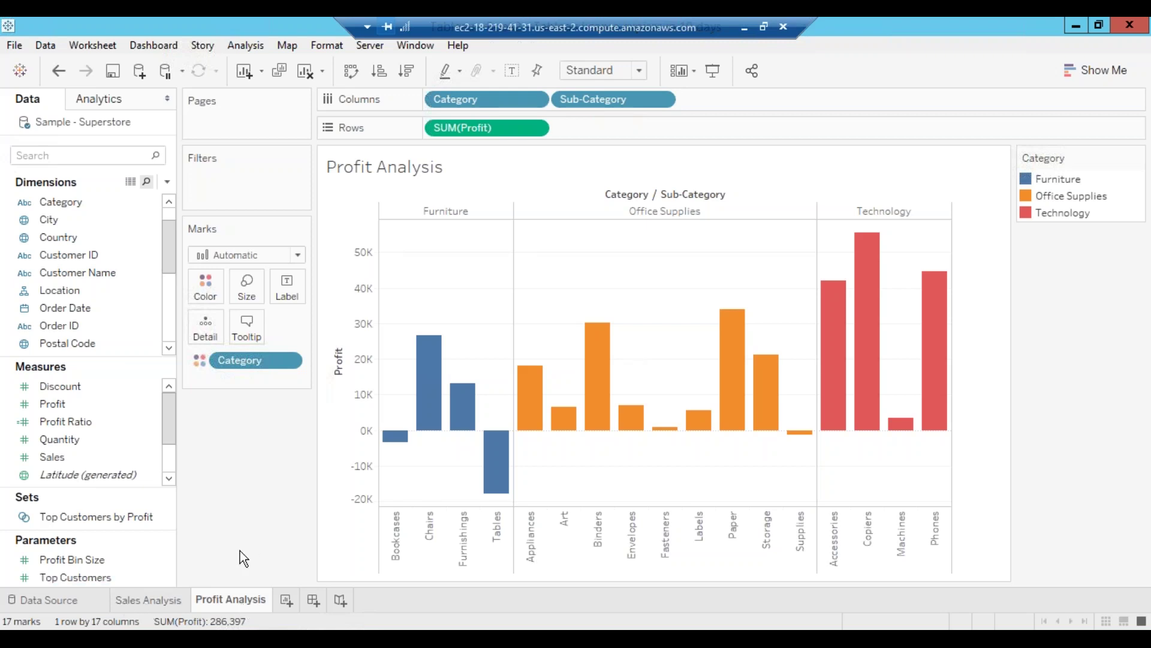
Return to the Sales Analysis worksheet and add the Order Date dimension to its filters
{"action": "left_click", "coordinate": [121, 598]}
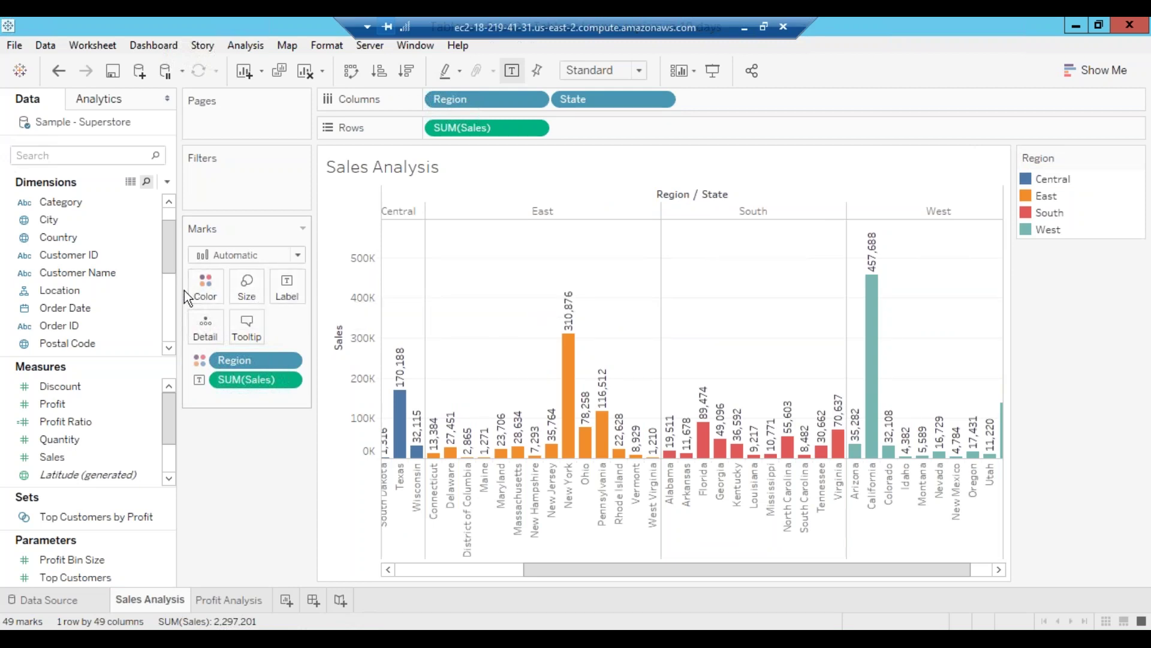
{"action": "left_click", "coordinate": [102, 288]}
{"action": "left_click", "coordinate": [66, 325]}
{"action": "left_click_drag", "start_coordinate": [168, 430], "coordinate": [170, 470]}
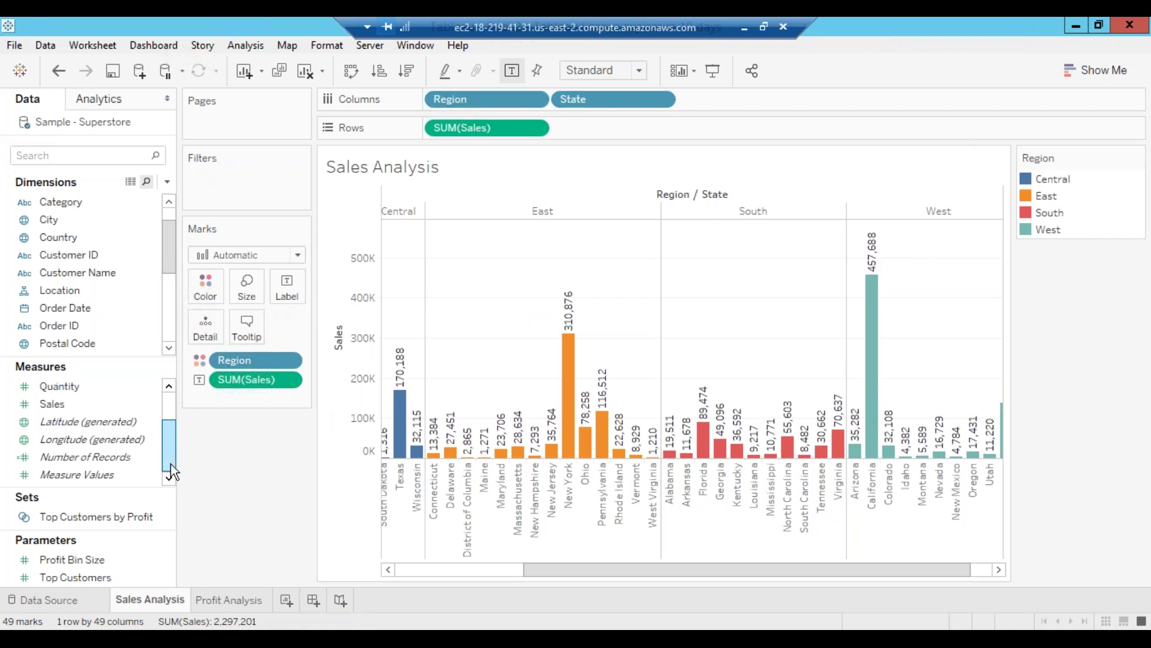
{"action": "left_click_drag", "start_coordinate": [171, 270], "coordinate": [170, 347]}
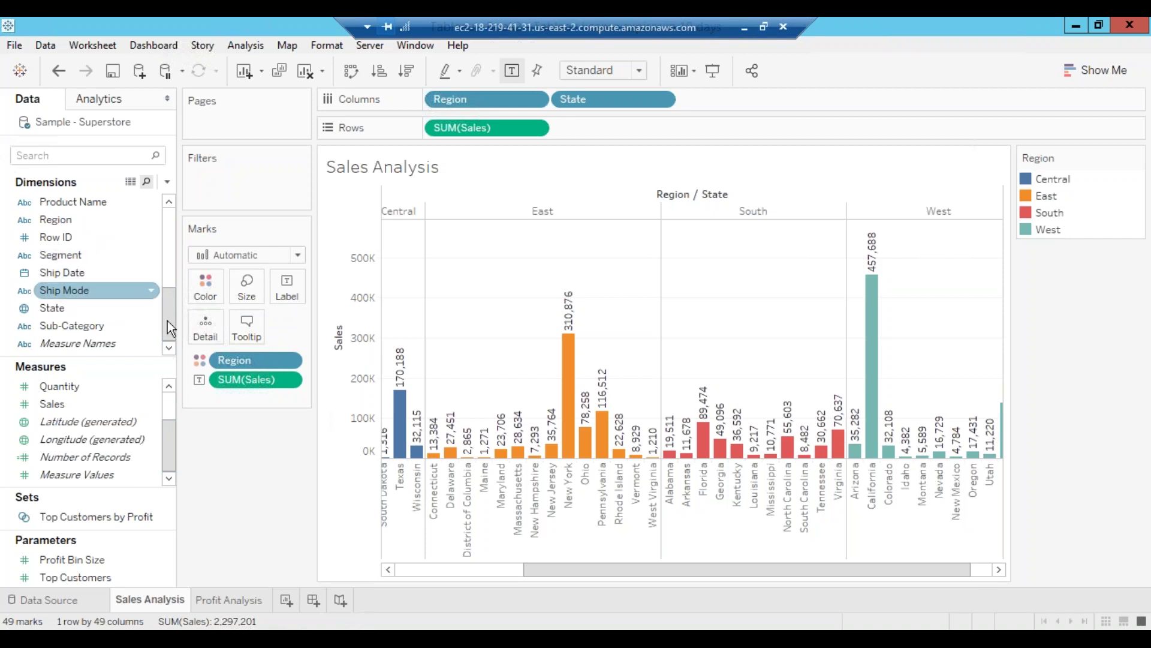
{"action": "left_click_drag", "start_coordinate": [174, 319], "coordinate": [169, 279]}
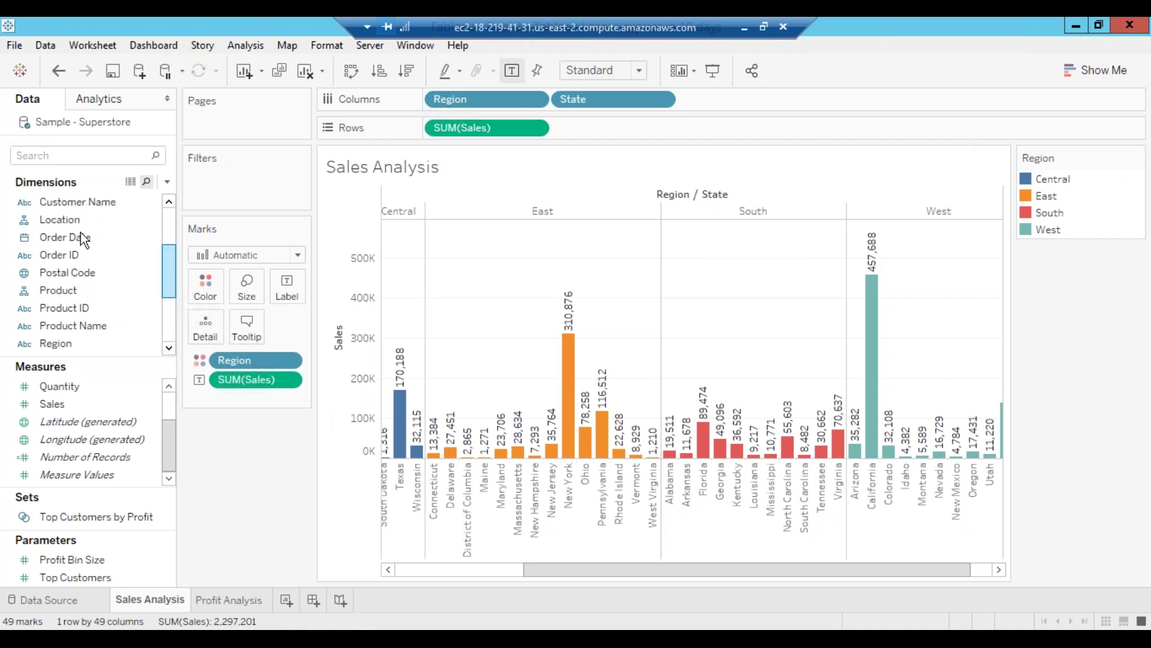
{"action": "left_click_drag", "start_coordinate": [73, 236], "coordinate": [225, 184]}
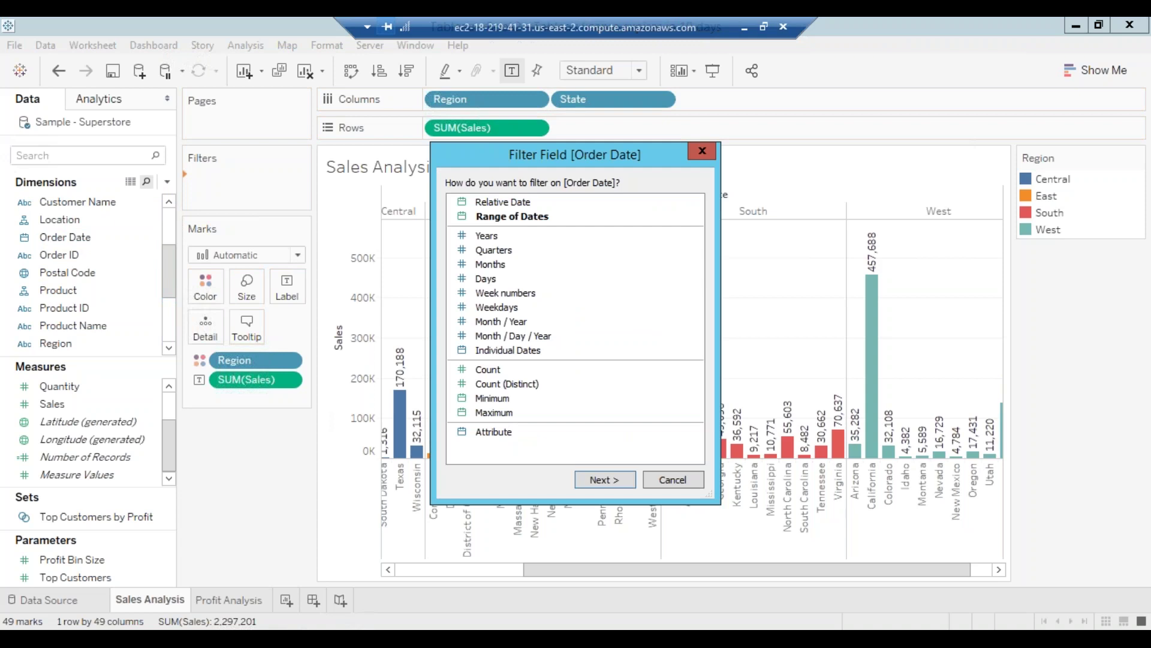
Filter Order Date by a range of dates covering the full span from 1/3/2015 to 12/30/2018, and apply it
{"action": "left_click", "coordinate": [512, 214]}
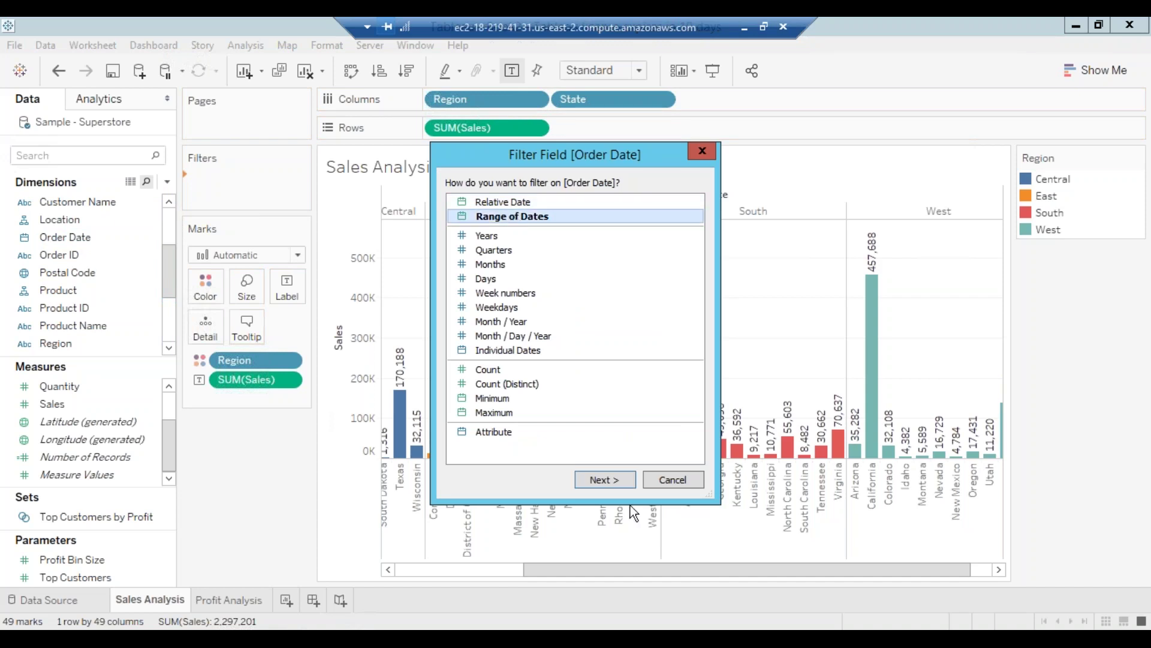
{"action": "left_click", "coordinate": [604, 479]}
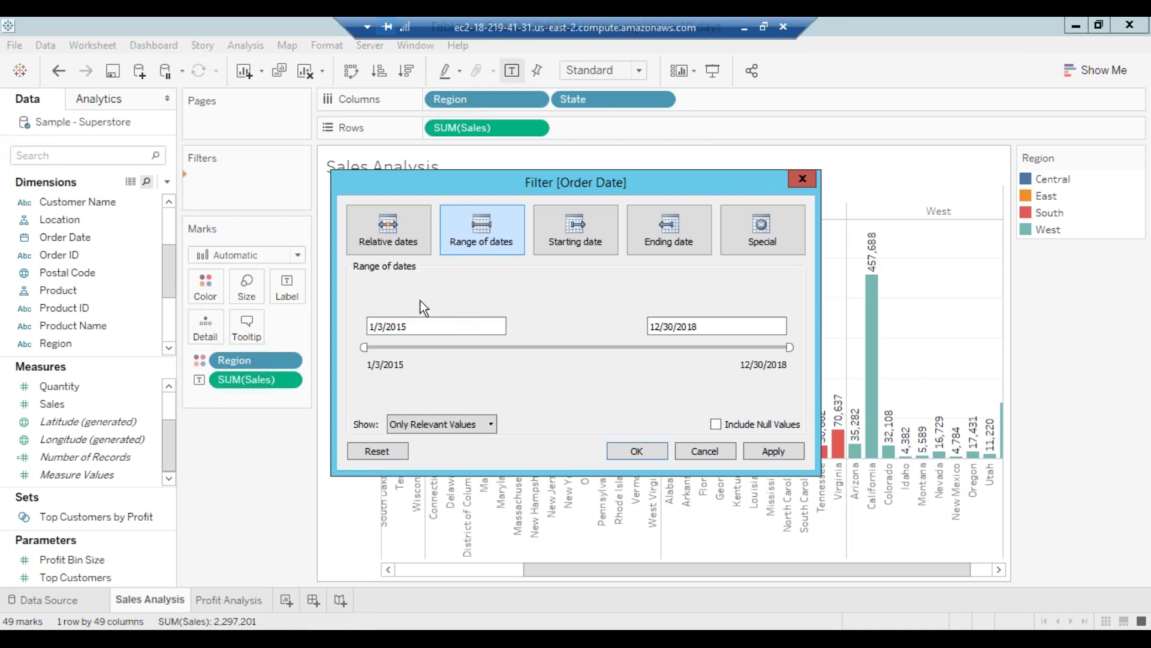
{"action": "left_click", "coordinate": [405, 232]}
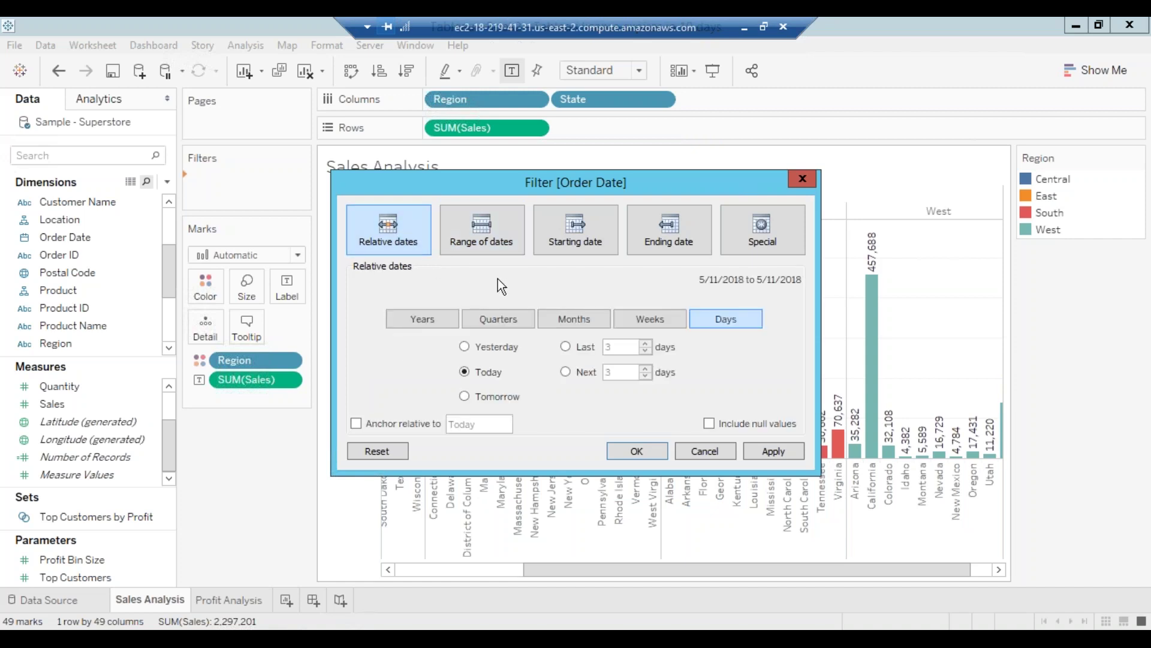
{"action": "left_click", "coordinate": [504, 232]}
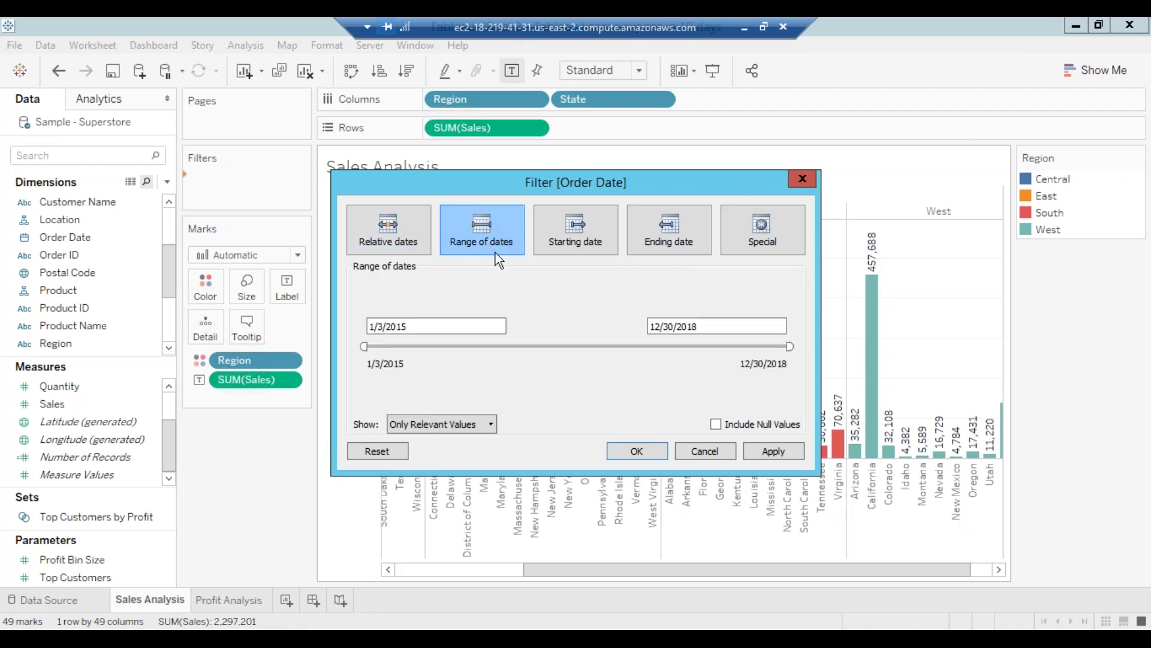
{"action": "left_click", "coordinate": [770, 459]}
{"action": "left_click", "coordinate": [635, 451]}
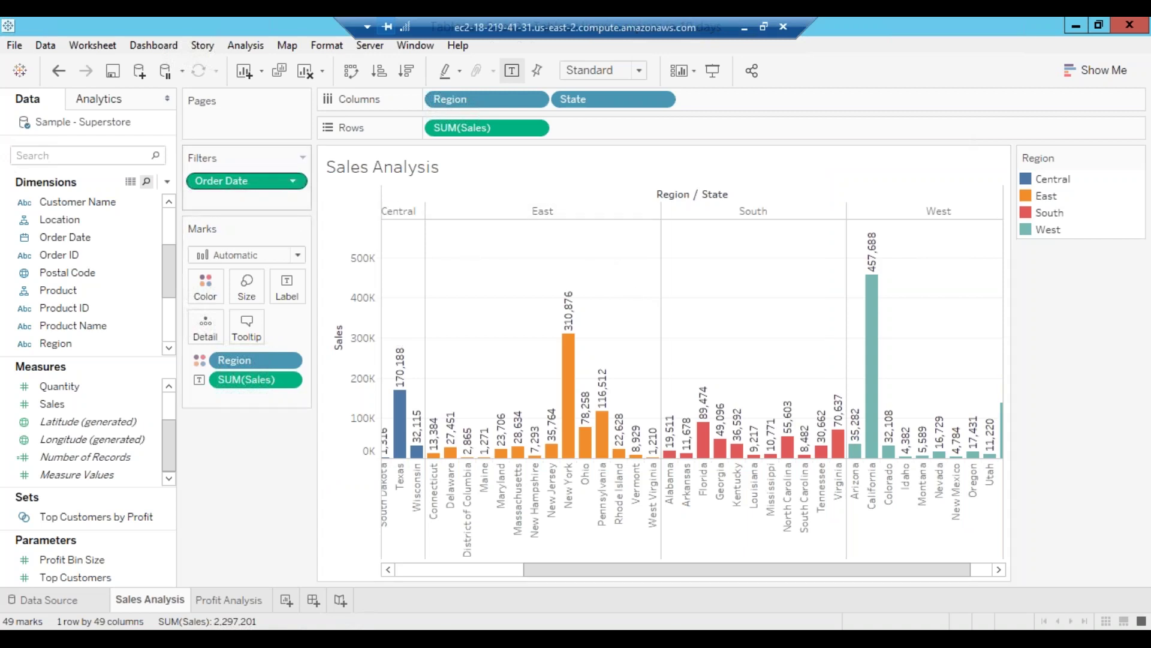
Show the interactive Order Date filter control beside the Sales Analysis chart
{"action": "left_click", "coordinate": [293, 183]}
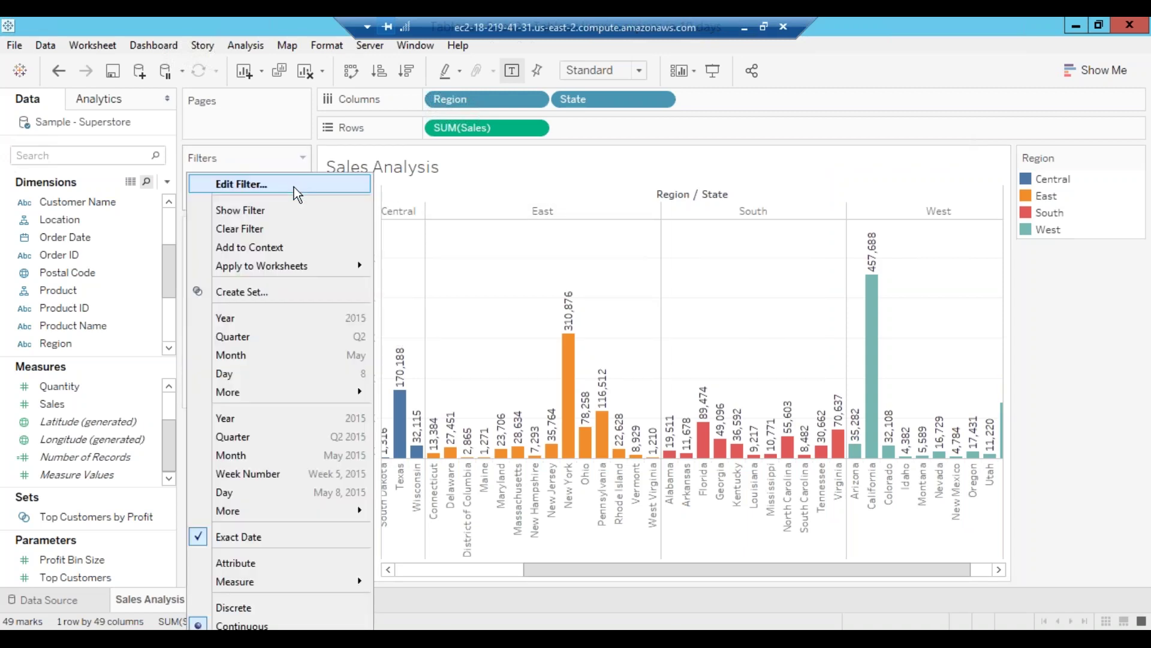
{"action": "left_click", "coordinate": [277, 165]}
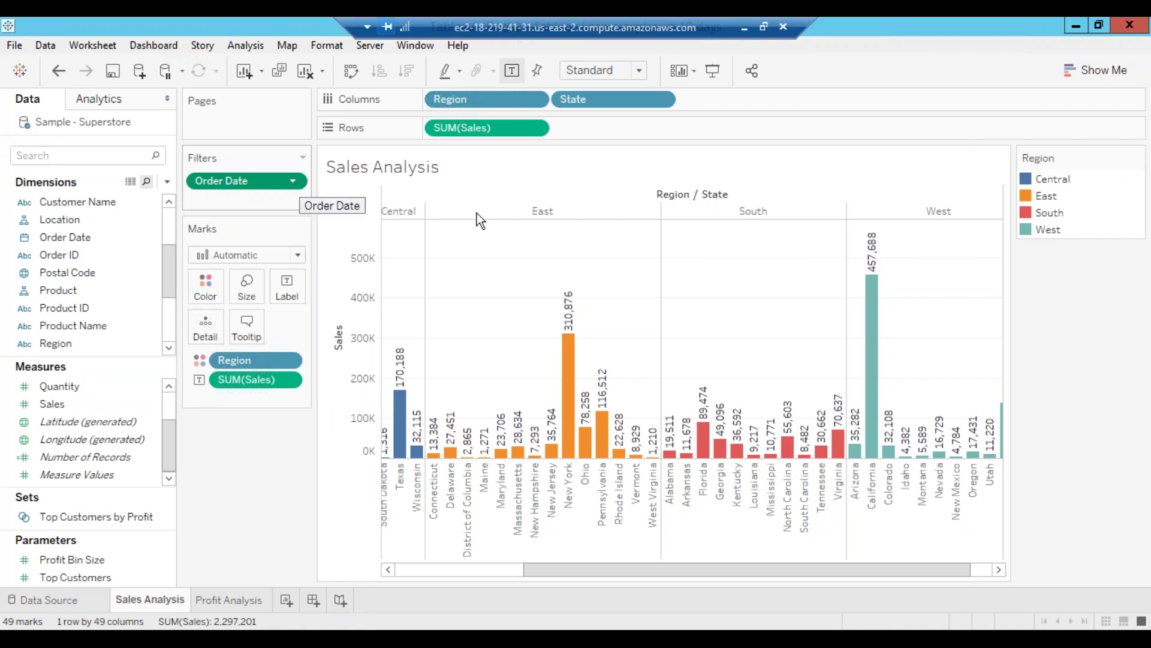
{"action": "left_click", "coordinate": [293, 181]}
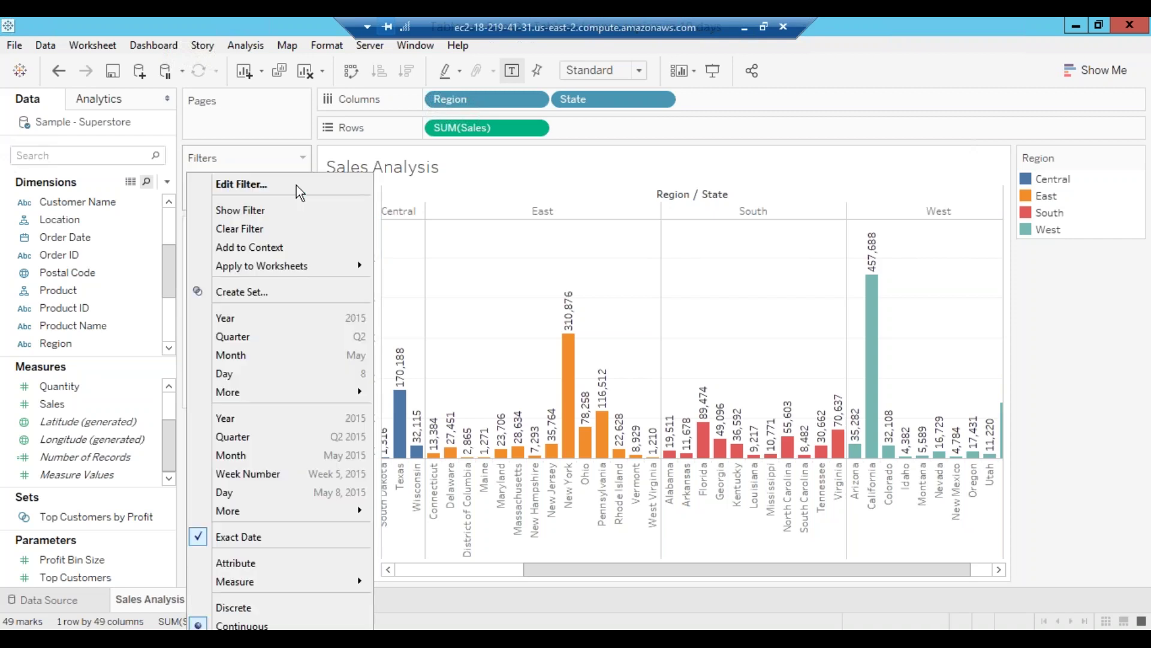
{"action": "left_click", "coordinate": [293, 161]}
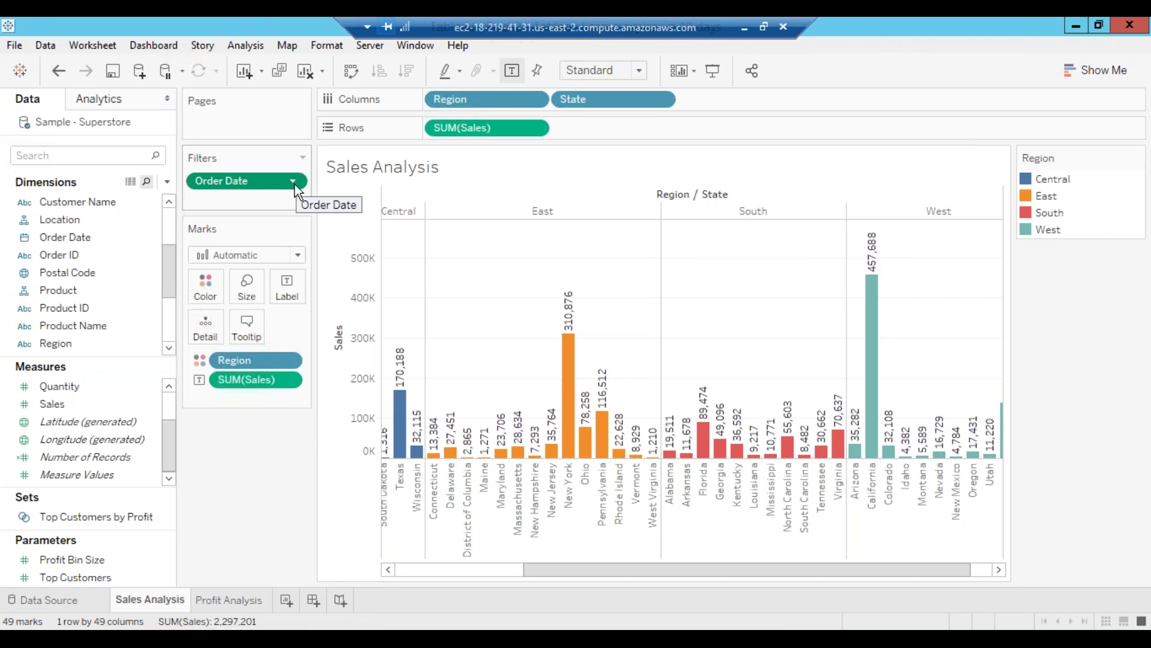
{"action": "left_click", "coordinate": [294, 184]}
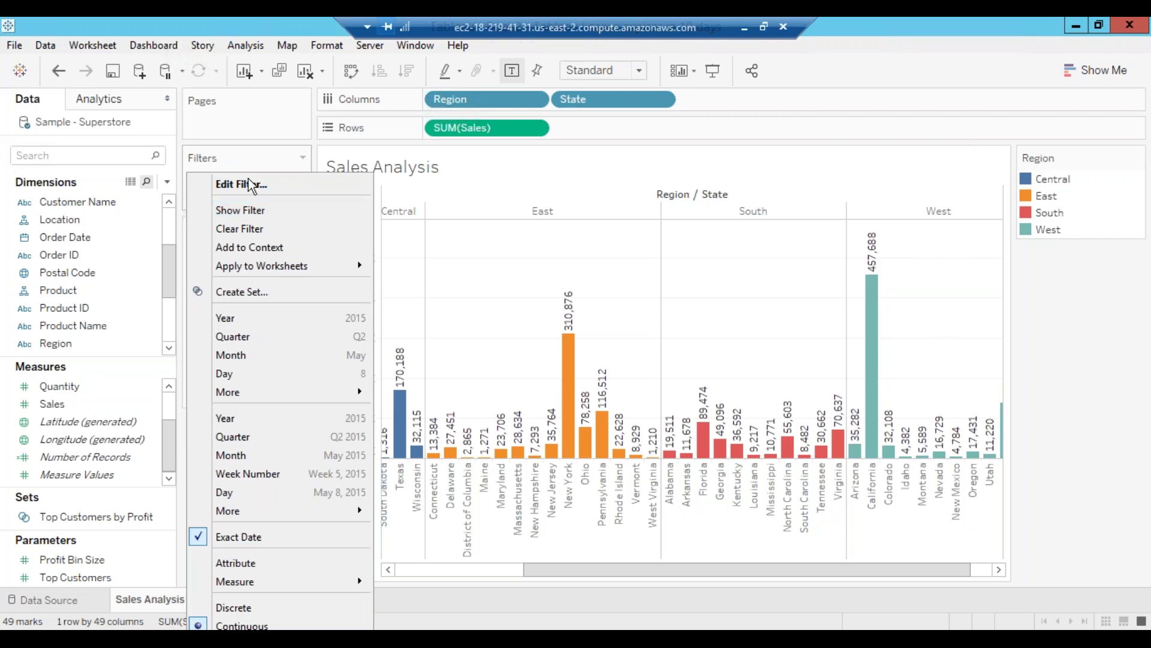
{"action": "left_click", "coordinate": [257, 211]}
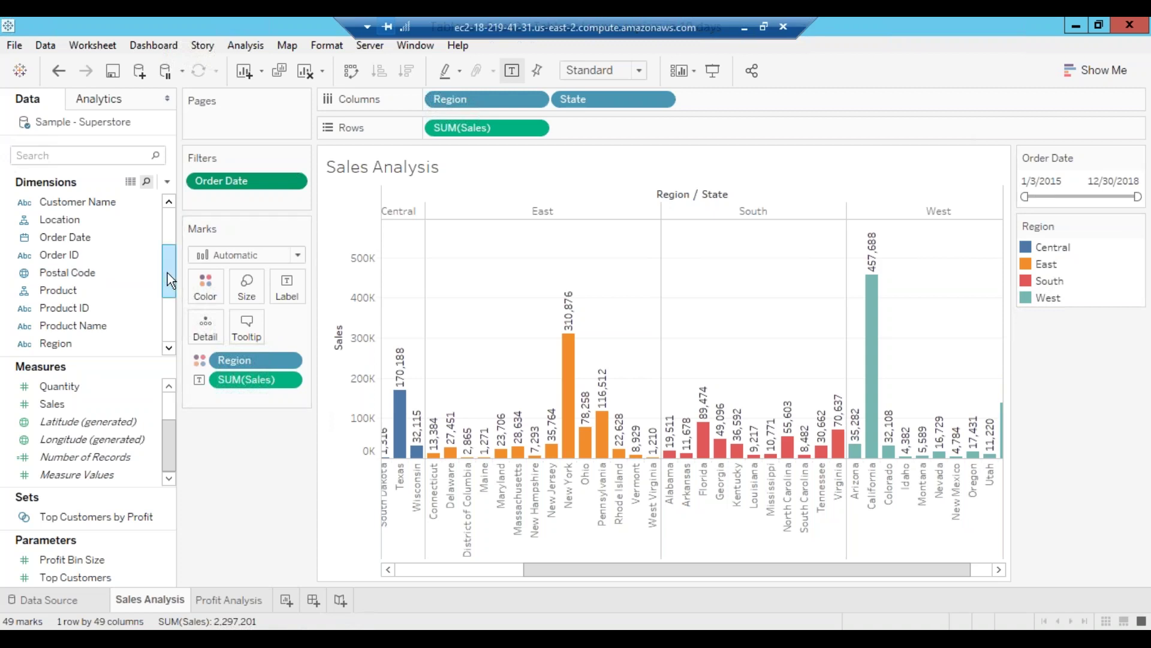
Open the available options for the Region dimension
{"action": "left_click_drag", "start_coordinate": [170, 264], "coordinate": [169, 311]}
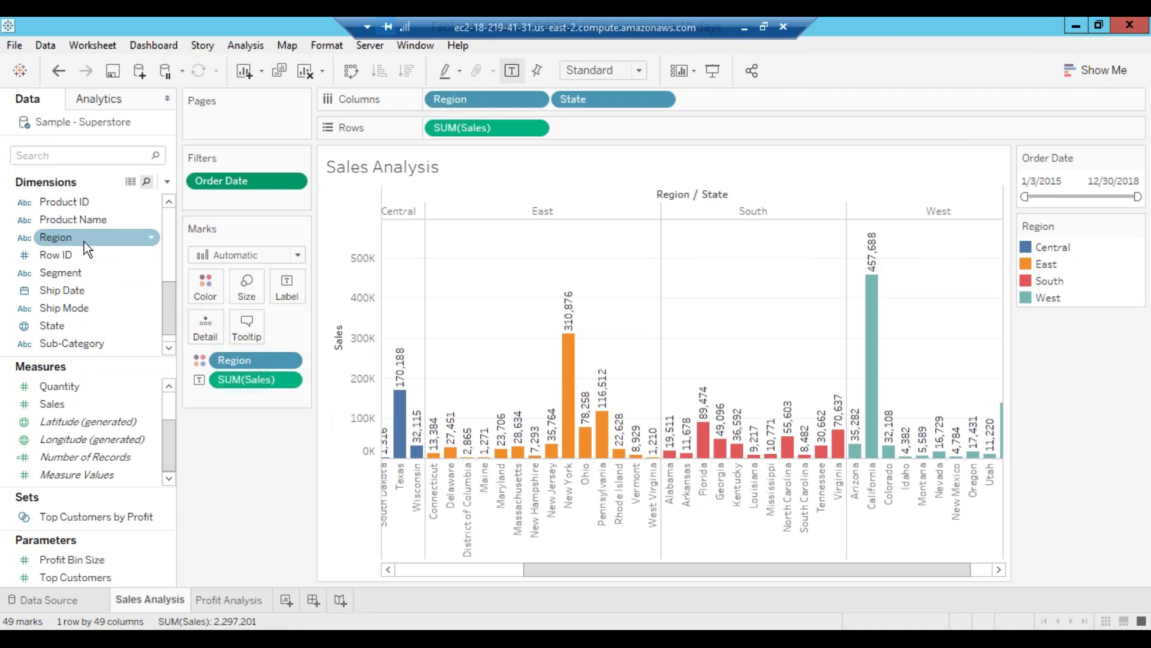
{"action": "left_click", "coordinate": [153, 237]}
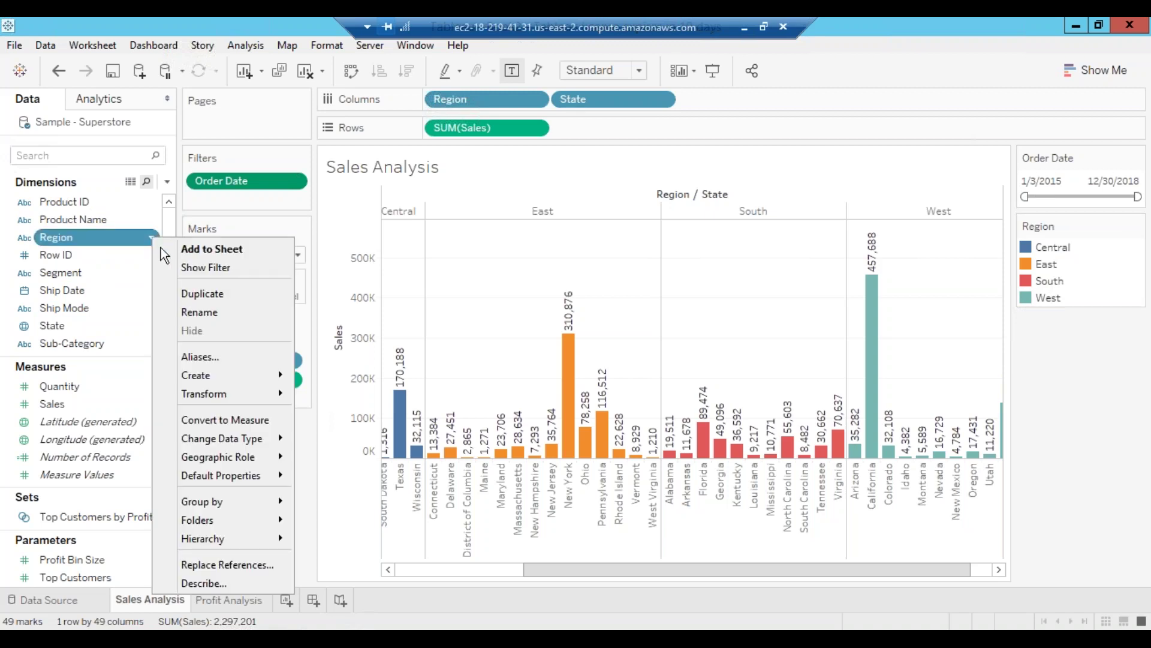
Show the Region filter on the Sales Analysis sheet and arrange the cards as Region legend, Order Date filter, Region filter
{"action": "left_click", "coordinate": [195, 268]}
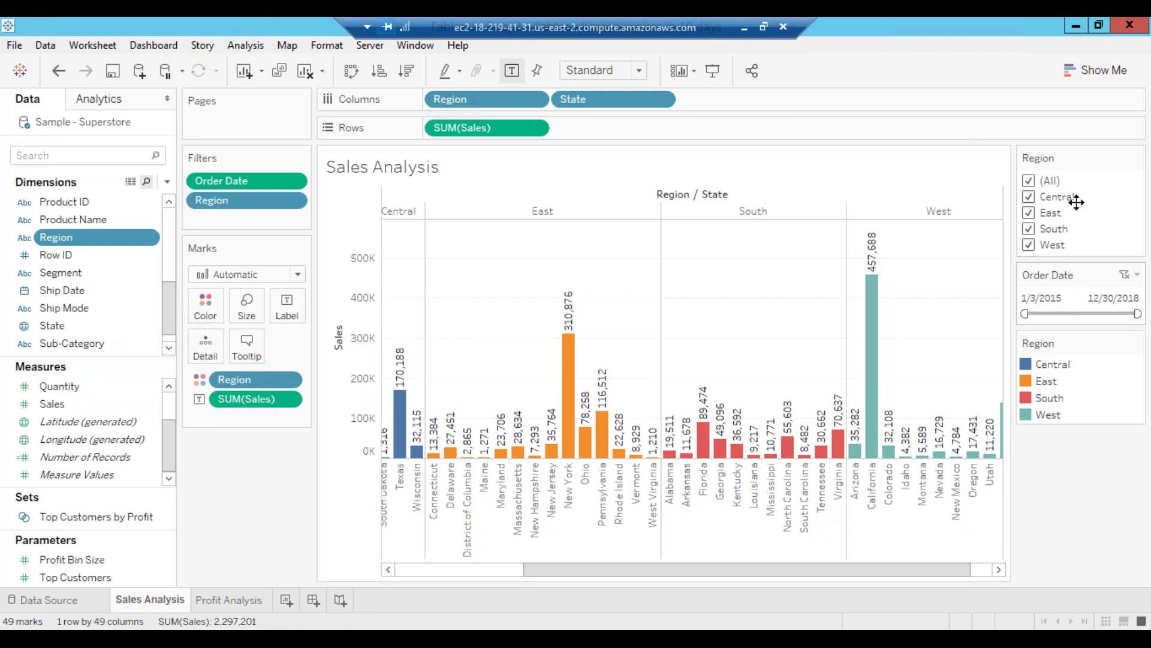
{"action": "left_click_drag", "start_coordinate": [1076, 157], "coordinate": [1076, 163]}
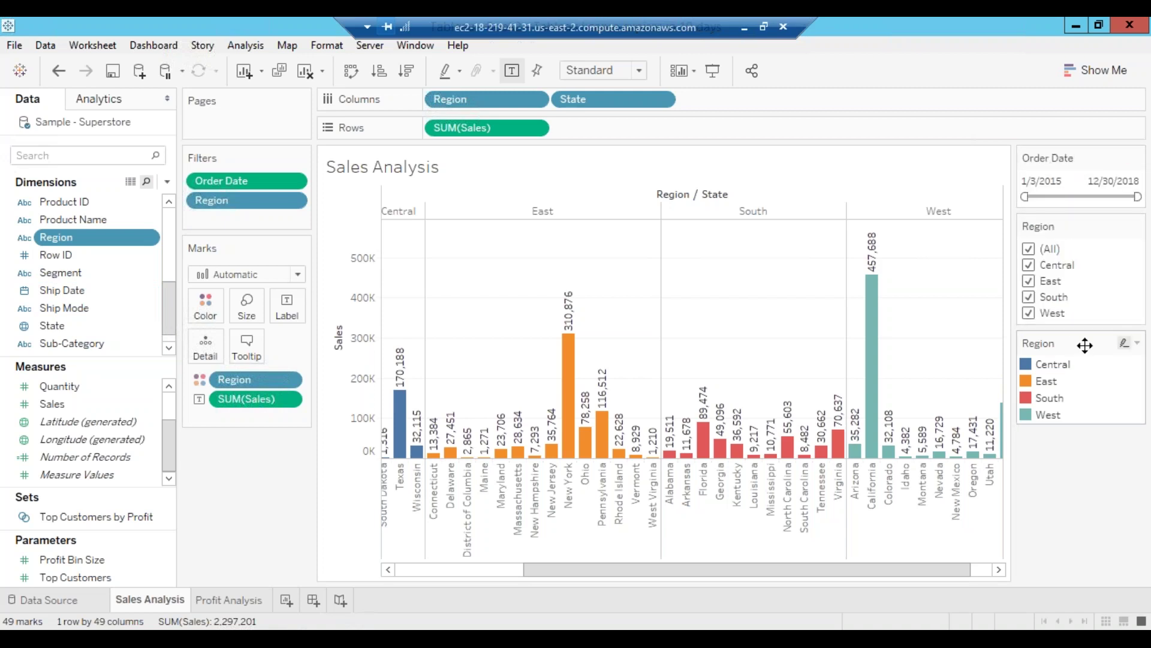
{"action": "left_click_drag", "start_coordinate": [1085, 346], "coordinate": [1068, 151]}
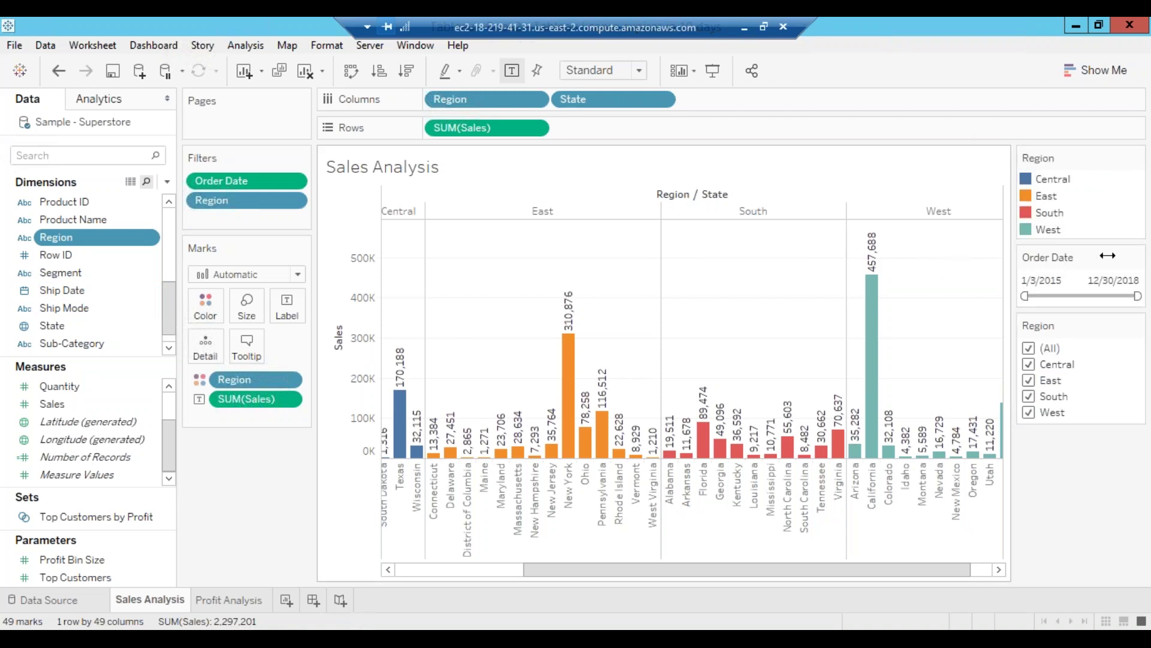
Compare the filters on the Profit Analysis and Sales Analysis worksheets and check the data source they share
{"action": "left_click", "coordinate": [238, 600]}
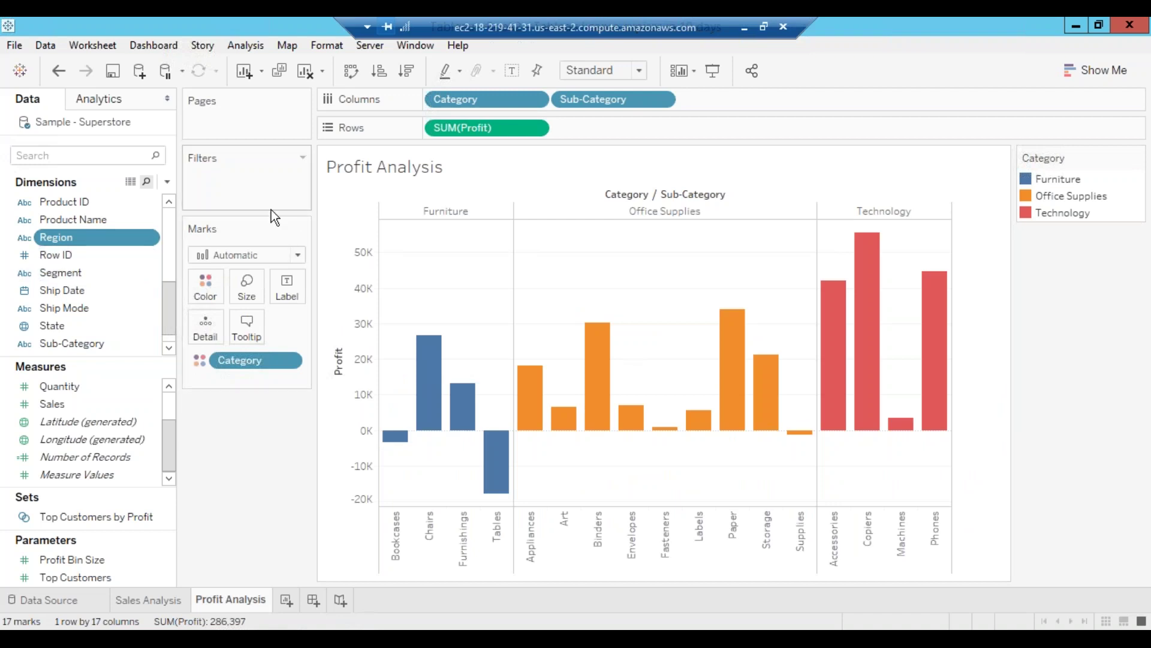
{"action": "left_click", "coordinate": [156, 595]}
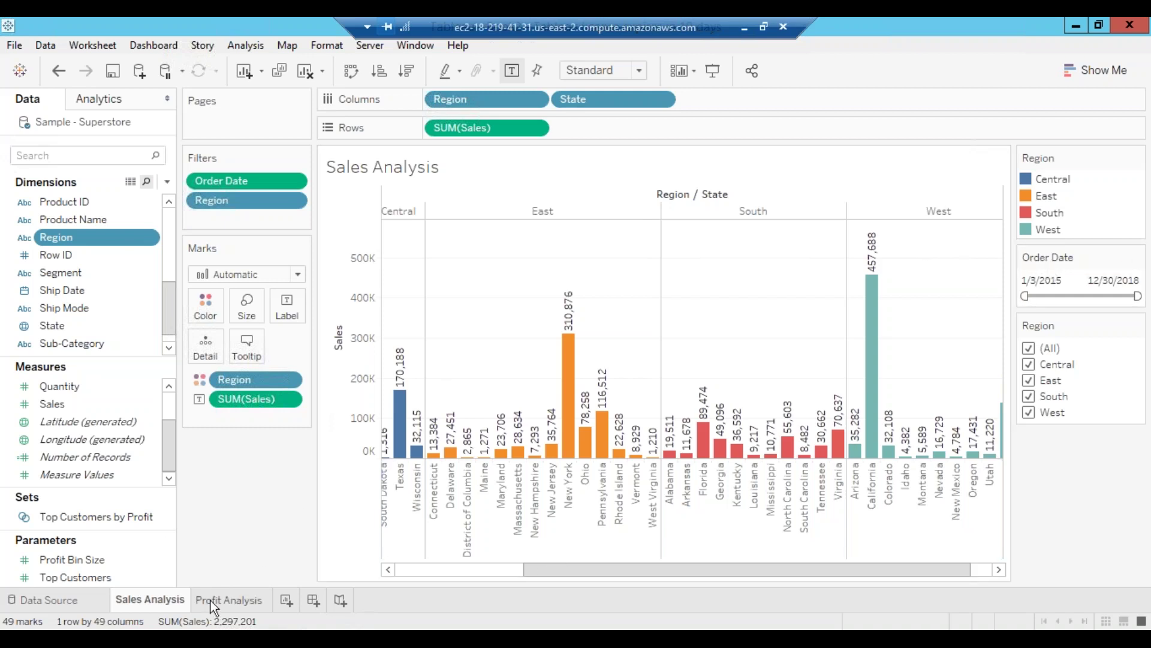
{"action": "mouse_move", "coordinate": [211, 599]}
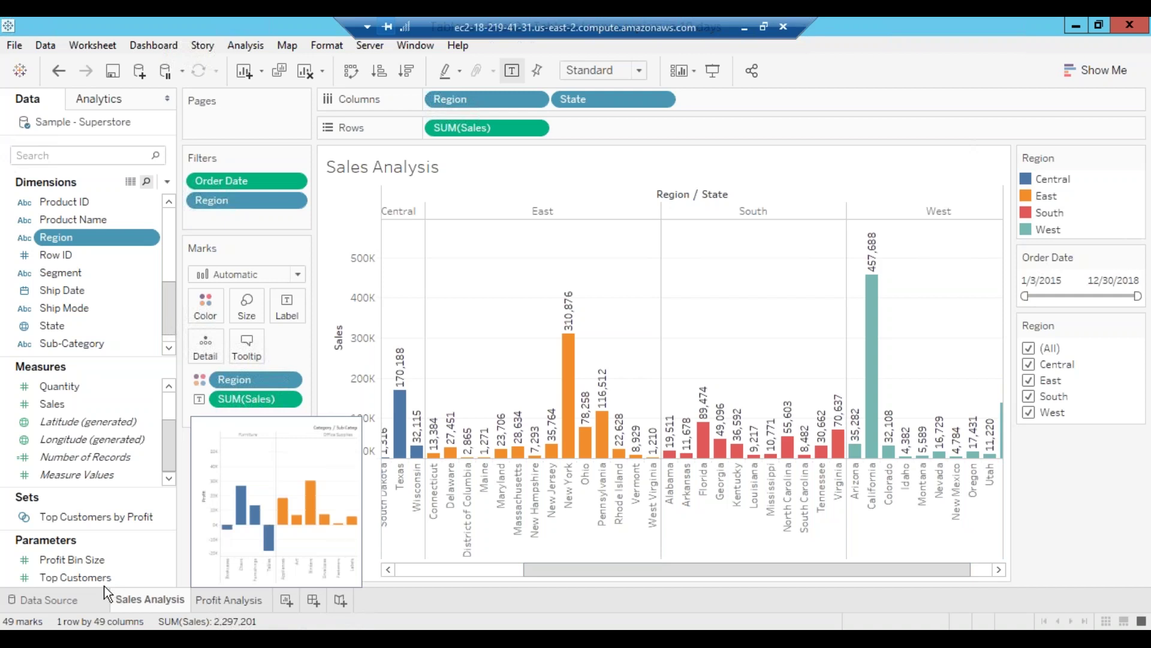
{"action": "left_click", "coordinate": [55, 600]}
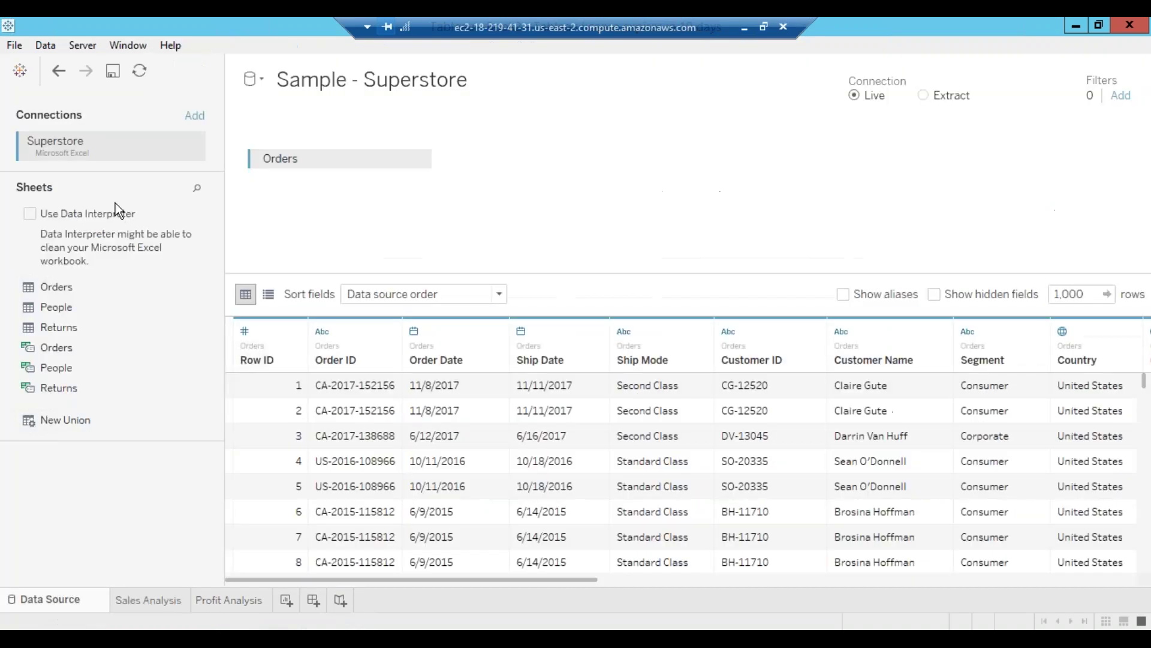
{"action": "left_click", "coordinate": [223, 602]}
{"action": "left_click", "coordinate": [146, 599]}
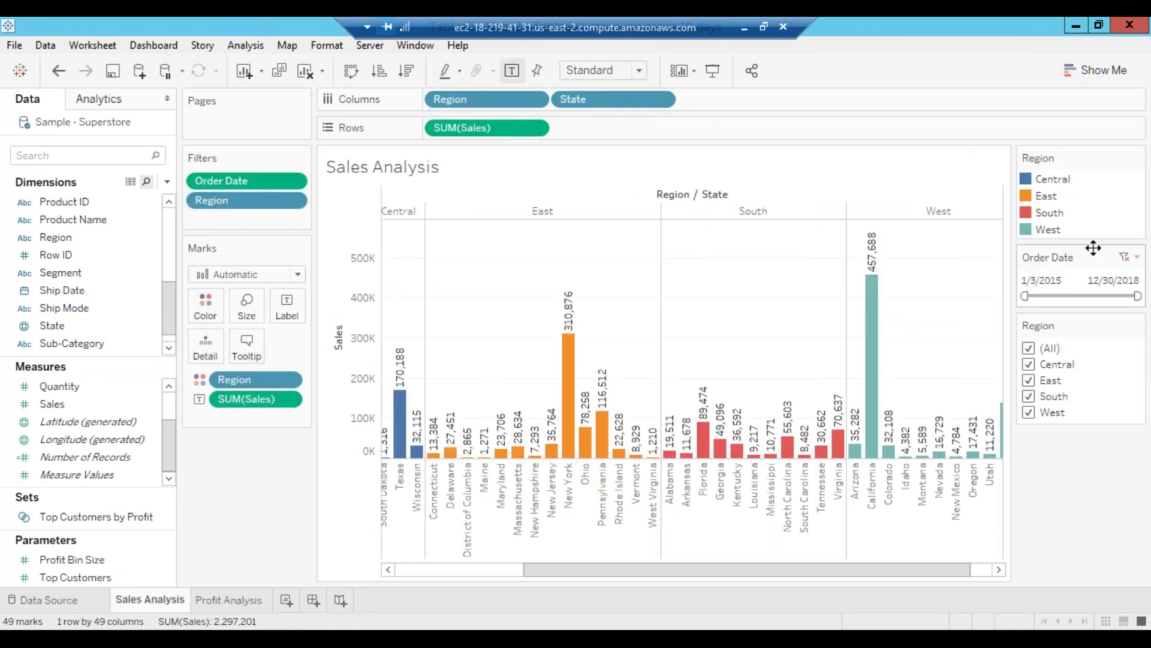
{"action": "left_click", "coordinate": [1137, 257]}
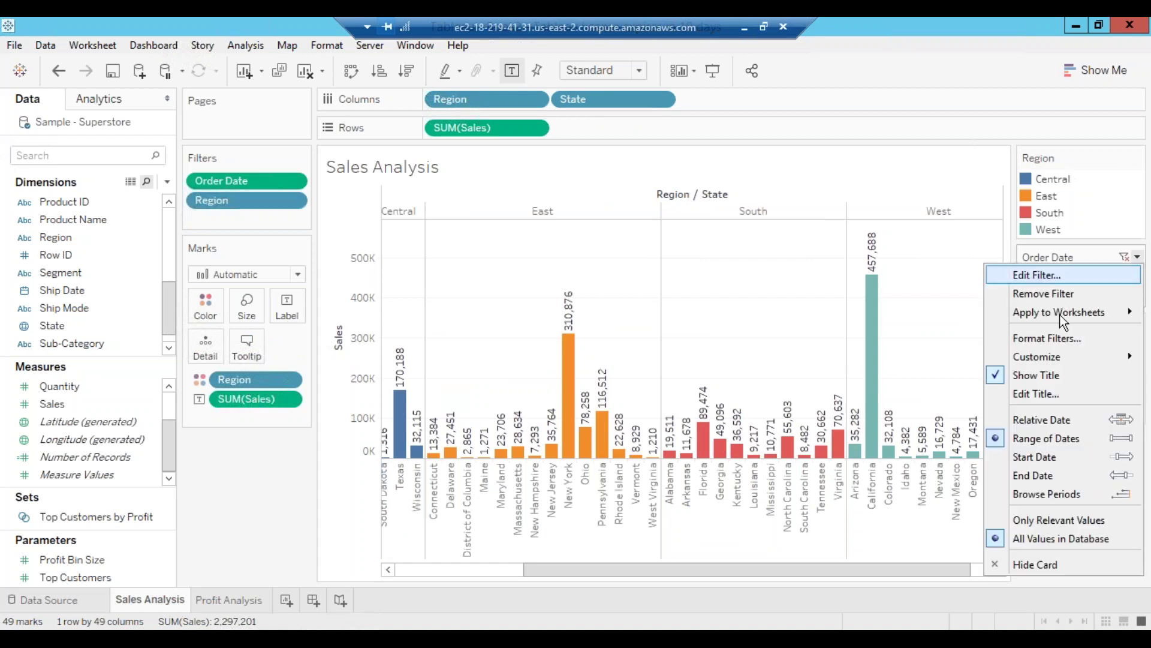
{"action": "mouse_move", "coordinate": [1061, 317]}
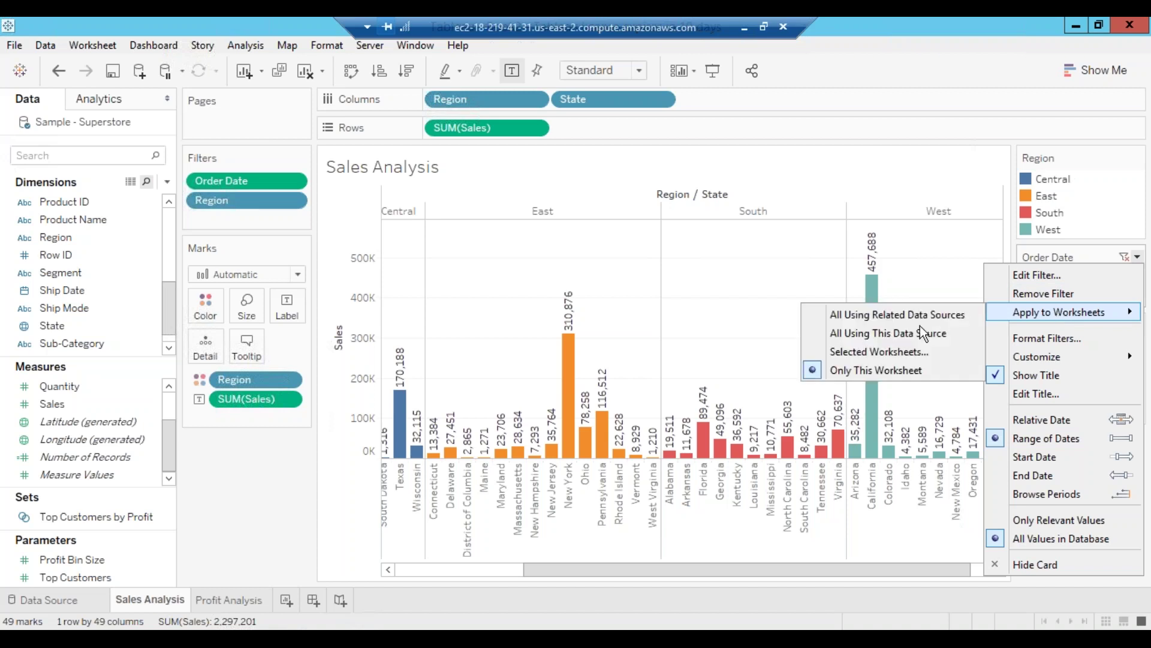
{"action": "left_click", "coordinate": [894, 352]}
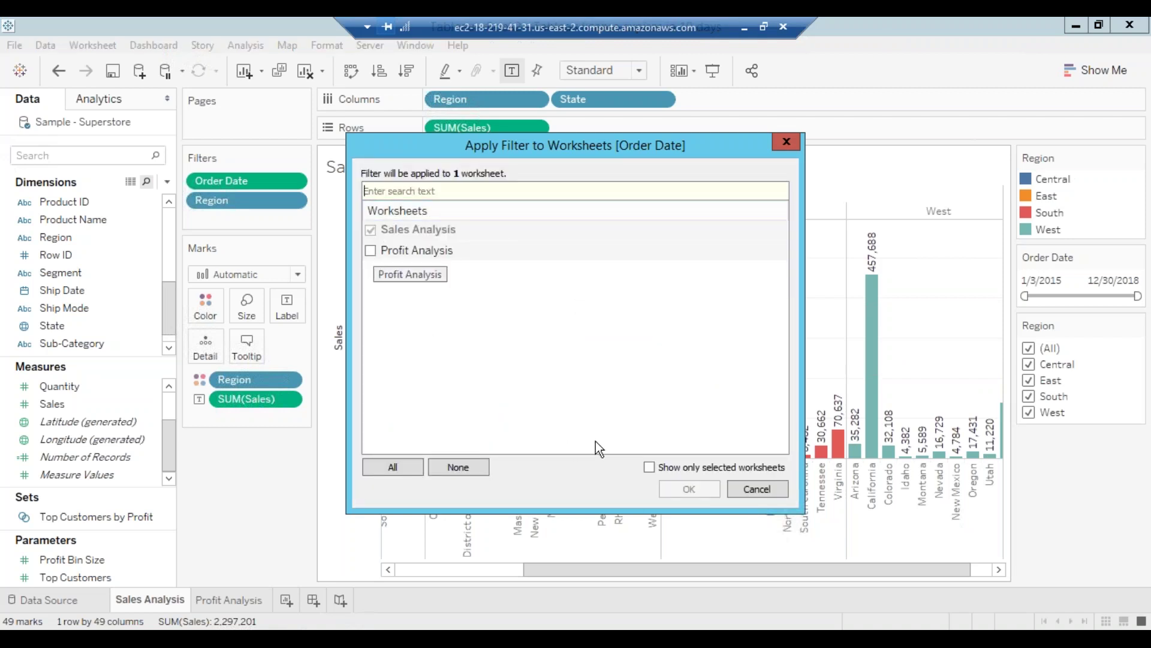
{"action": "left_click", "coordinate": [782, 489]}
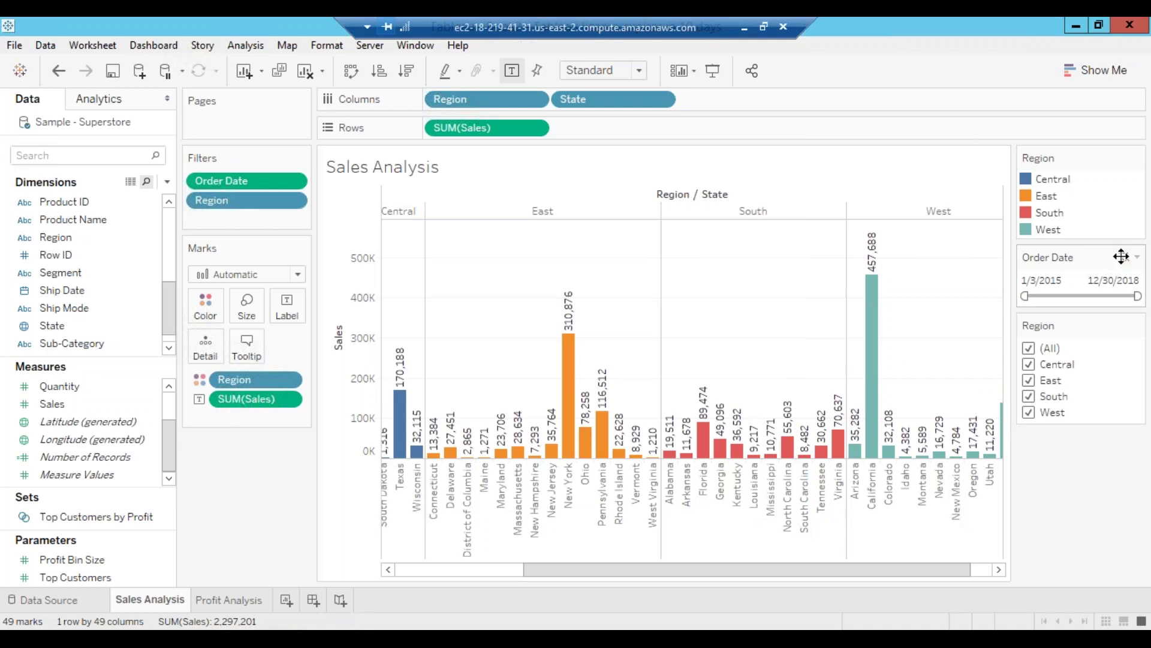
Apply the Order Date and Region filters to all worksheets using this data source
{"action": "left_click", "coordinate": [1136, 257]}
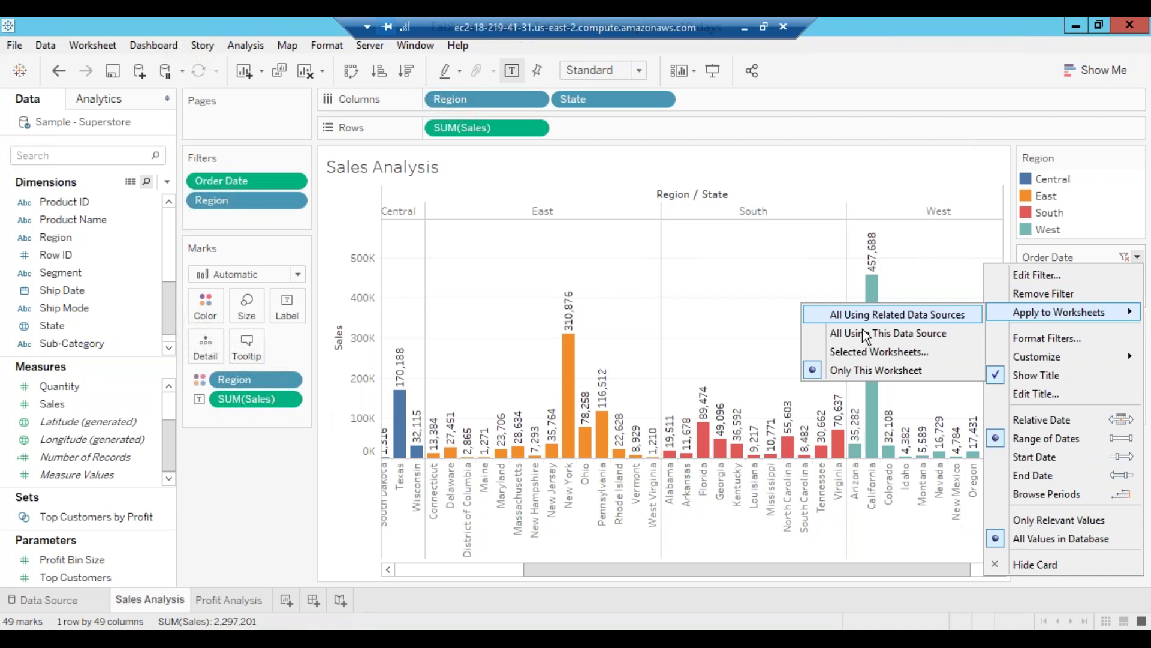
{"action": "left_click", "coordinate": [867, 333]}
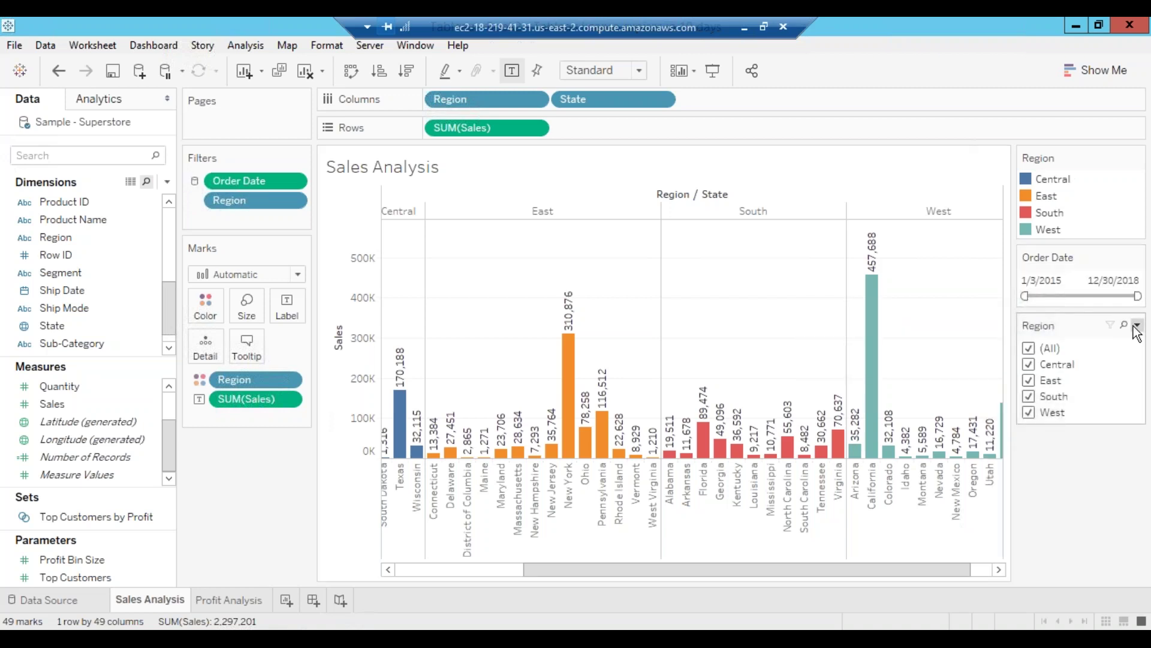
{"action": "left_click", "coordinate": [1136, 325]}
{"action": "mouse_move", "coordinate": [1009, 320]}
{"action": "left_click", "coordinate": [863, 340]}
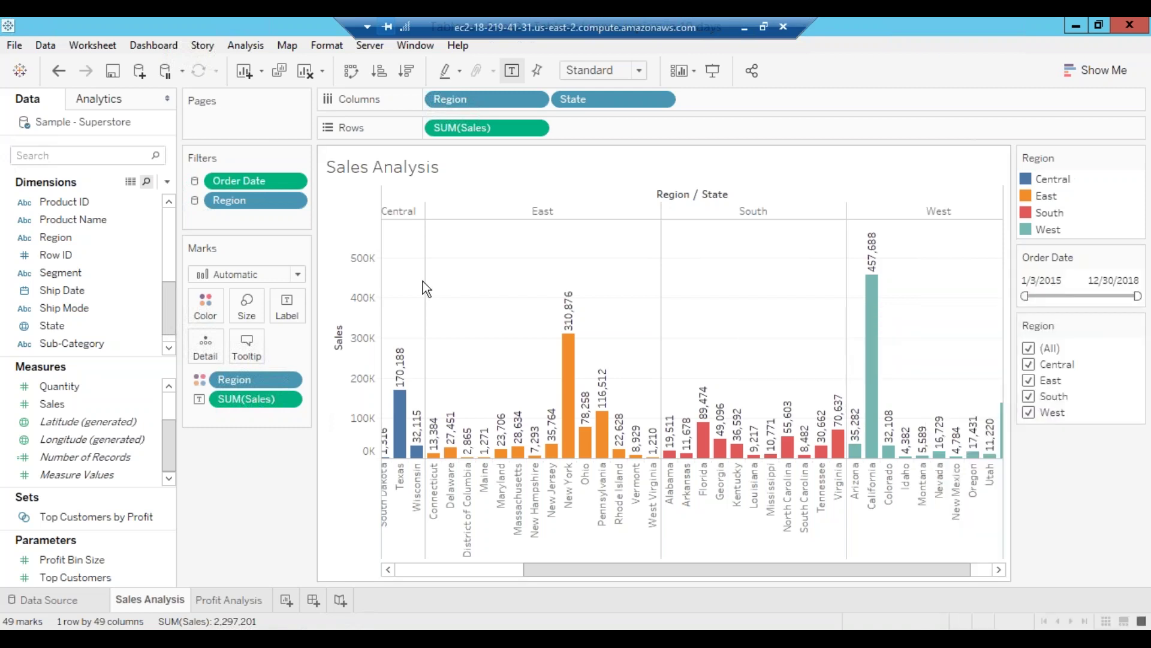
Check the Order Date and Region filters on both the Profit Analysis and Sales Analysis worksheets
{"action": "left_click", "coordinate": [222, 600]}
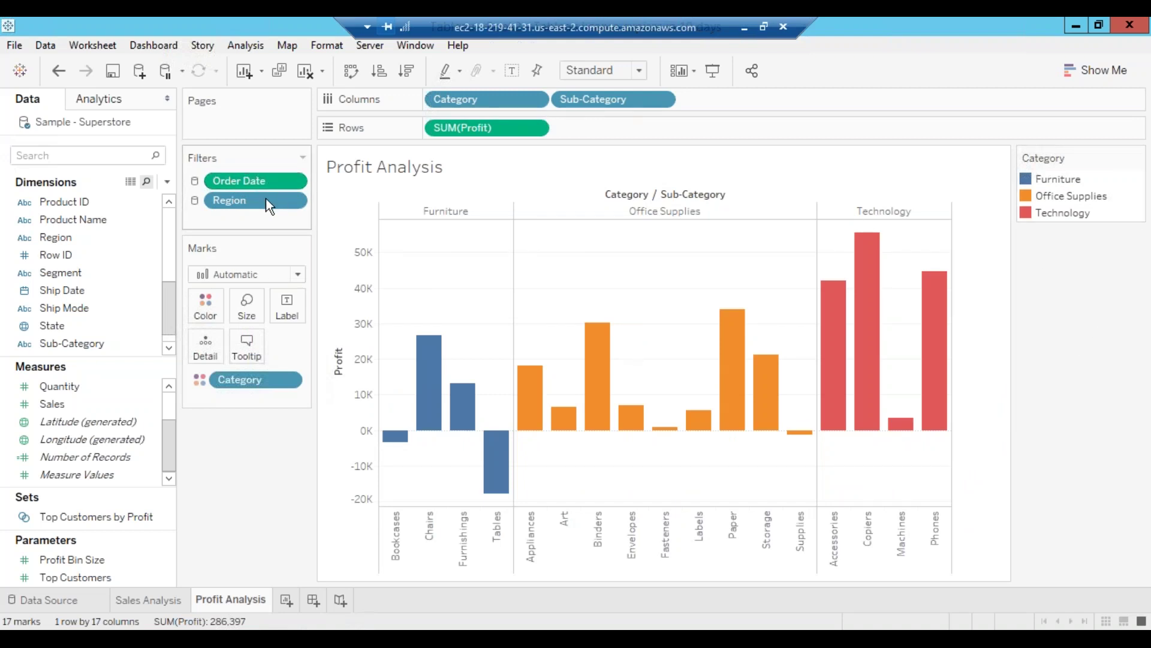
{"action": "left_click", "coordinate": [155, 579]}
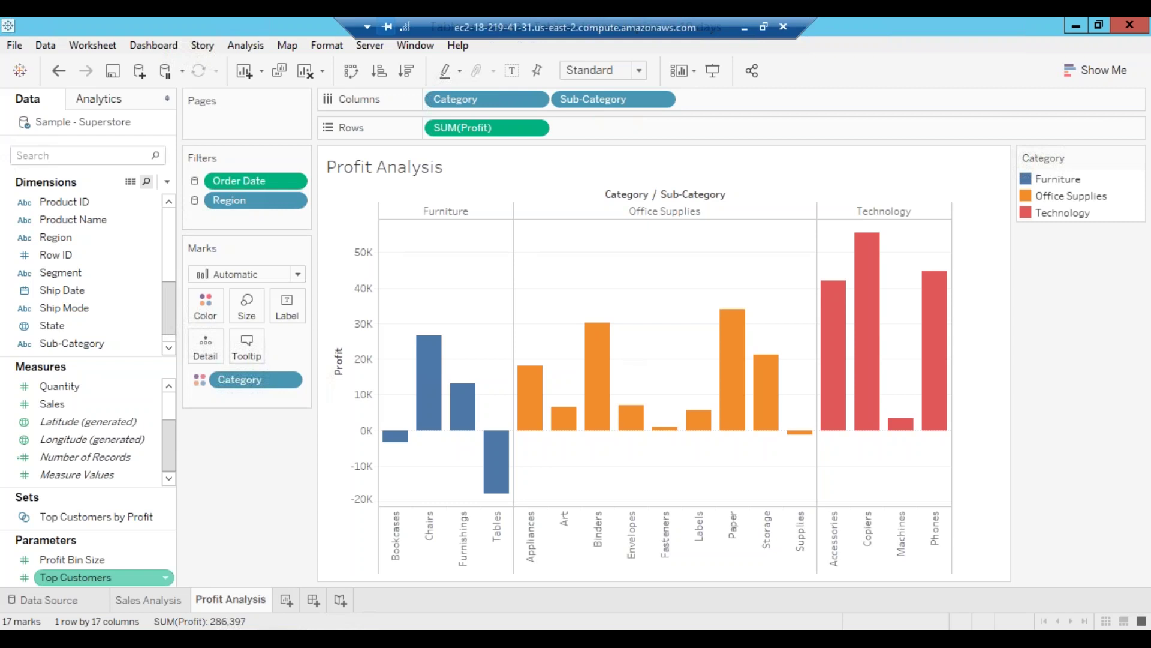
{"action": "left_click", "coordinate": [153, 600]}
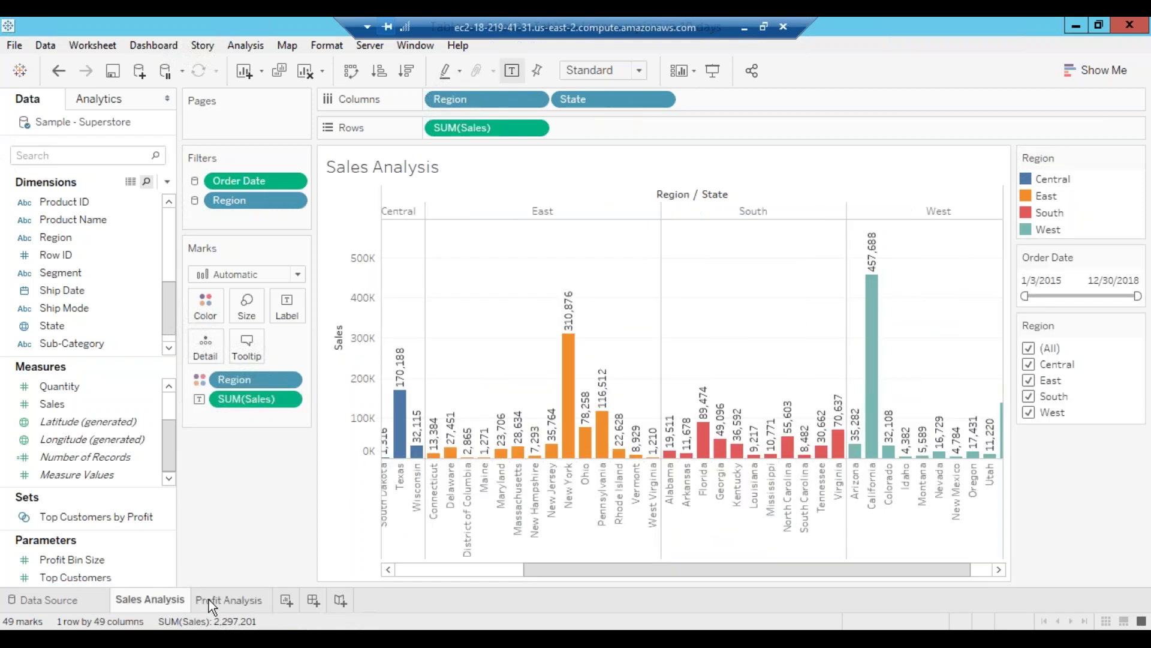
{"action": "left_click", "coordinate": [208, 600]}
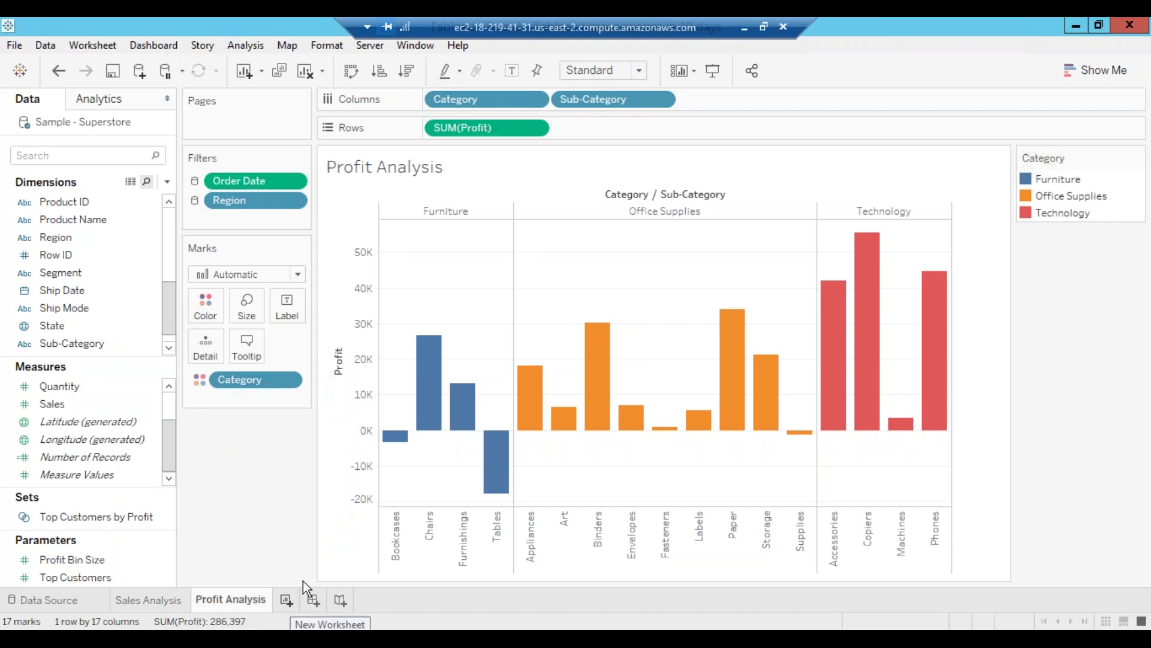
{"action": "left_click", "coordinate": [144, 600]}
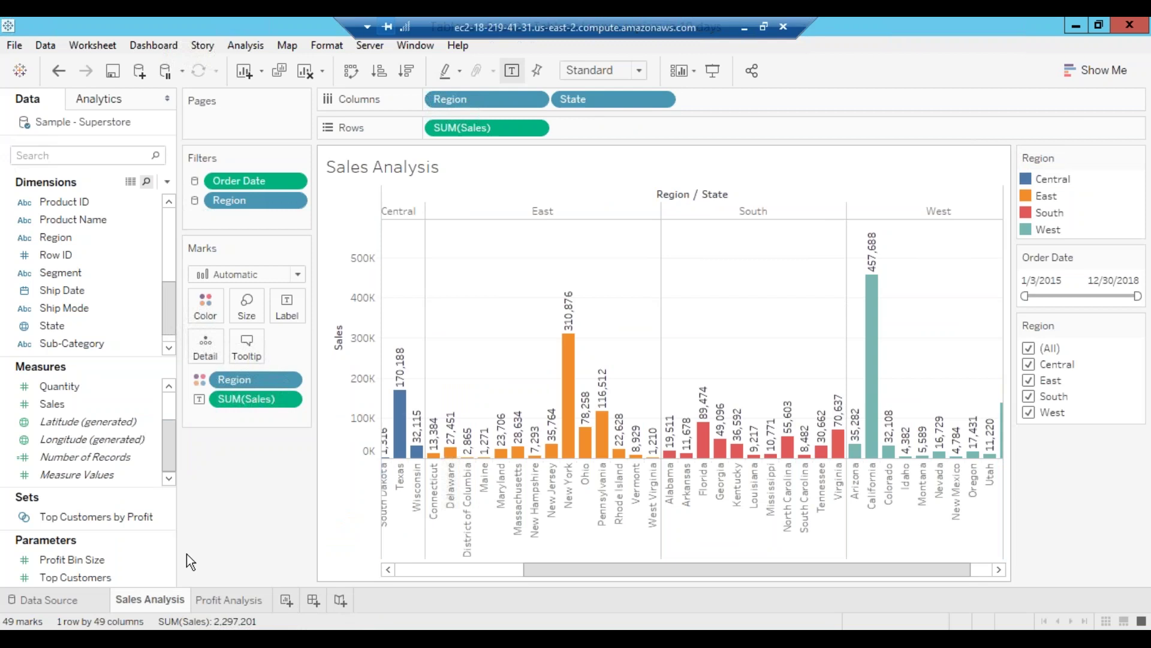
{"action": "left_click", "coordinate": [225, 605]}
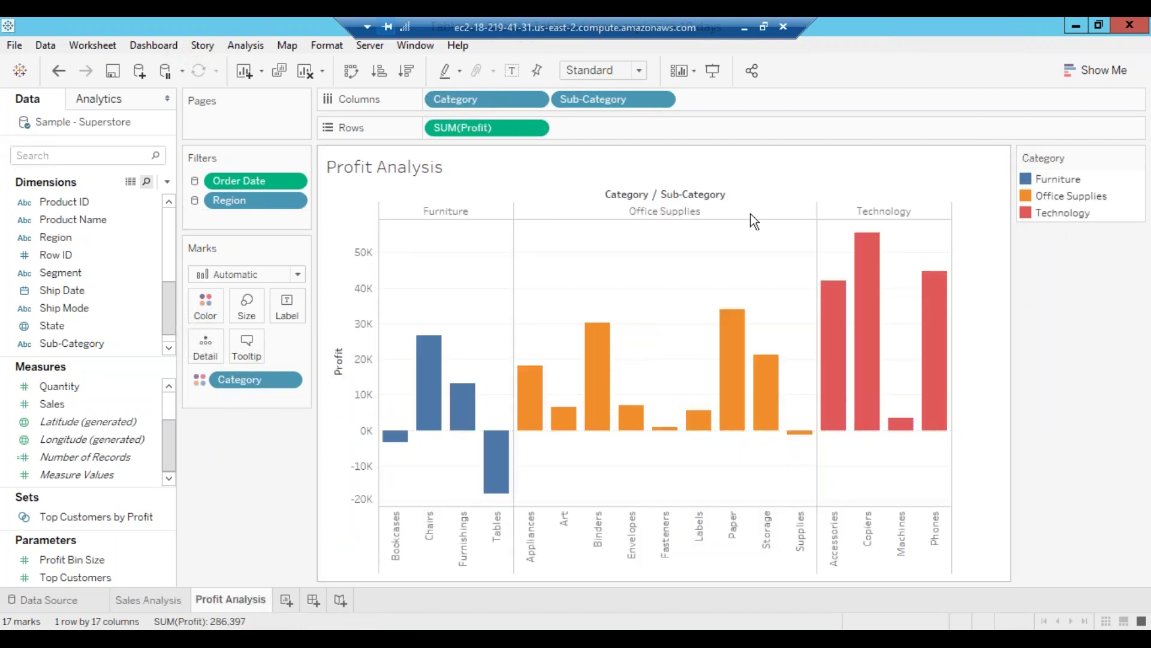
{"action": "mouse_move", "coordinate": [868, 246]}
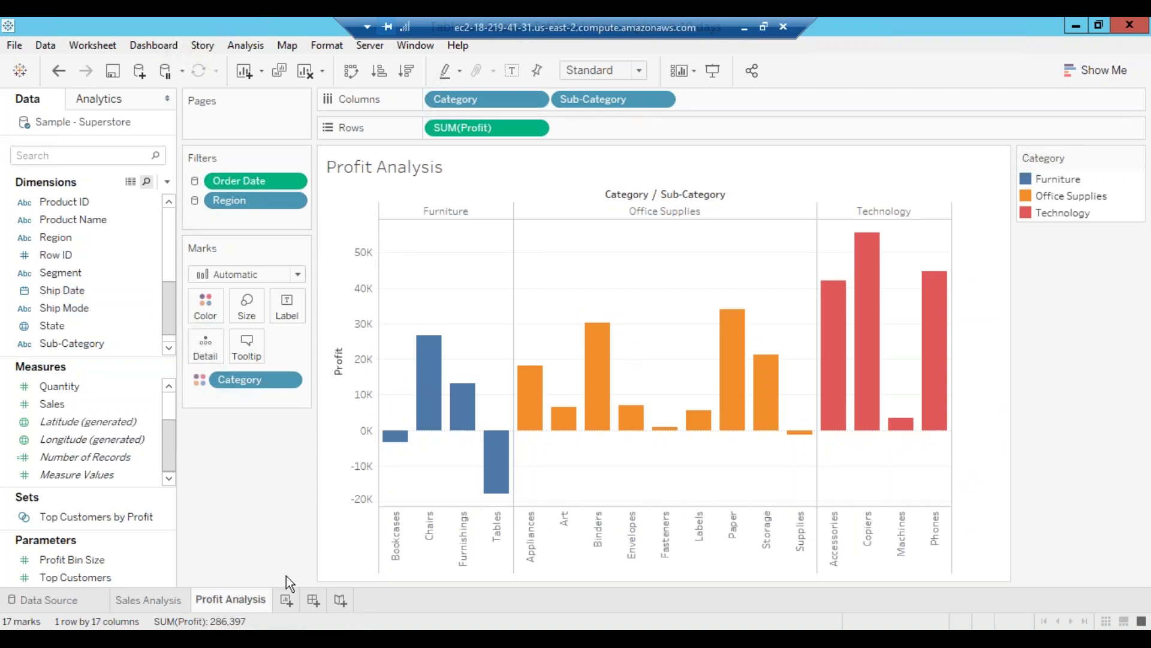
Create a new dashboard and rename it Superstore Dashboard
{"action": "left_click", "coordinate": [318, 607]}
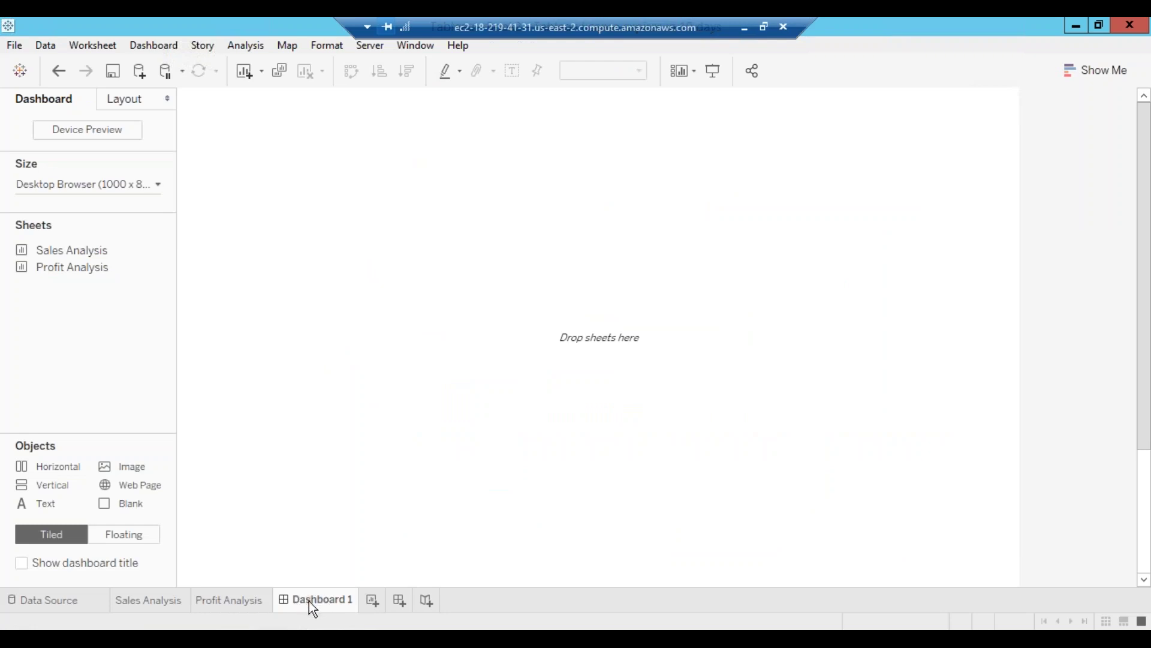
{"action": "double_click", "coordinate": [309, 601]}
{"action": "type", "text": "Super"}
{"action": "type", "text": "ed"}
{"action": "key", "text": "BackSpace"}
{"action": "key", "text": "BackSpace"}
{"action": "type", "text": "store Da"}
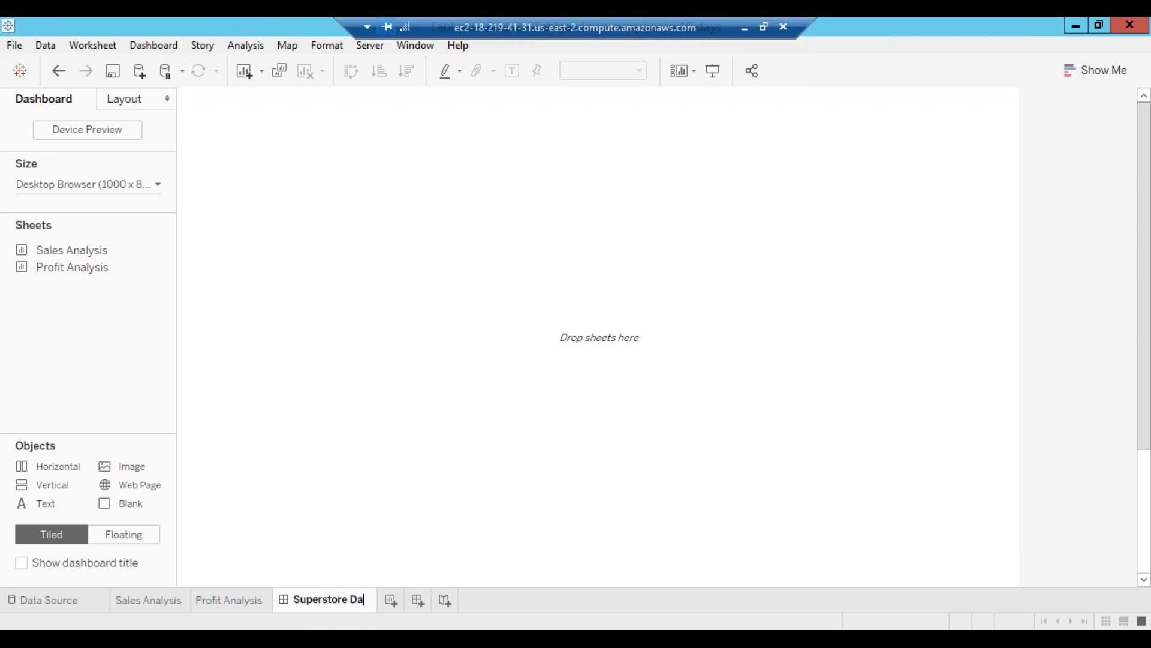
{"action": "type", "text": "shboard"}
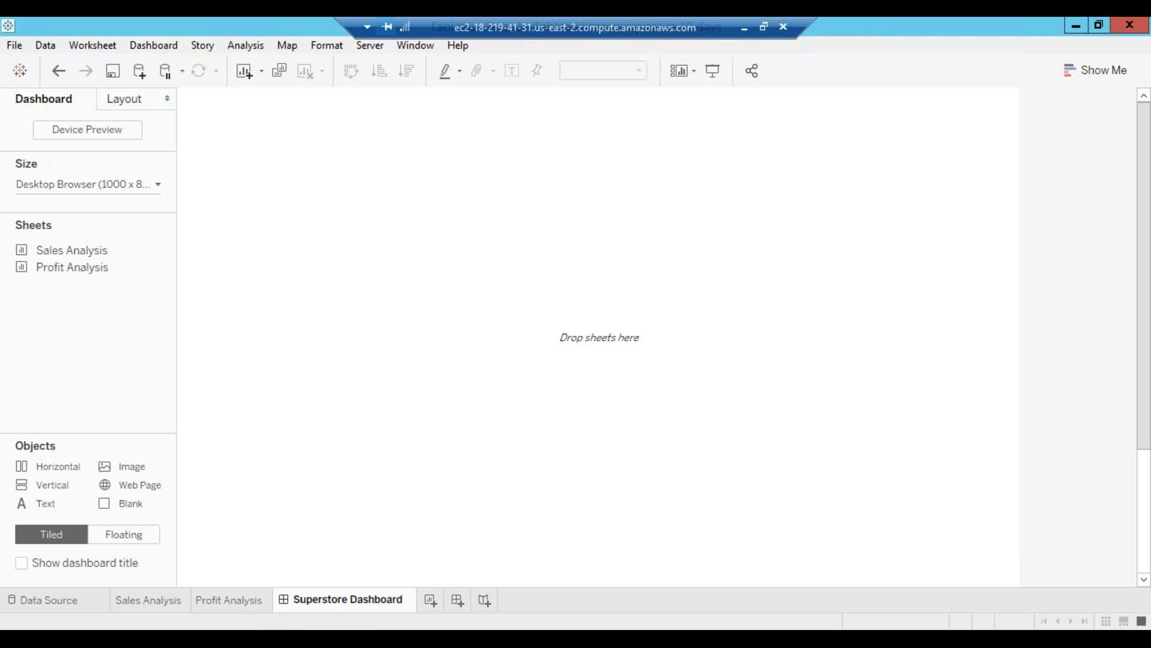
{"action": "key", "text": "Return"}
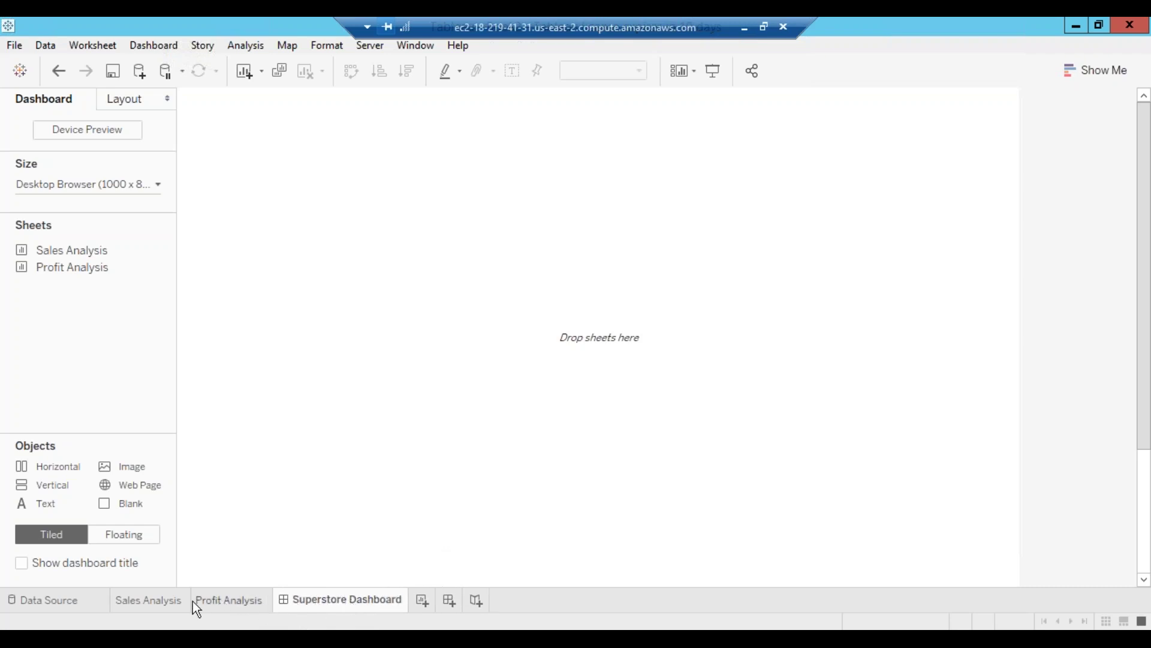
Review the Profit Analysis and Sales Analysis worksheets and their previews in the Superstore Dashboard's sheet list
{"action": "left_click", "coordinate": [213, 602]}
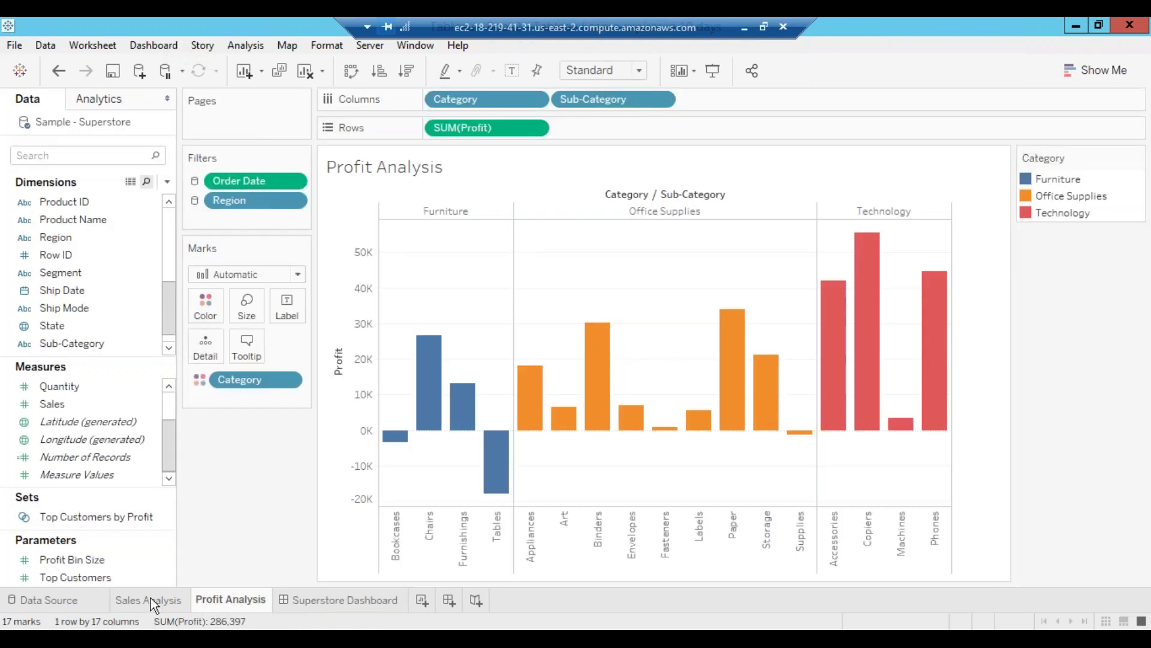
{"action": "left_click", "coordinate": [153, 599]}
{"action": "left_click", "coordinate": [215, 597]}
{"action": "left_click", "coordinate": [351, 602]}
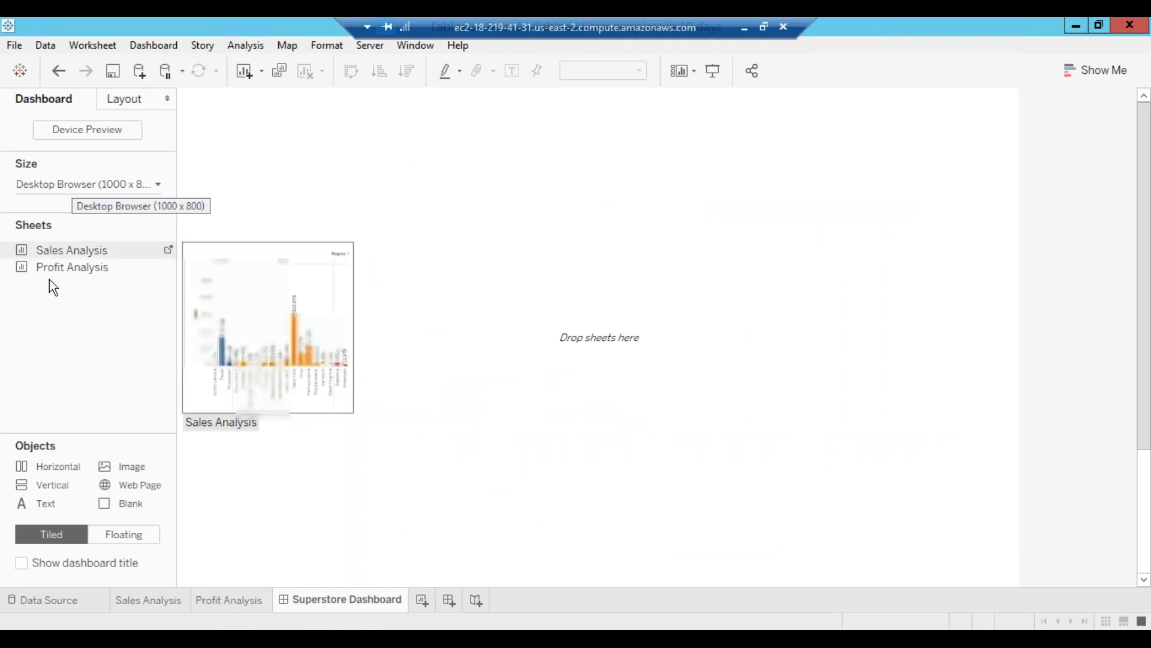
{"action": "mouse_move", "coordinate": [61, 248]}
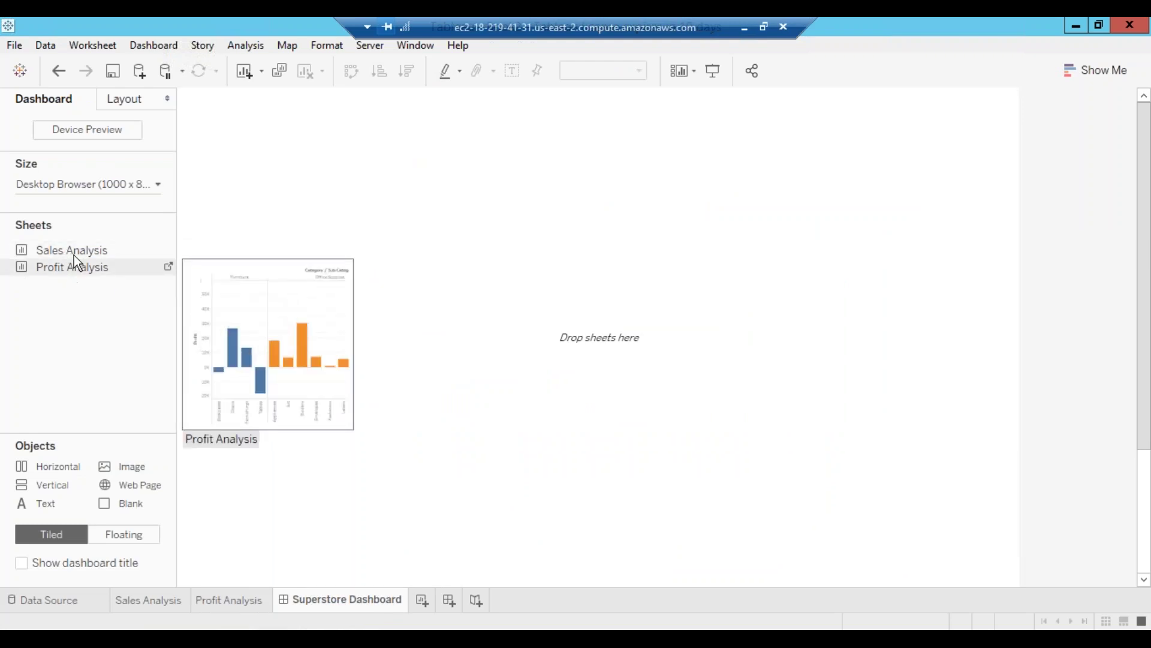
{"action": "mouse_move", "coordinate": [73, 275]}
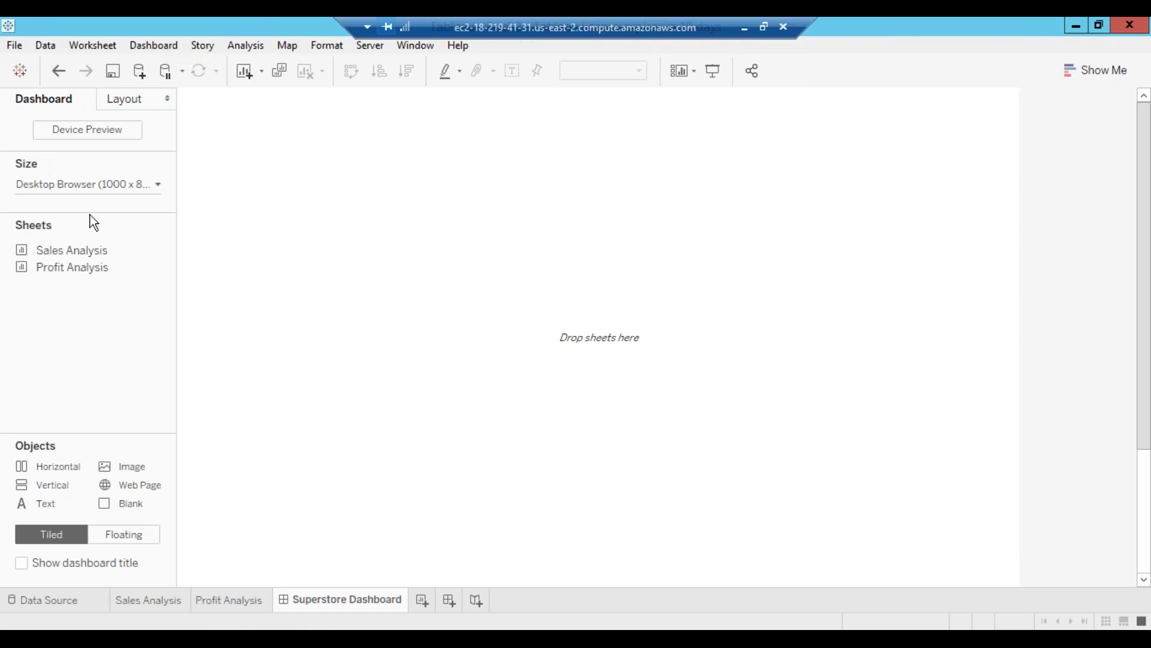
Examine the dashboard's fixed, automatic and range size options, the fixed size presets and the Layout properties
{"action": "left_click", "coordinate": [159, 187]}
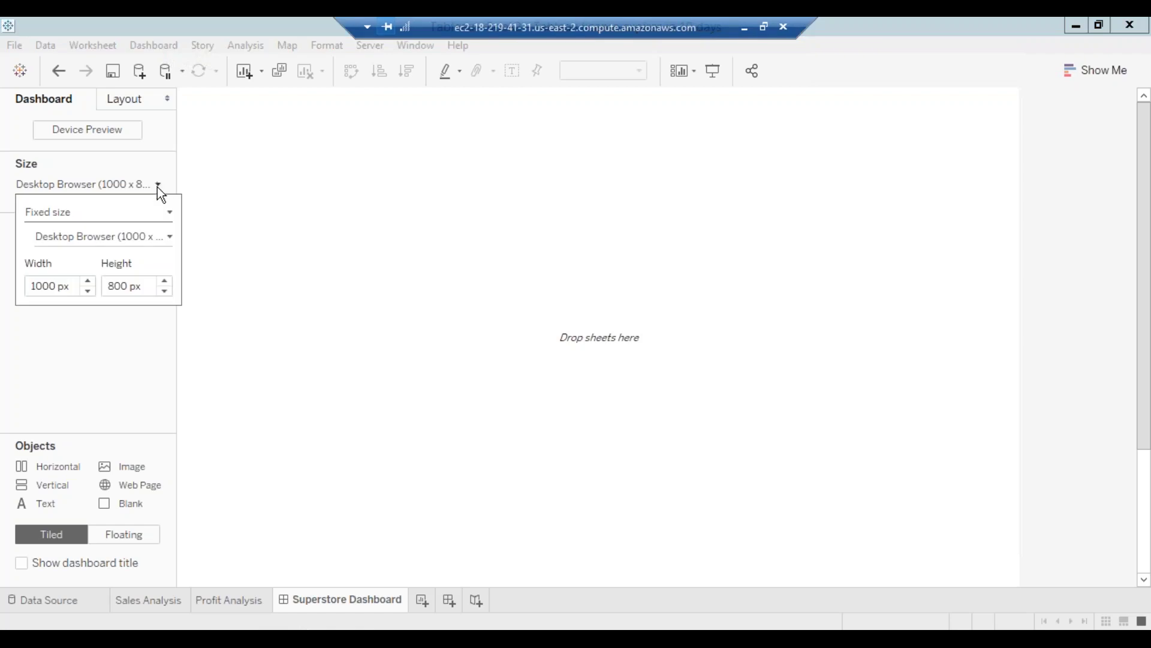
{"action": "left_click", "coordinate": [171, 240]}
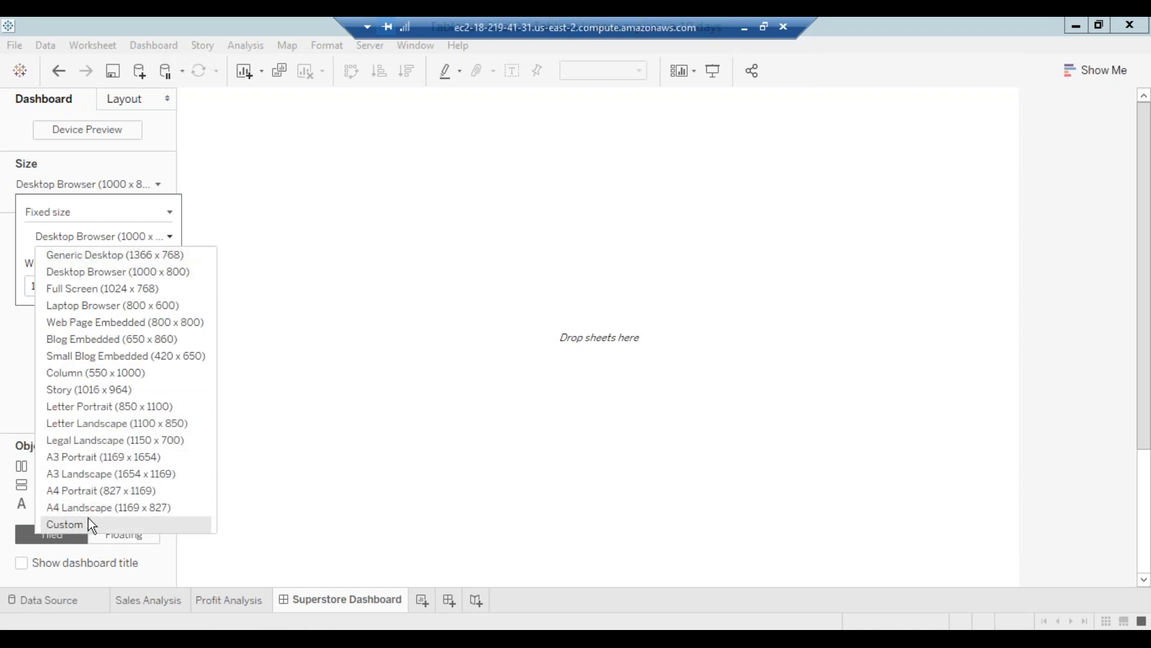
{"action": "left_click", "coordinate": [145, 217]}
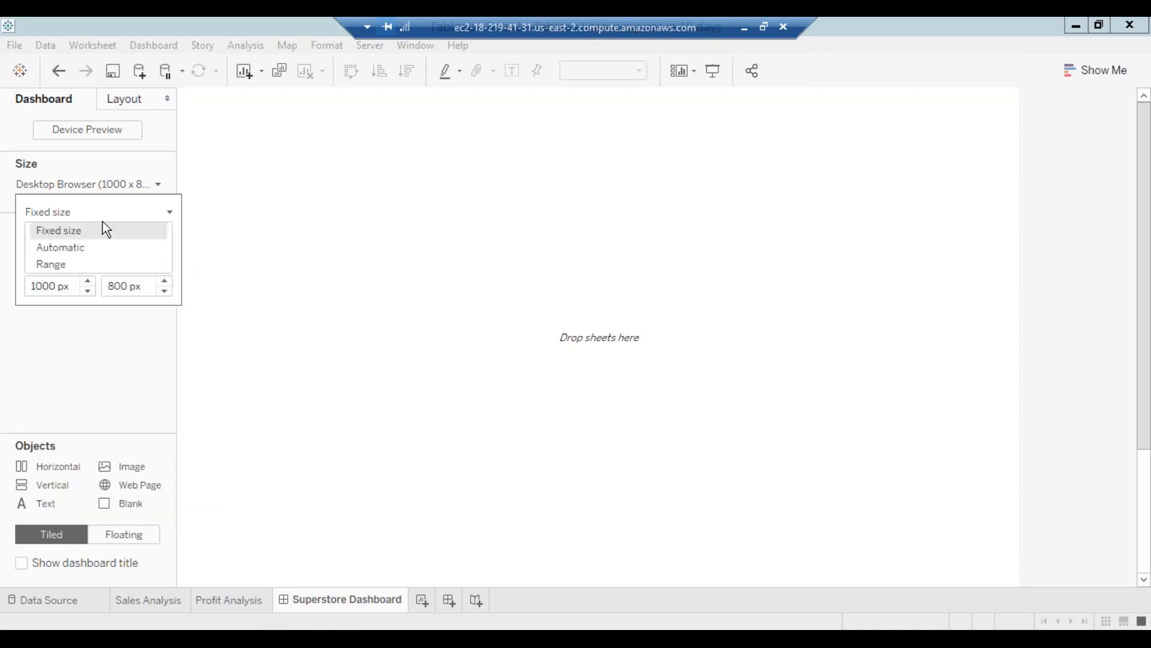
{"action": "left_click", "coordinate": [157, 187]}
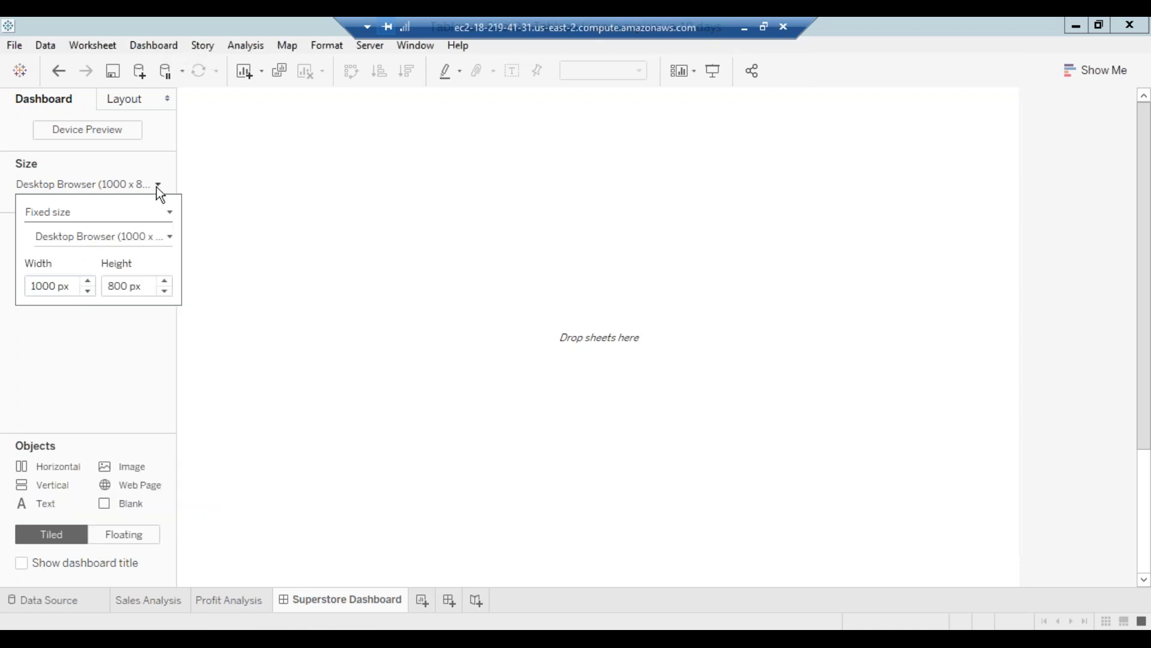
{"action": "left_click", "coordinate": [164, 235]}
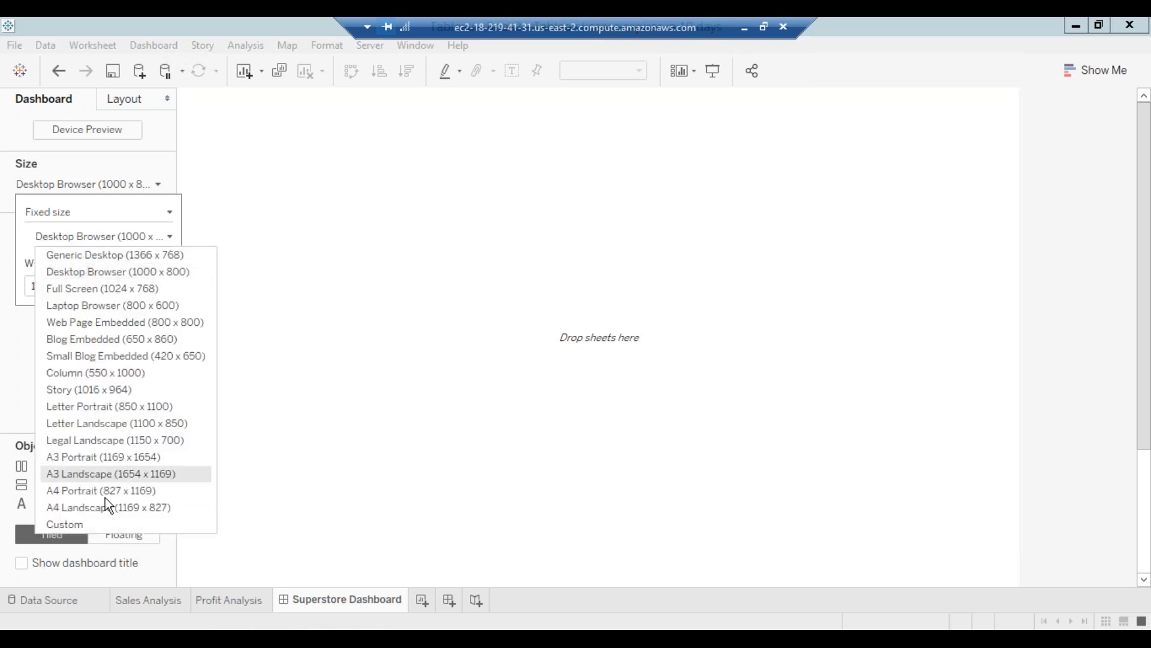
{"action": "left_click", "coordinate": [92, 517]}
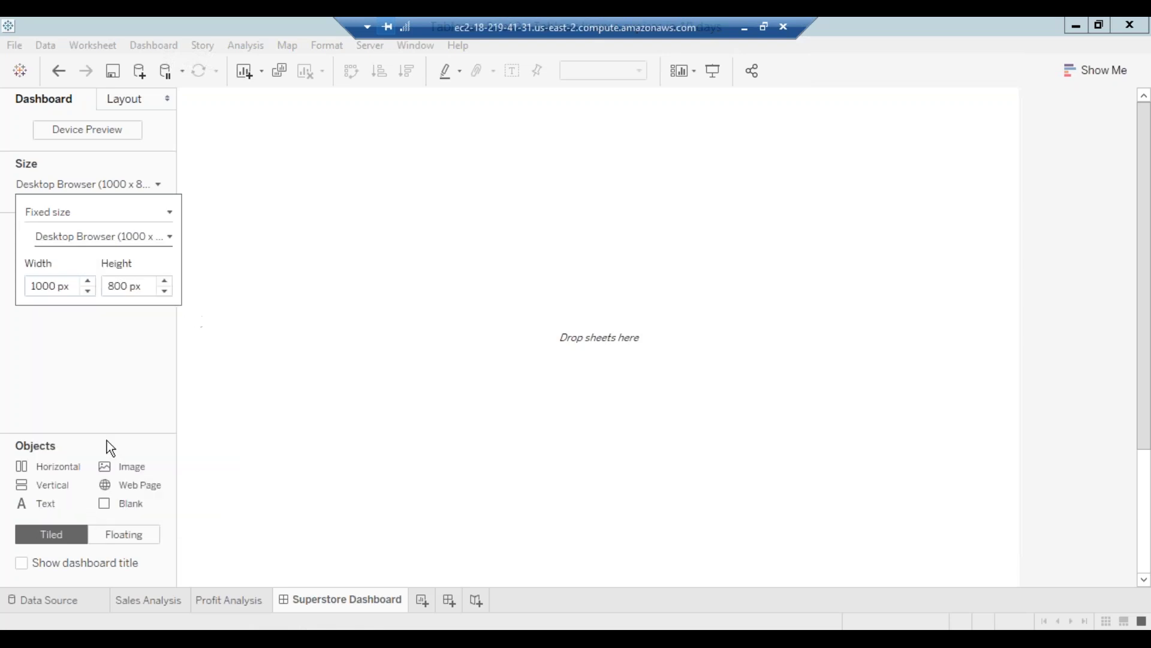
{"action": "left_click", "coordinate": [166, 214]}
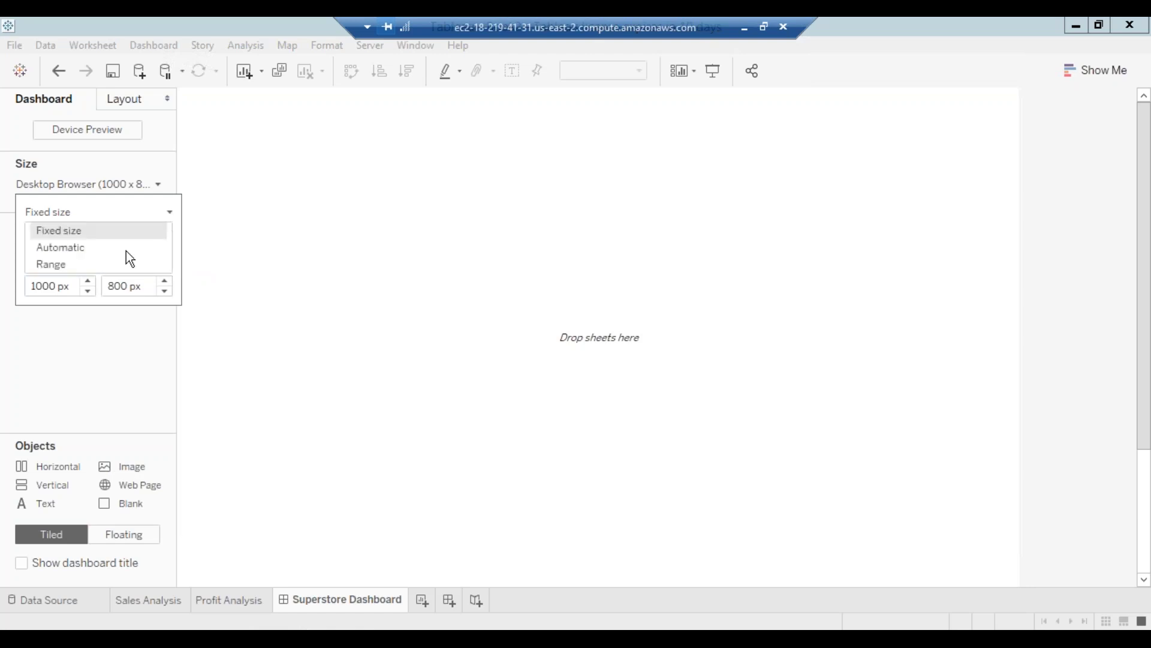
{"action": "left_click", "coordinate": [92, 354]}
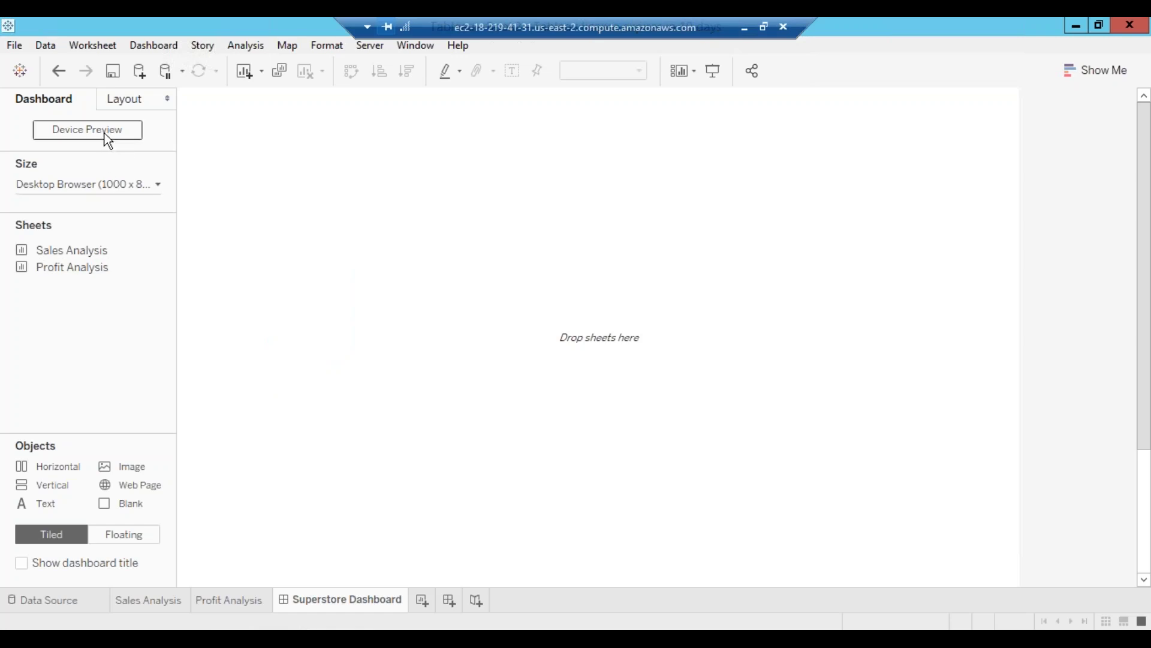
{"action": "left_click", "coordinate": [124, 103]}
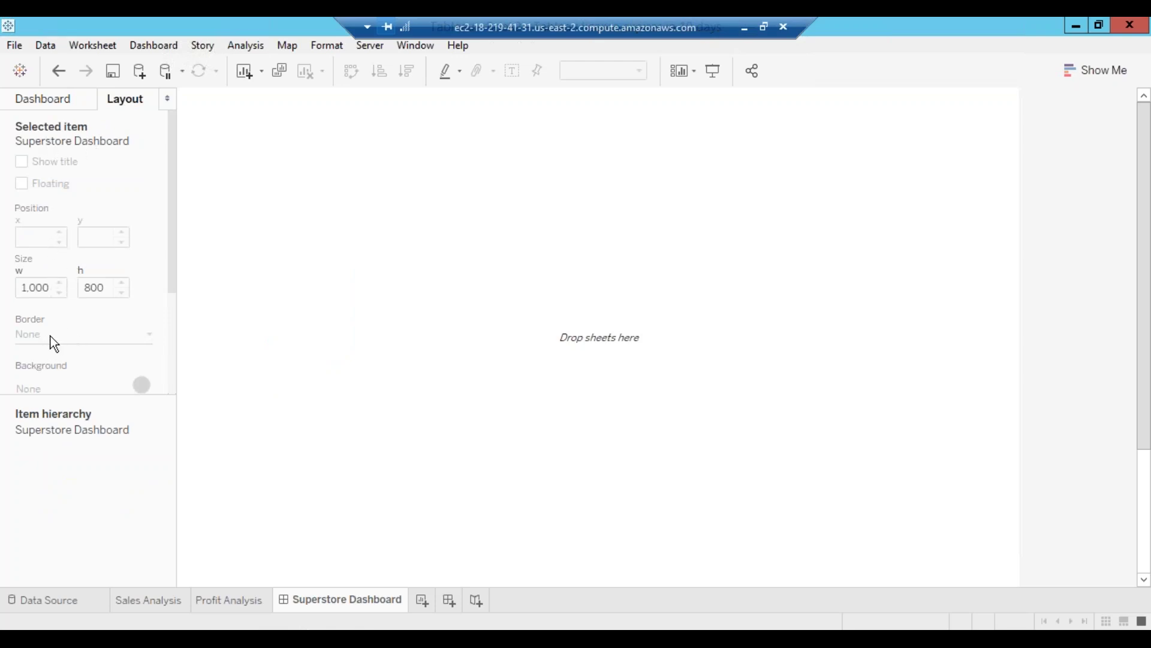
{"action": "left_click", "coordinate": [55, 99]}
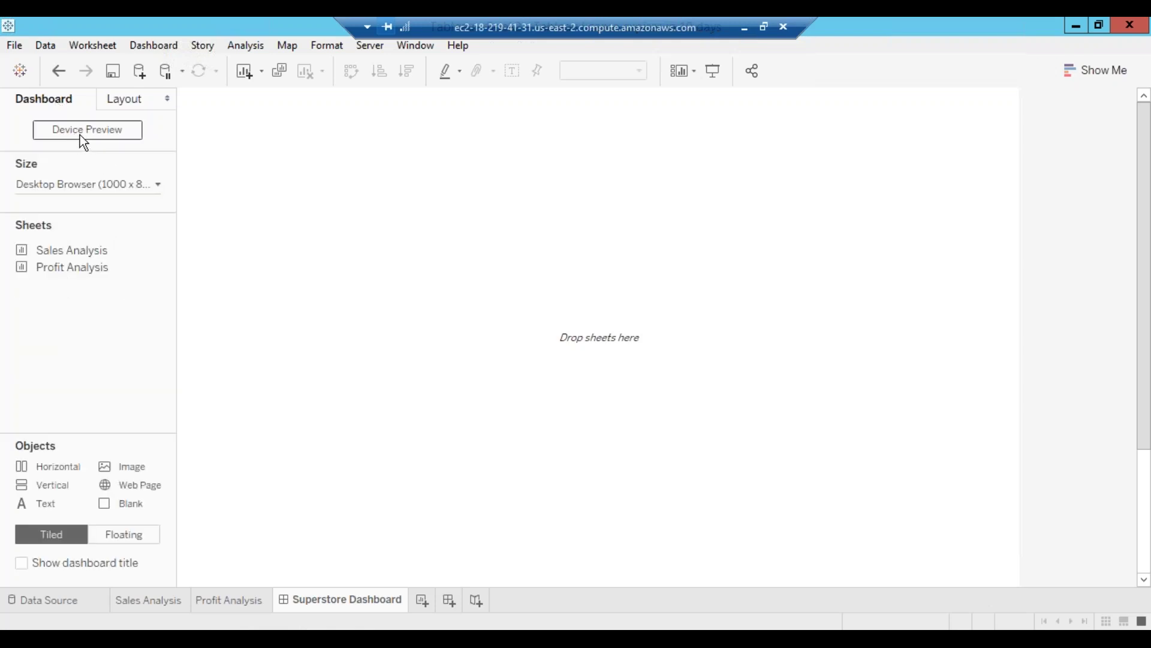
Add a layout container to the blank dashboard and place the Sales Analysis sheet in it, with Profit Analysis above
{"action": "mouse_move", "coordinate": [83, 251]}
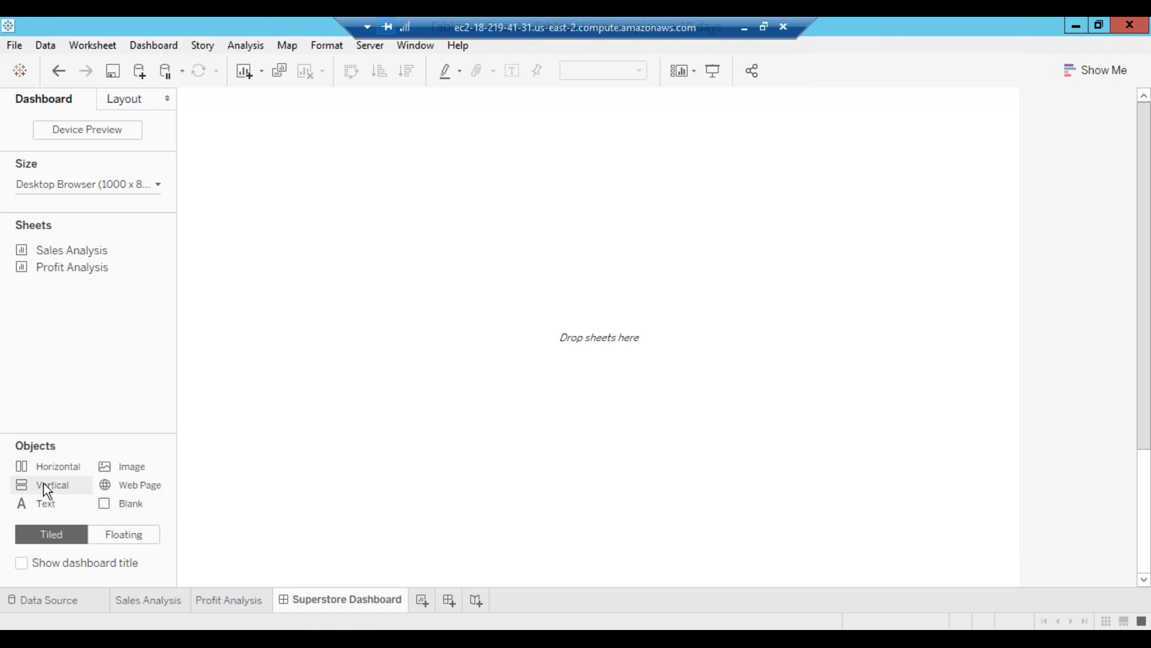
{"action": "left_click_drag", "start_coordinate": [116, 443], "coordinate": [378, 364]}
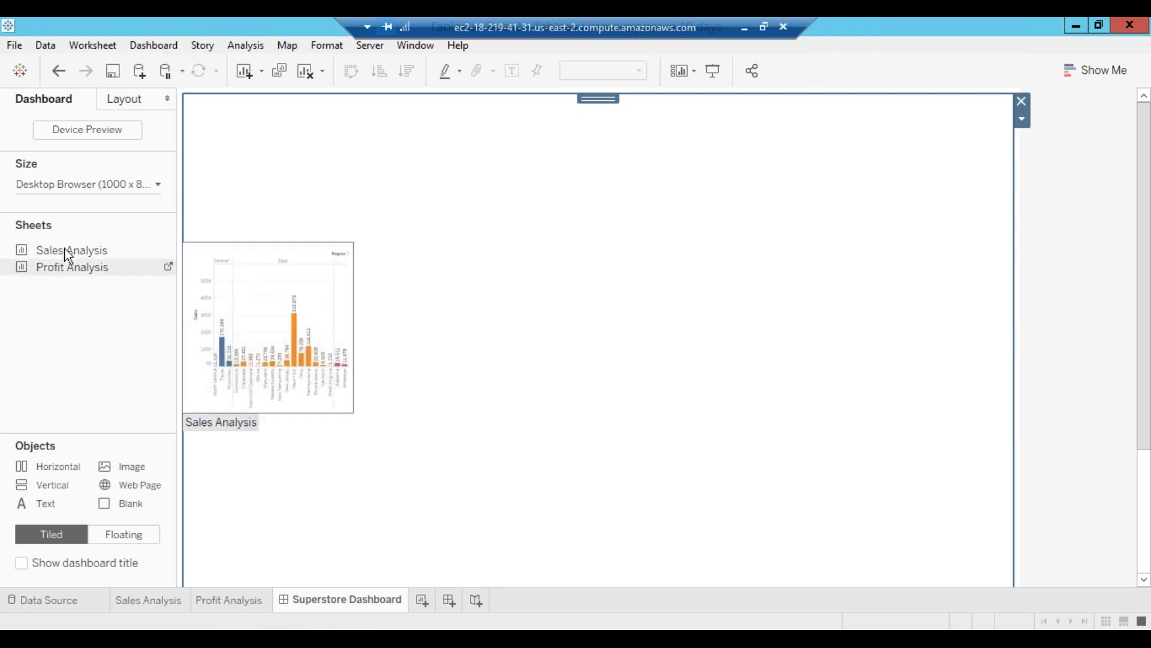
{"action": "left_click_drag", "start_coordinate": [69, 249], "coordinate": [363, 267]}
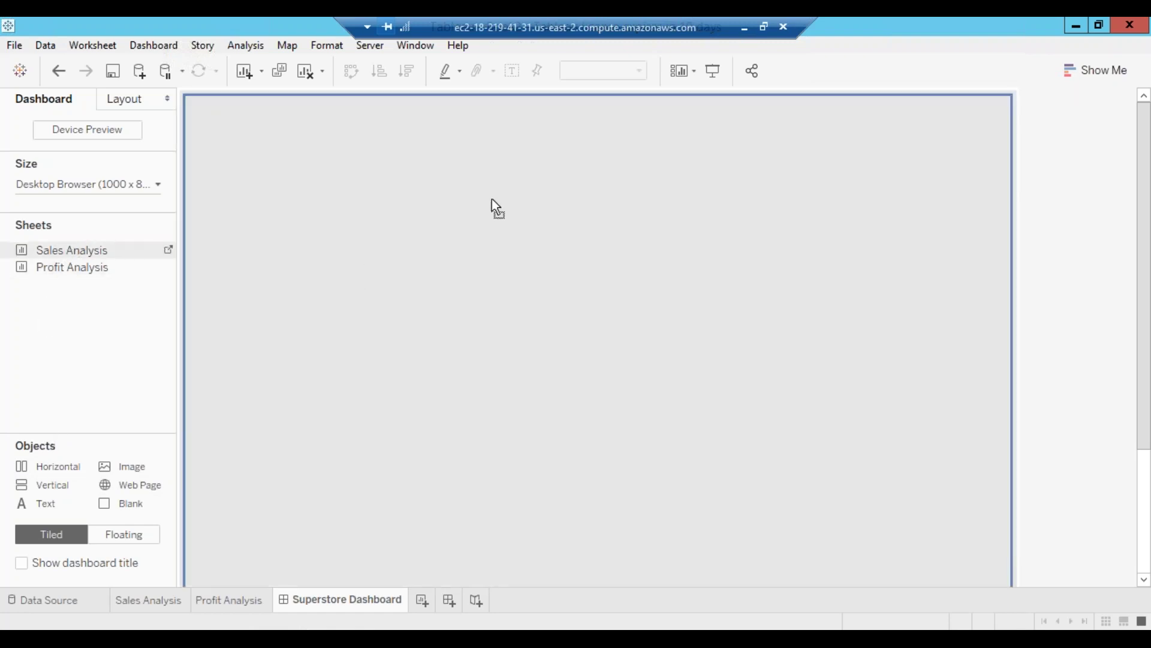
{"action": "left_click_drag", "start_coordinate": [499, 197], "coordinate": [268, 244]}
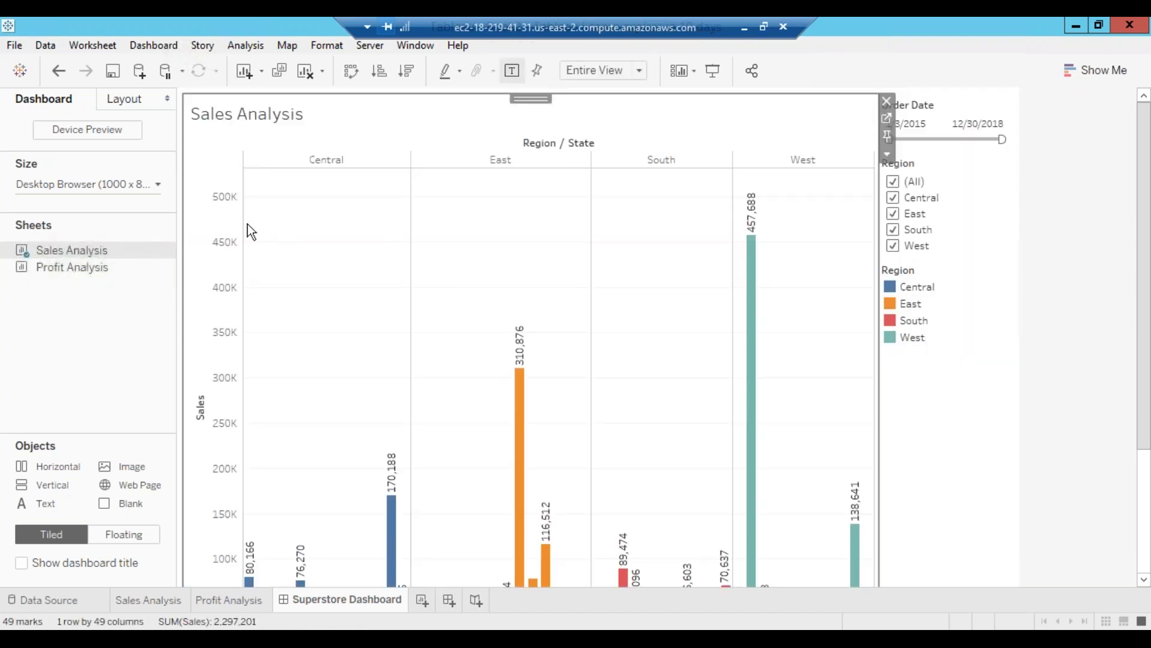
{"action": "left_click_drag", "start_coordinate": [55, 265], "coordinate": [533, 130]}
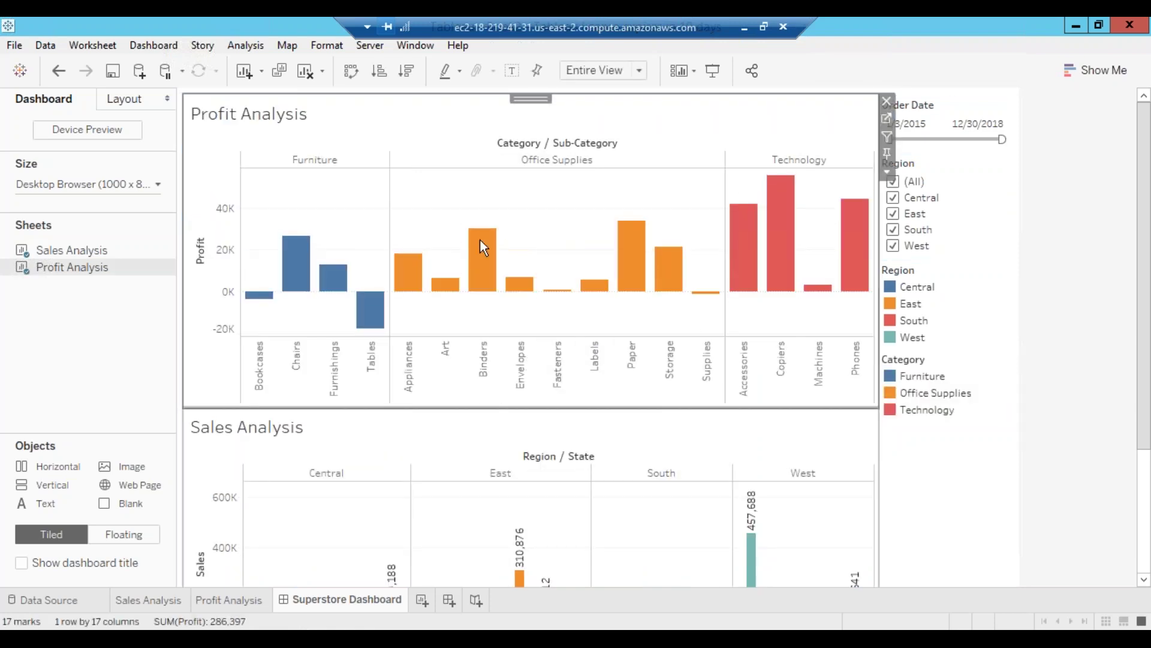
Remove Sales Analysis from the dashboard and add it back above Profit Analysis
{"action": "left_click", "coordinate": [405, 419]}
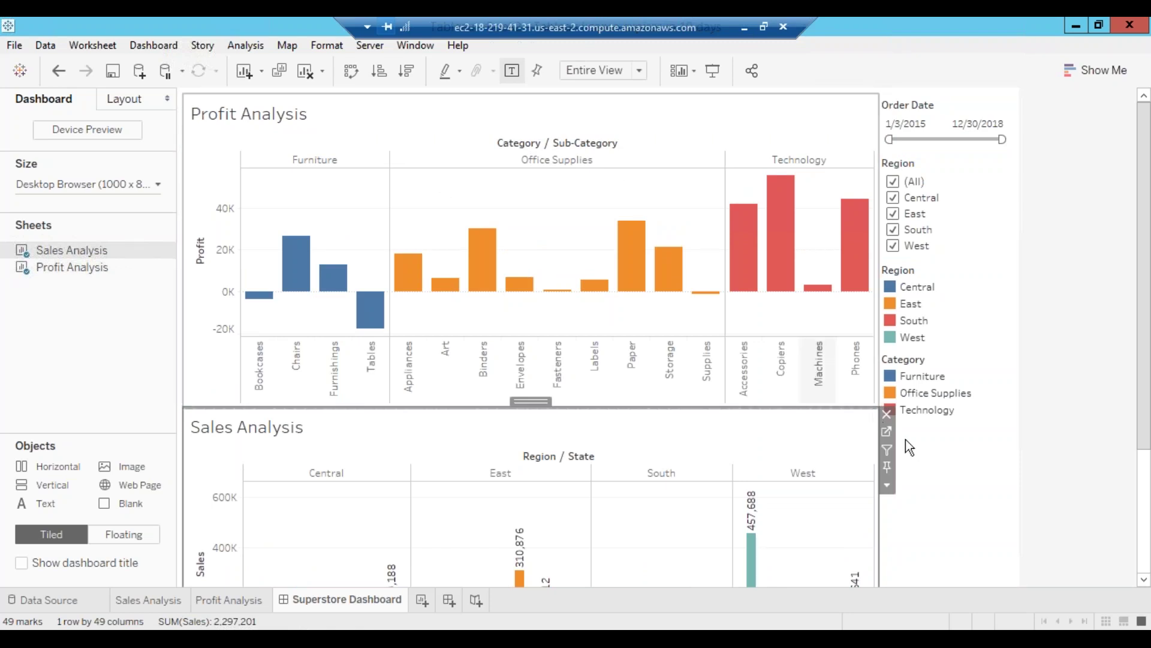
{"action": "left_click", "coordinate": [887, 415]}
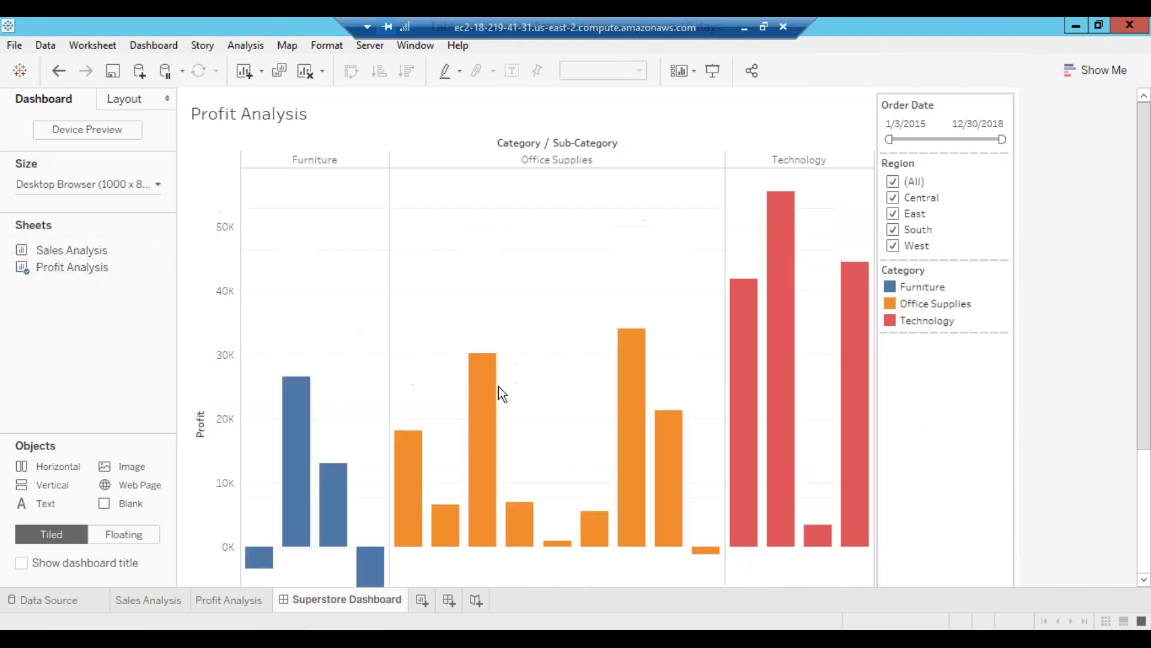
{"action": "left_click_drag", "start_coordinate": [70, 251], "coordinate": [488, 188]}
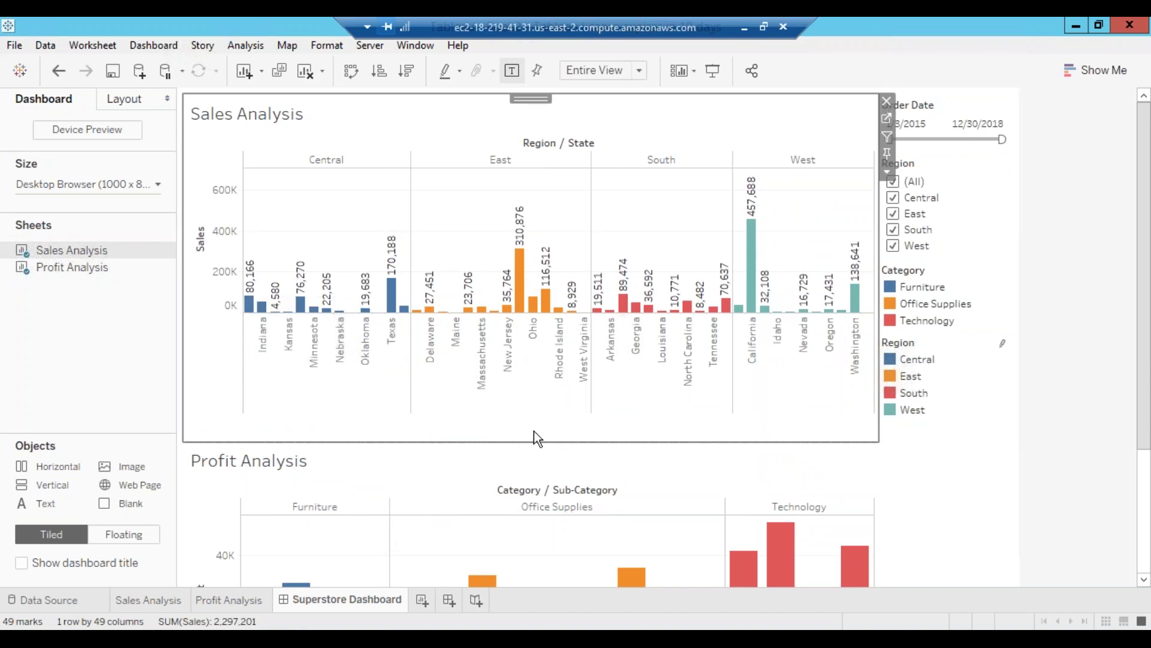
Turn on Device Preview and check how both charts fit the Generic Tablet (1024 x 768) frame
{"action": "left_click", "coordinate": [116, 139]}
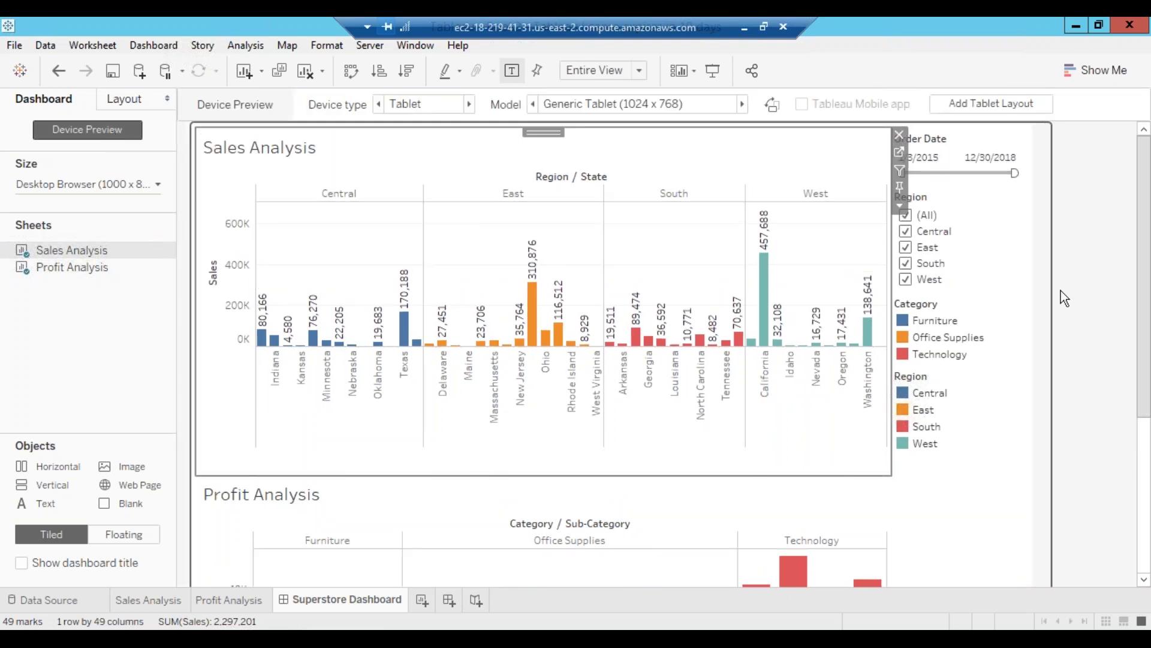
{"action": "left_click_drag", "start_coordinate": [1145, 360], "coordinate": [1146, 429]}
{"action": "scroll", "coordinate": [1147, 338], "scroll_direction": "down", "scroll_amount": 2}
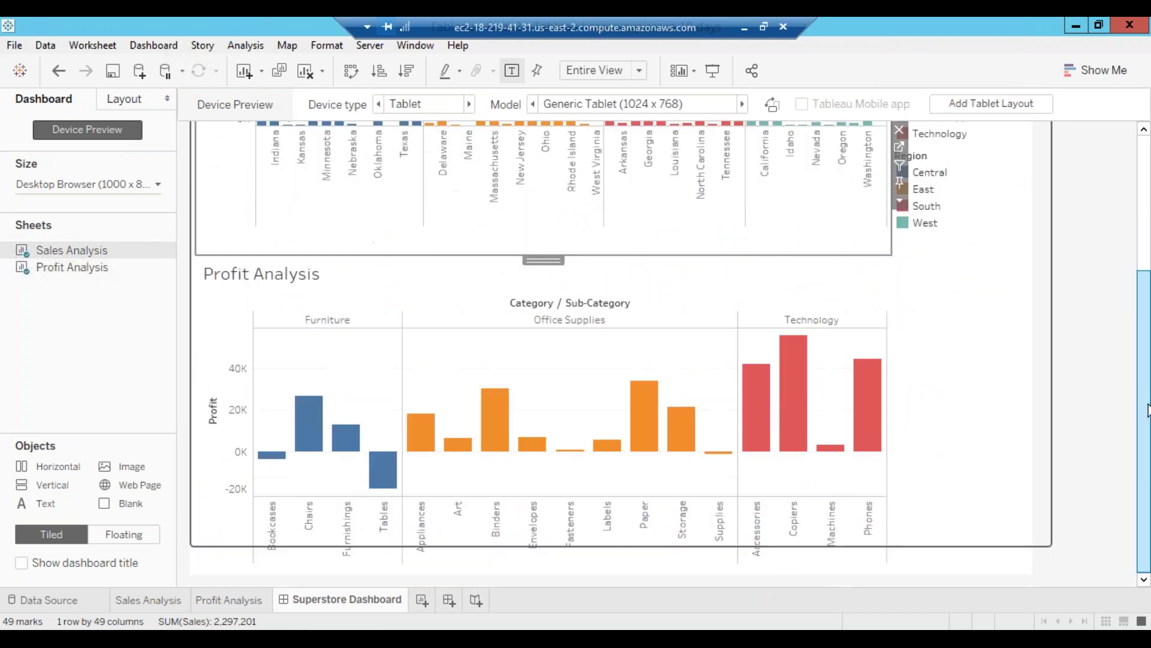
{"action": "scroll", "coordinate": [1147, 337], "scroll_direction": "up", "scroll_amount": 4}
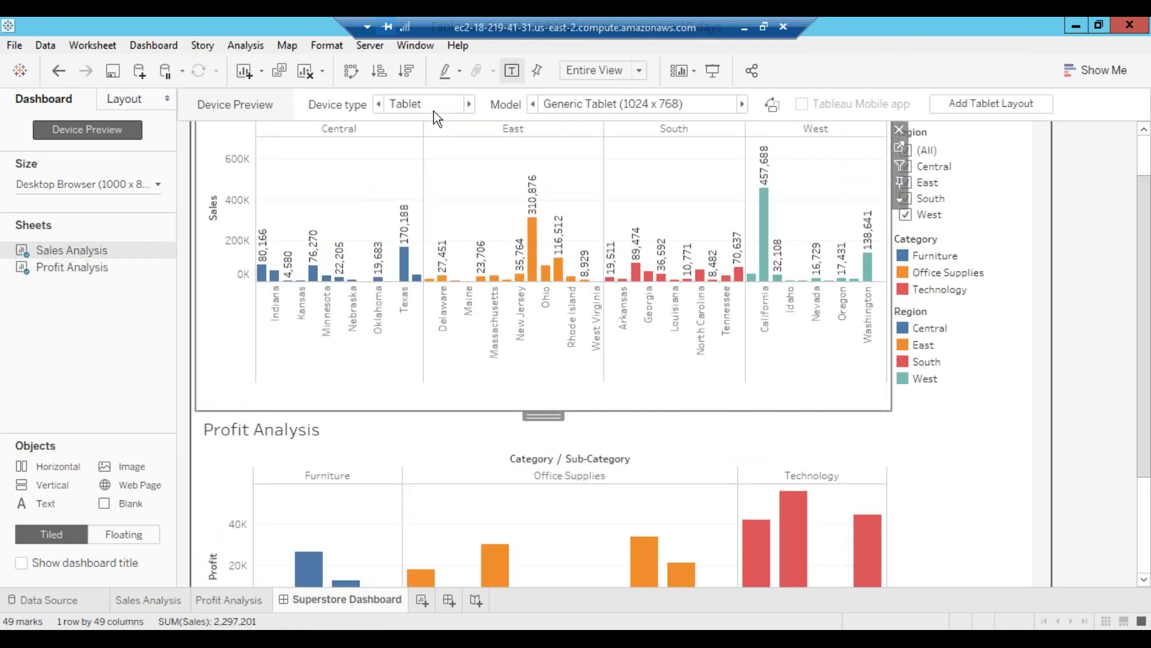
Preview the dashboard as Phone, Default and Desktop, including the iPad Pro 12.9-inch model, and return to Tablet
{"action": "left_click", "coordinate": [470, 105]}
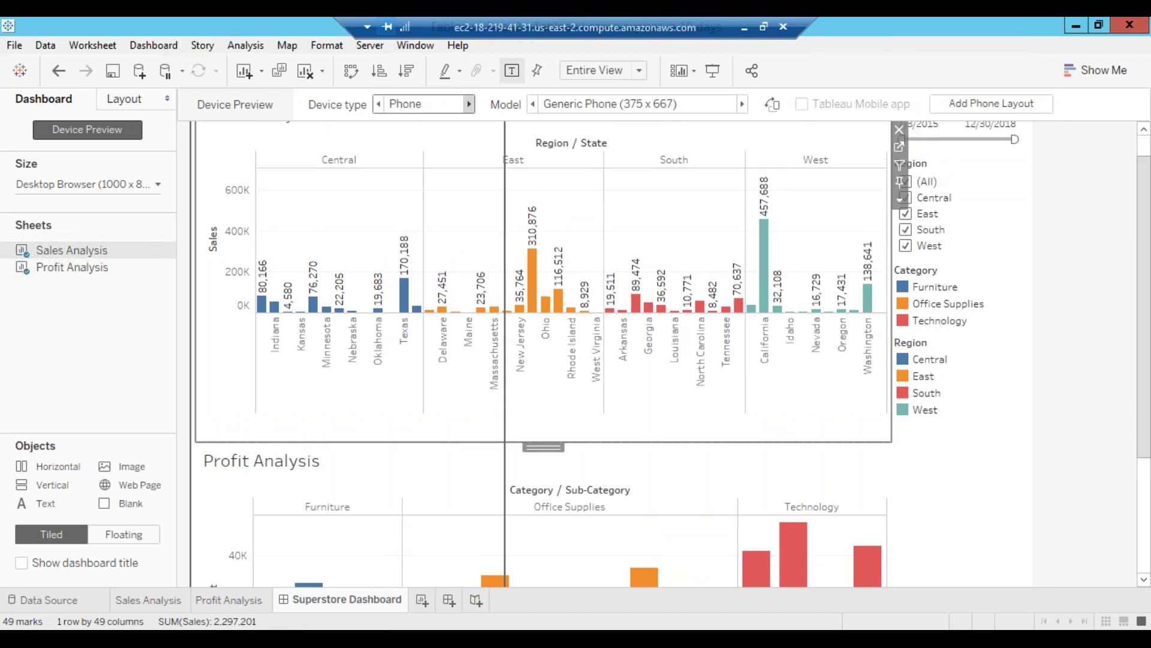
{"action": "left_click", "coordinate": [470, 105]}
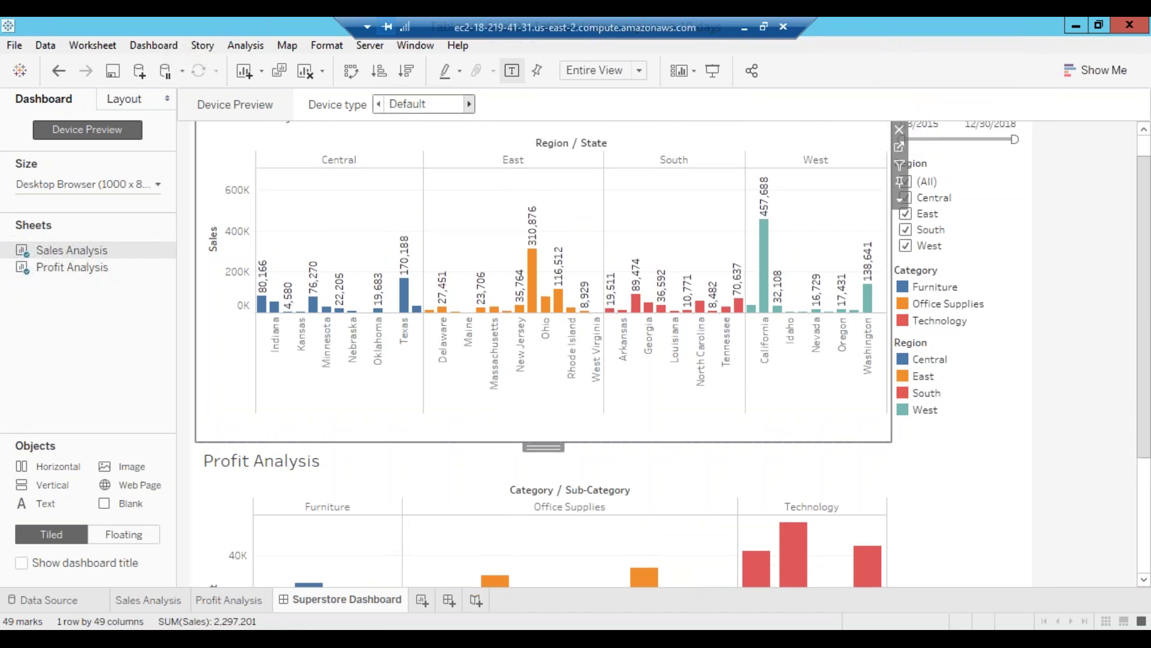
{"action": "left_click", "coordinate": [470, 104]}
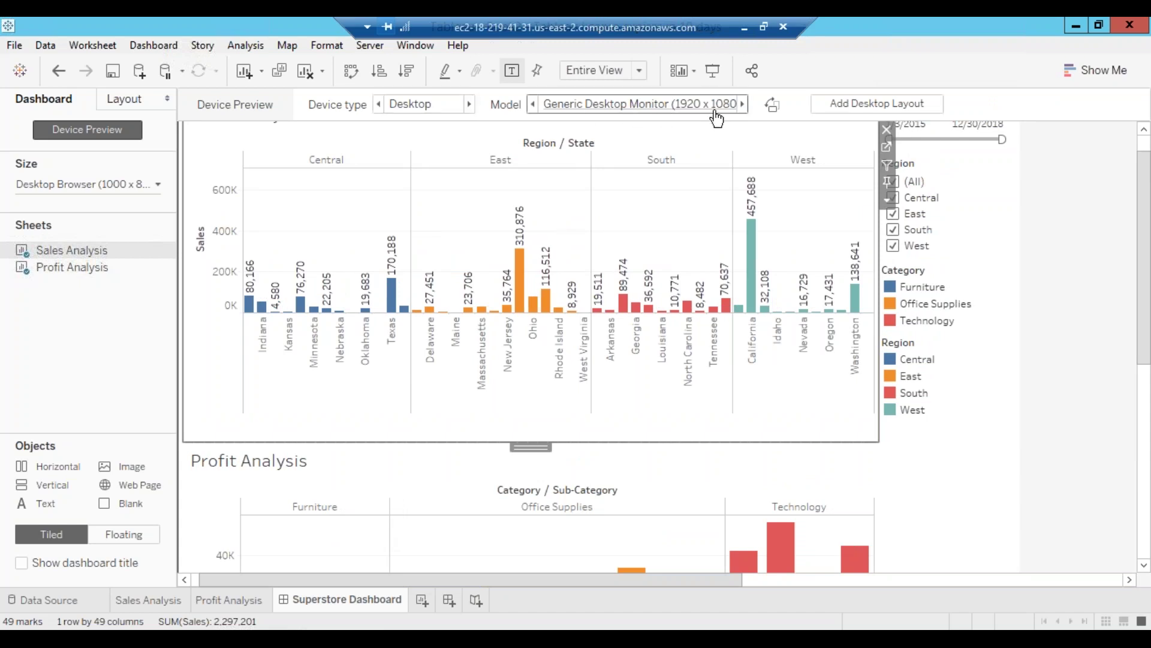
{"action": "left_click", "coordinate": [743, 103]}
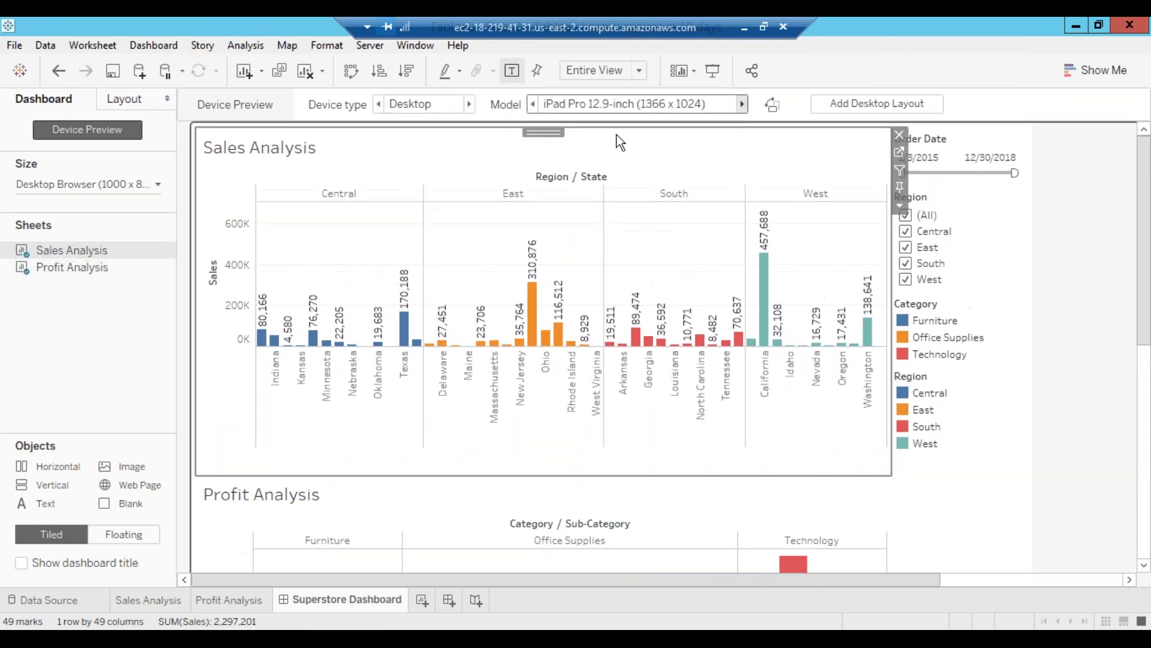
{"action": "left_click", "coordinate": [470, 105]}
{"action": "left_click", "coordinate": [469, 104]}
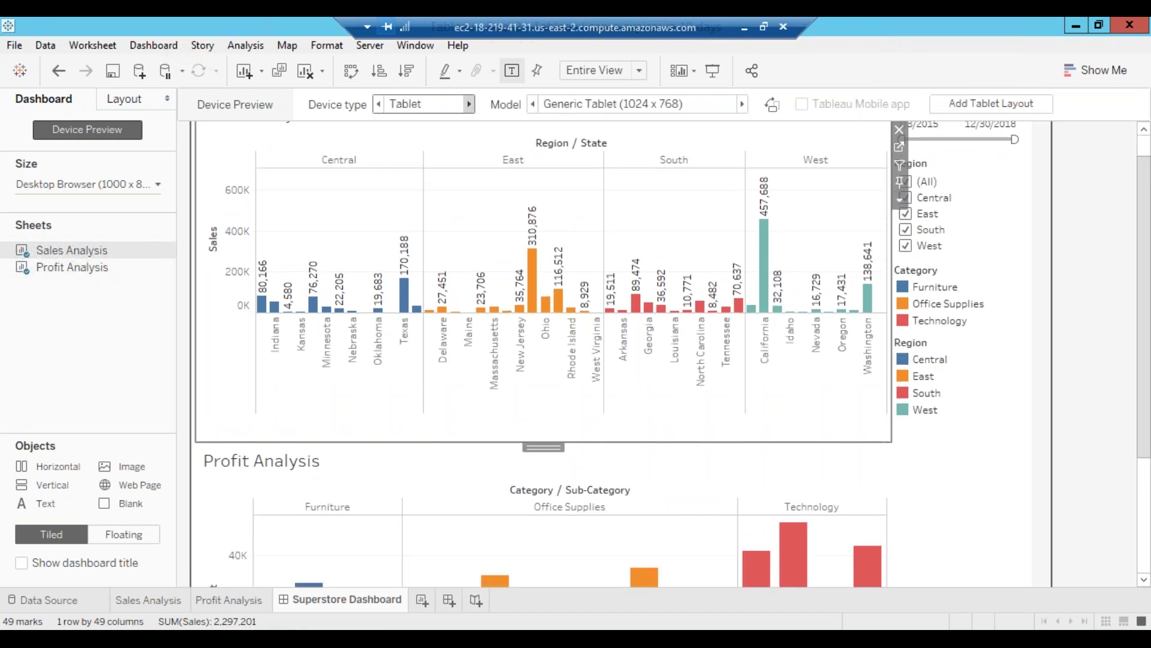
Compare the dashboard preview across phone models, from iPhone 7 Plus to Samsung Galaxy S Family (360 x 640)
{"action": "left_click", "coordinate": [744, 109]}
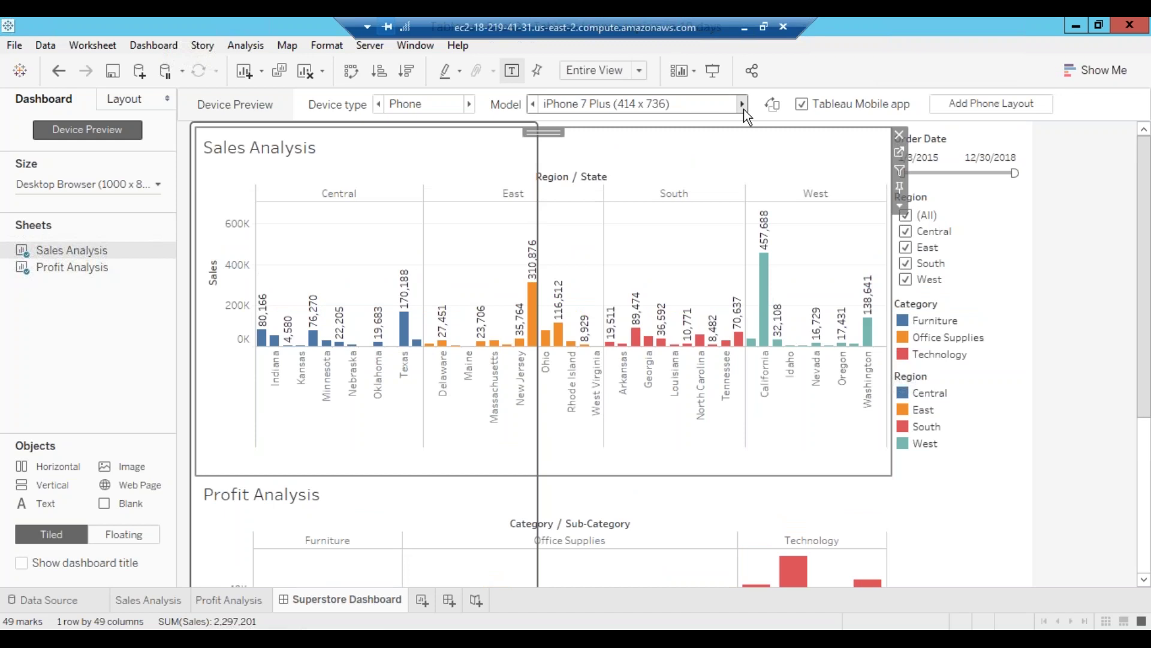
{"action": "left_click", "coordinate": [743, 106]}
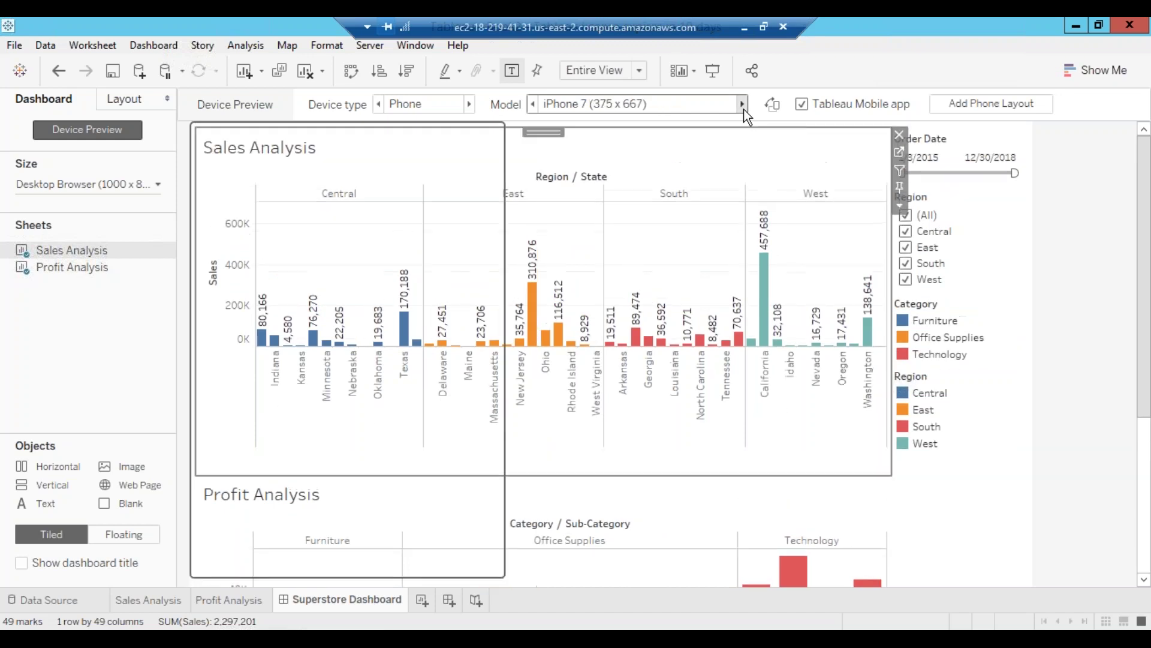
{"action": "left_click", "coordinate": [743, 109]}
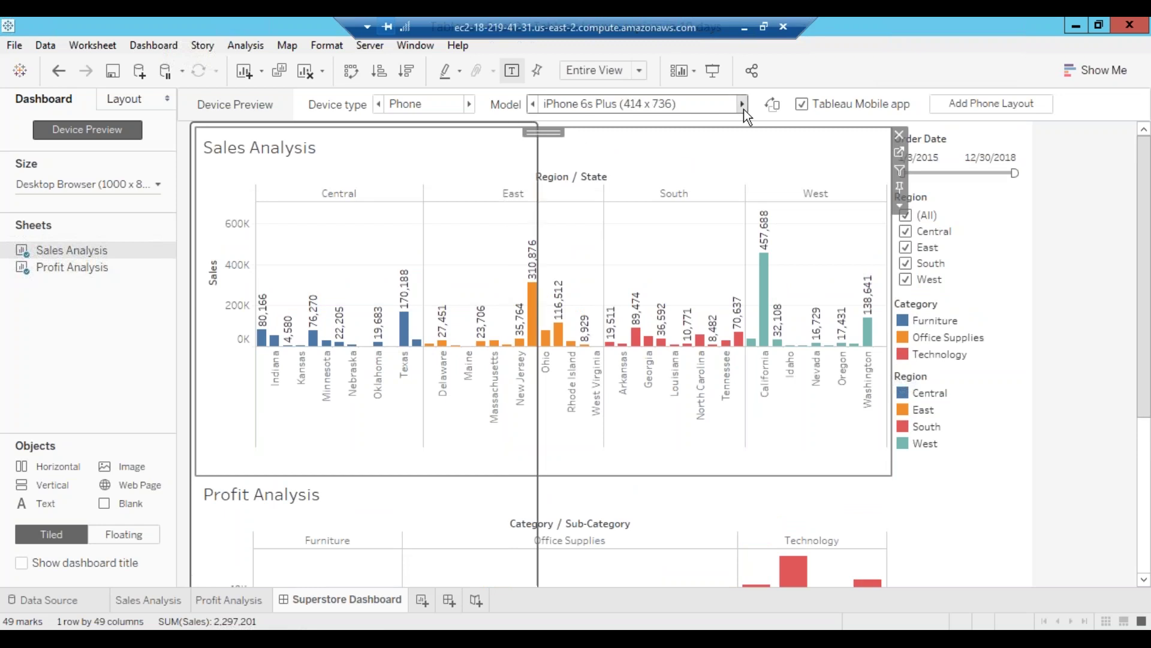
{"action": "left_click", "coordinate": [743, 109]}
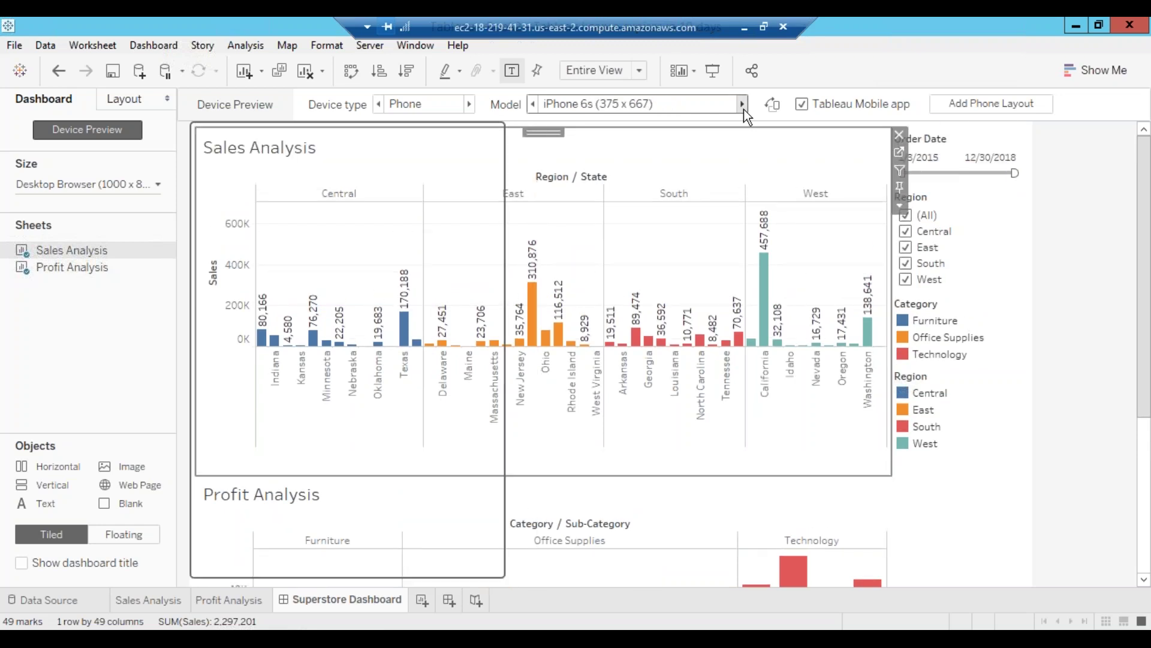
{"action": "left_click", "coordinate": [744, 109]}
{"action": "left_click", "coordinate": [743, 109]}
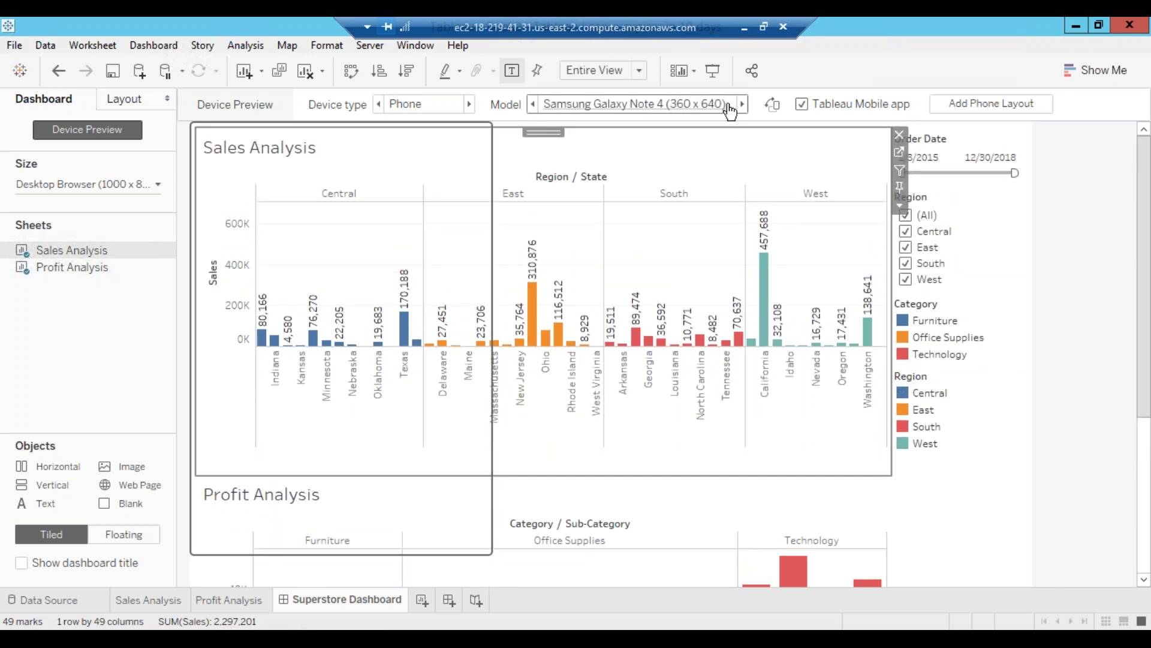
{"action": "left_click", "coordinate": [742, 104]}
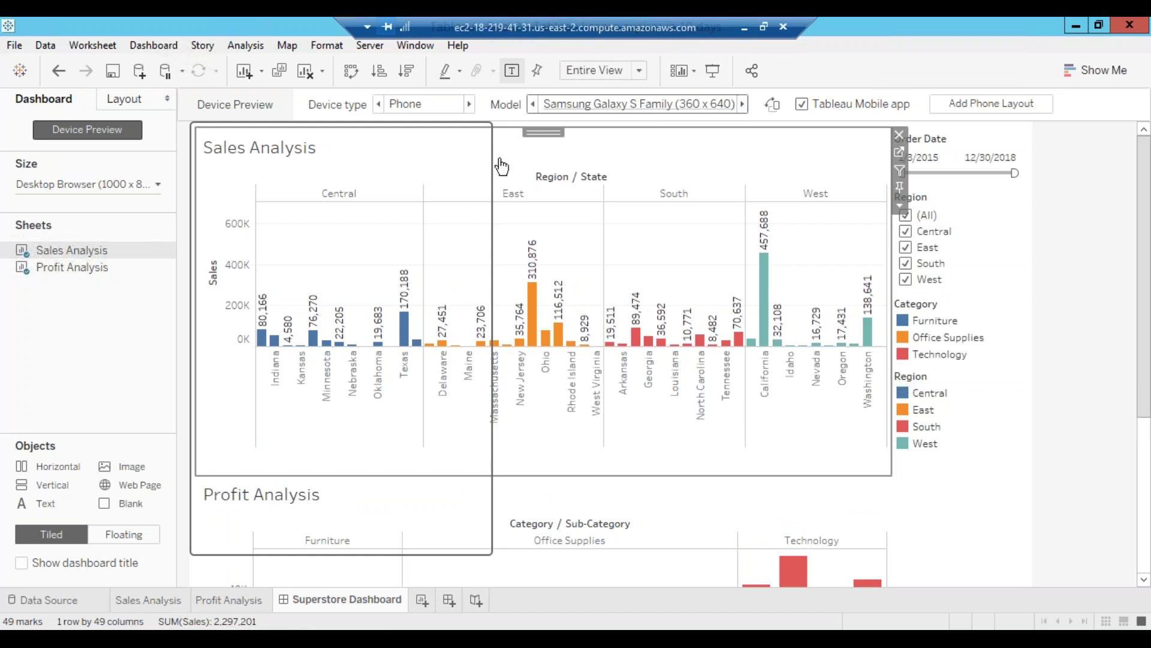
Check the phone preview in landscape, restore portrait orientation and set the device type to Default
{"action": "left_click", "coordinate": [765, 113]}
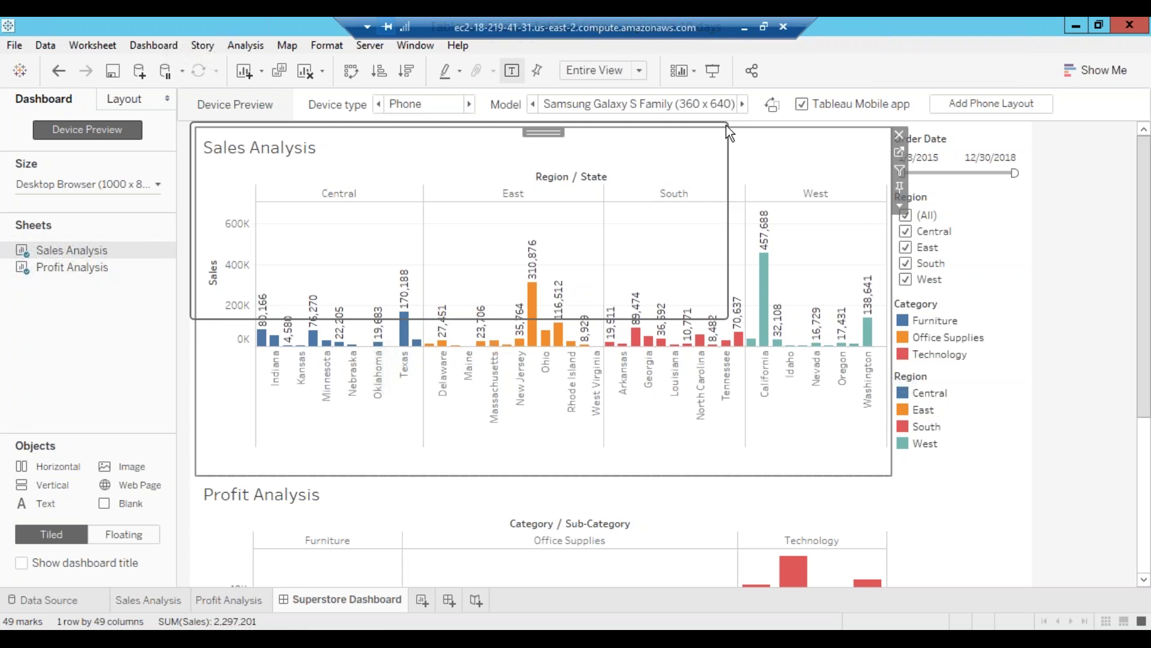
{"action": "left_click", "coordinate": [778, 103]}
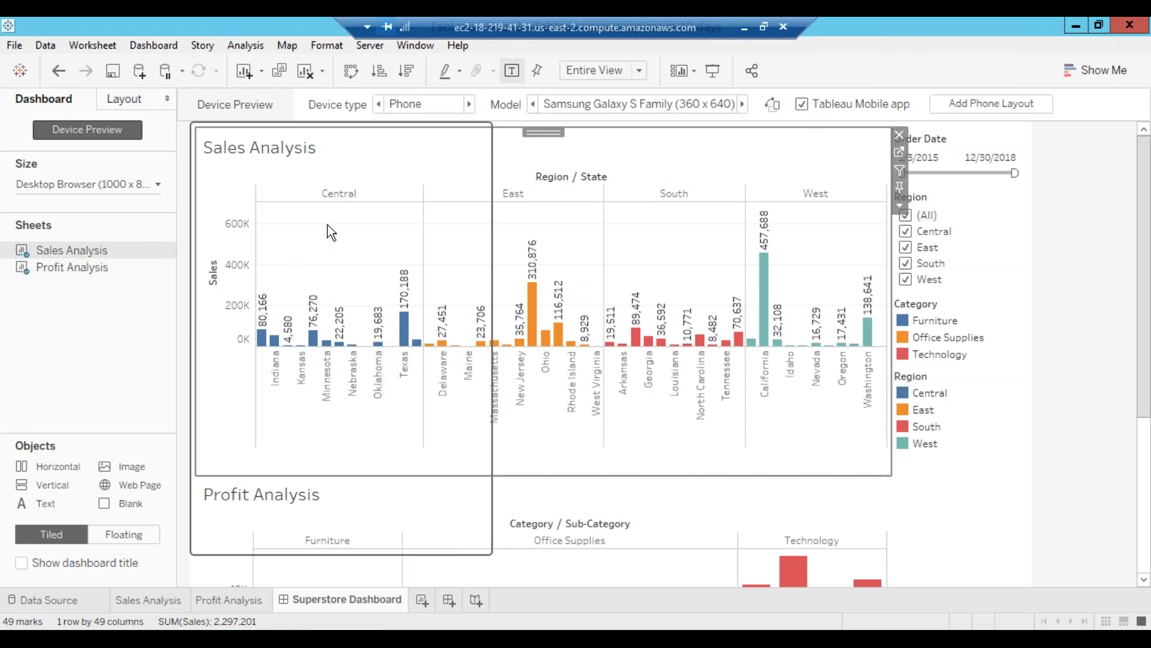
{"action": "left_click", "coordinate": [468, 107]}
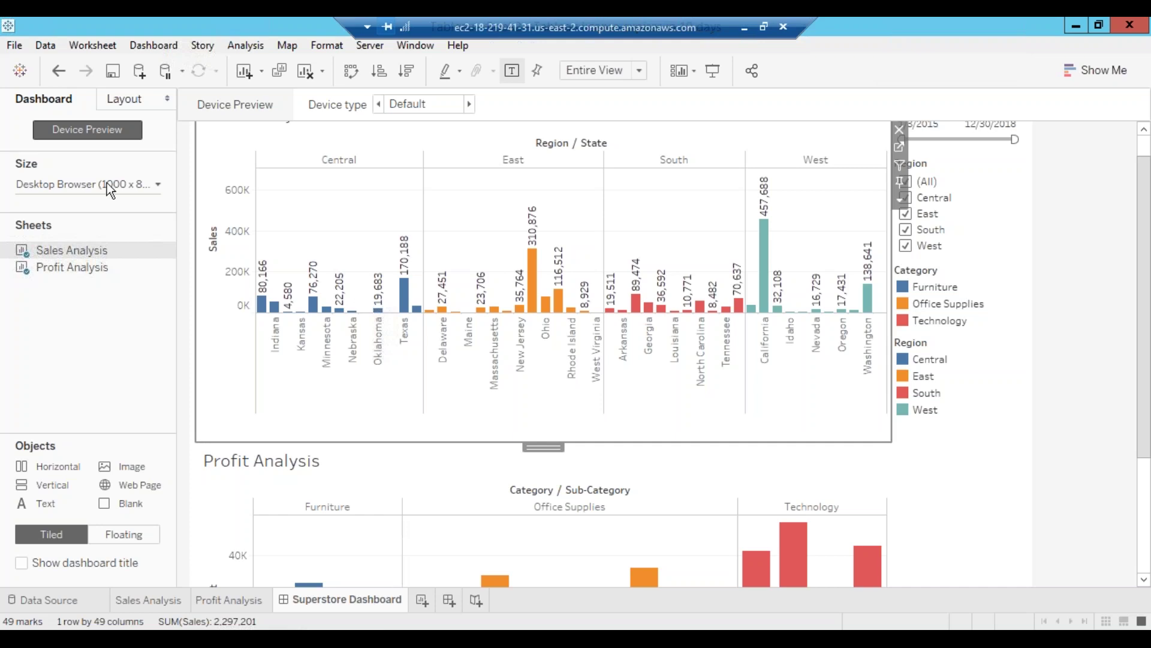
Change the dashboard size from fixed to Automatic so it resizes to fit any screen
{"action": "left_click", "coordinate": [157, 187]}
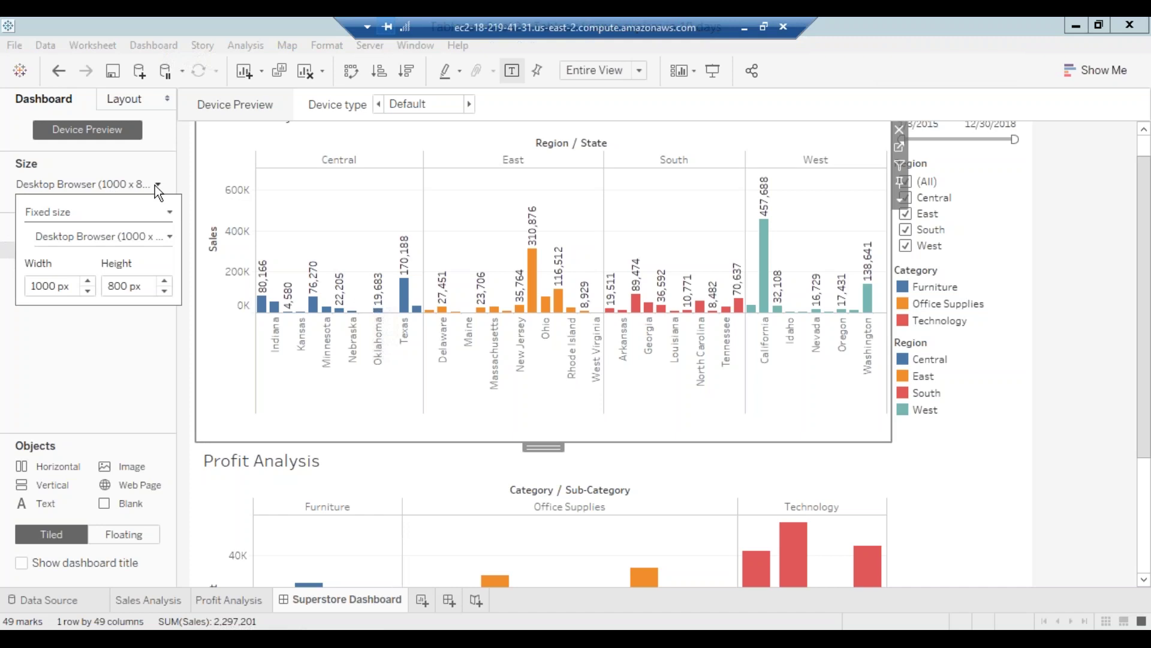
{"action": "left_click", "coordinate": [155, 185]}
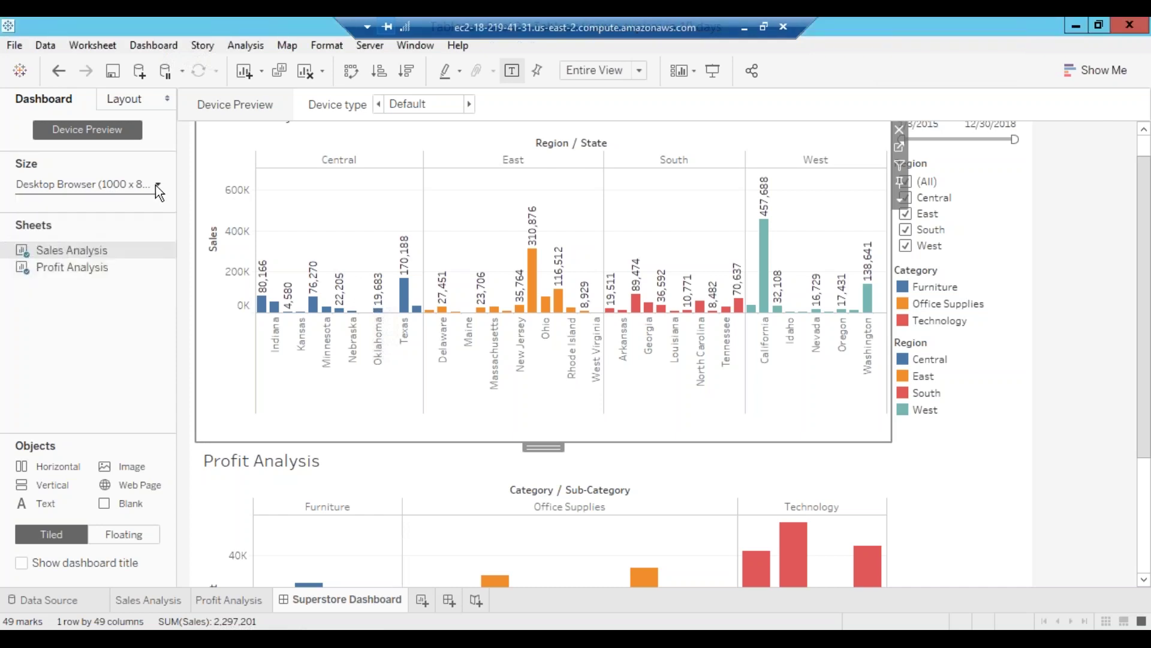
{"action": "left_click", "coordinate": [157, 184]}
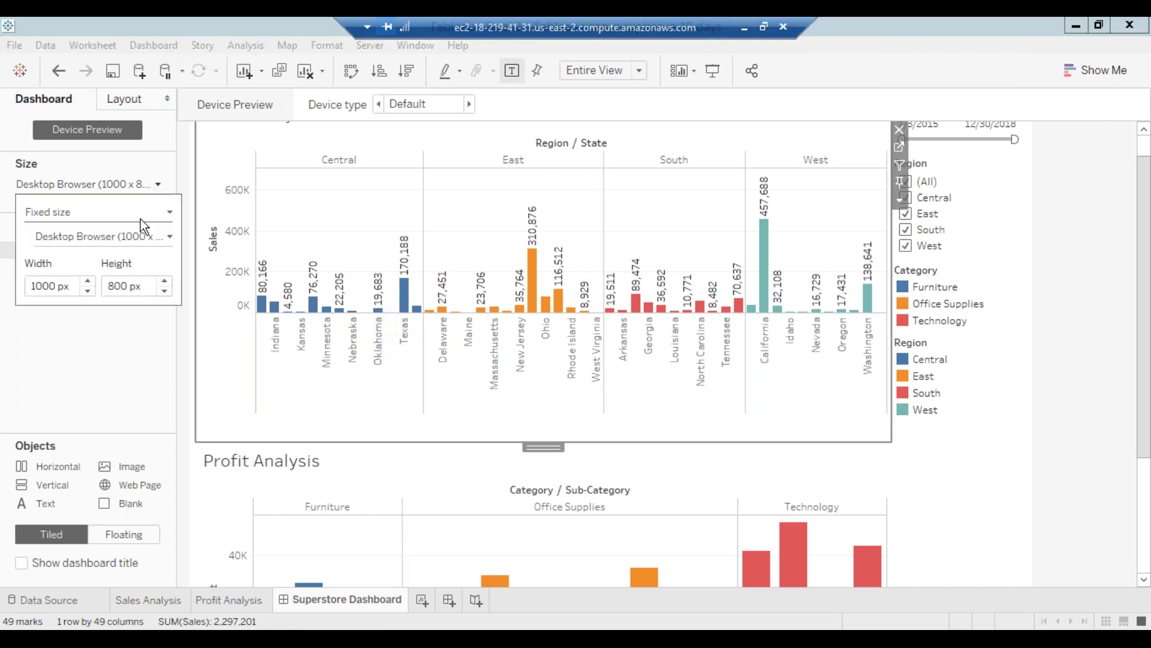
{"action": "left_click", "coordinate": [169, 212]}
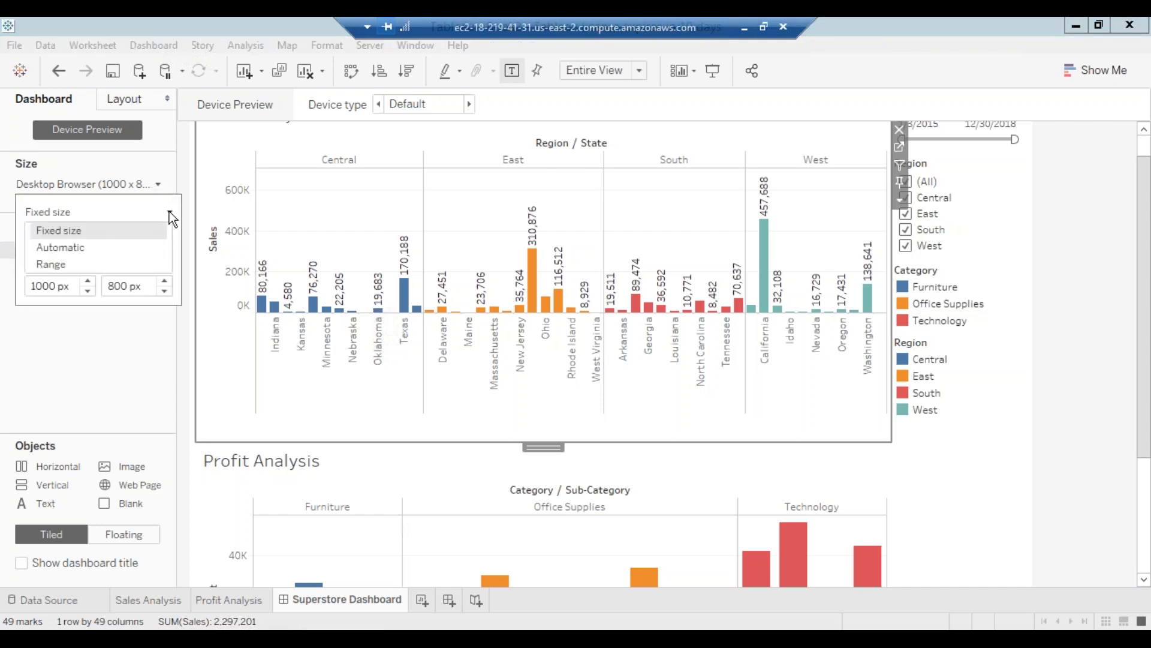
{"action": "left_click", "coordinate": [124, 247]}
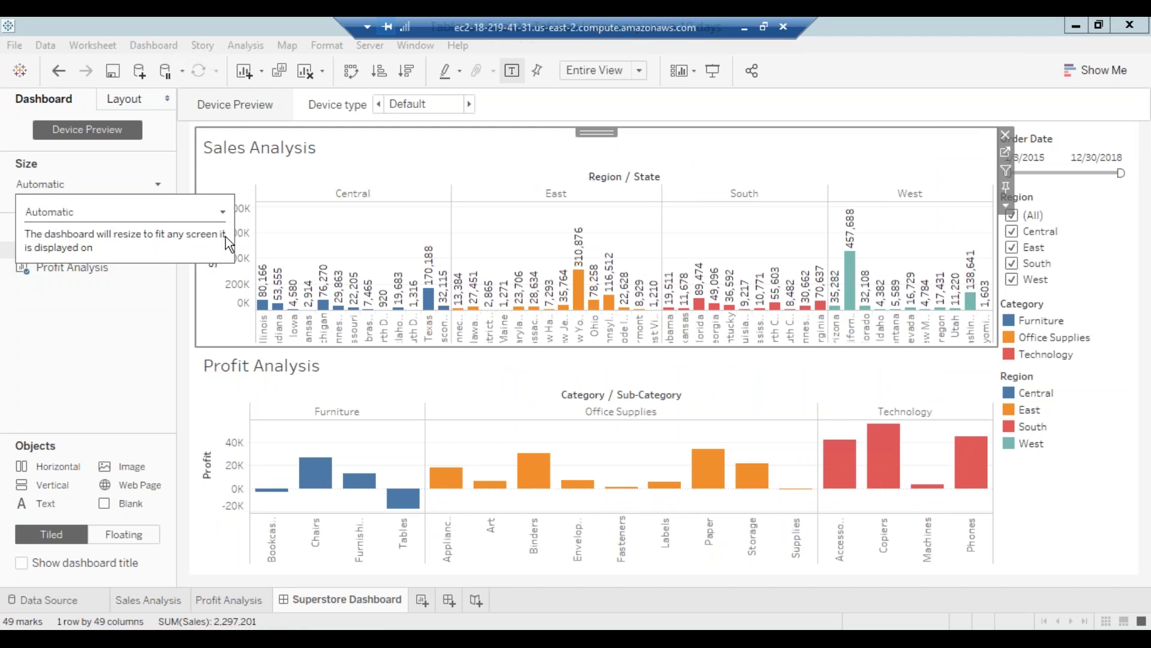
{"action": "left_click", "coordinate": [124, 313]}
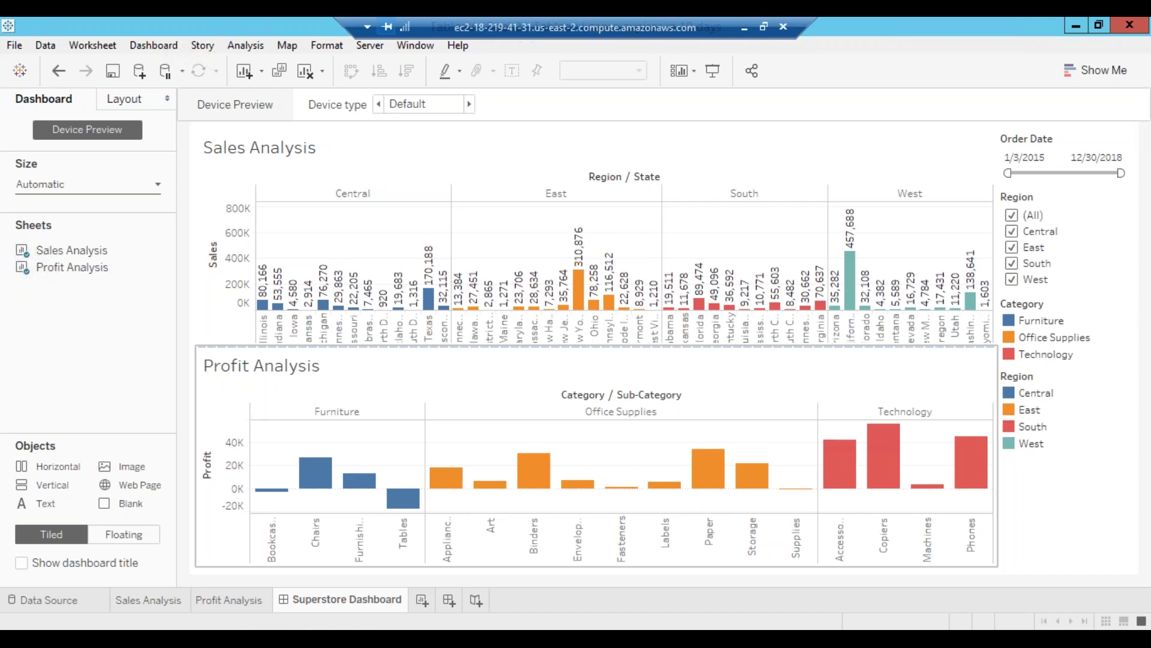
Review the dashboard's size setting and the fit options for the Sales Analysis chart, keeping Entire View
{"action": "left_click", "coordinate": [153, 182]}
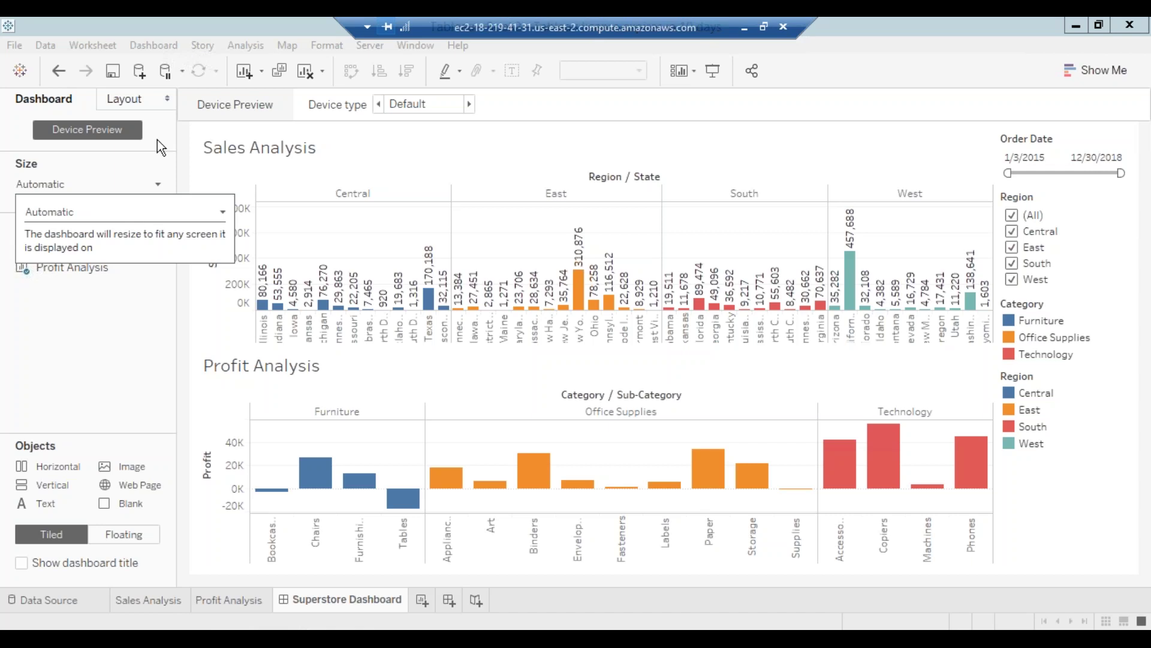
{"action": "left_click", "coordinate": [490, 178]}
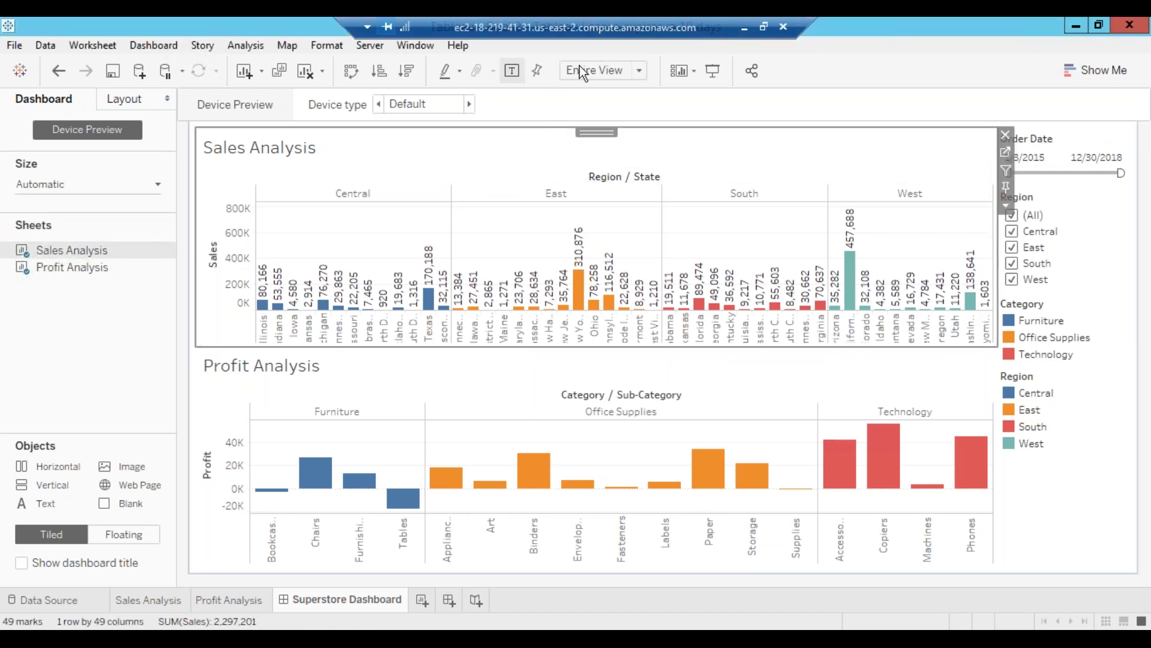
{"action": "left_click", "coordinate": [638, 70]}
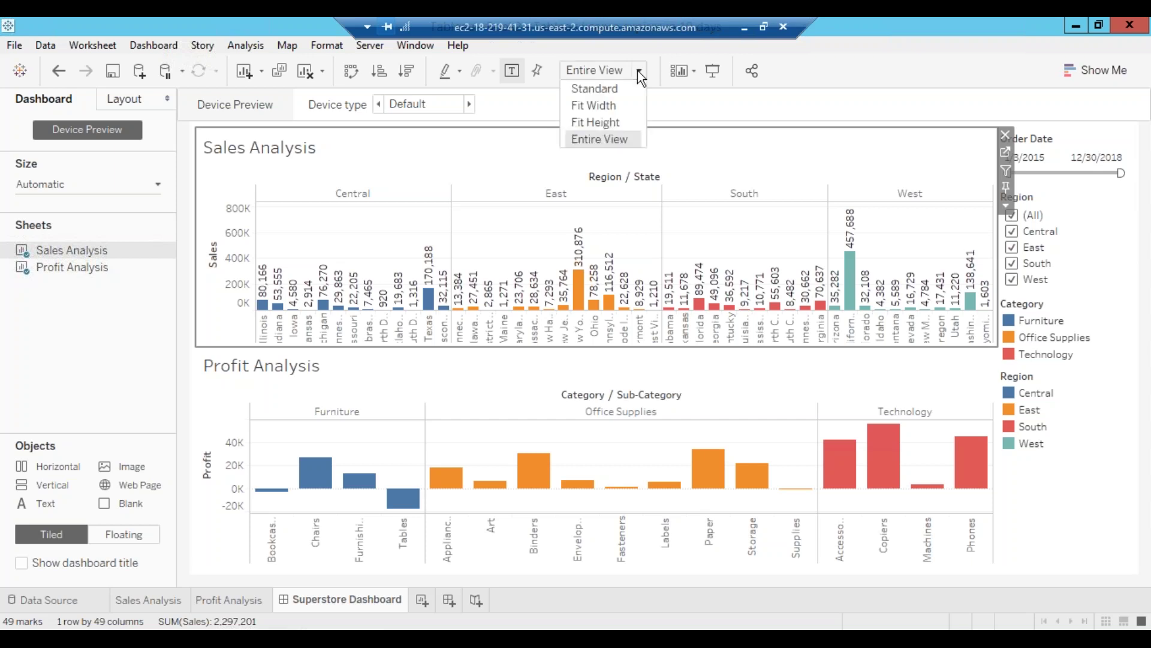
{"action": "left_click", "coordinate": [604, 138]}
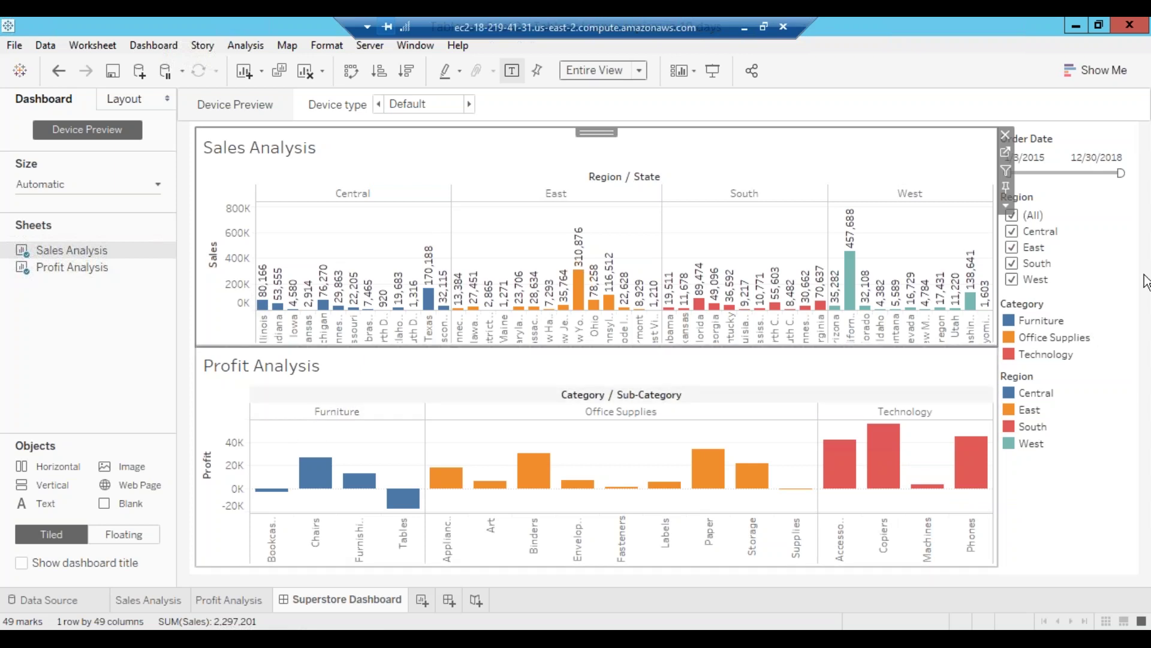
{"action": "left_click", "coordinate": [1125, 252]}
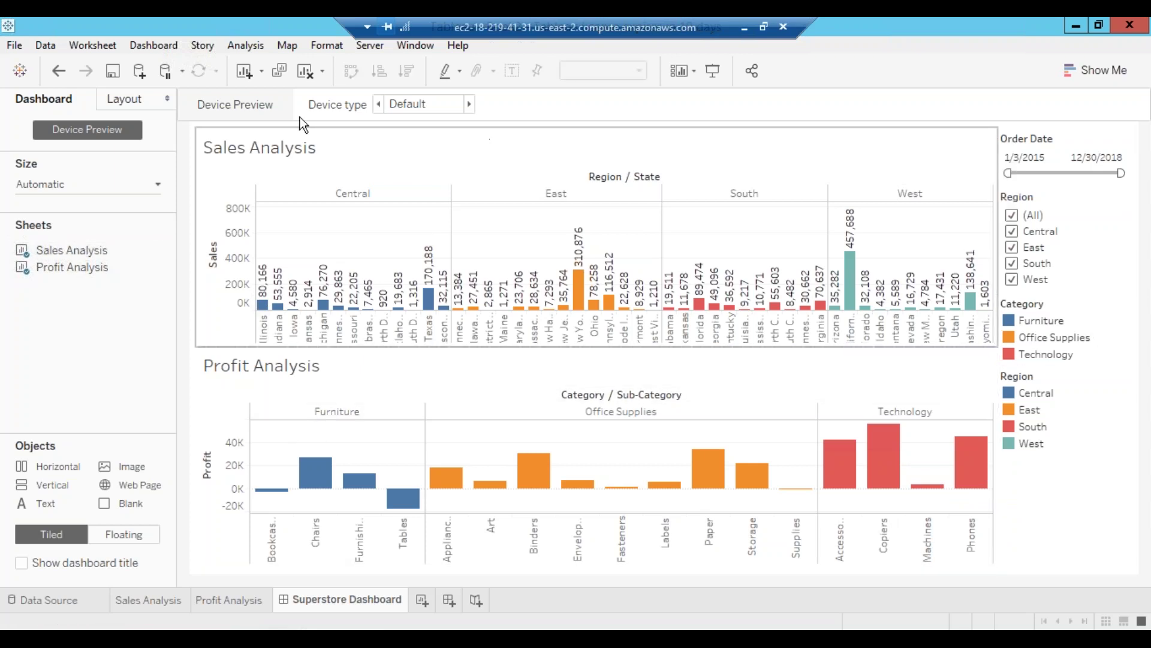
Examine the Tableau Server sign-in dialog and its server address field, and cancel without connecting
{"action": "left_click", "coordinate": [371, 46]}
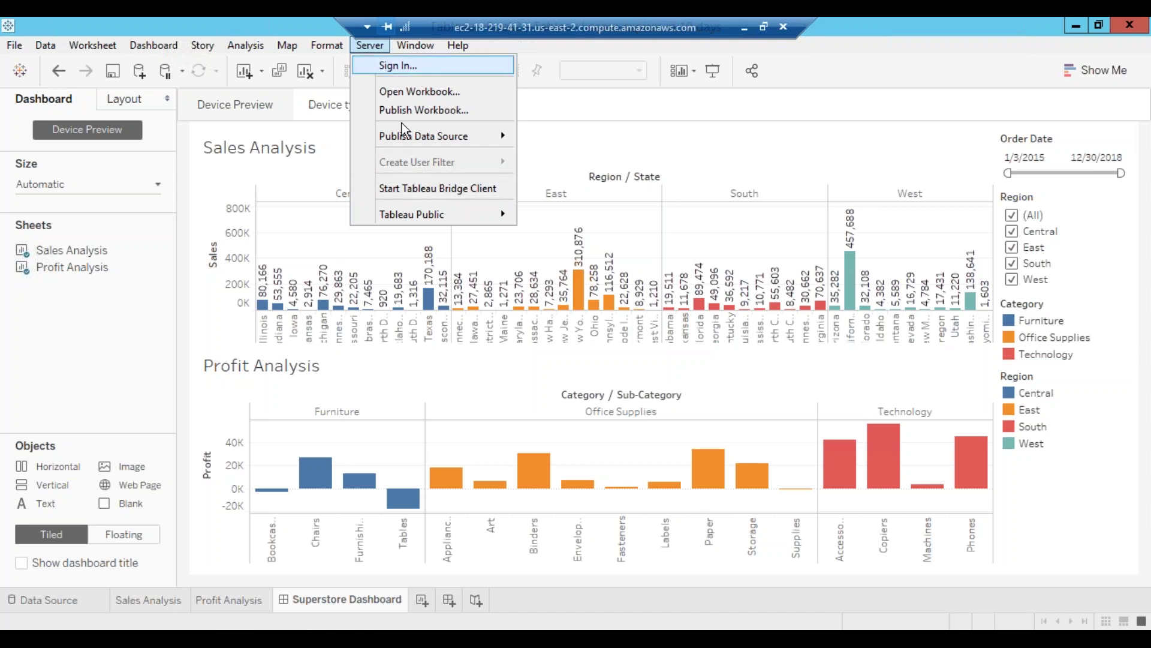
{"action": "left_click", "coordinate": [415, 67]}
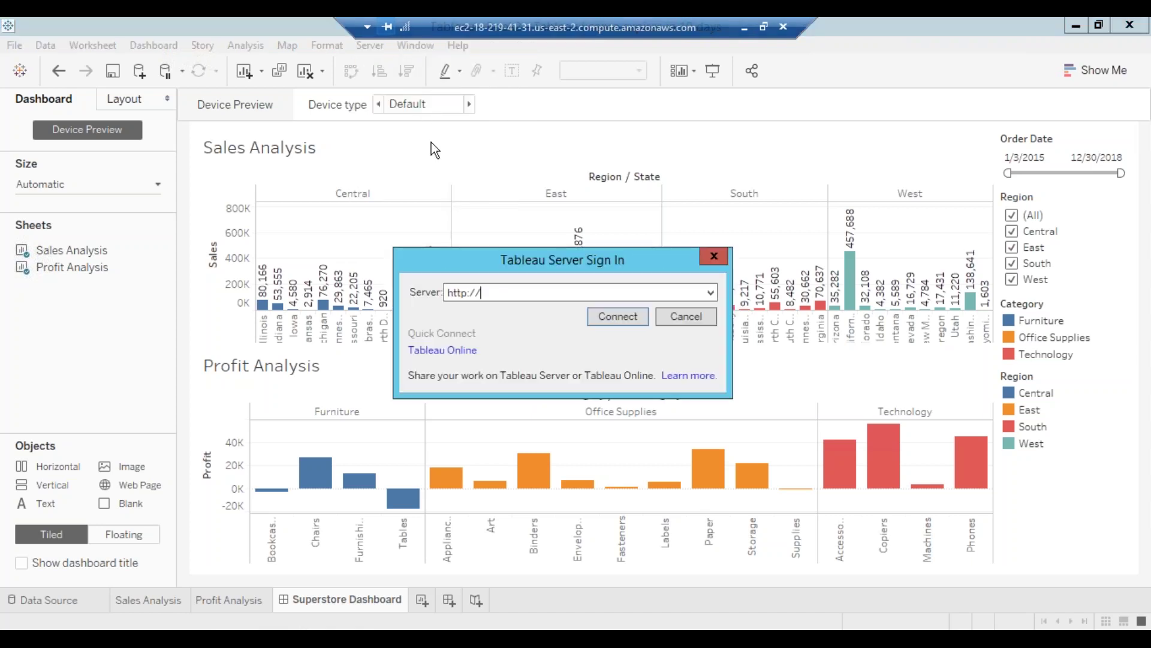
{"action": "left_click", "coordinate": [509, 294]}
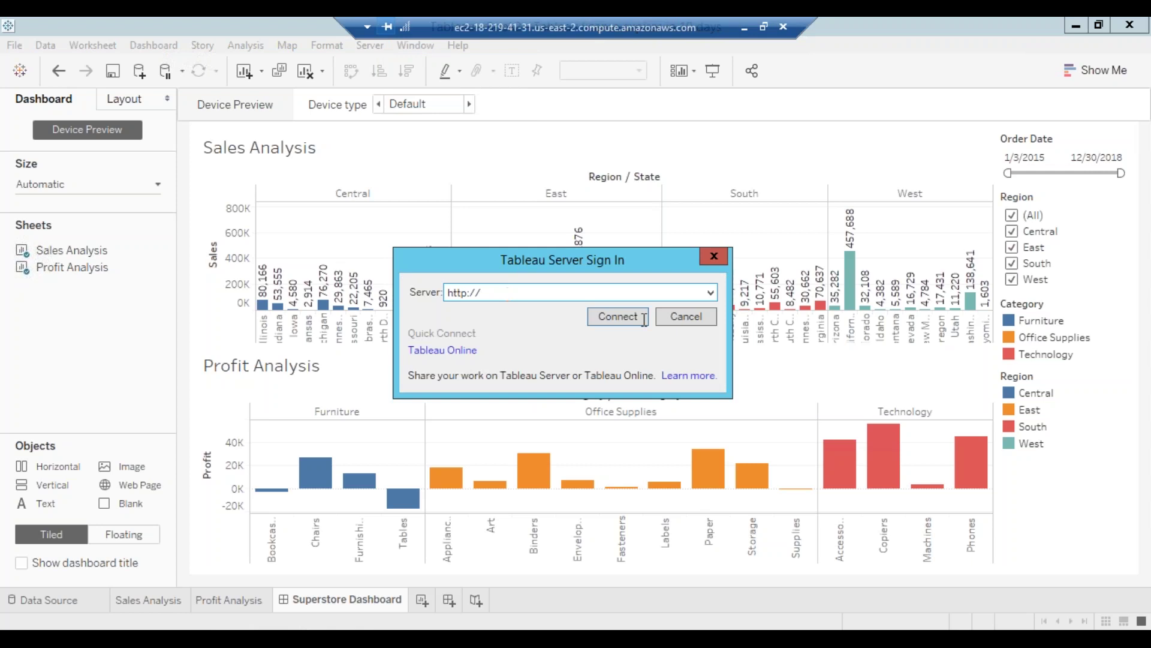
{"action": "left_click", "coordinate": [685, 323]}
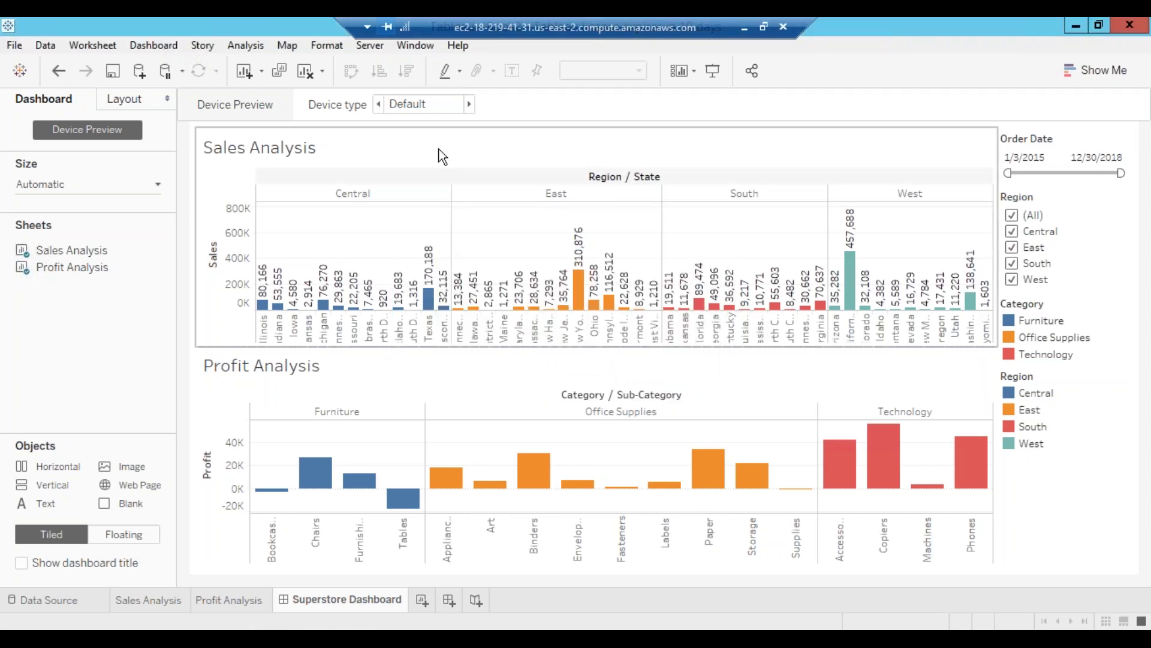
{"action": "left_click", "coordinate": [384, 49]}
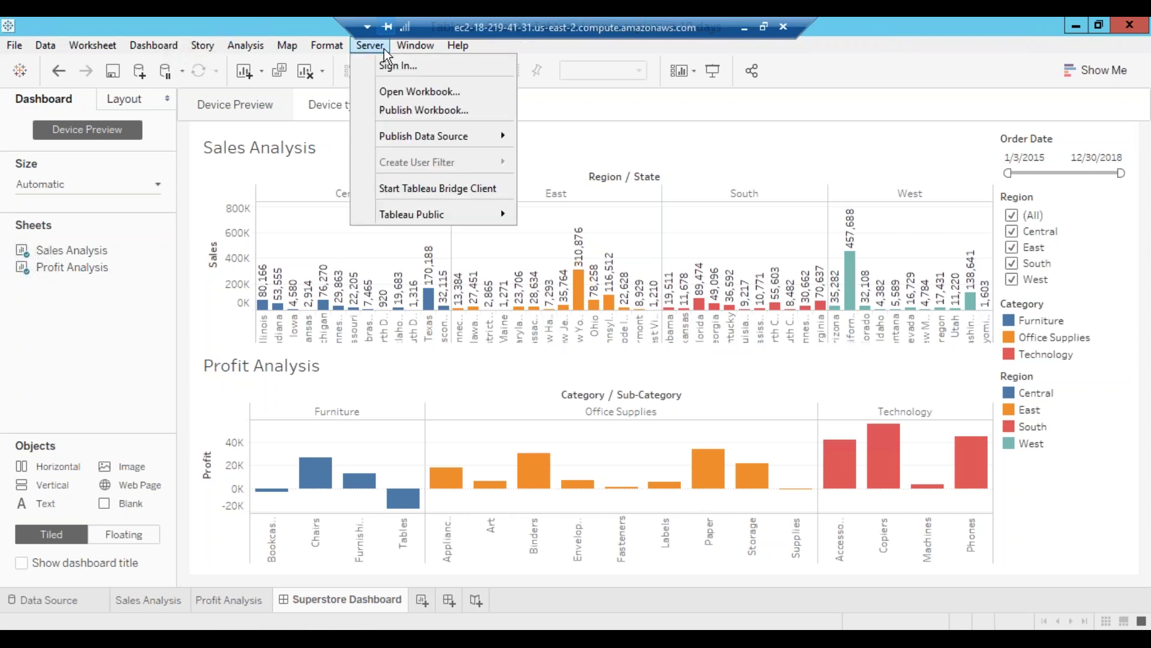
{"action": "left_click", "coordinate": [384, 48]}
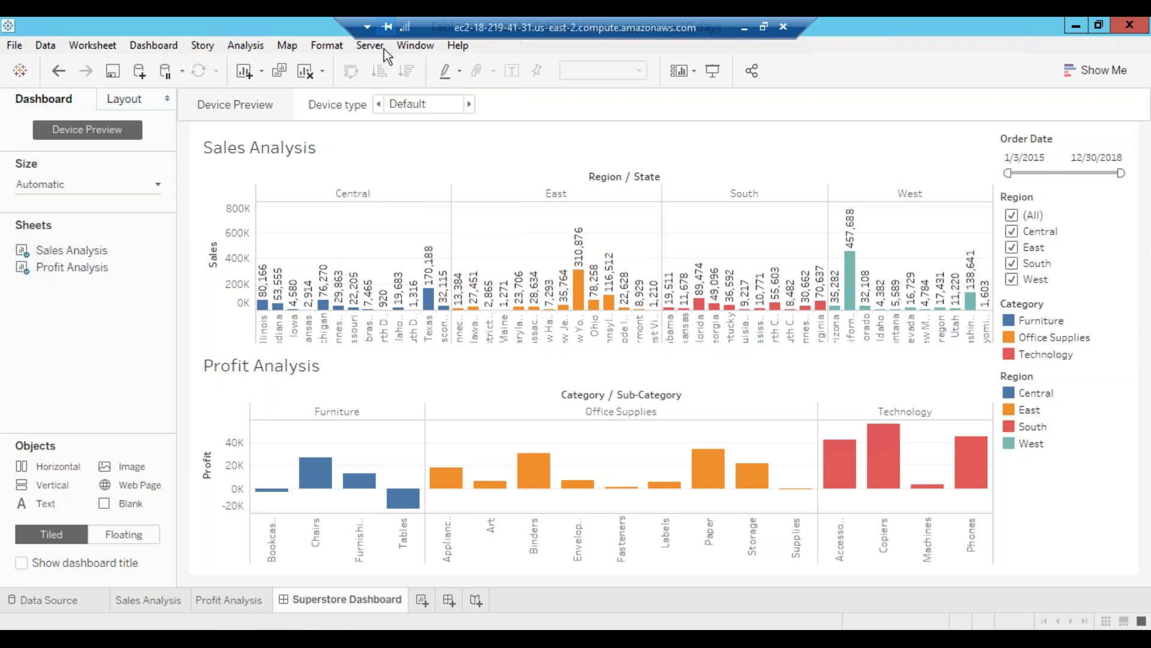
Open Save to Tableau Public As, inspect the email and password sign-in form, and close it without signing in
{"action": "left_click", "coordinate": [373, 48]}
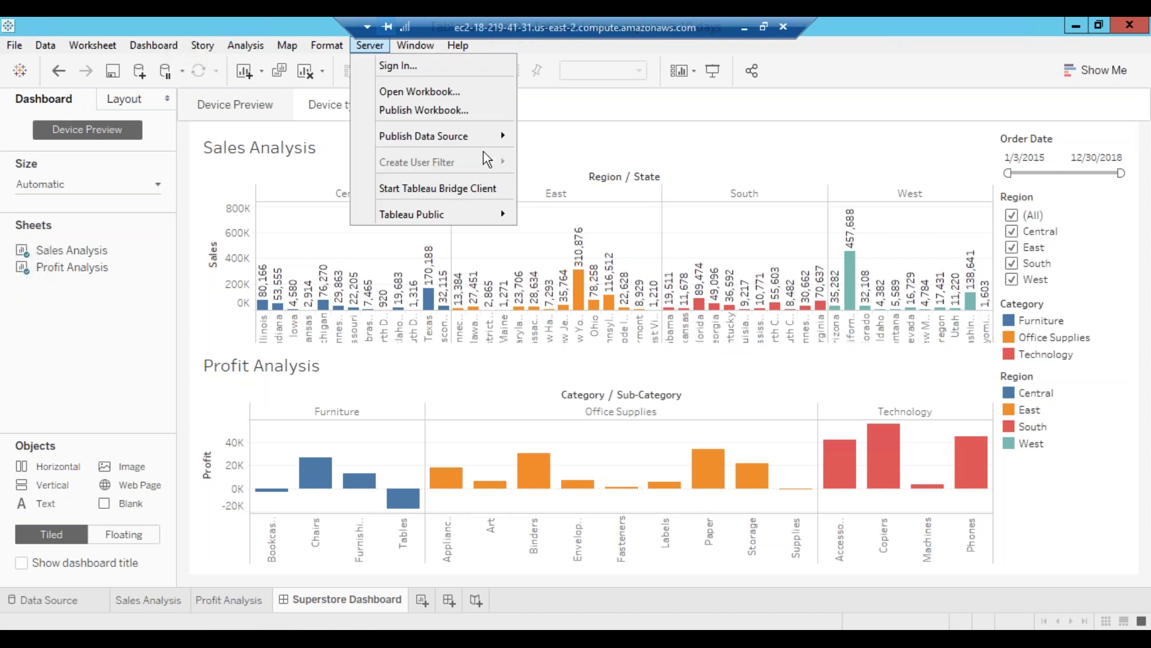
{"action": "mouse_move", "coordinate": [450, 213]}
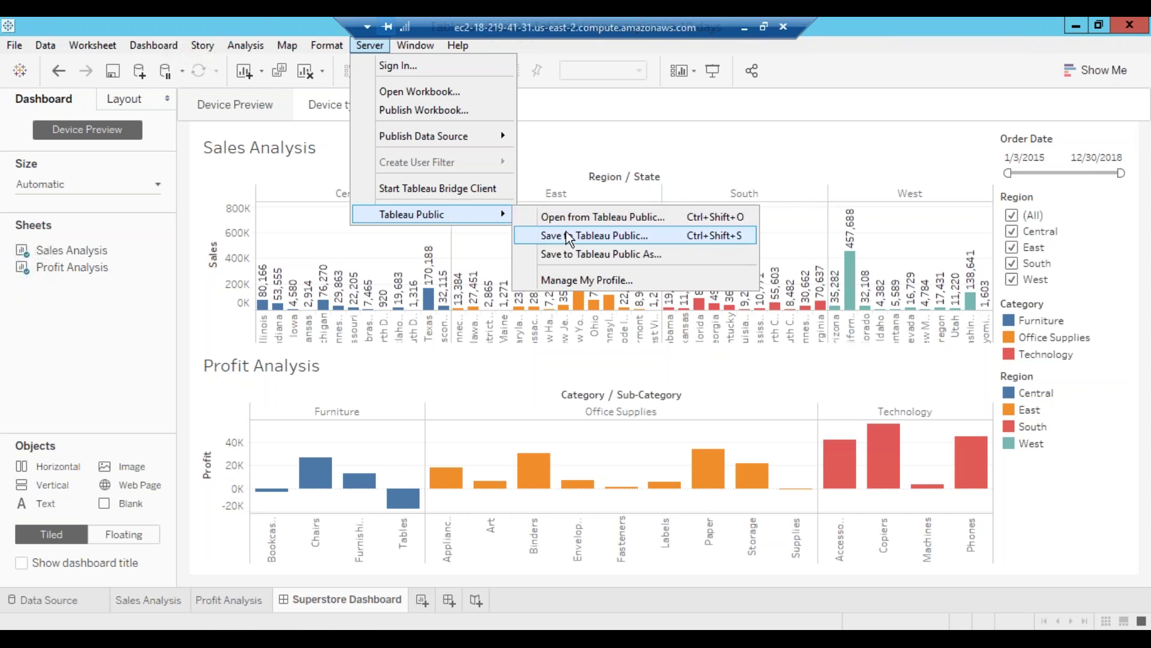
{"action": "left_click", "coordinate": [577, 253]}
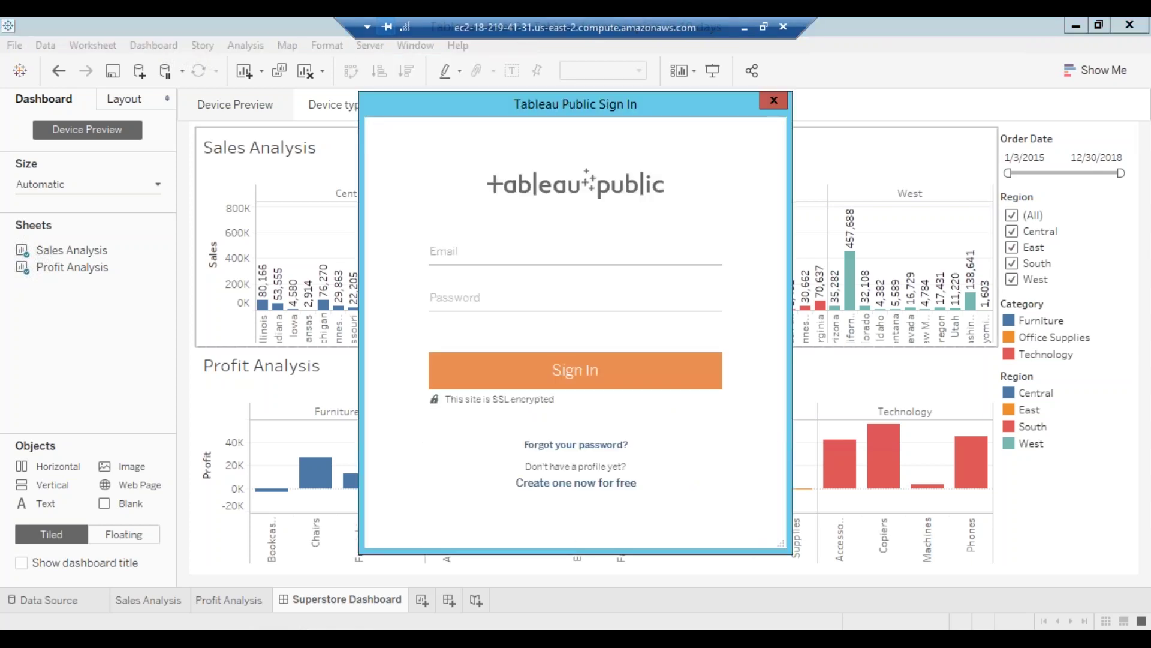
{"action": "left_click", "coordinate": [439, 251]}
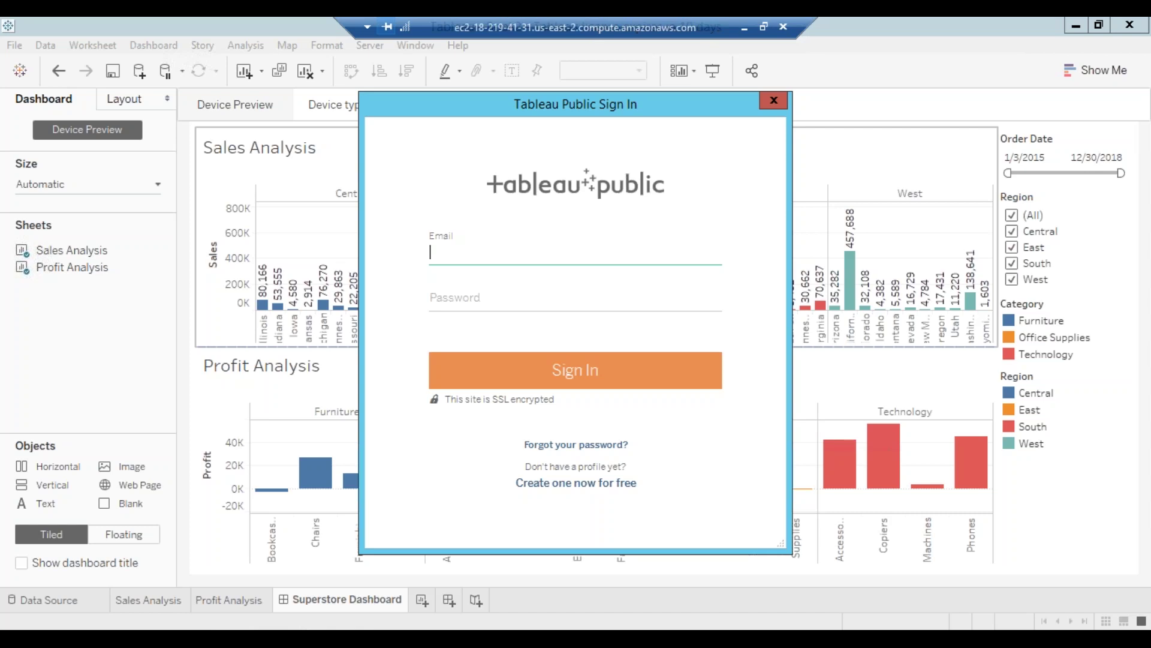
{"action": "left_click", "coordinate": [780, 100]}
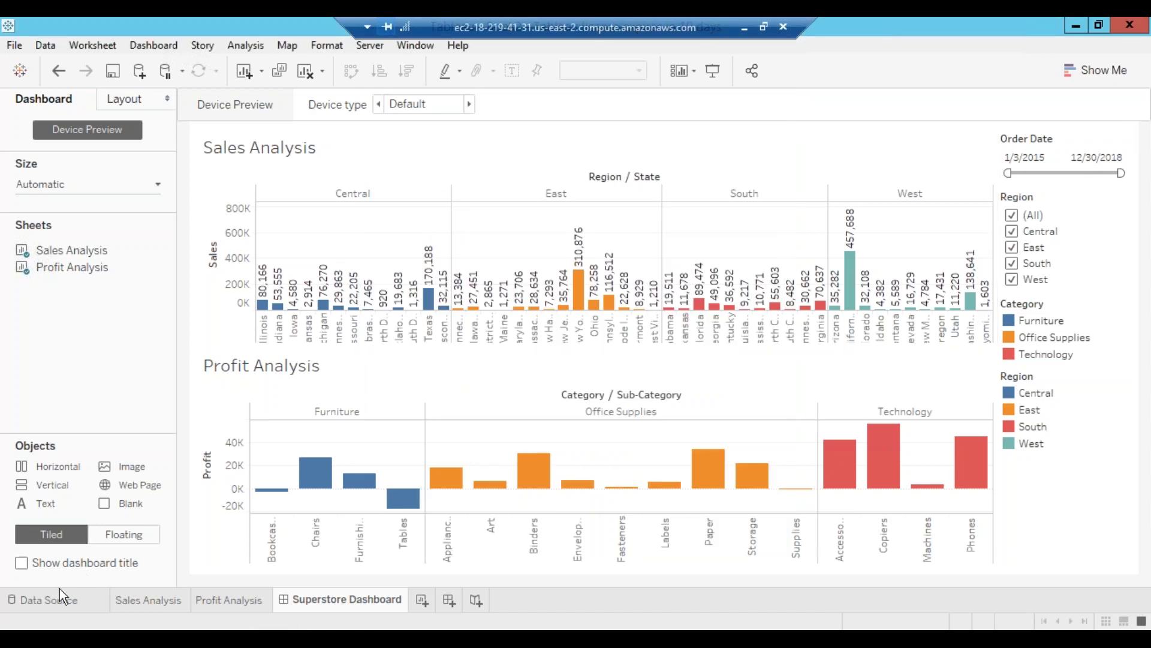
View the Sales Analysis and Profit Analysis worksheets behind the charts and return to the Superstore Dashboard
{"action": "left_click", "coordinate": [132, 607]}
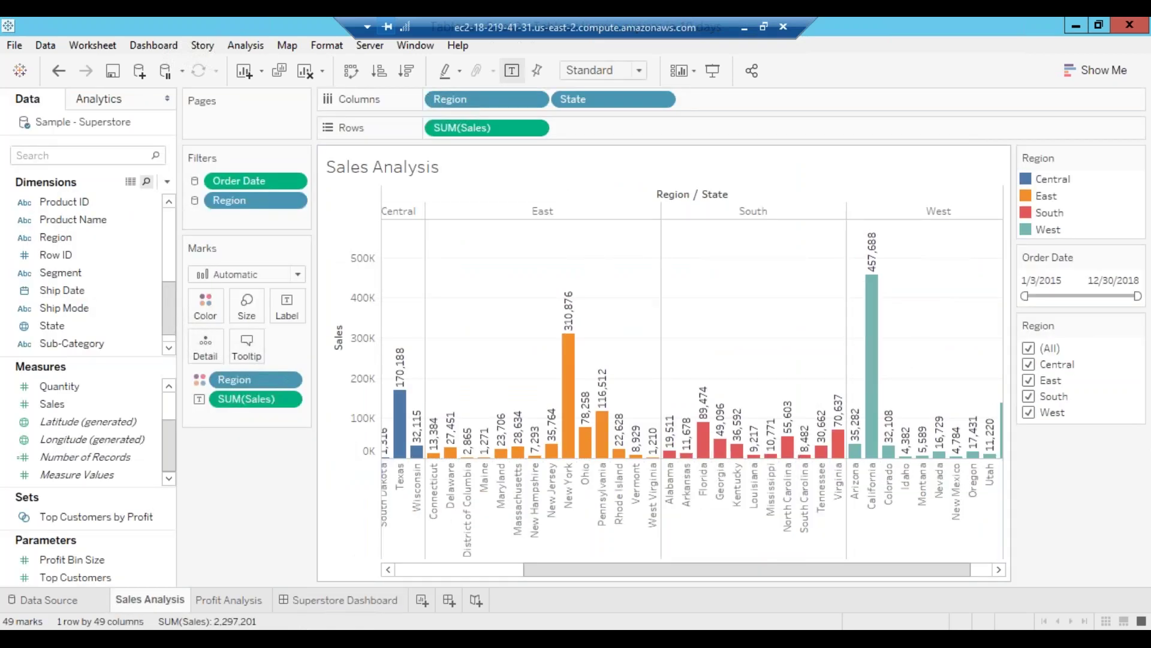
{"action": "left_click", "coordinate": [340, 601]}
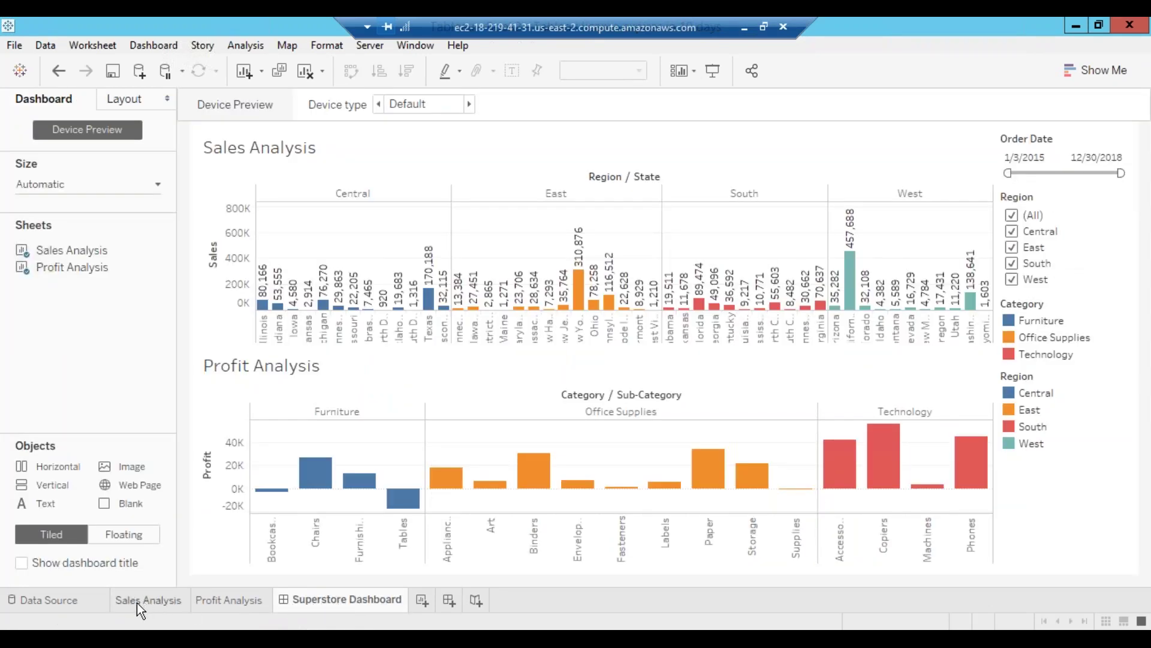
{"action": "left_click", "coordinate": [218, 605]}
{"action": "left_click", "coordinate": [305, 607]}
{"action": "mouse_move", "coordinate": [360, 482]}
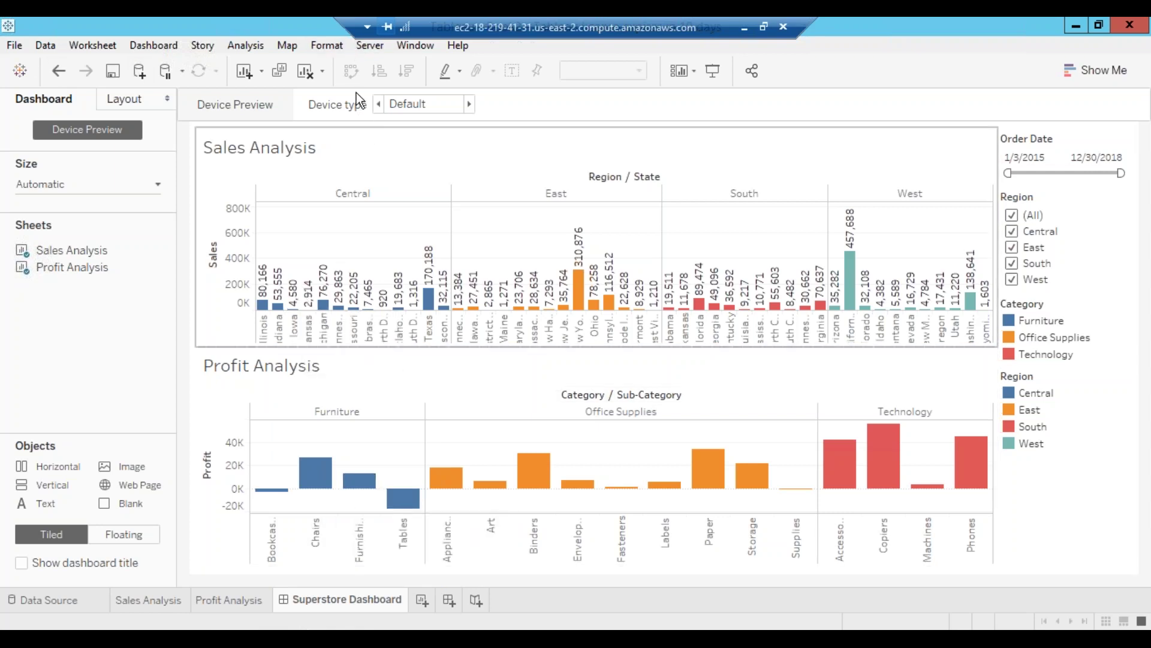
Revisit the Tableau Server sign-in dialog, close it, and look over the server publishing commands
{"action": "left_click", "coordinate": [367, 46]}
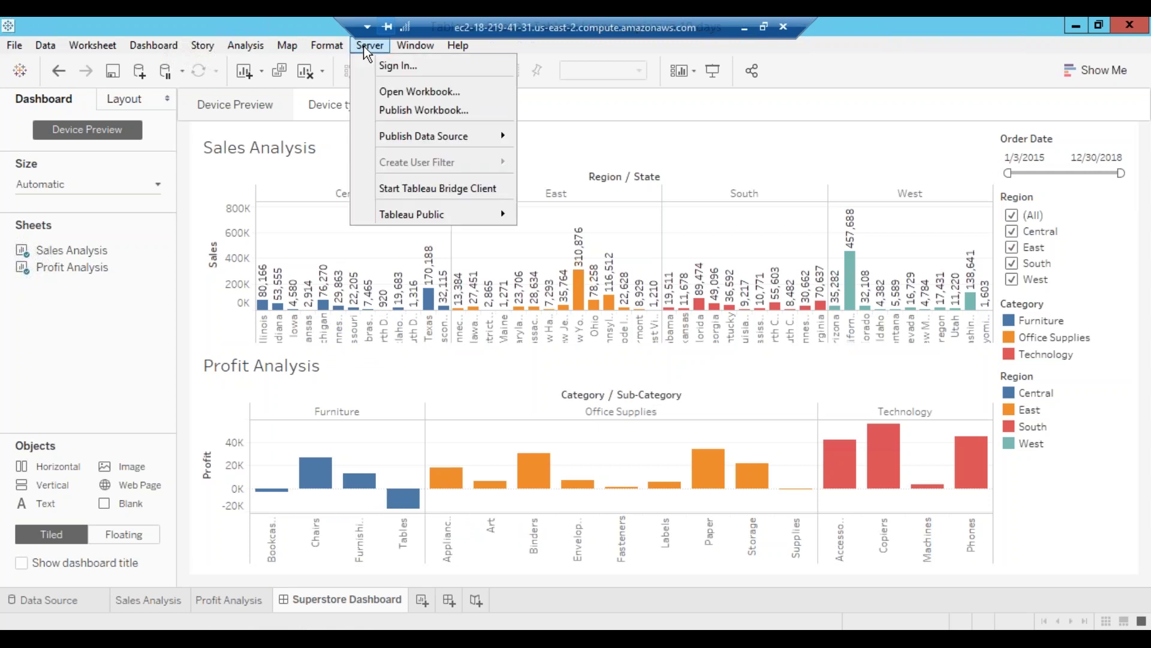
{"action": "left_click", "coordinate": [405, 75]}
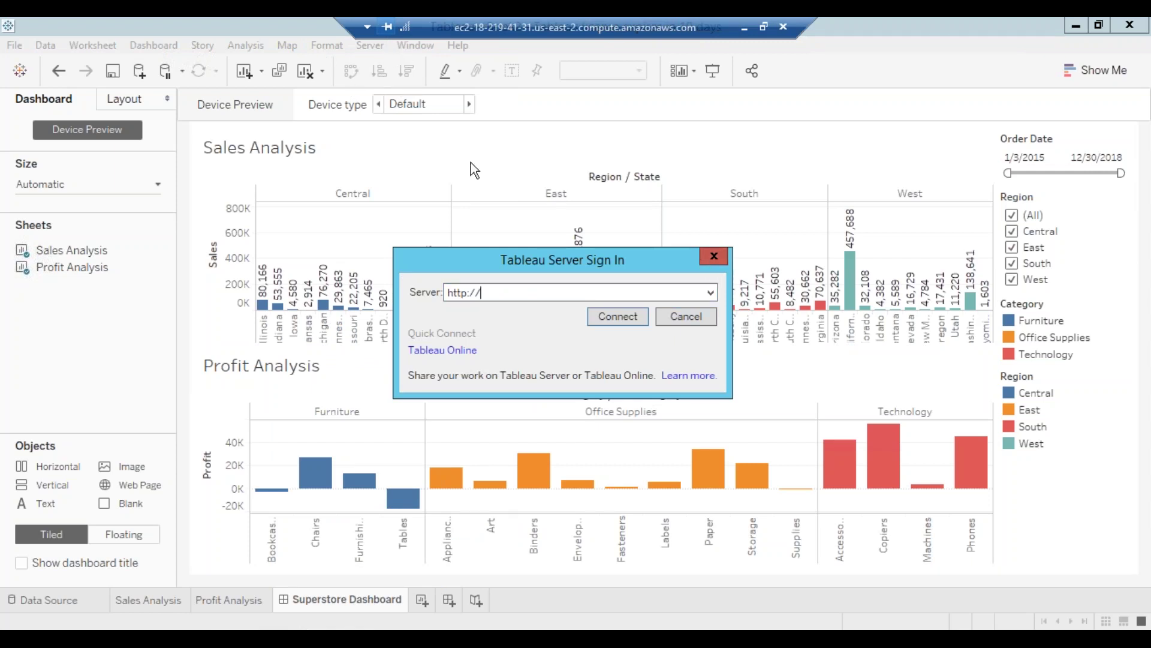
{"action": "left_click", "coordinate": [714, 257]}
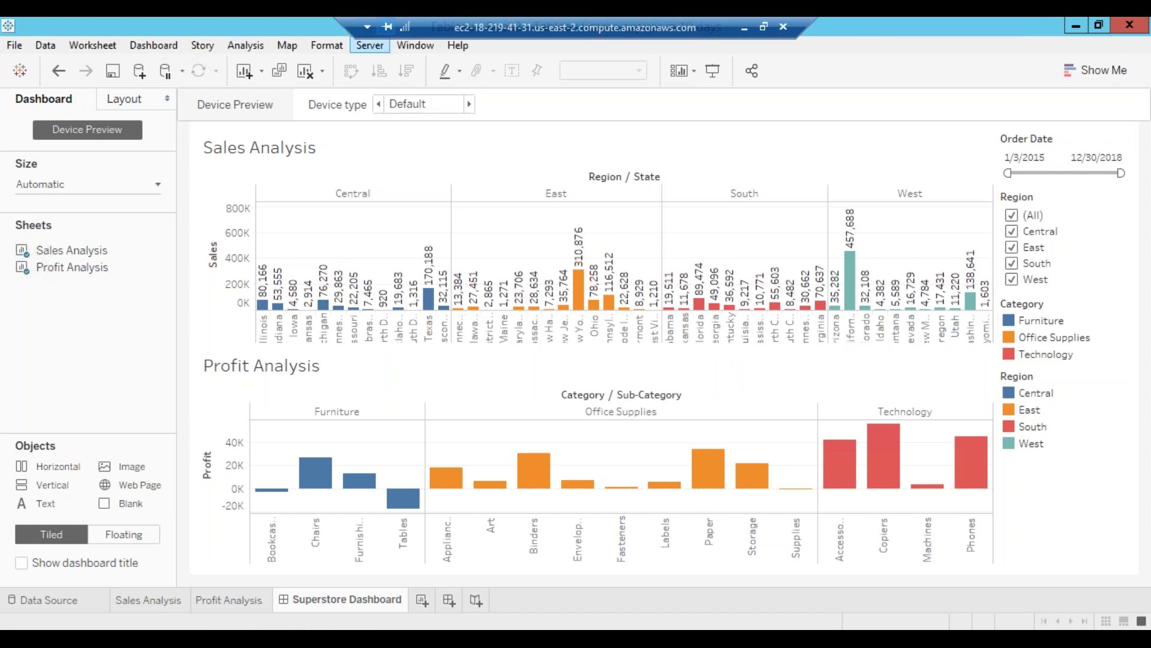
{"action": "left_click", "coordinate": [370, 45]}
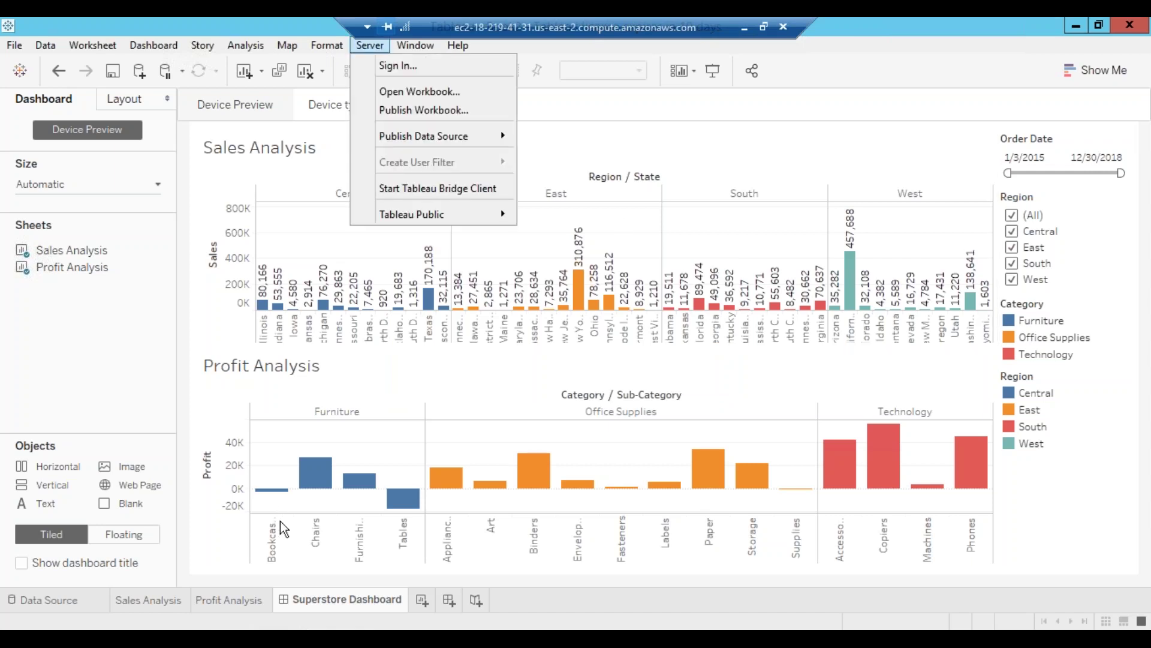
{"action": "key", "text": "alt+Tab"}
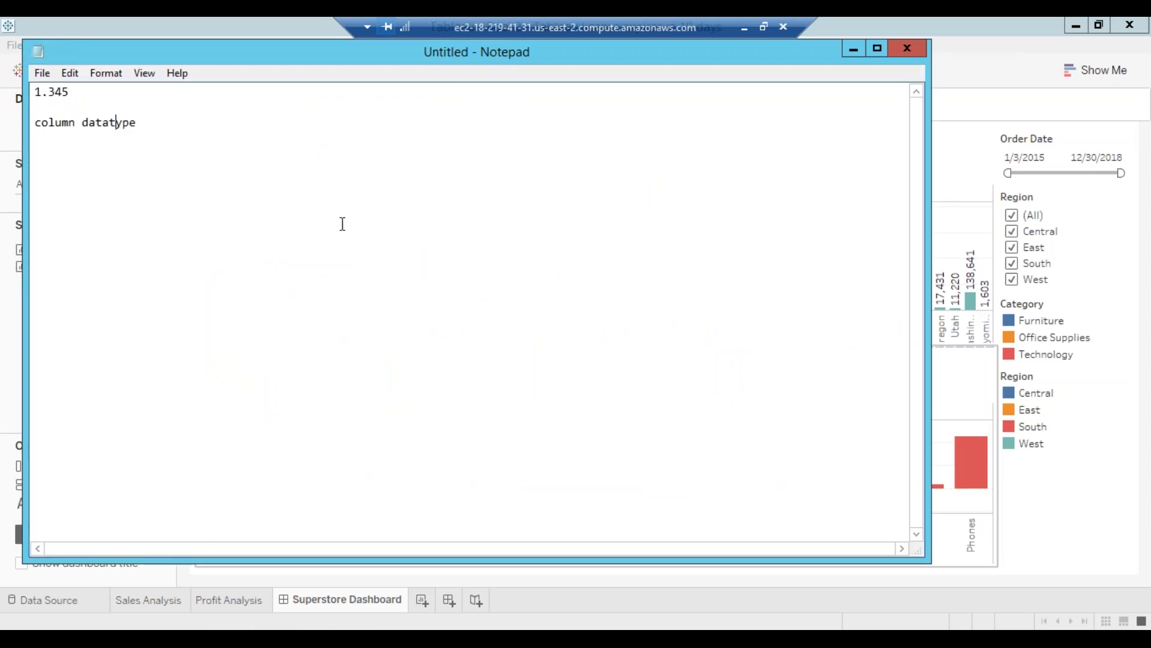
{"action": "key", "text": "Return"}
{"action": "type", "text": "URL"}
{"action": "type", "text": ": a"}
{"action": "key", "text": "BackSpace"}
{"action": "key", "text": "BackSpace"}
{"action": "type", "text": "https://servername/"}
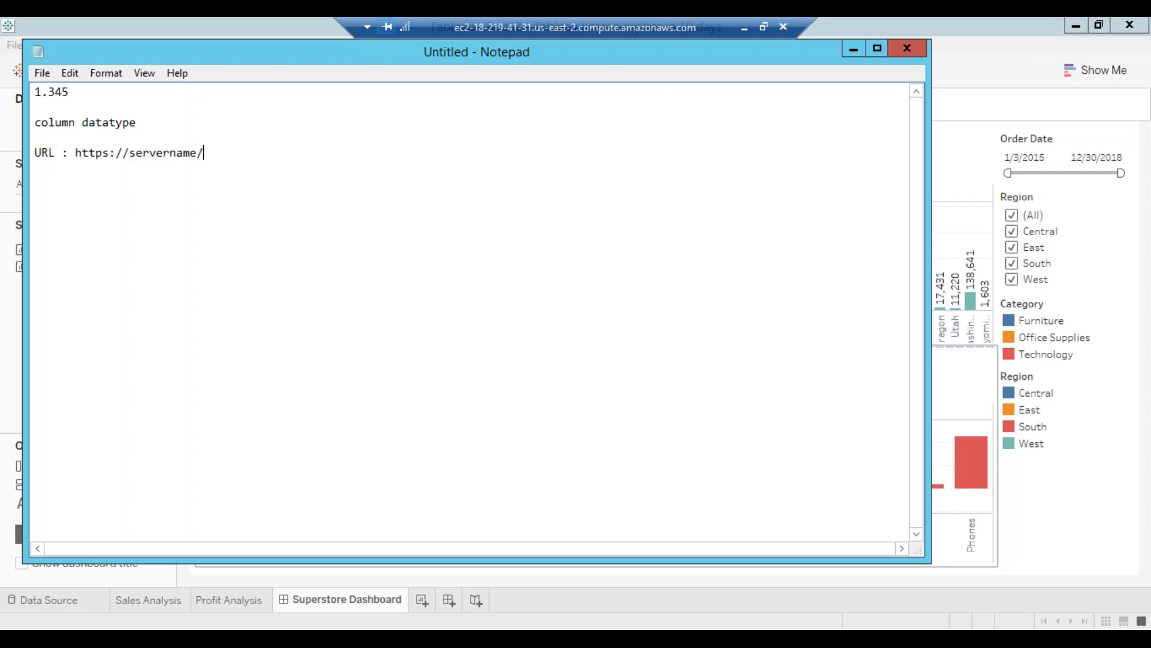
{"action": "type", "text": "ghghsfkckvblbjm"}
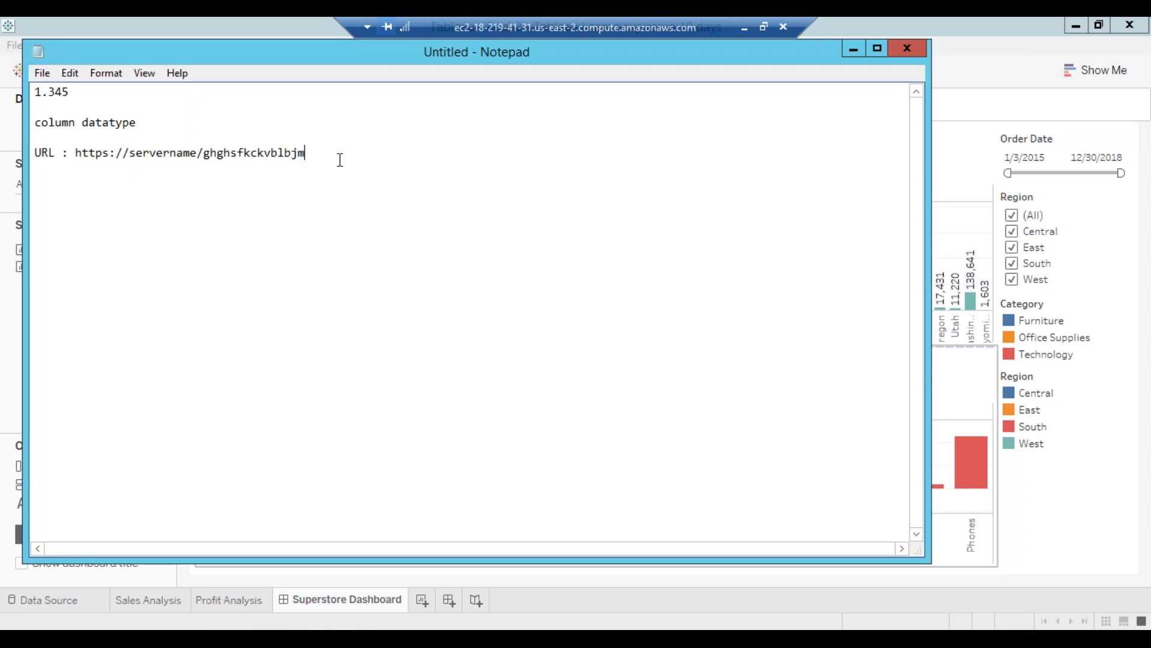
{"action": "left_click_drag", "start_coordinate": [307, 154], "coordinate": [76, 153]}
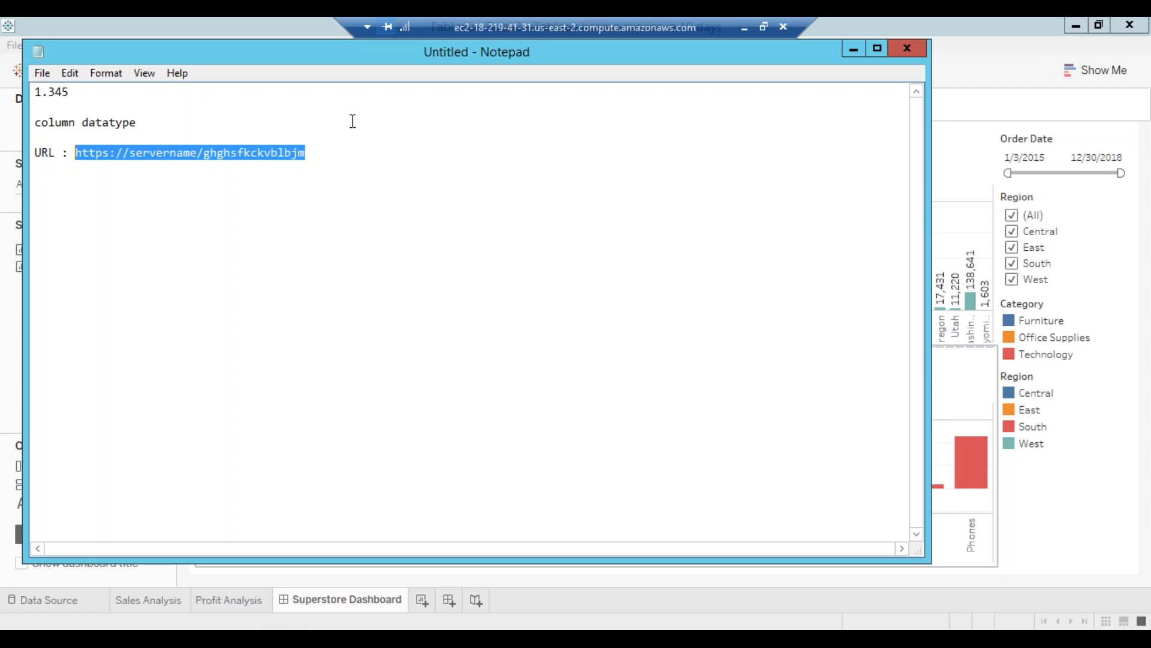
List the environments DEV, UAT/TEST and PROD on separate lines below the URL note
{"action": "left_click", "coordinate": [308, 153]}
{"action": "key", "text": "Return"}
{"action": "key", "text": "Return"}
{"action": "key", "text": "Return"}
{"action": "type", "text": "U"}
{"action": "key", "text": "BackSpace"}
{"action": "type", "text": "DEV "}
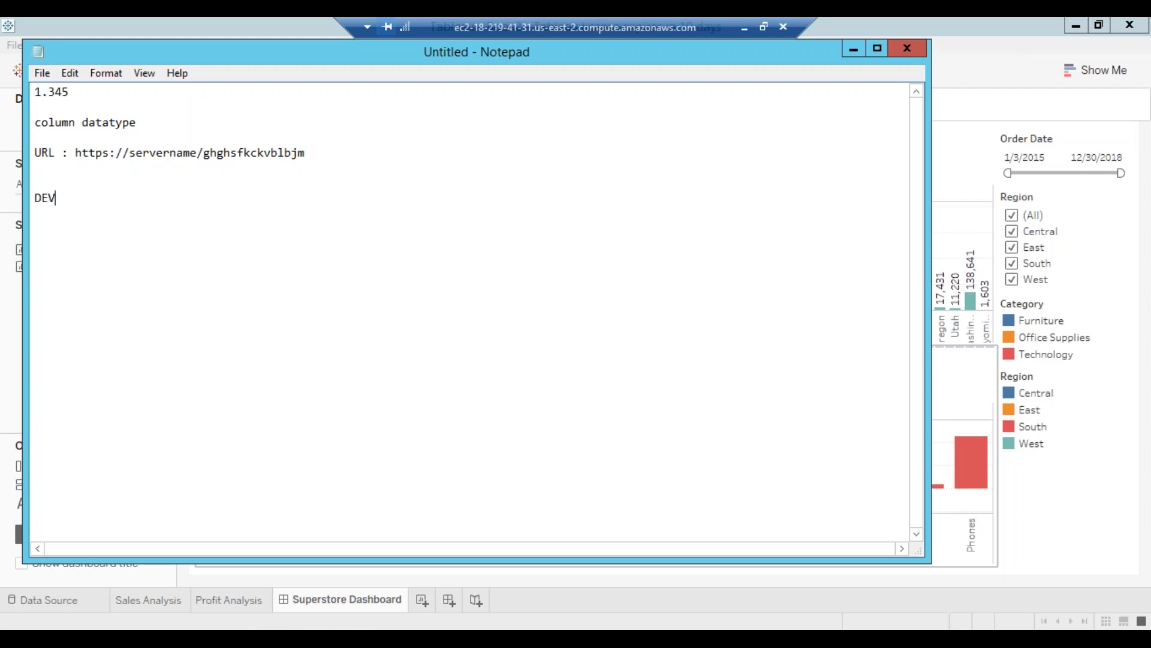
{"action": "type", "text": "UAT "}
{"action": "type", "text": "PROD"}
{"action": "left_click", "coordinate": [58, 213]}
{"action": "type", "text": "/TEST"}
{"action": "left_click", "coordinate": [67, 228]}
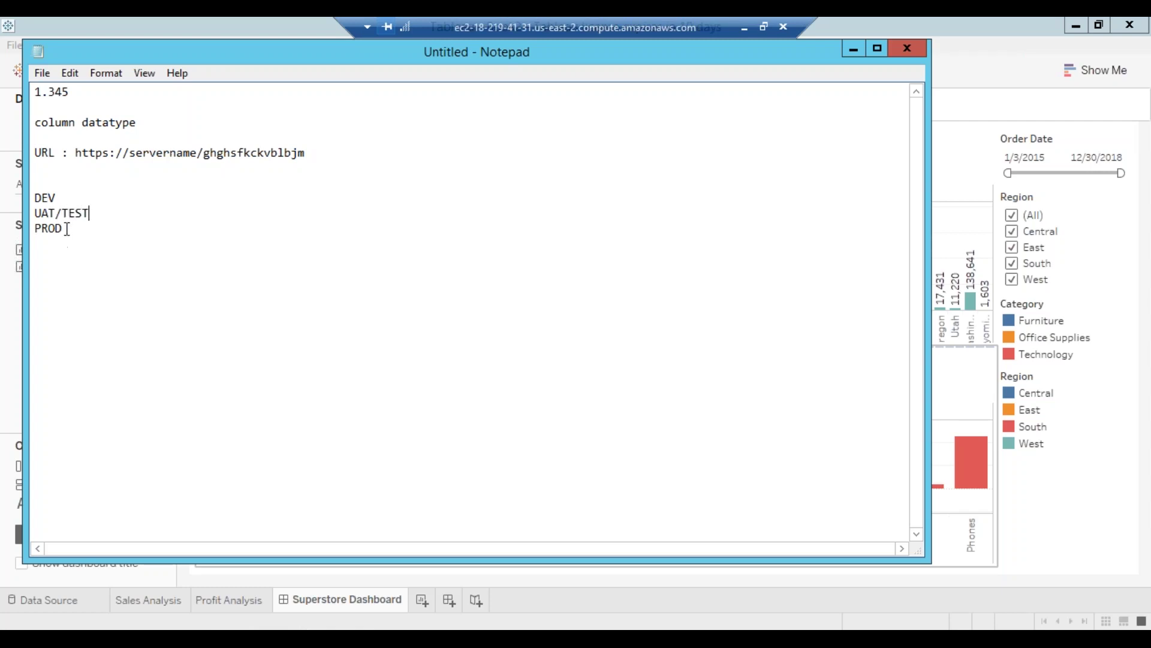
Switch from Notepad back to the Superstore Dashboard in Tableau and deselect the Sales Analysis chart
{"action": "left_click", "coordinate": [49, 198]}
{"action": "left_click", "coordinate": [975, 162]}
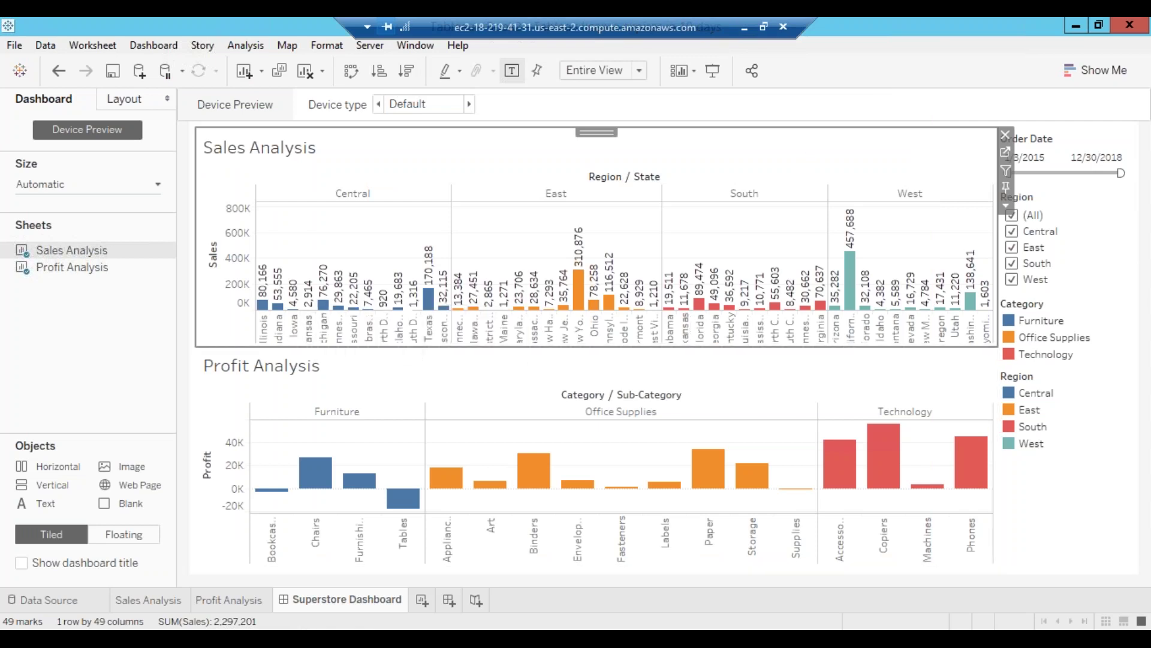
{"action": "left_click", "coordinate": [987, 101]}
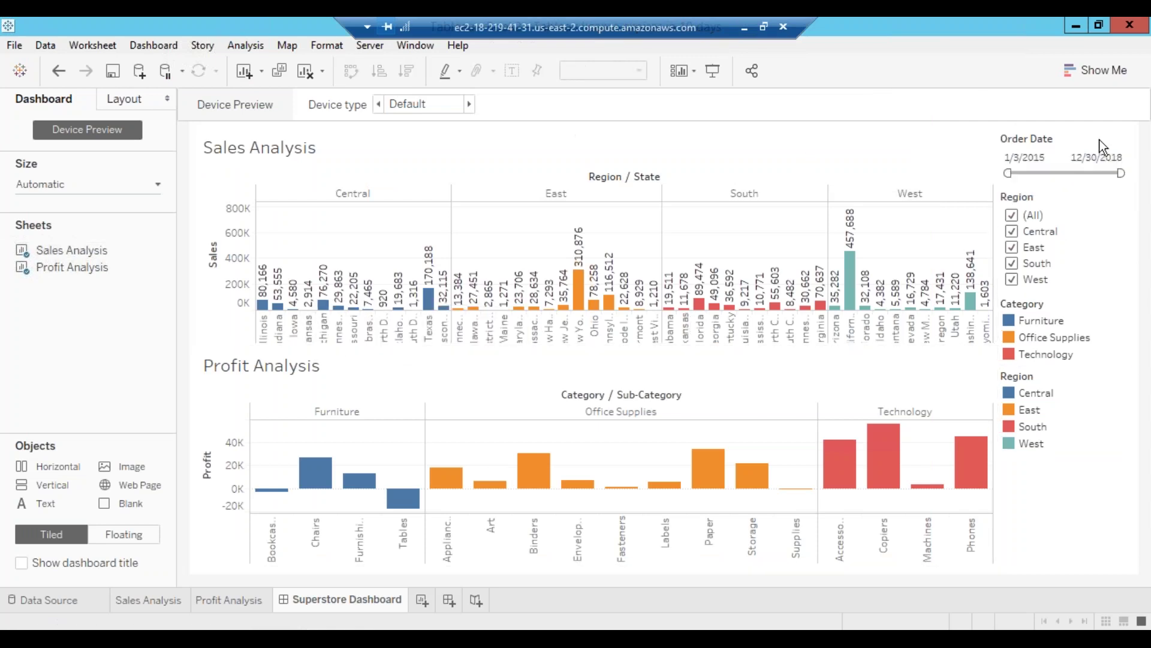
Restrict the dashboard's Region filter to West by excluding Central, East and South
{"action": "left_click", "coordinate": [1014, 250]}
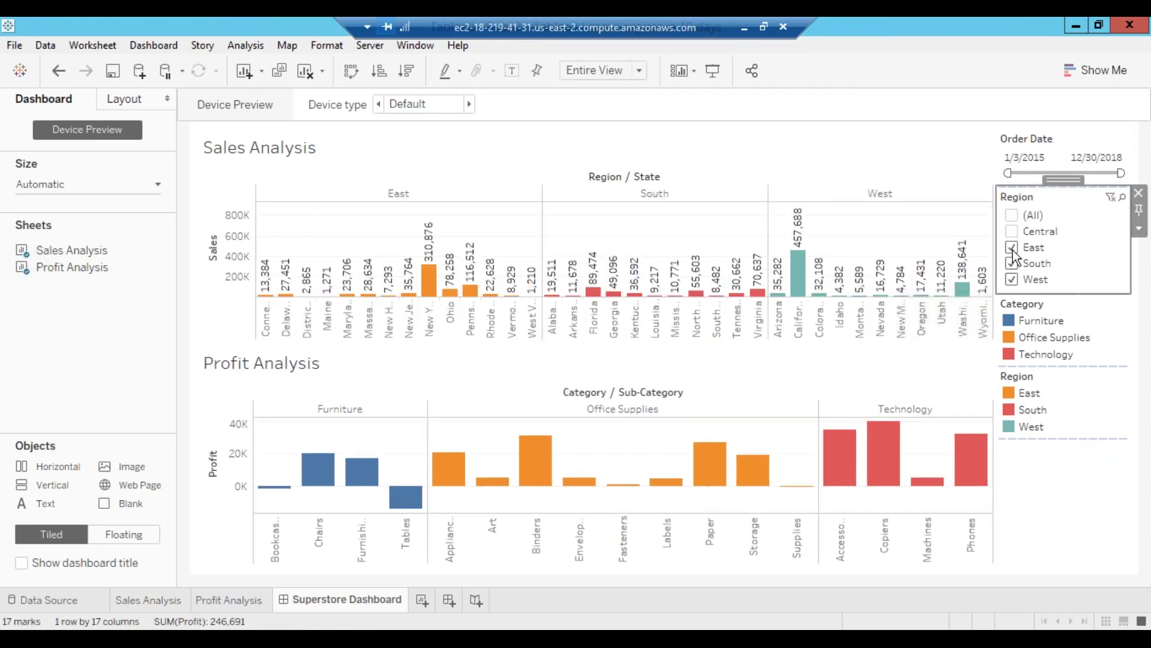
{"action": "left_click", "coordinate": [1012, 249]}
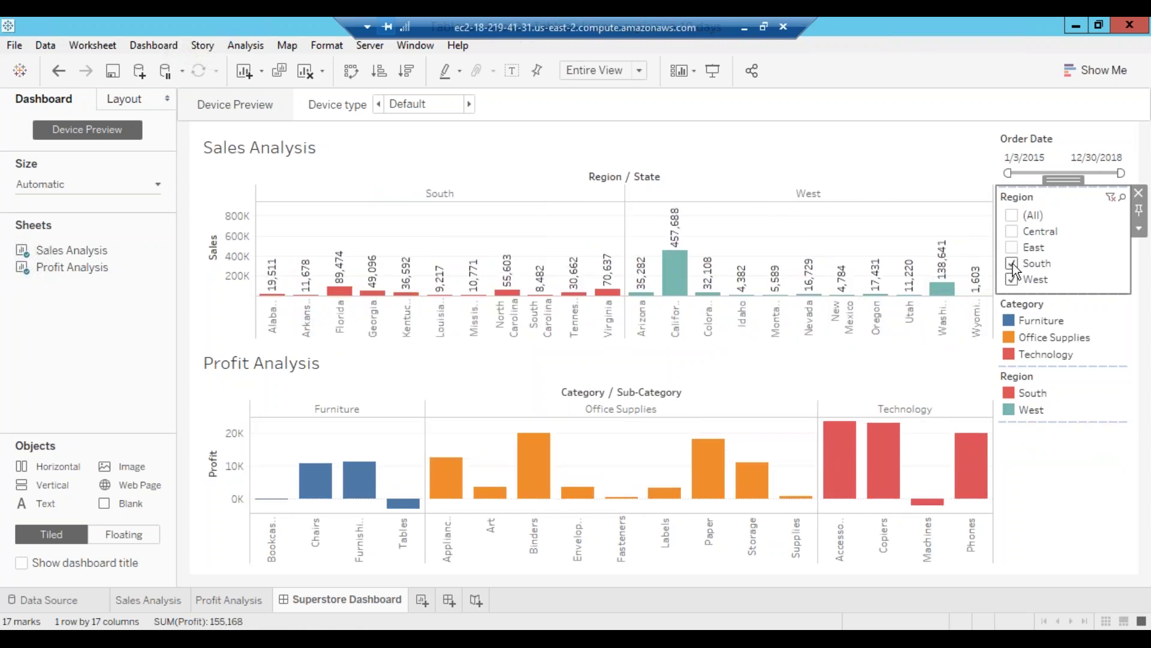
{"action": "mouse_move", "coordinate": [675, 282]}
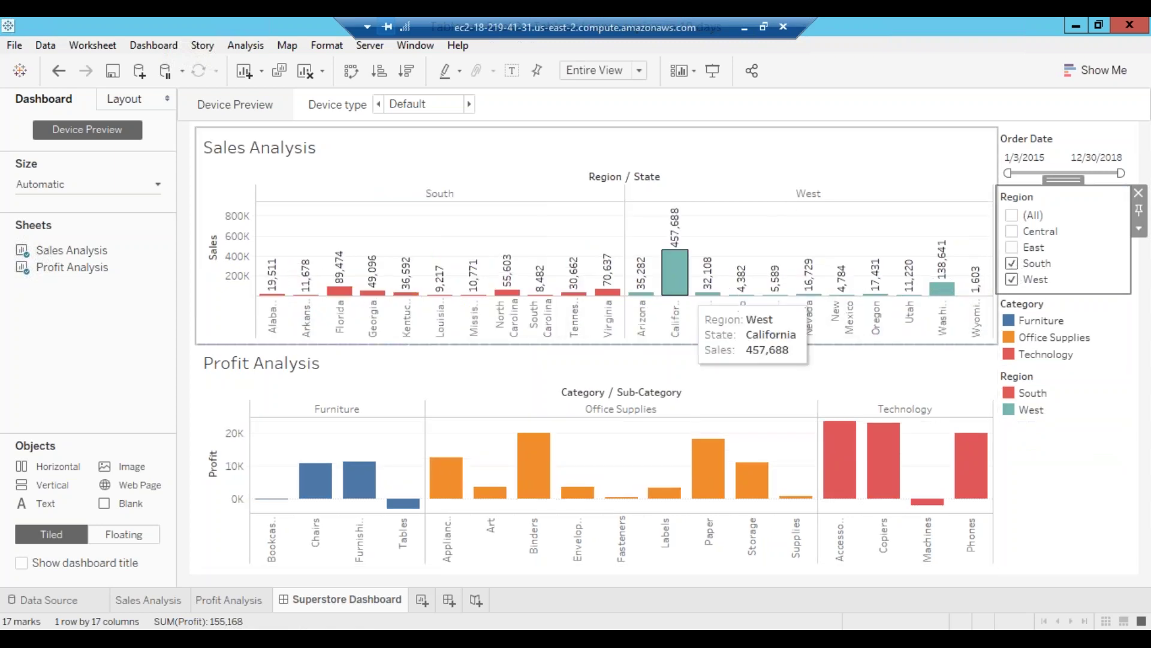
{"action": "left_click", "coordinate": [1013, 264]}
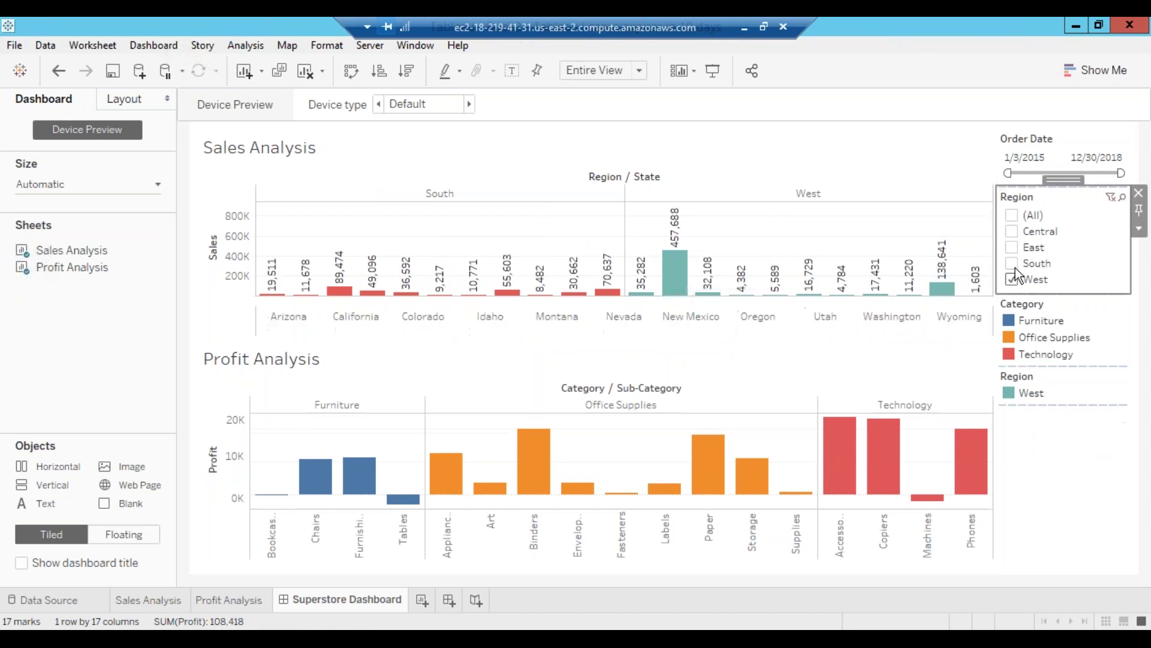
{"action": "left_click", "coordinate": [596, 474]}
{"action": "left_click", "coordinate": [528, 306]}
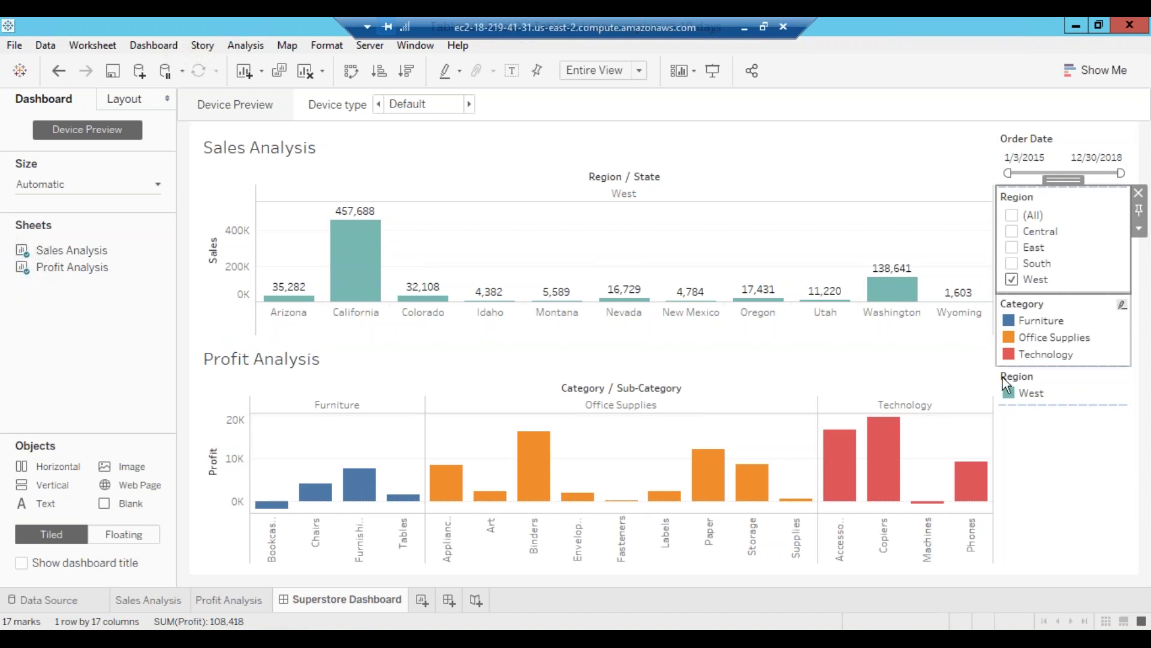
Move the start of the Order Date range to 4/26/2017 and further to 4/8/2018
{"action": "left_click", "coordinate": [1093, 174]}
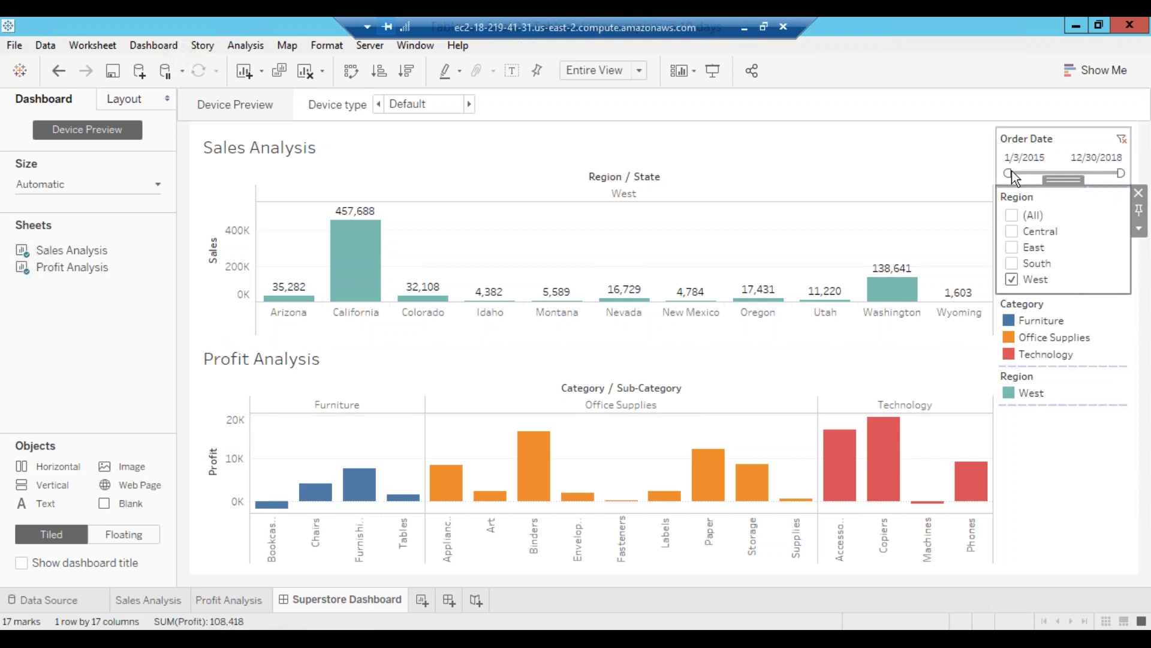
{"action": "left_click_drag", "start_coordinate": [1011, 171], "coordinate": [1071, 168]}
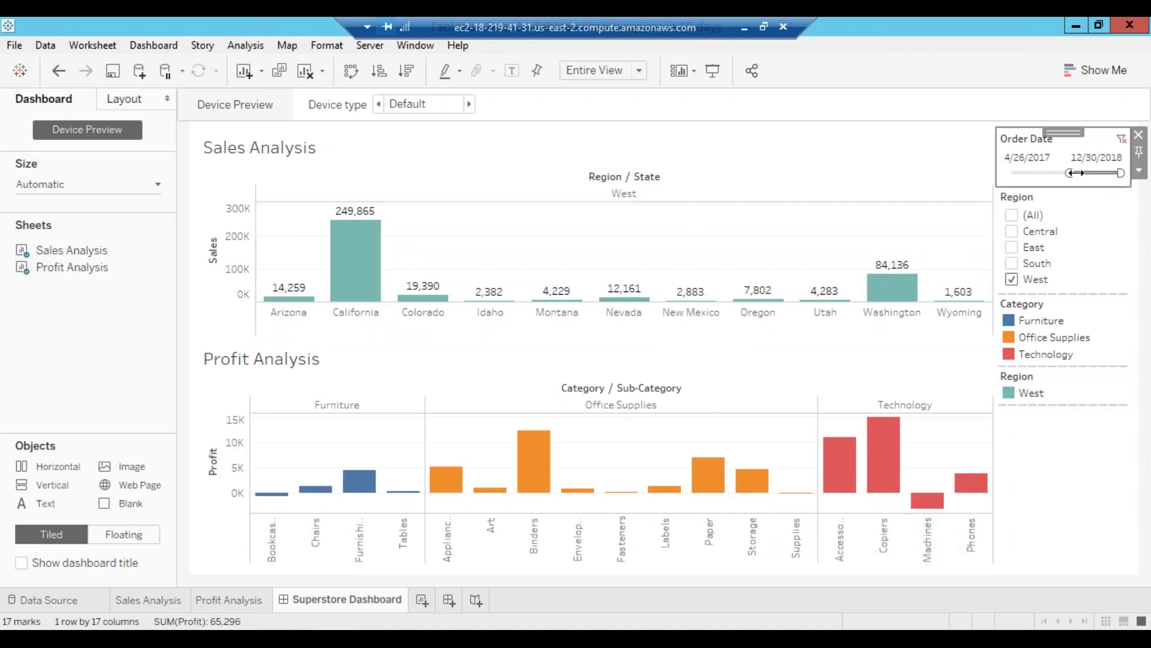
{"action": "left_click_drag", "start_coordinate": [1071, 173], "coordinate": [1100, 173]}
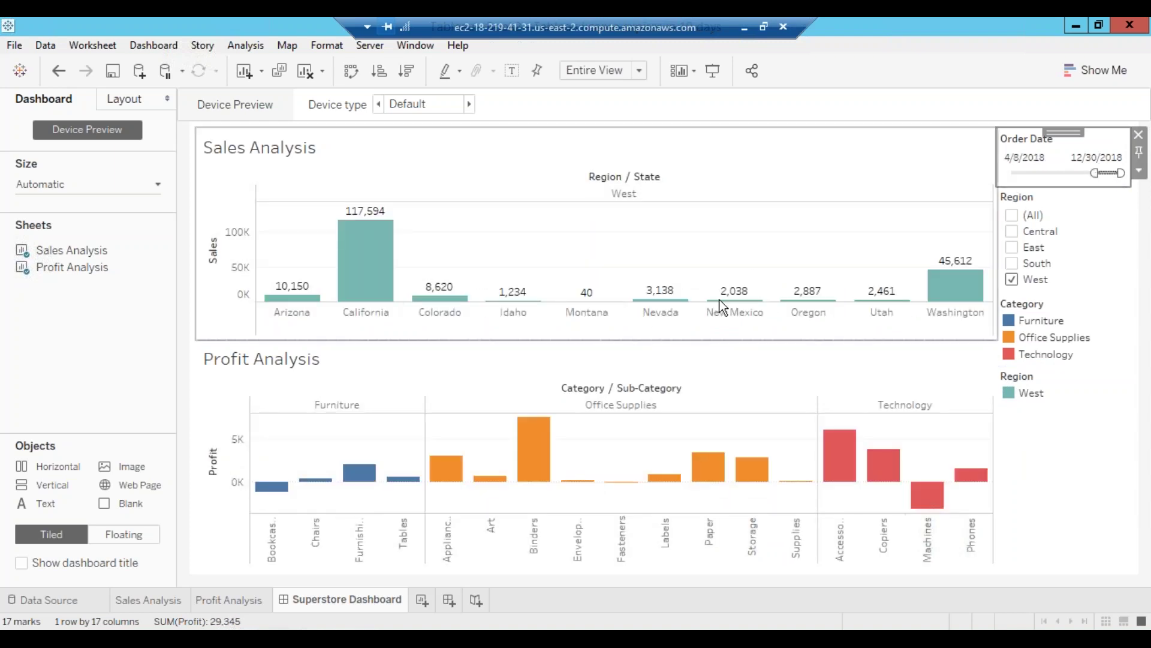
{"action": "left_click", "coordinate": [650, 416]}
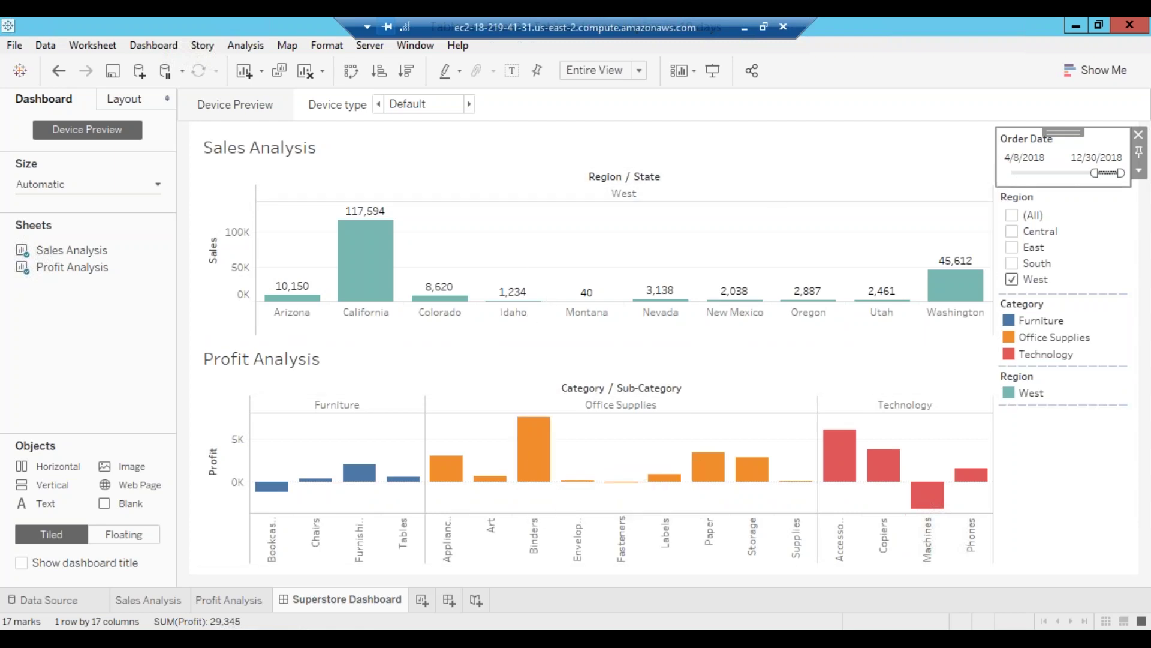
Include all regions again and reset the start of the Order Date range to 1/3/2015
{"action": "left_click", "coordinate": [1013, 219]}
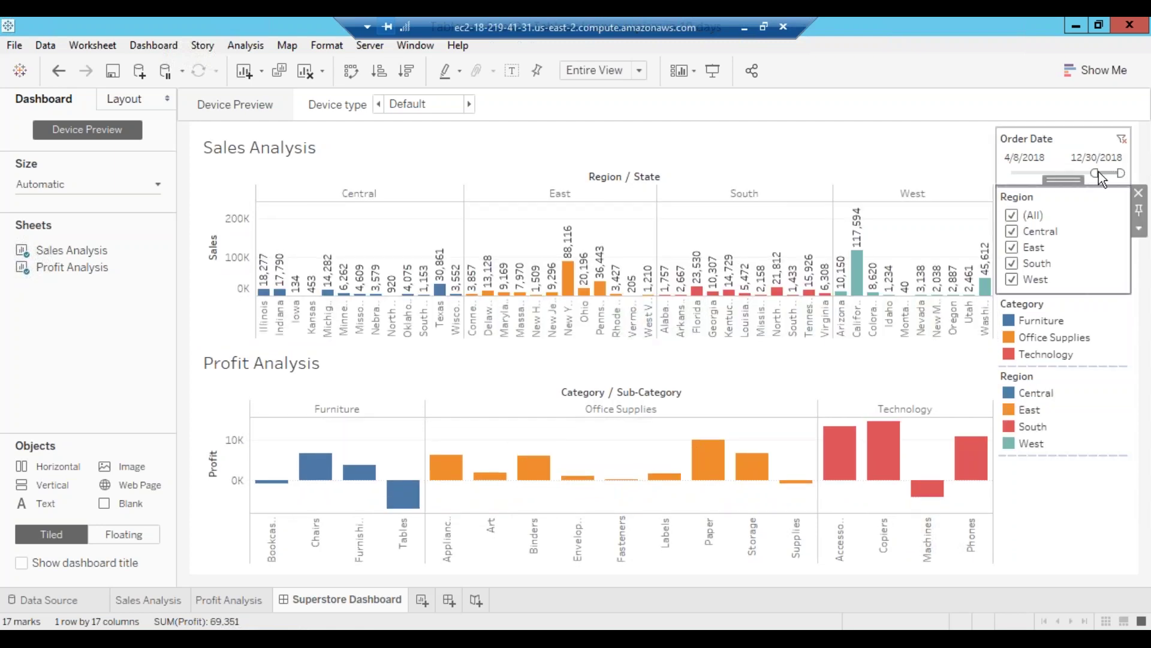
{"action": "left_click_drag", "start_coordinate": [1100, 179], "coordinate": [1007, 173]}
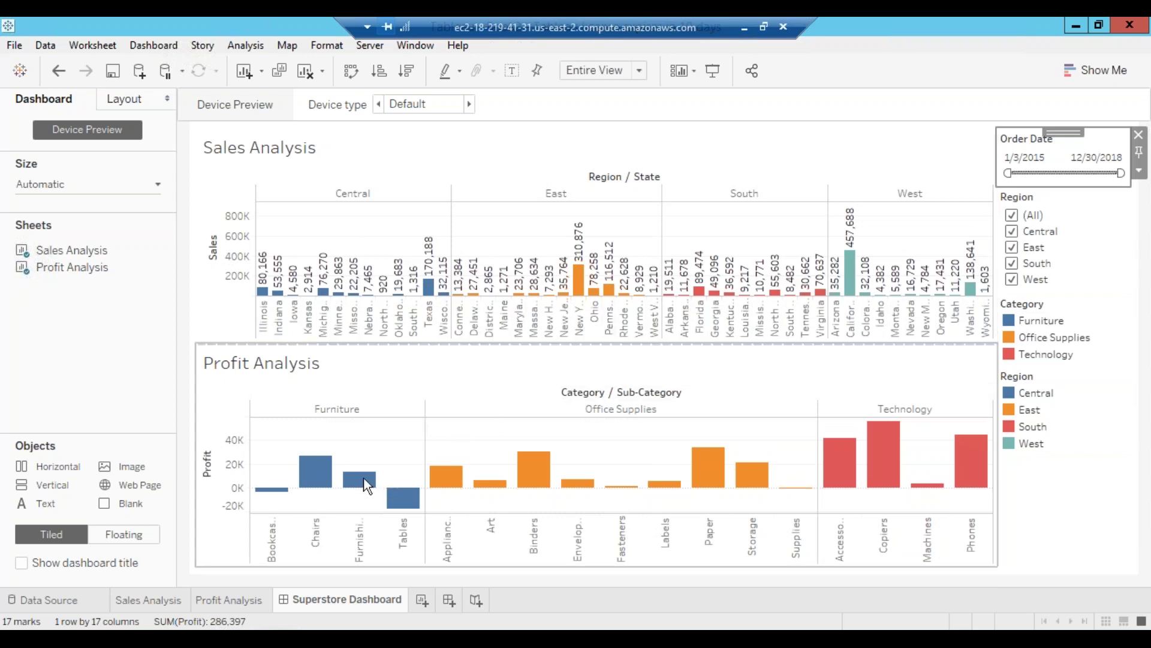
Look at the Sales Analysis and Profit Analysis source worksheets and go back to the Superstore Dashboard
{"action": "left_click", "coordinate": [142, 604]}
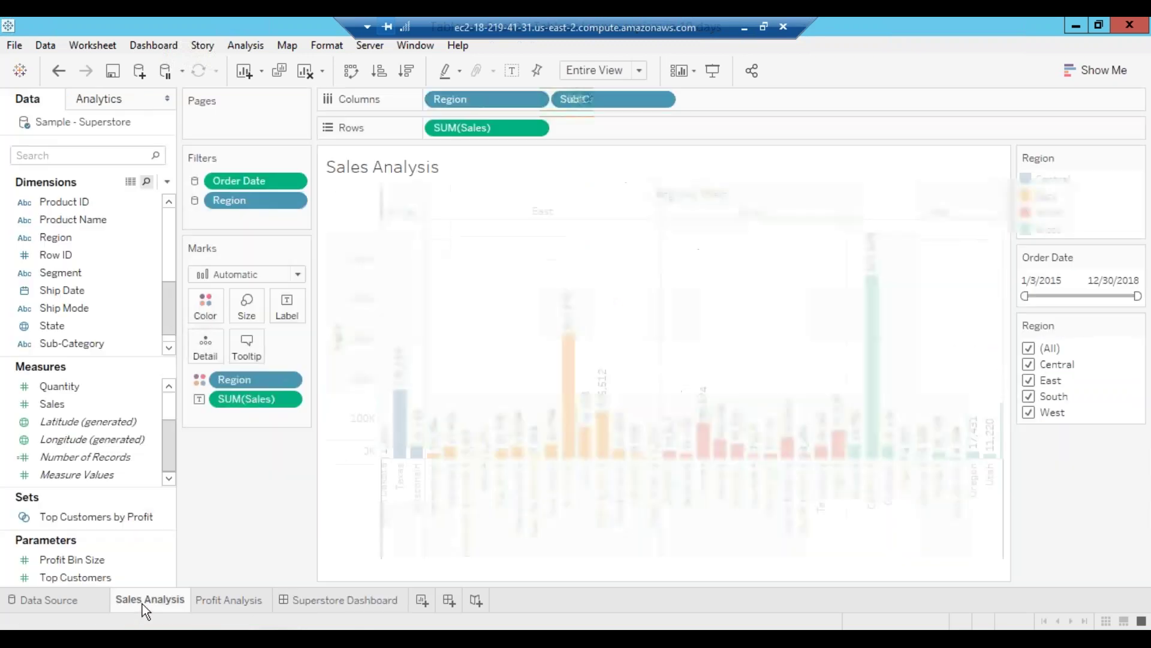
{"action": "left_click", "coordinate": [217, 605]}
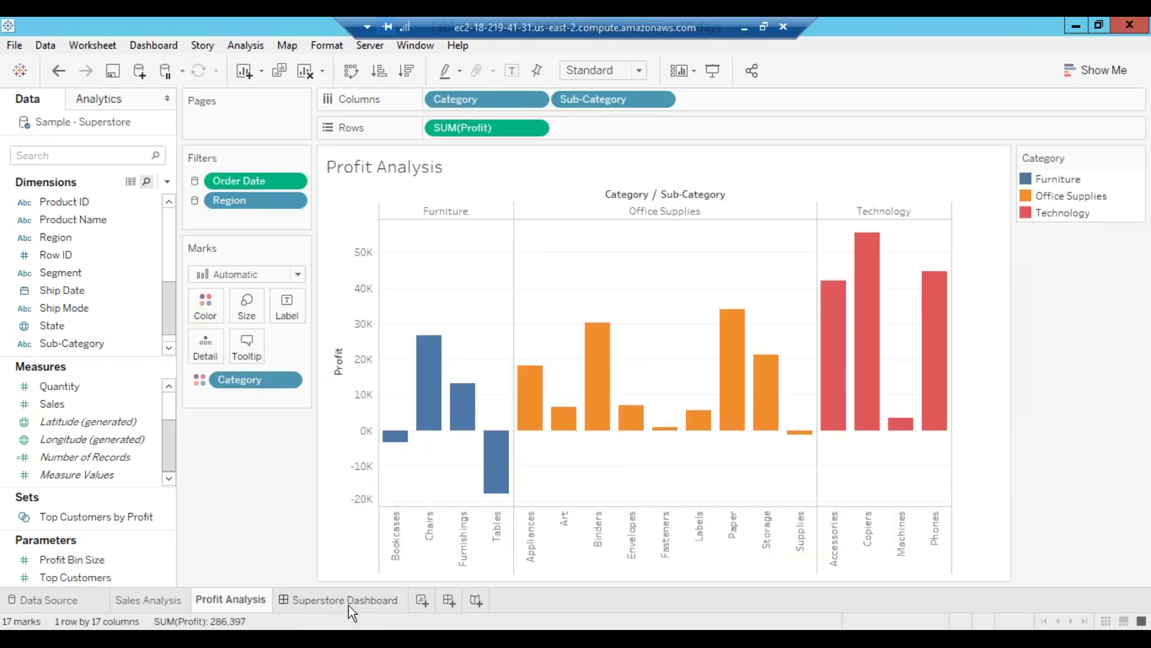
{"action": "left_click", "coordinate": [348, 606]}
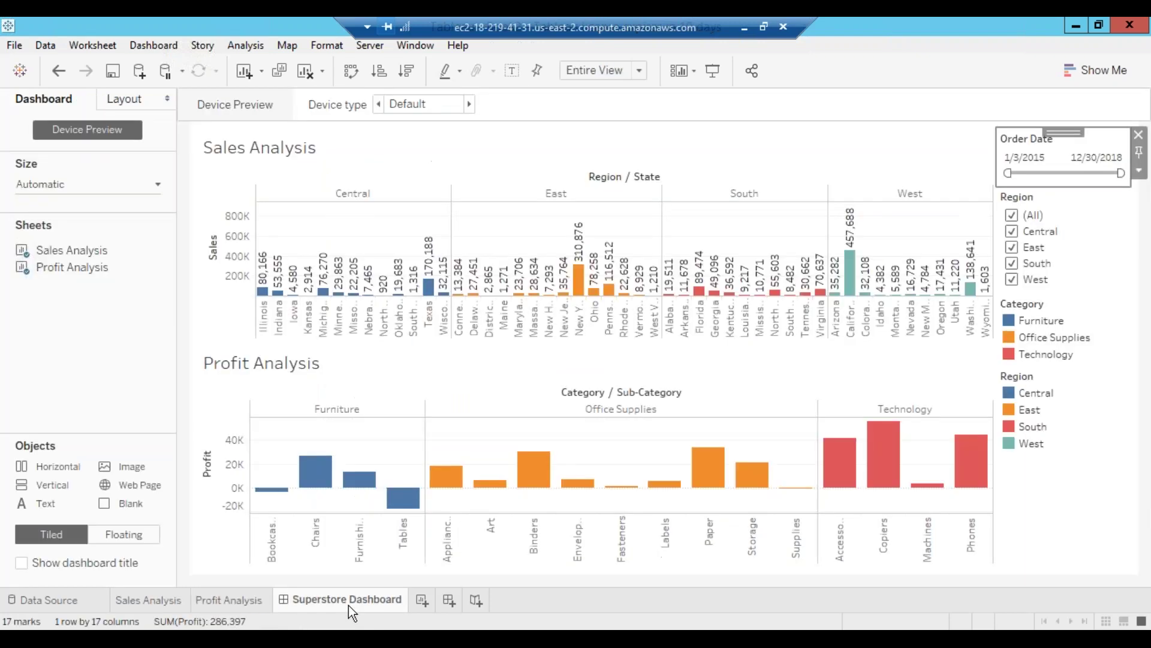
Add a blank story to the workbook and return to the Sales Analysis worksheet
{"action": "left_click", "coordinate": [476, 600]}
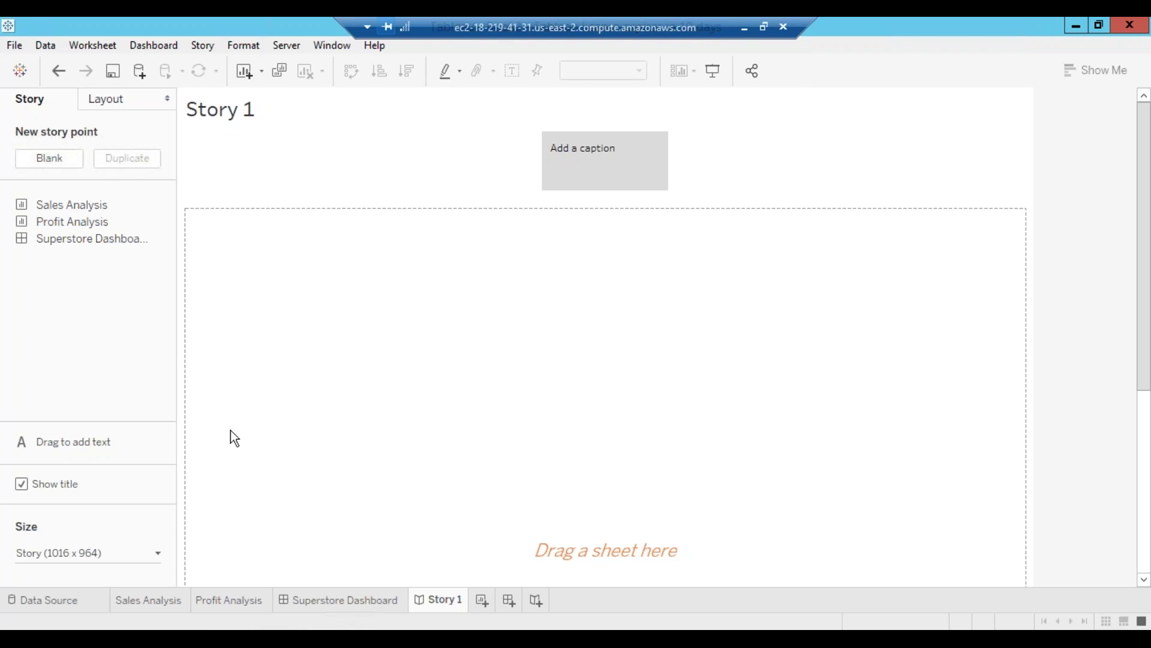
{"action": "left_click", "coordinate": [134, 598]}
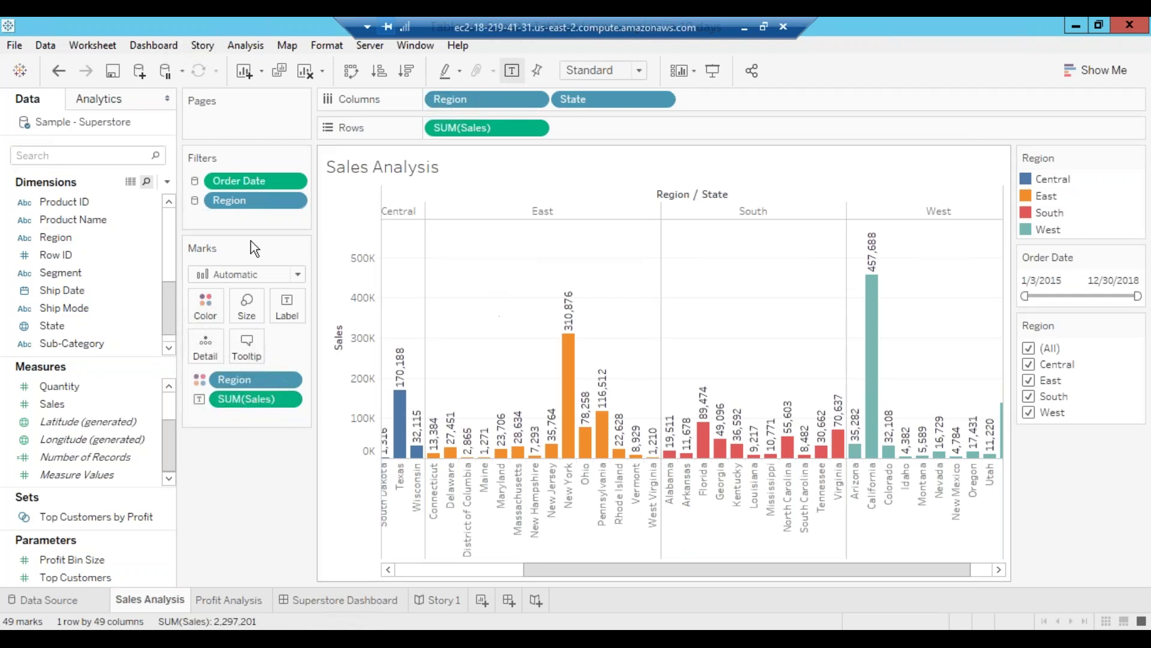
{"action": "left_click", "coordinate": [60, 237]}
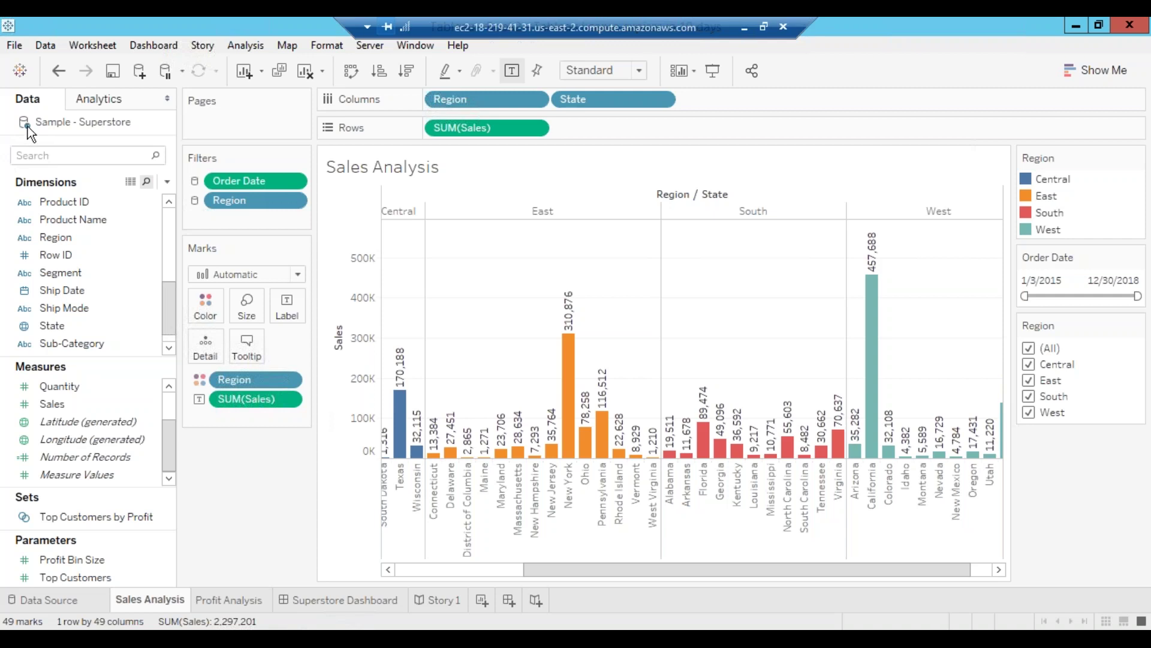
Connect the Excel file sampledatatraining.xls from the Desktop as a new data source
{"action": "left_click", "coordinate": [45, 46]}
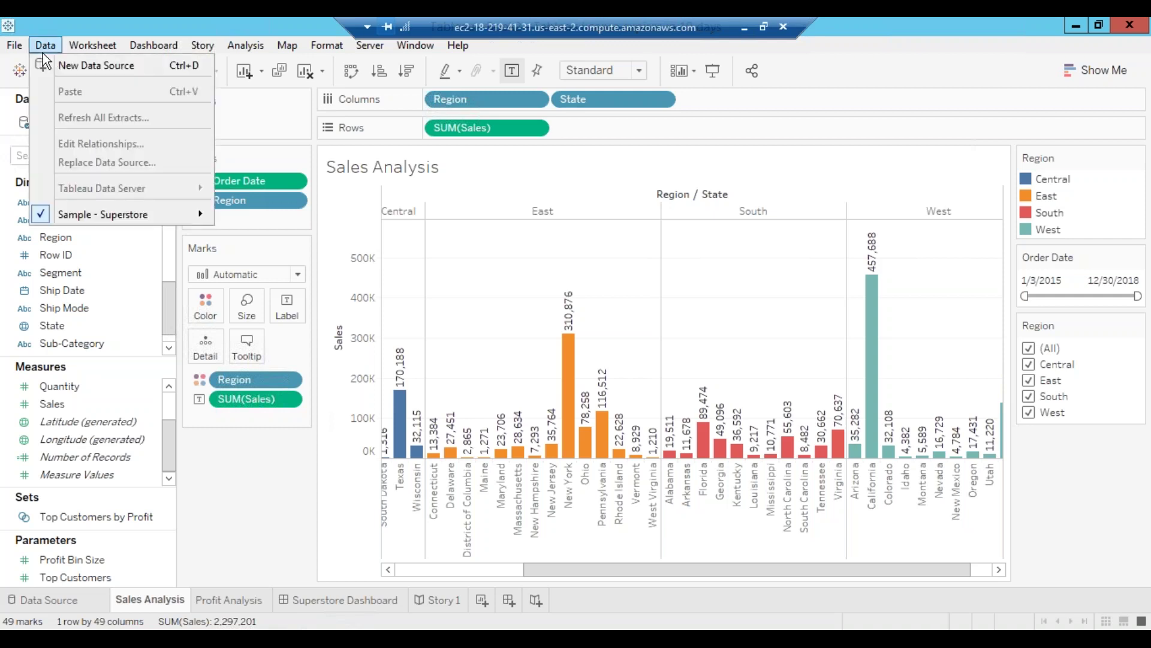
{"action": "left_click", "coordinate": [106, 66]}
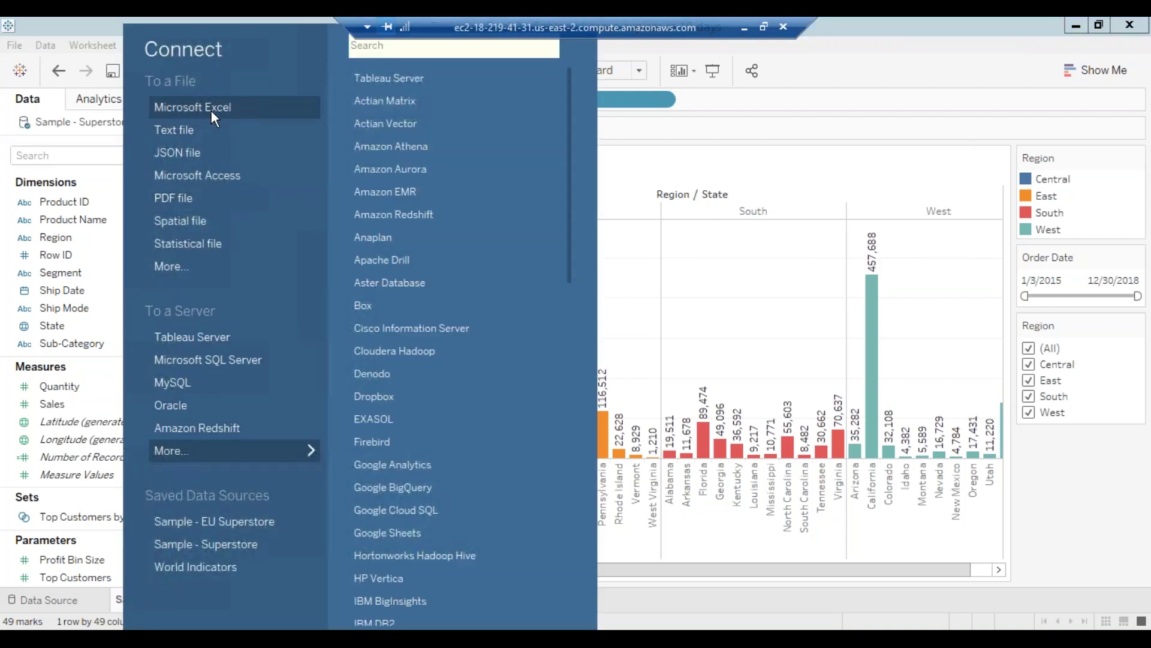
{"action": "left_click", "coordinate": [211, 111]}
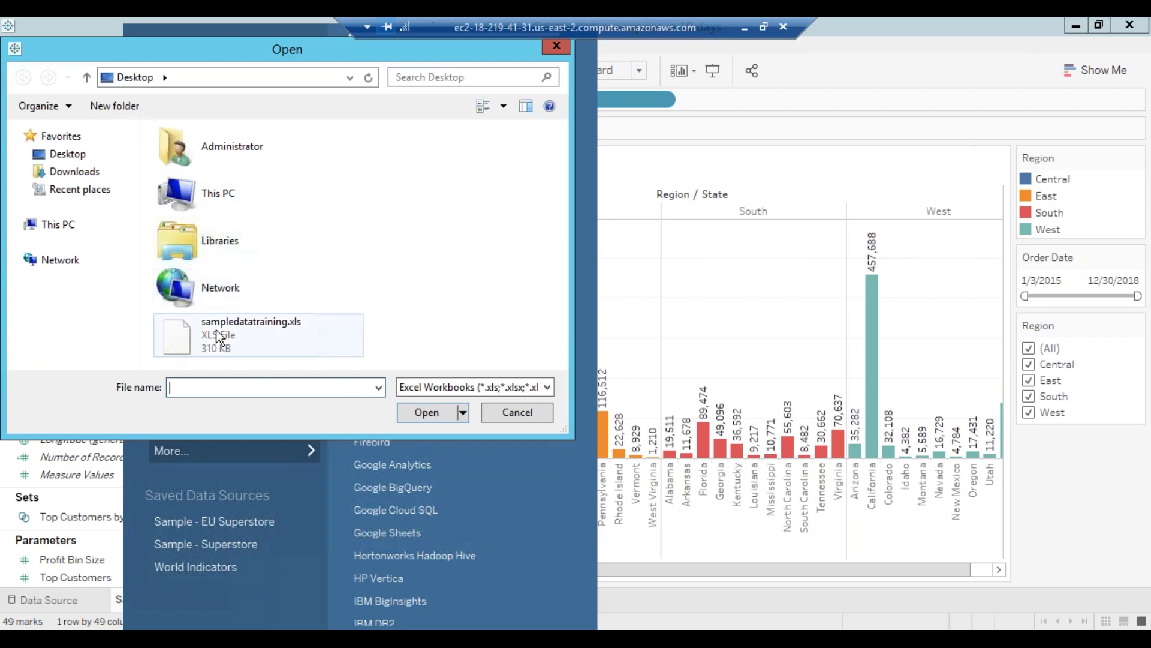
{"action": "left_click", "coordinate": [221, 337]}
{"action": "left_click", "coordinate": [402, 412]}
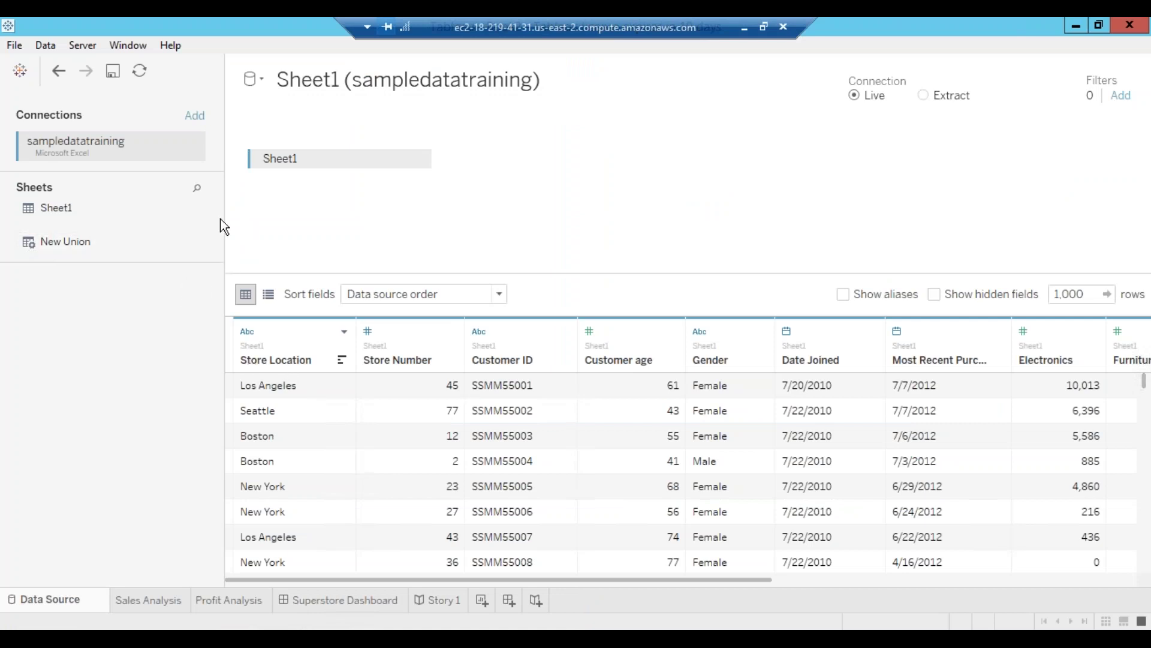
Return to the Sales Analysis worksheet, view the new data source's fields, and reselect Sample - Superstore
{"action": "left_click", "coordinate": [142, 599]}
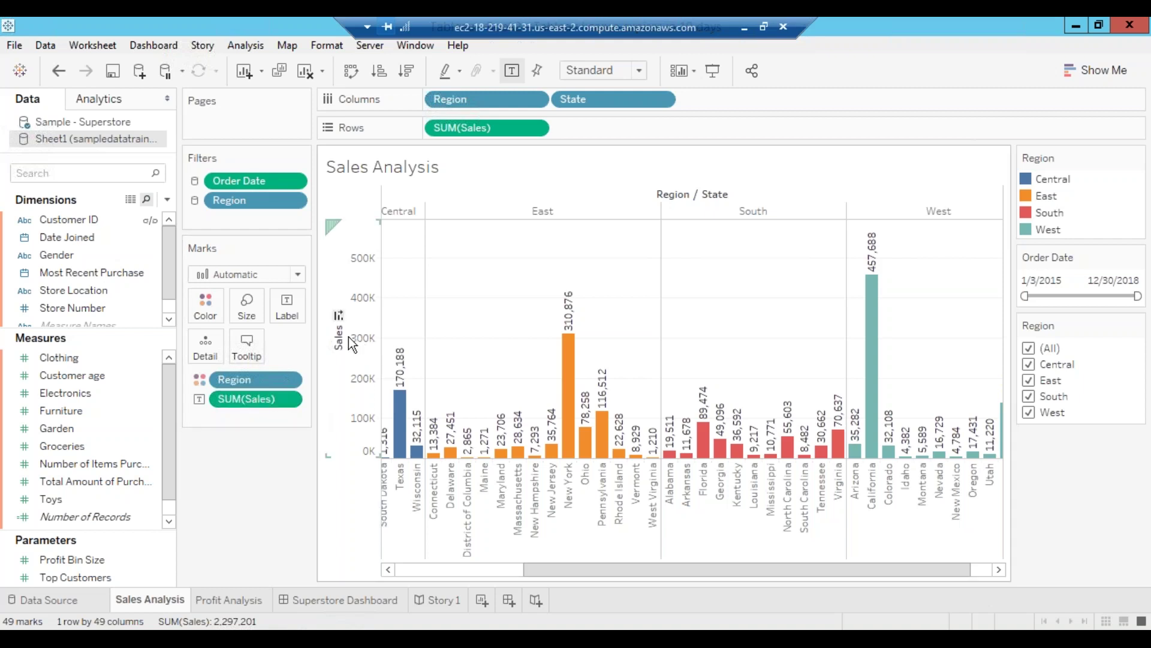
{"action": "left_click", "coordinate": [78, 413]}
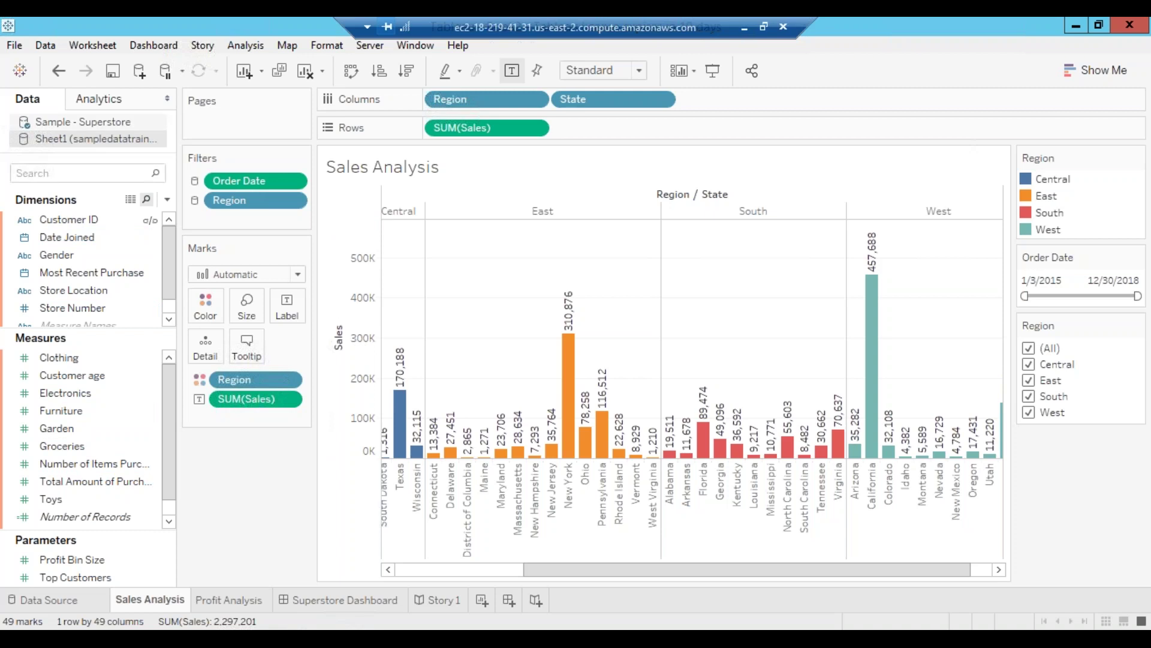
{"action": "left_click", "coordinate": [83, 122]}
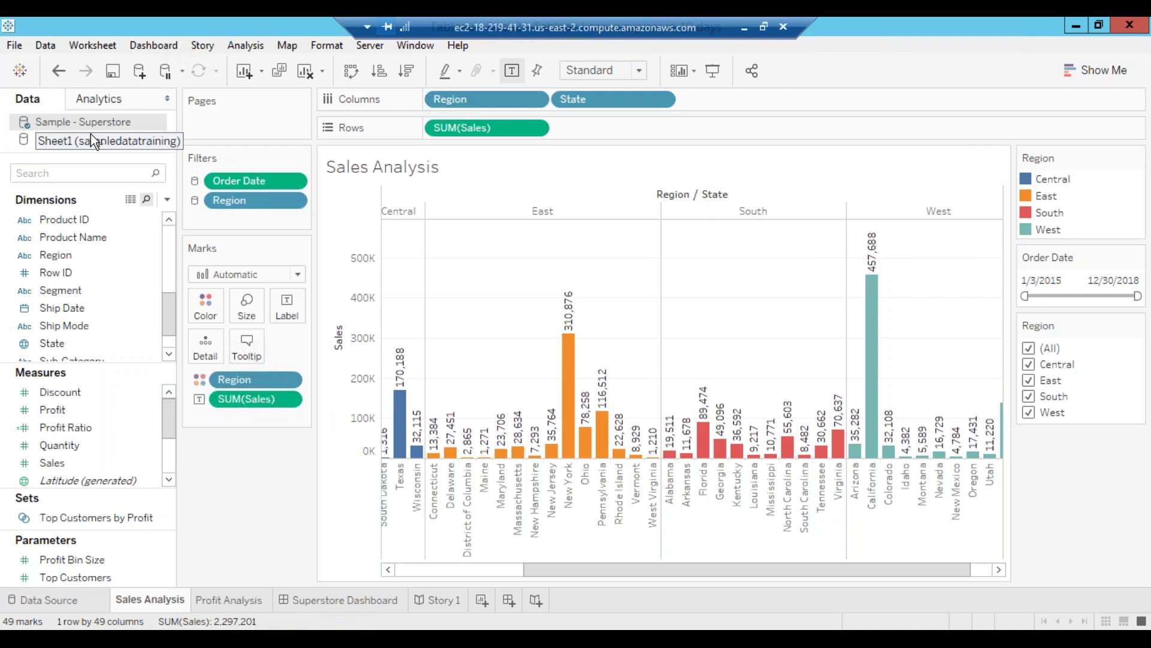
Look over the commands for editing relationships and replacing data sources, and examine the Pages shelf
{"action": "left_click", "coordinate": [45, 48]}
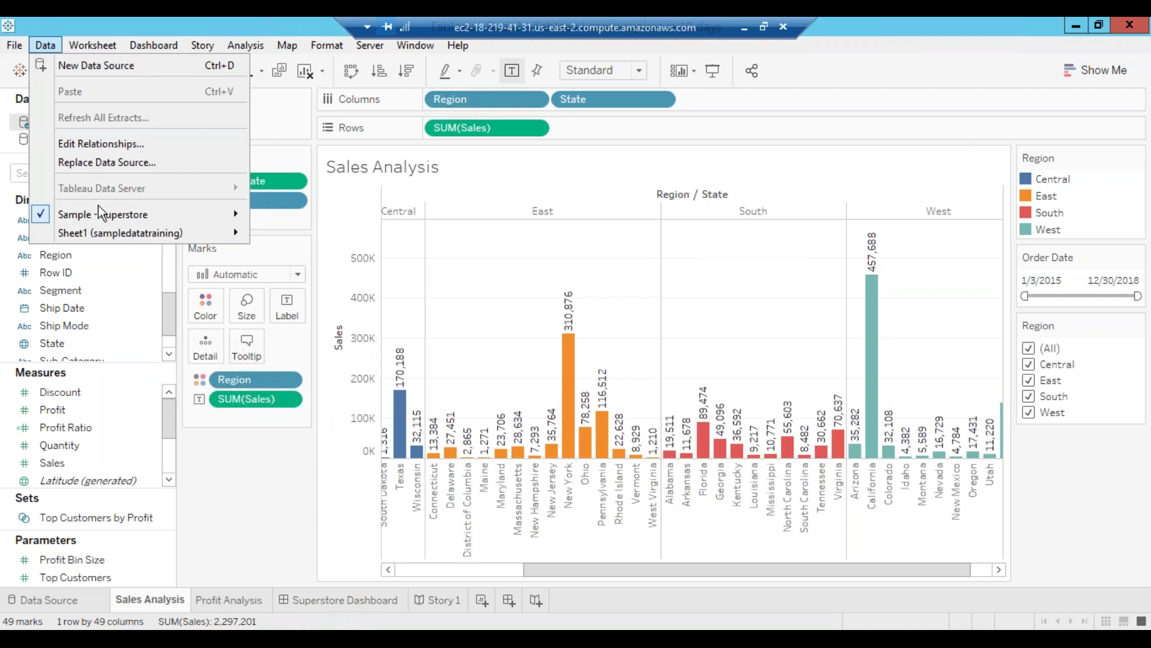
{"action": "left_click", "coordinate": [283, 140]}
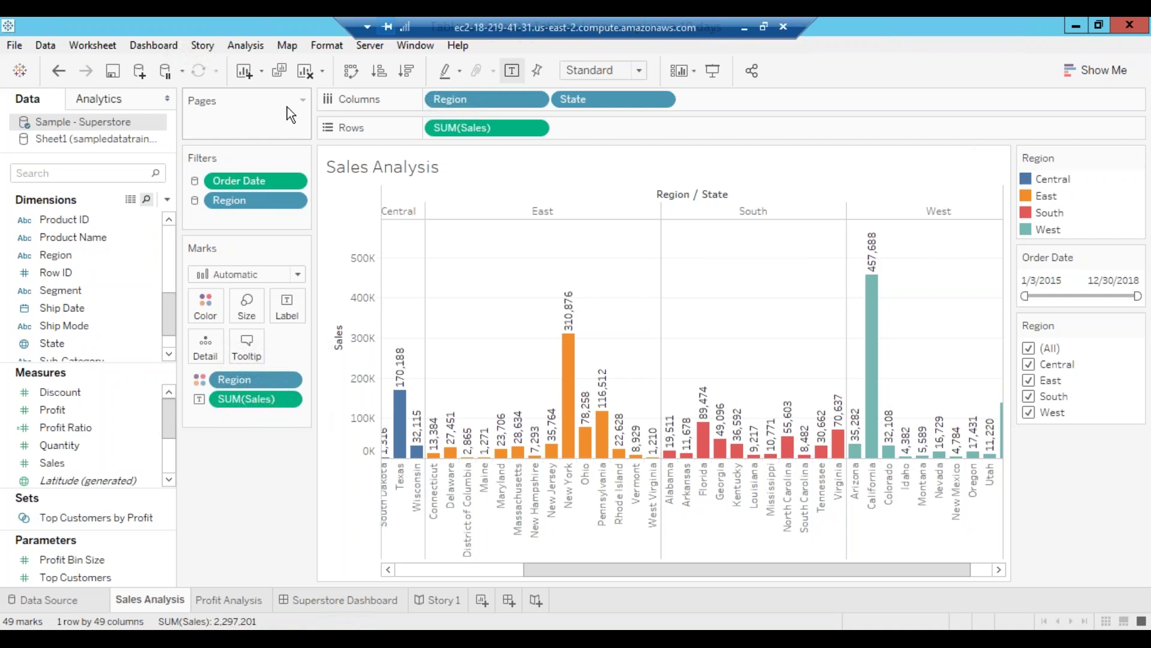
{"action": "left_click", "coordinate": [302, 100]}
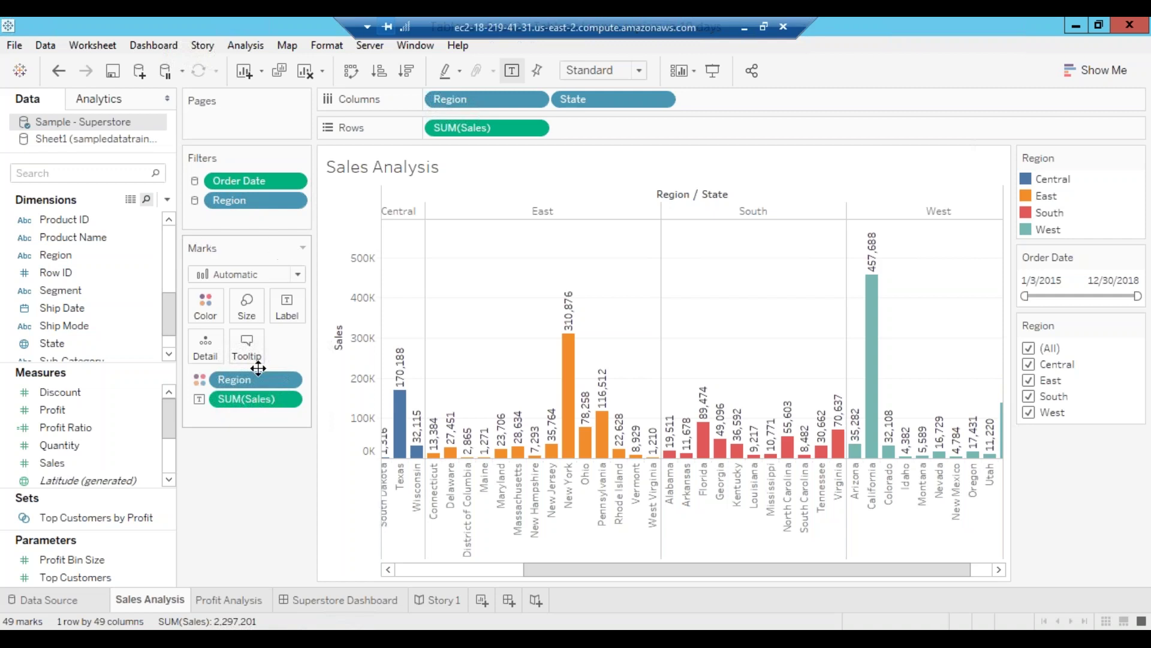
Add the line "Marks card" below the environments list in Notepad and switch back to Tableau
{"action": "key", "text": "alt+Tab"}
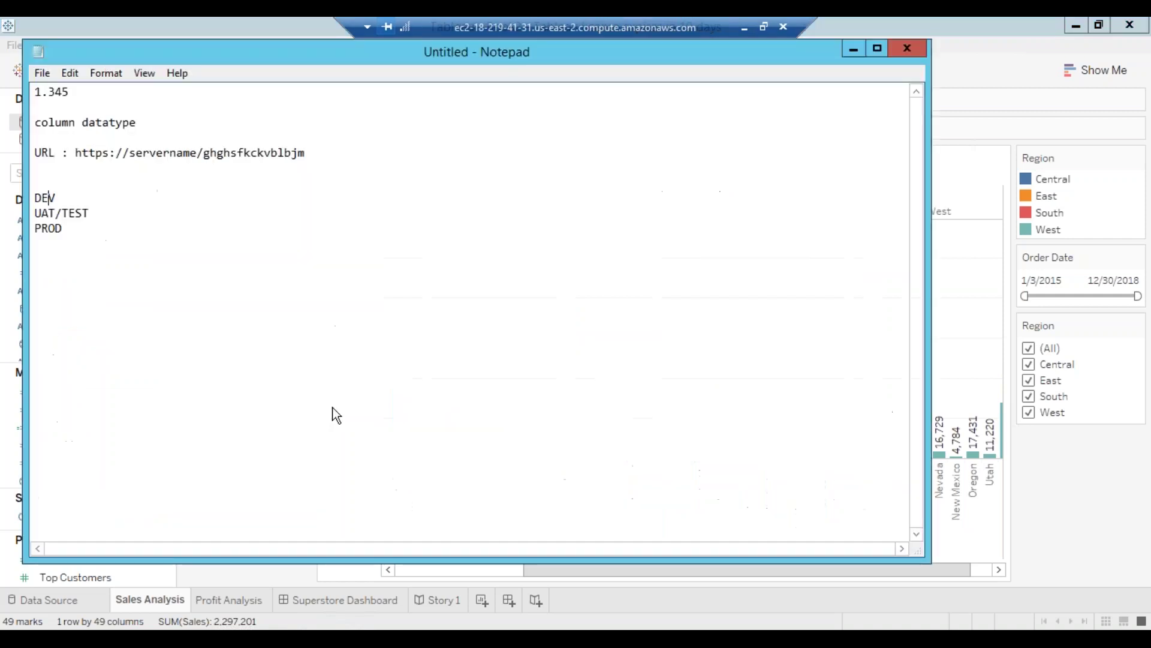
{"action": "left_click", "coordinate": [118, 256]}
{"action": "key", "text": "Return"}
{"action": "key", "text": "Return"}
{"action": "type", "text": "Marks card"}
{"action": "key", "text": "alt+Tab"}
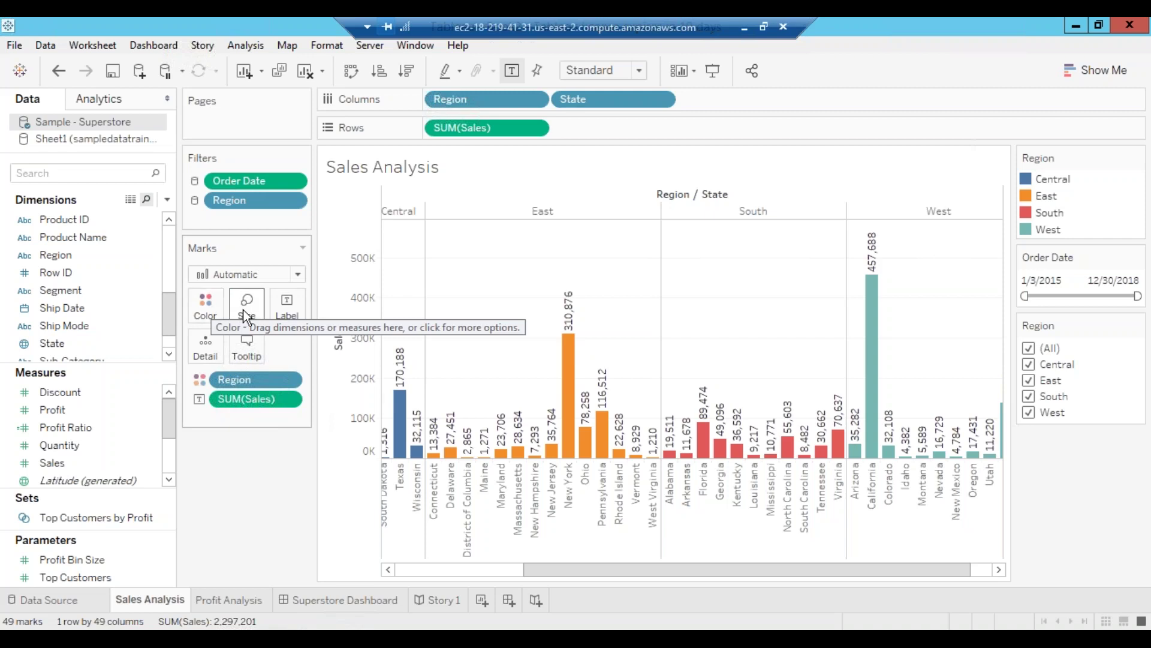
Look over the mark border colors, then assign and apply the Automatic color palette to the Region values
{"action": "left_click", "coordinate": [213, 313]}
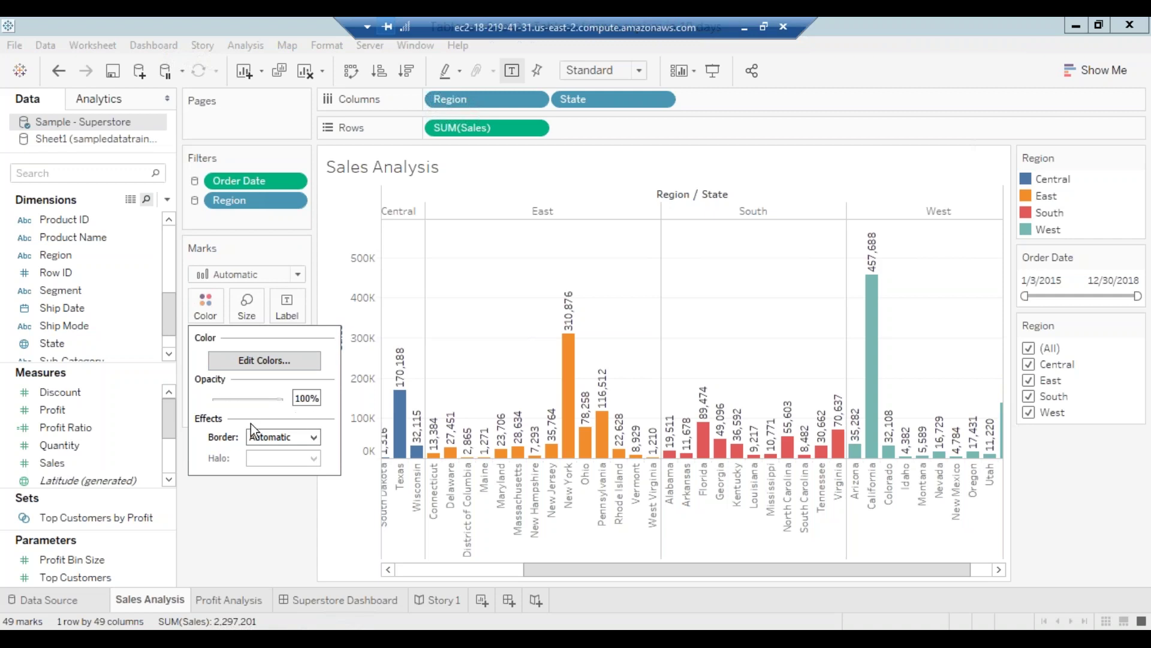
{"action": "left_click", "coordinate": [297, 436]}
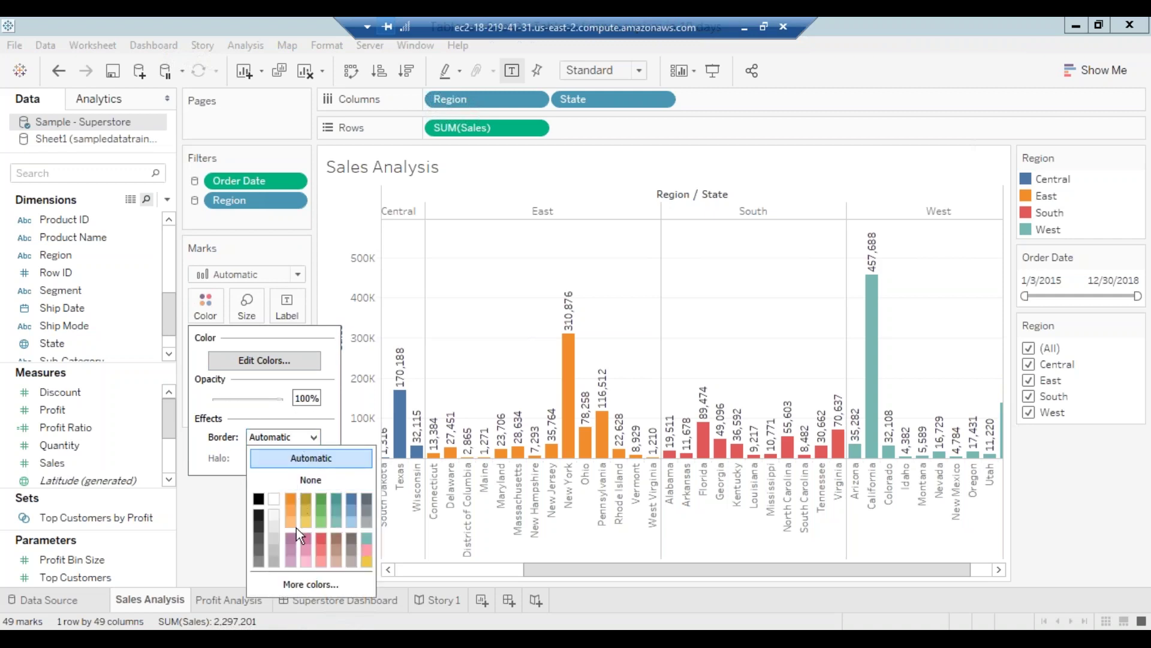
{"action": "left_click", "coordinate": [262, 359]}
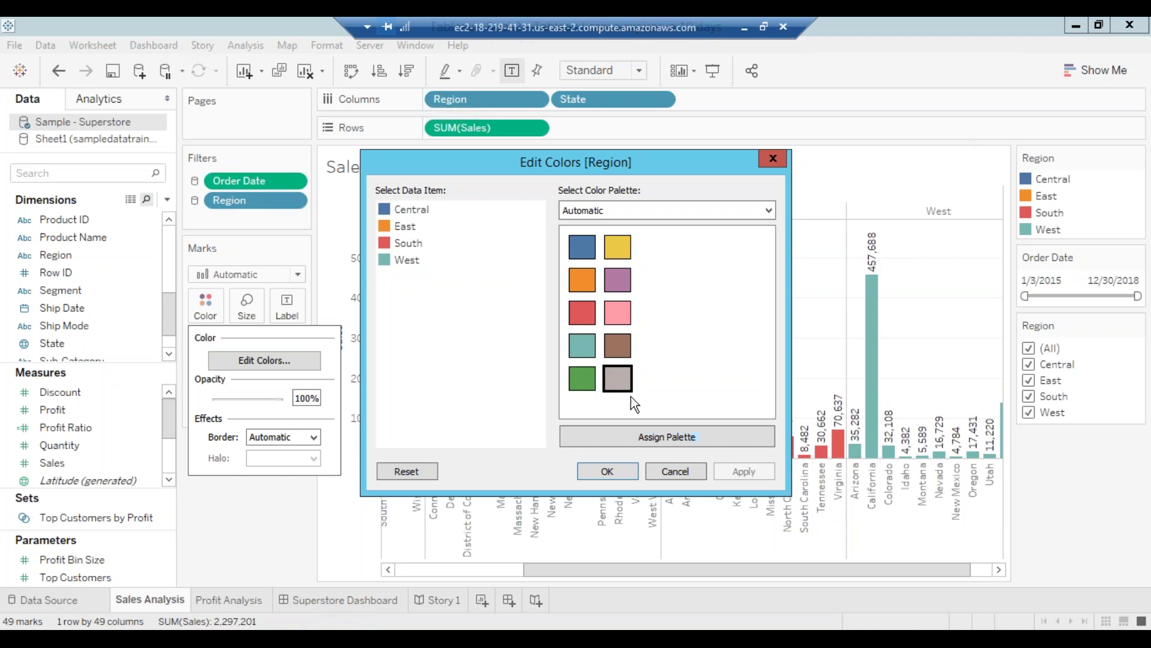
{"action": "left_click", "coordinate": [662, 441]}
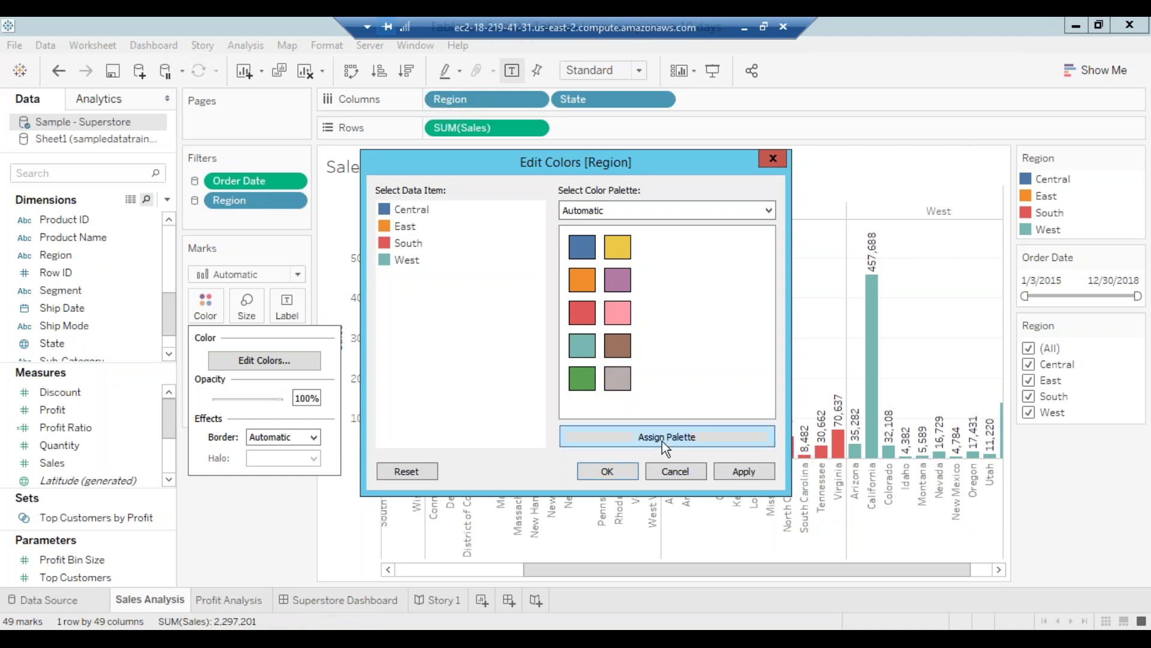
{"action": "left_click", "coordinate": [744, 472]}
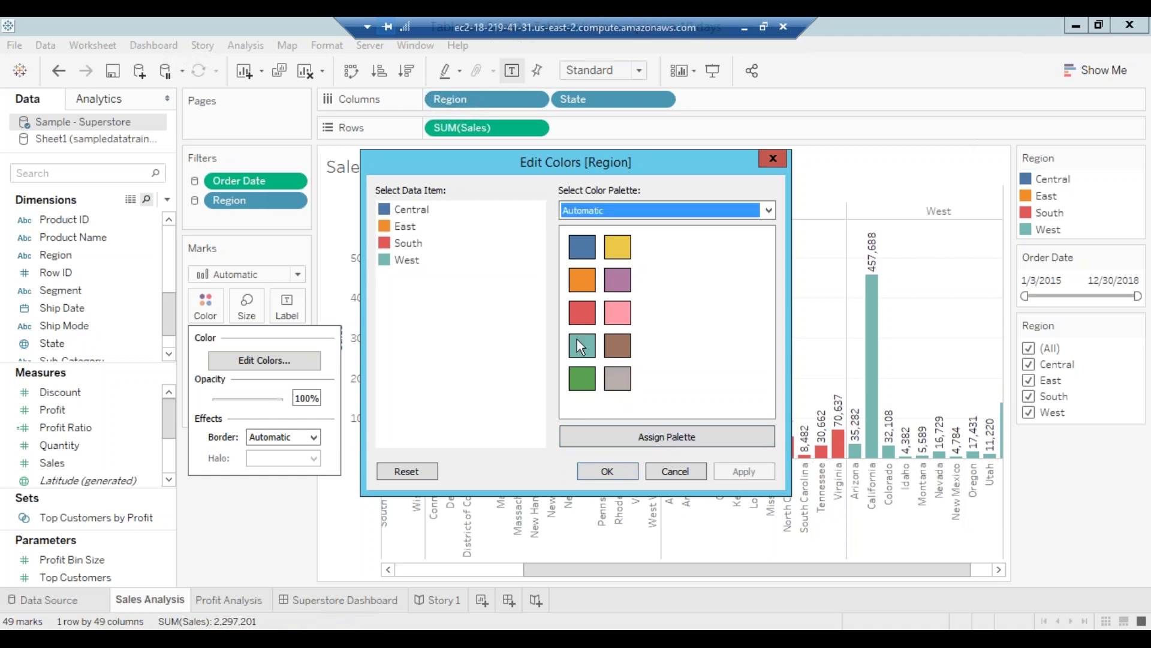
Look over the other color palettes available for Region and leave the color editor
{"action": "left_click", "coordinate": [670, 210]}
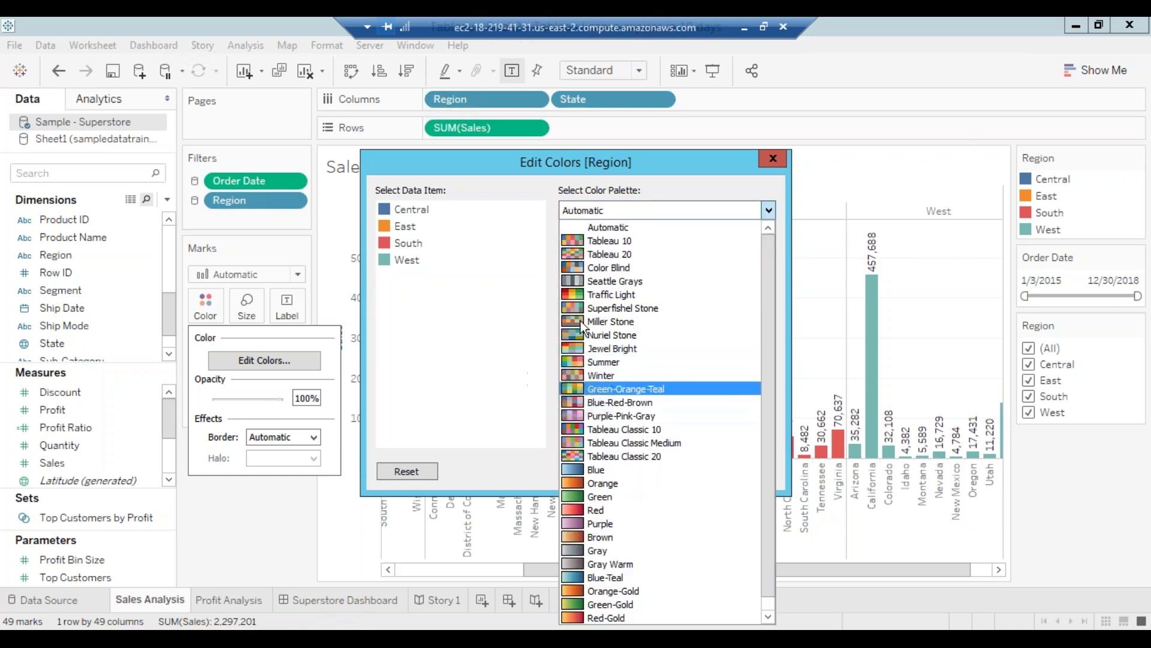
{"action": "left_click", "coordinate": [467, 361]}
{"action": "left_click", "coordinate": [671, 472]}
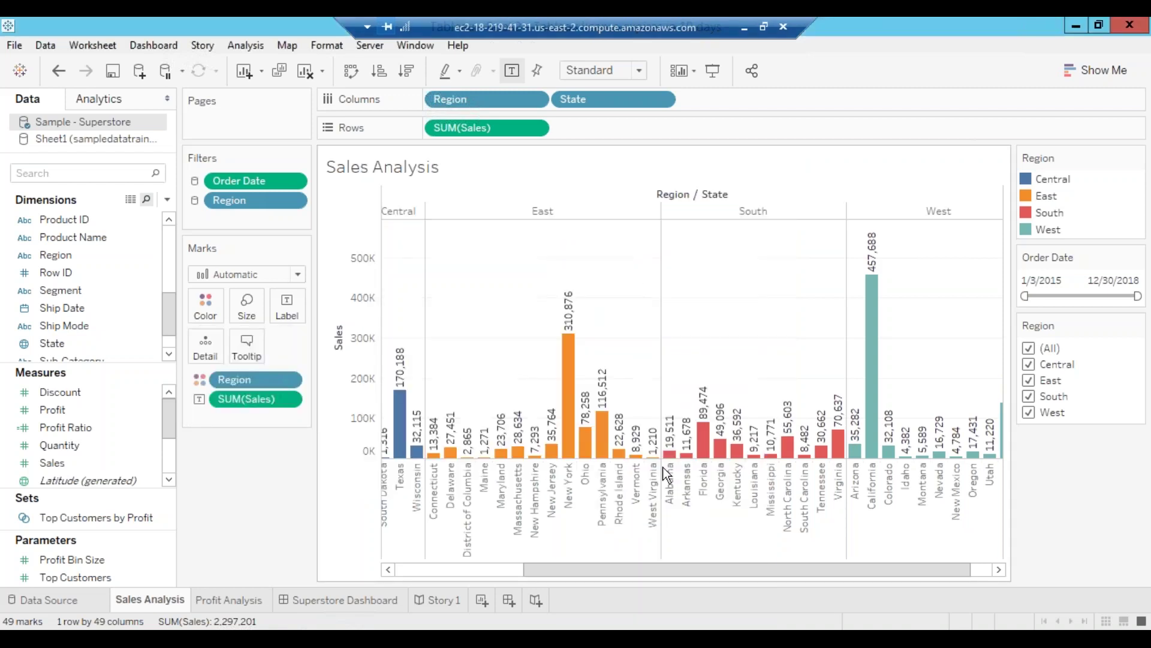
Try thinner bars with the Size setting of the Marks card, then widen them to nearly the maximum
{"action": "left_click", "coordinate": [250, 308]}
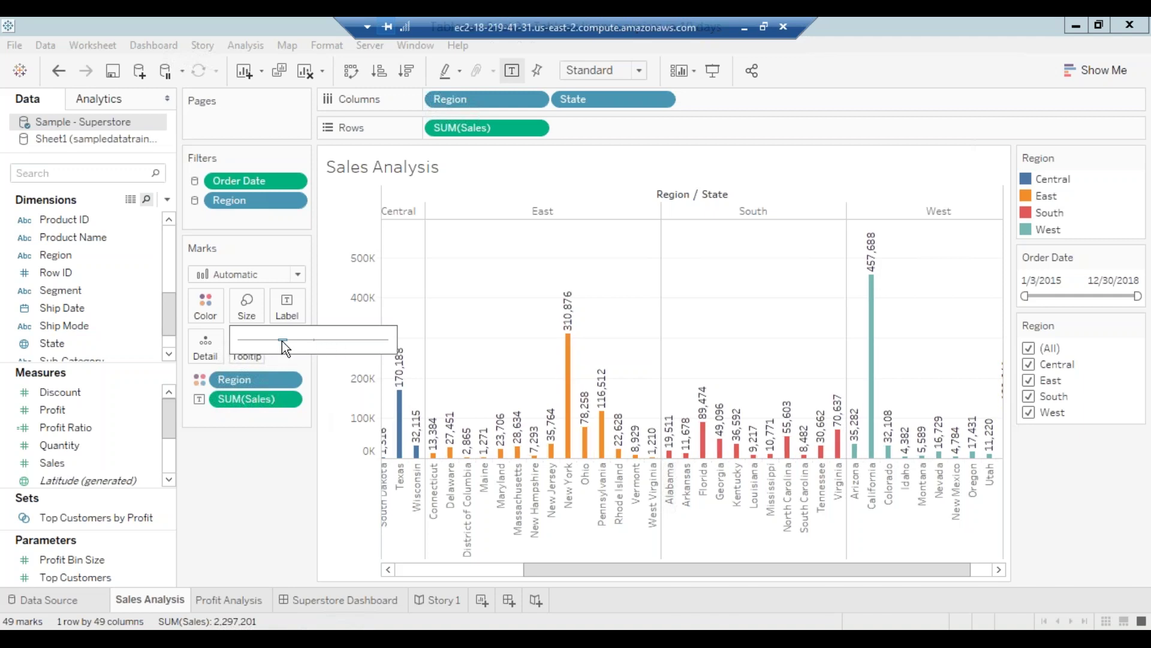
{"action": "left_click_drag", "start_coordinate": [282, 341], "coordinate": [264, 340]}
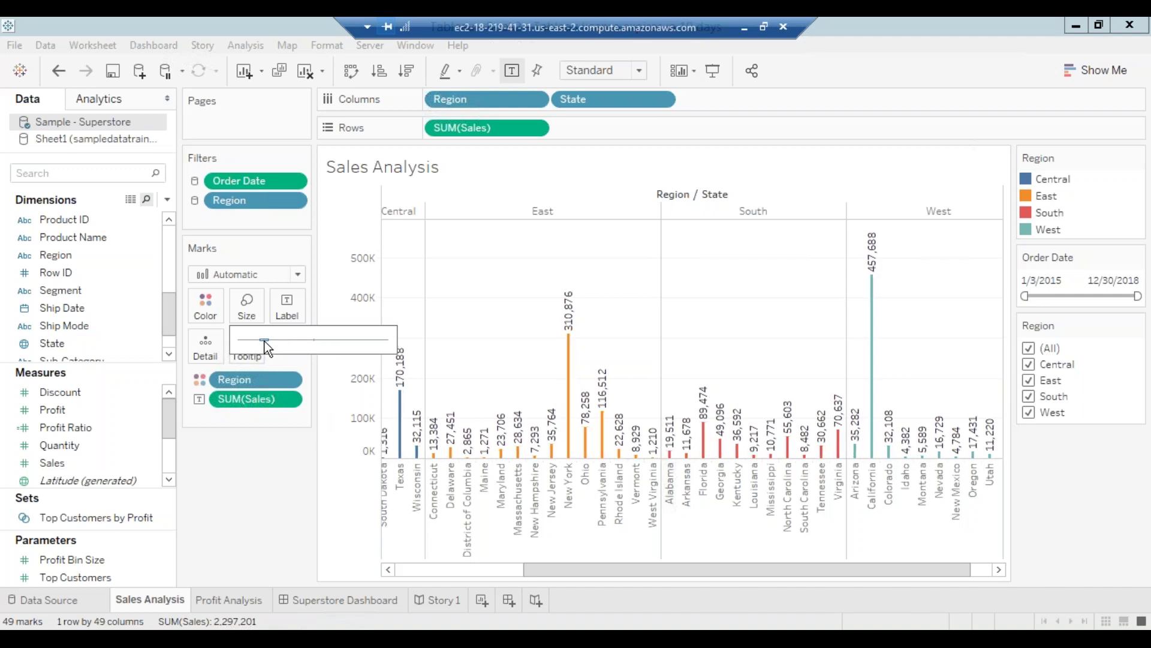
{"action": "left_click", "coordinate": [253, 340]}
{"action": "left_click_drag", "start_coordinate": [289, 338], "coordinate": [290, 338]}
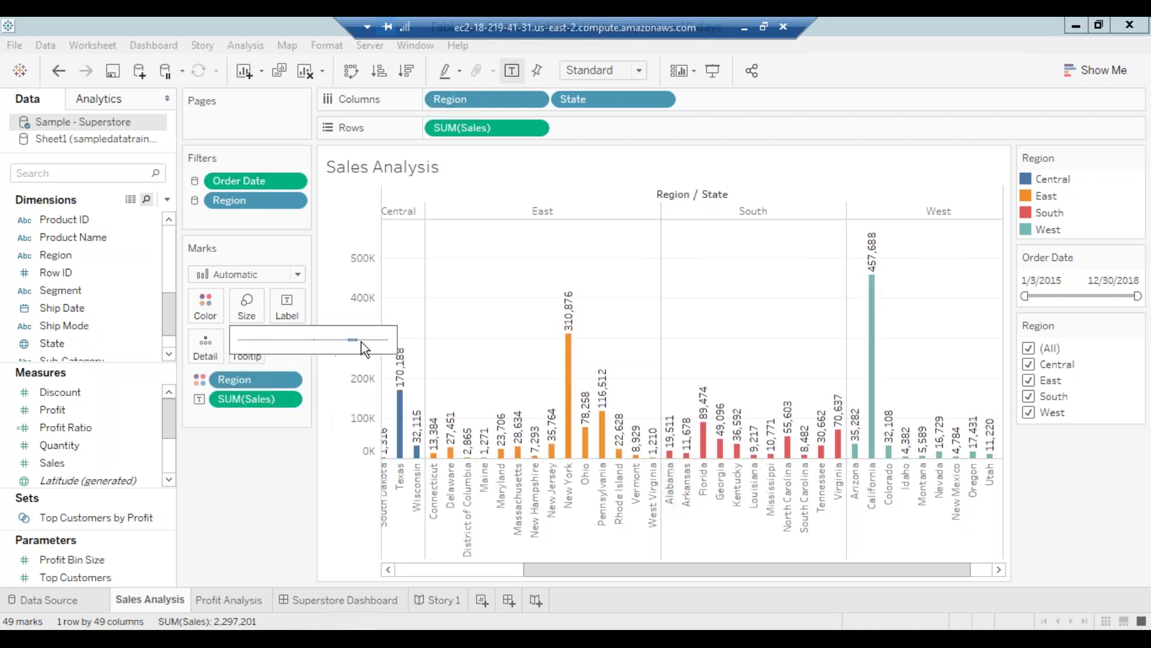
{"action": "left_click_drag", "start_coordinate": [379, 346], "coordinate": [385, 344]}
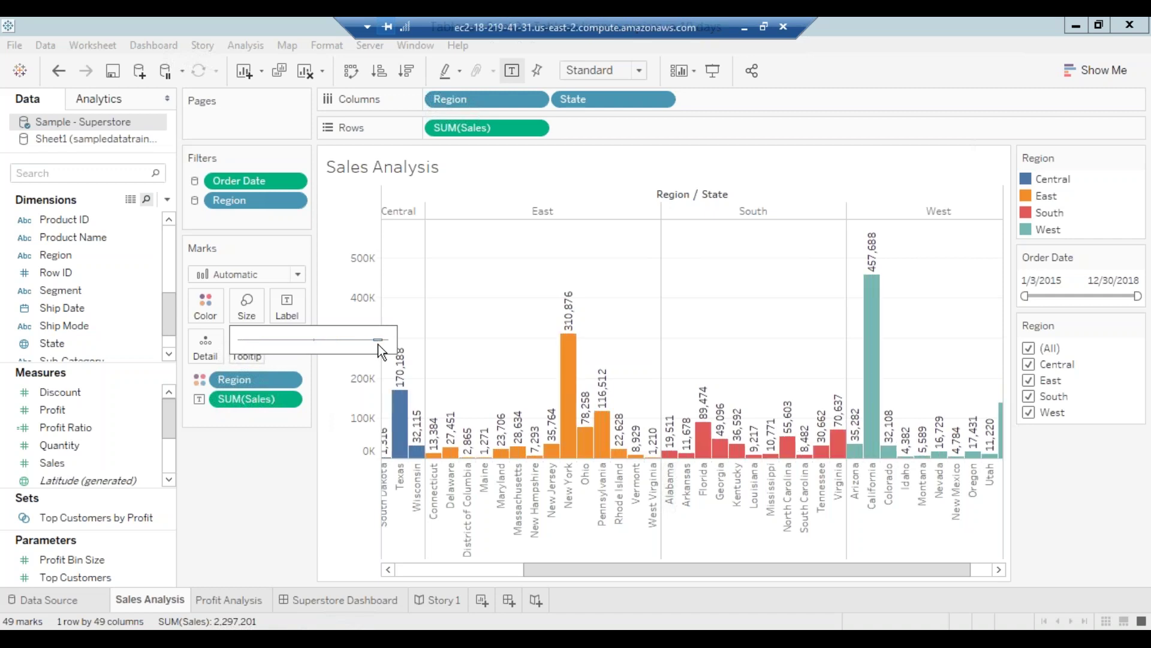
Label only the selected marks and allow labels to overlap other marks
{"action": "left_click", "coordinate": [287, 309]}
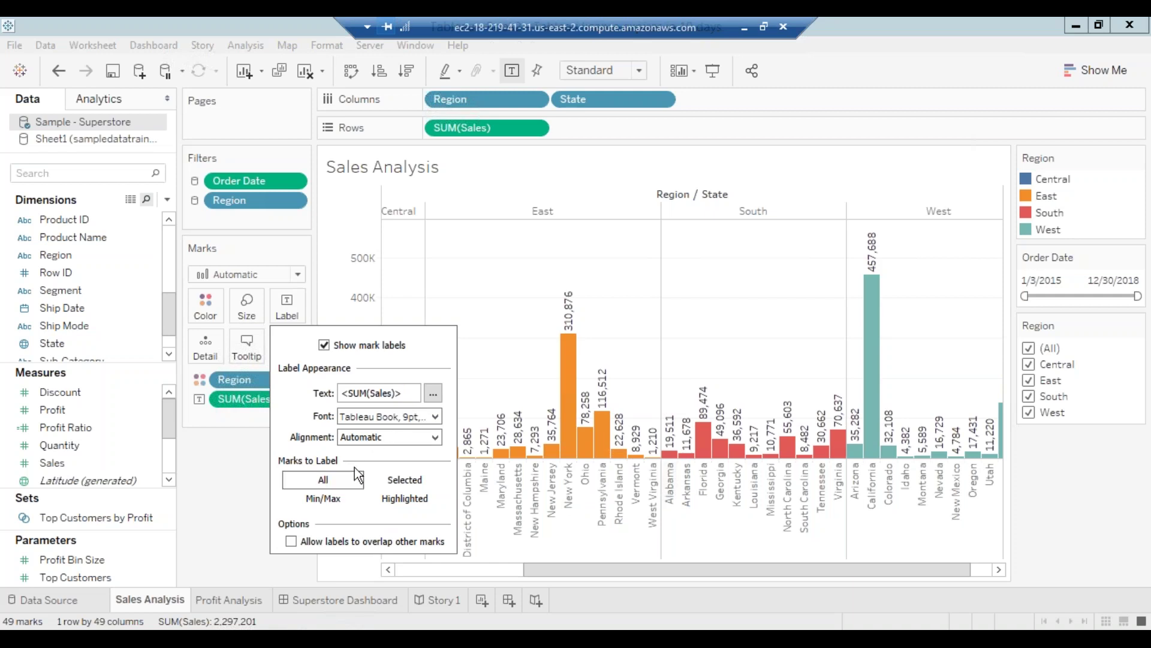
{"action": "left_click", "coordinate": [397, 478]}
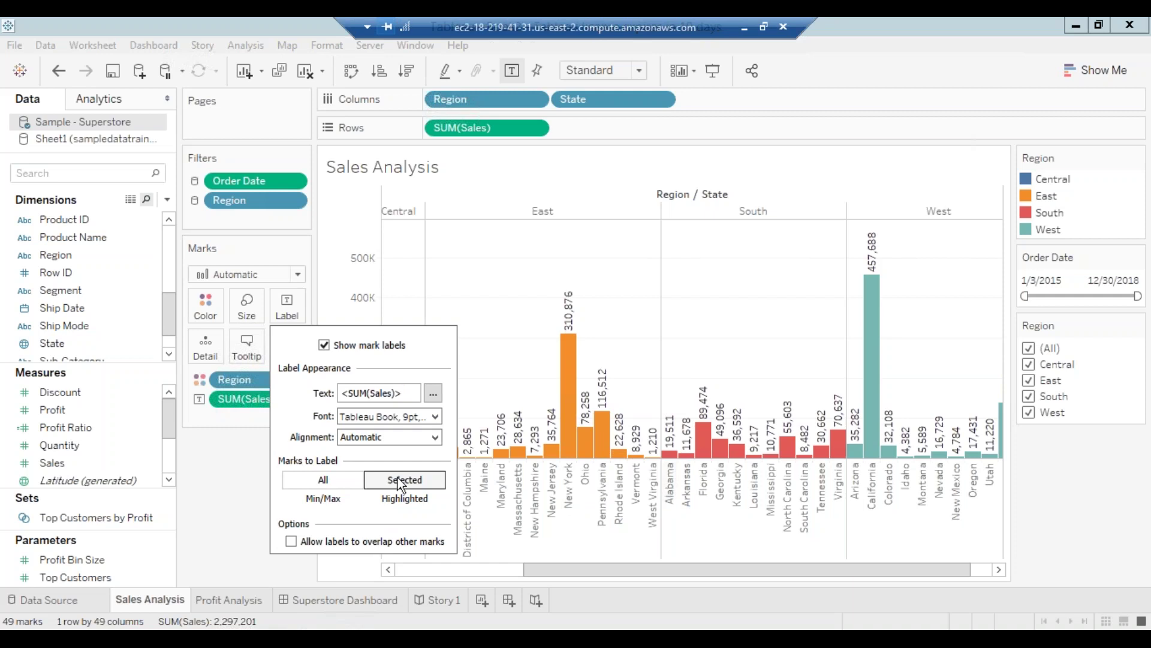
{"action": "left_click", "coordinate": [291, 541]}
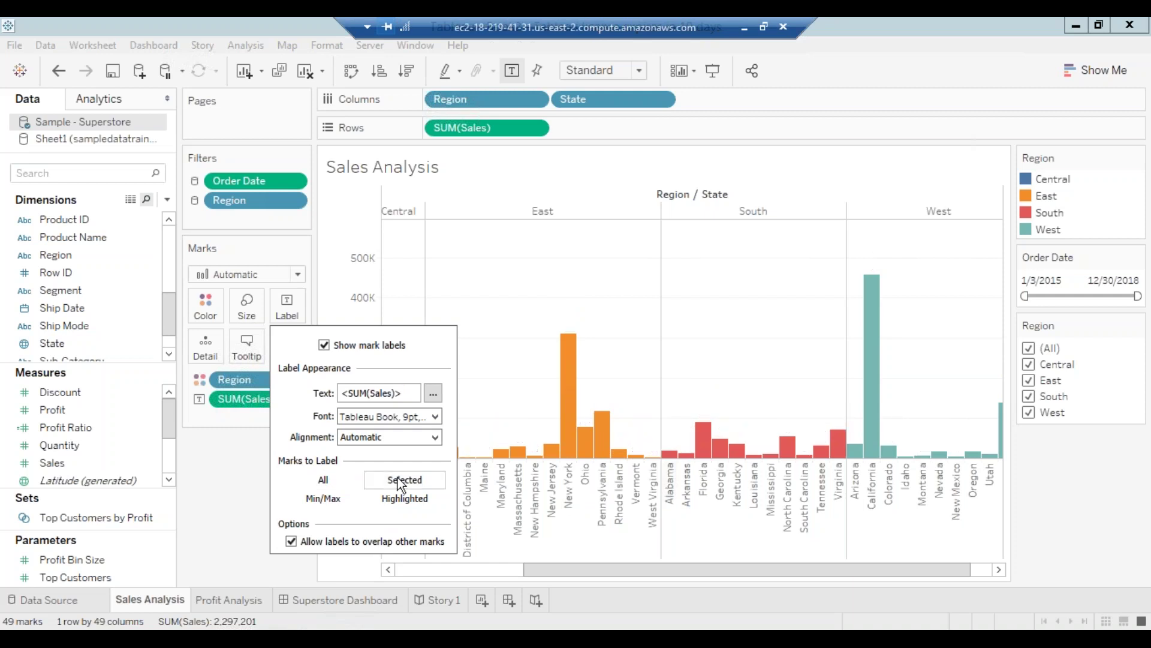
{"action": "left_click", "coordinate": [484, 338]}
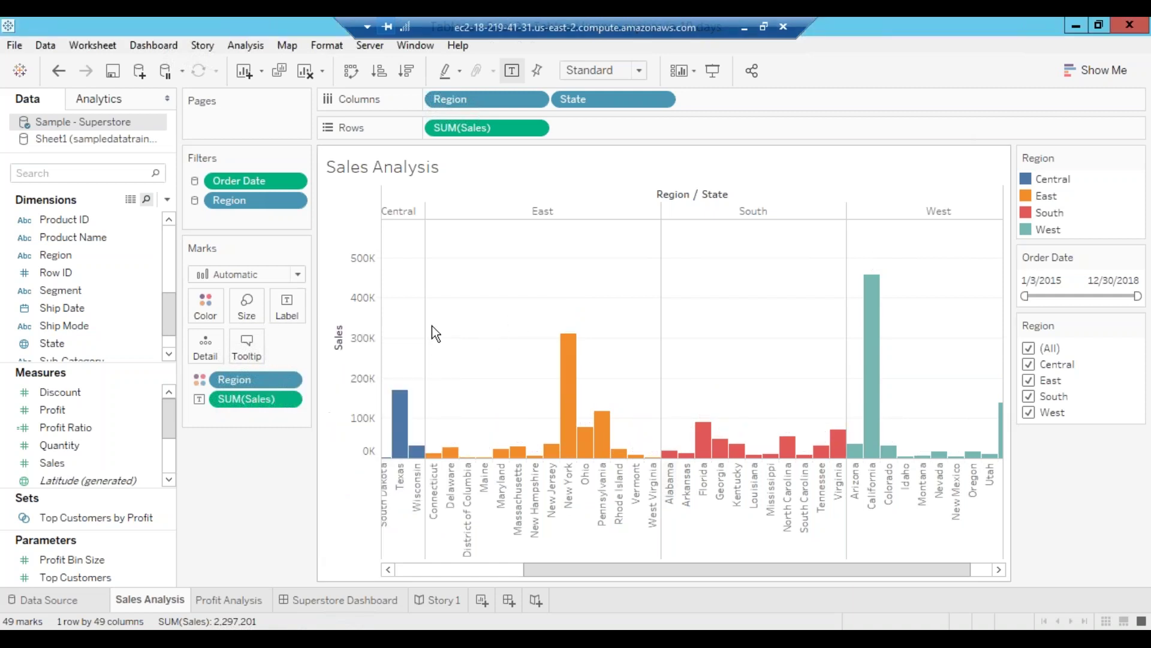
Check the selected-mark labels on the New York, Pennsylvania, California and Florida bars, ending on New York
{"action": "left_click", "coordinate": [567, 354]}
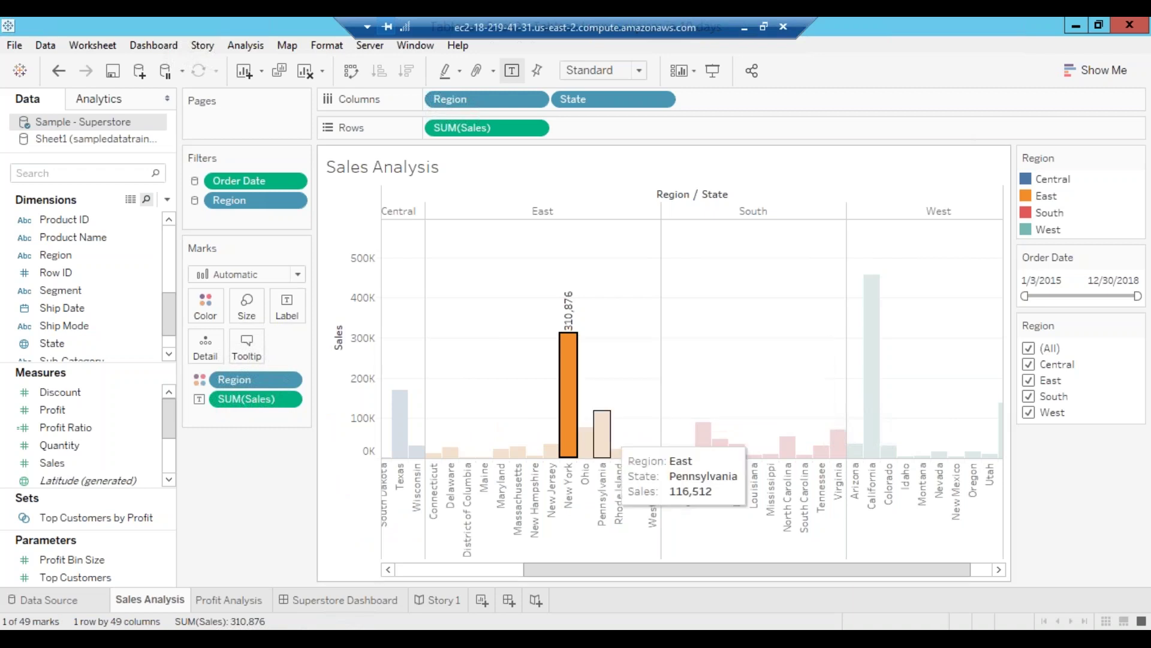
{"action": "left_click", "coordinate": [602, 441]}
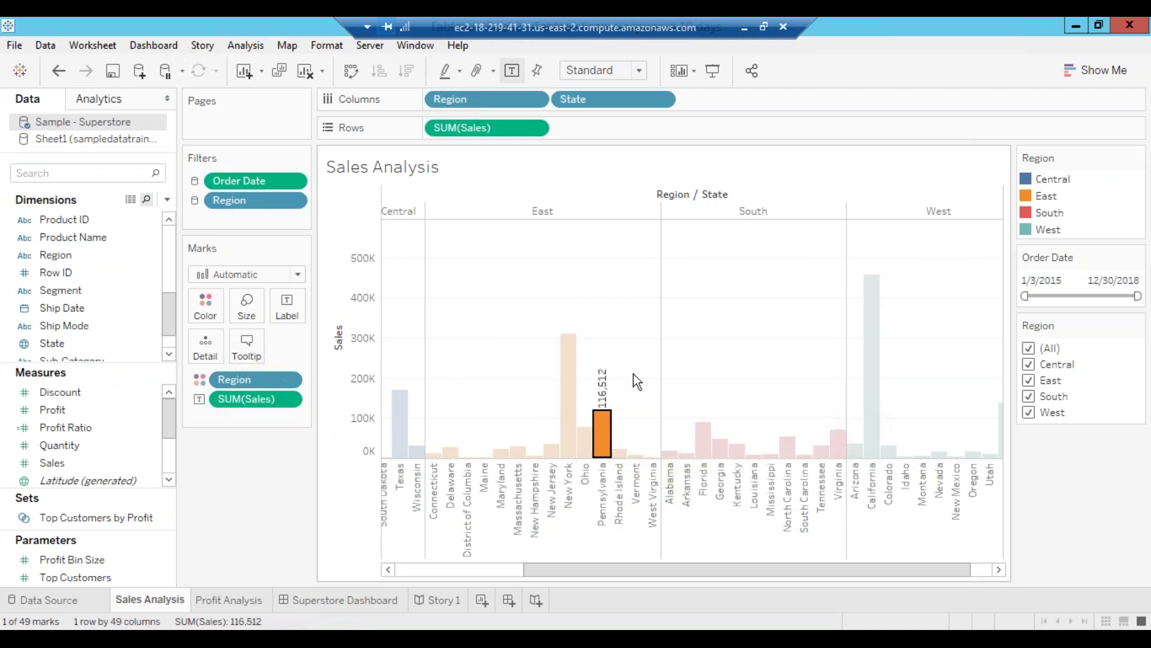
{"action": "left_click", "coordinate": [873, 371]}
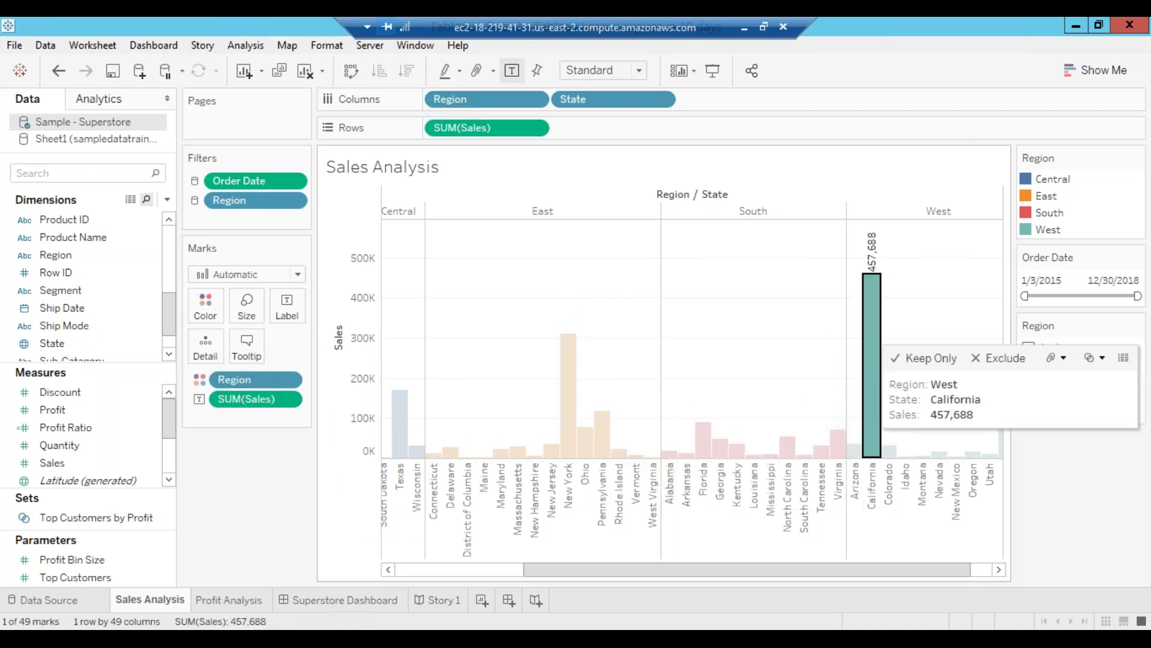
{"action": "left_click", "coordinate": [704, 441]}
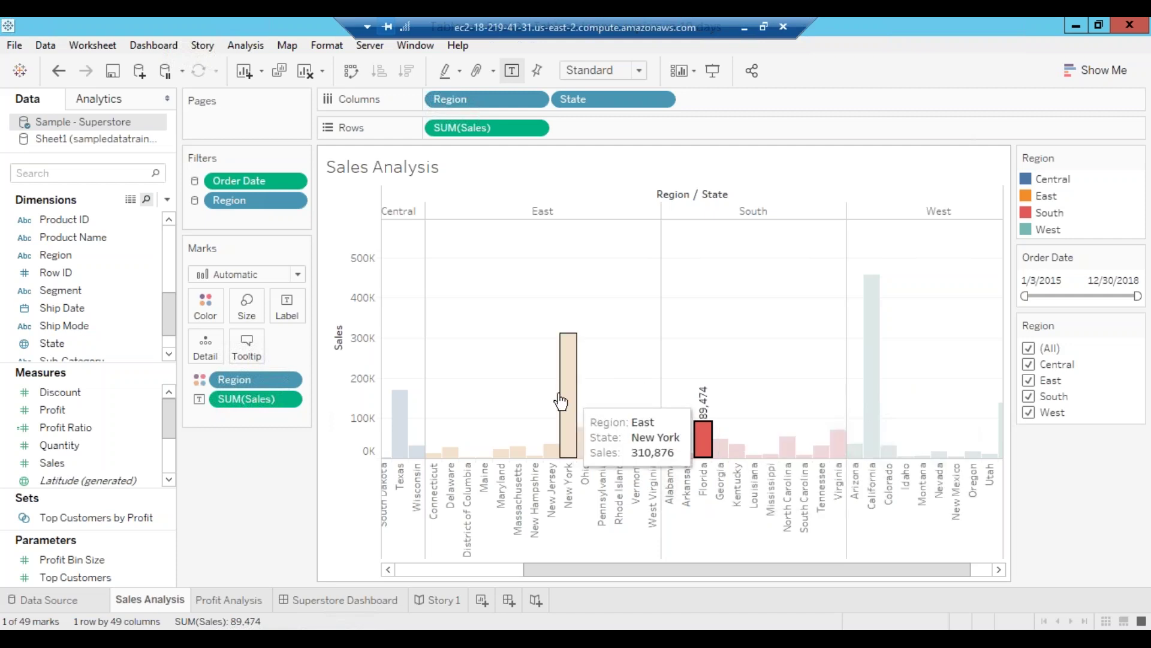
{"action": "left_click", "coordinate": [569, 393]}
Examine the Marks card's Label, Detail and Tooltip options, including the tooltip text editor
{"action": "left_click", "coordinate": [287, 309]}
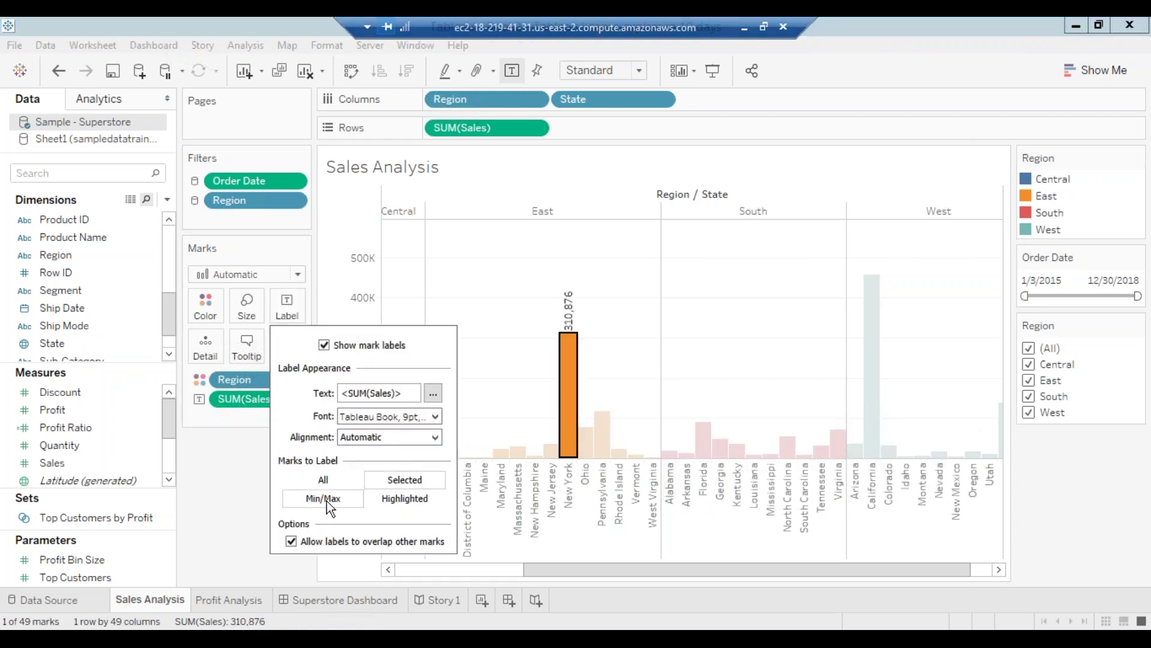
{"action": "left_click", "coordinate": [211, 349]}
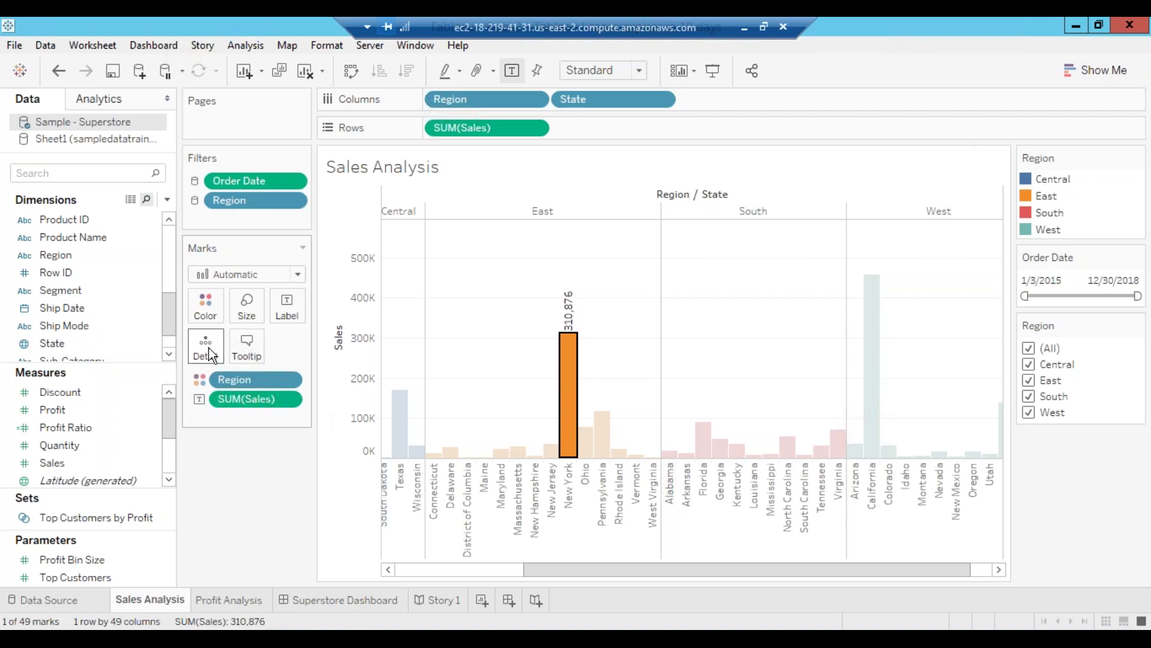
{"action": "left_click_drag", "start_coordinate": [53, 392], "coordinate": [207, 344]}
{"action": "left_click", "coordinate": [247, 350]}
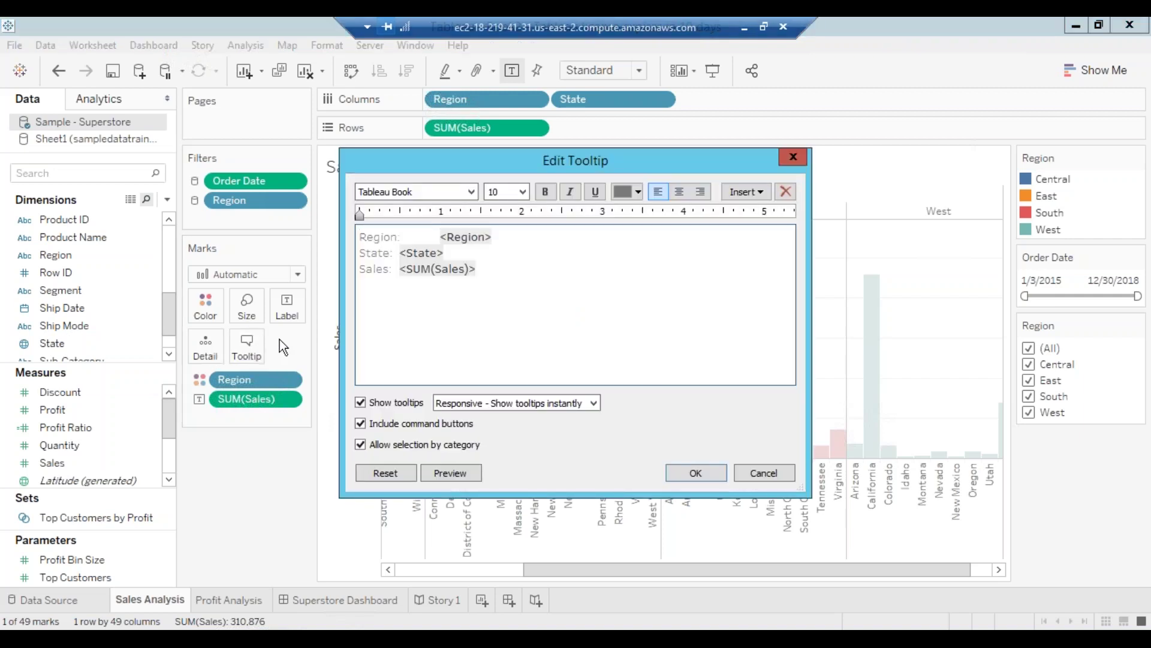
{"action": "left_click", "coordinate": [796, 161]}
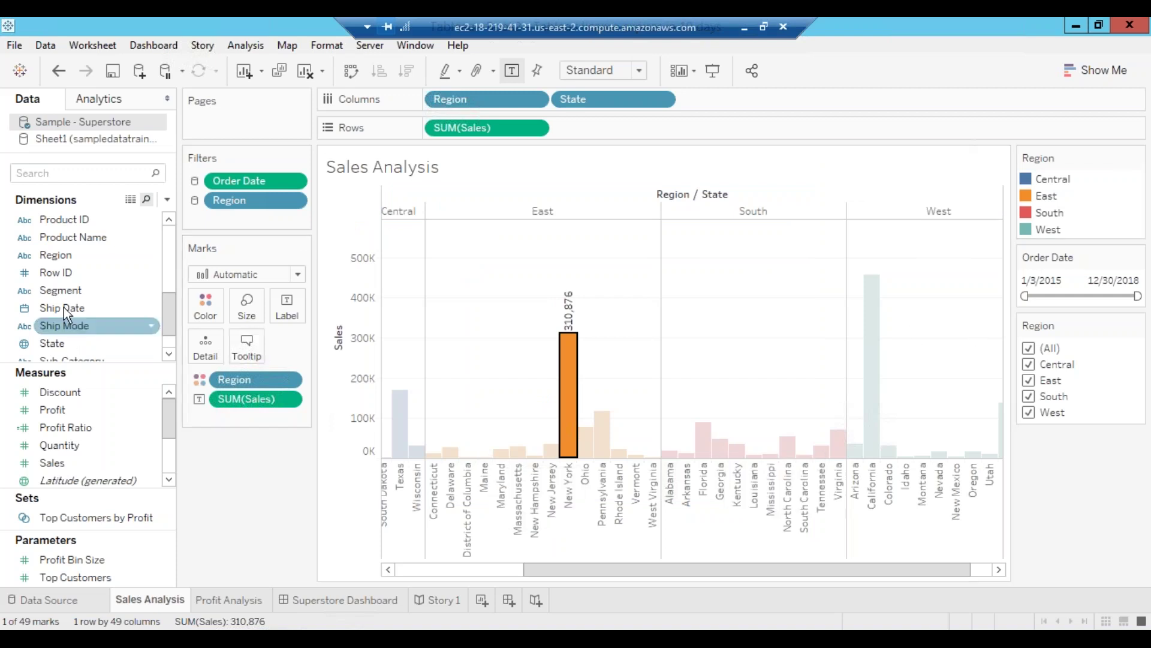
Add the Row ID dimension to the tooltip and check it on the New York bar
{"action": "left_click", "coordinate": [169, 354]}
{"action": "left_click", "coordinate": [169, 354]}
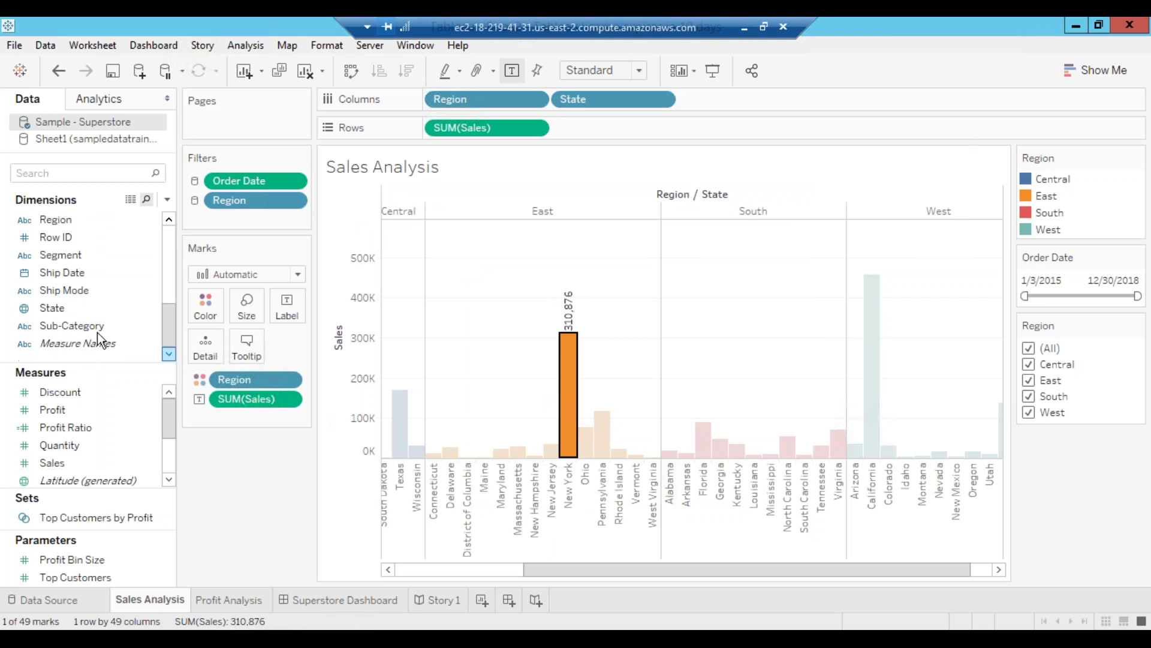
{"action": "left_click", "coordinate": [74, 237]}
{"action": "left_click_drag", "start_coordinate": [74, 237], "coordinate": [315, 324]}
{"action": "left_click_drag", "start_coordinate": [254, 347], "coordinate": [247, 347]}
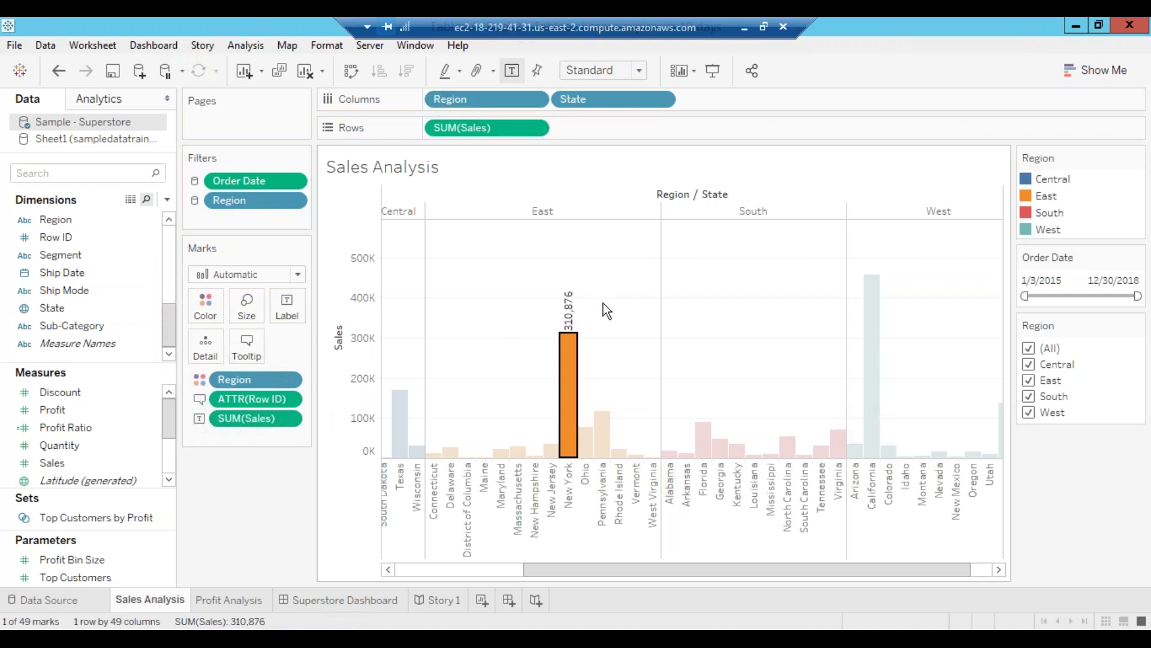
{"action": "mouse_move", "coordinate": [575, 344]}
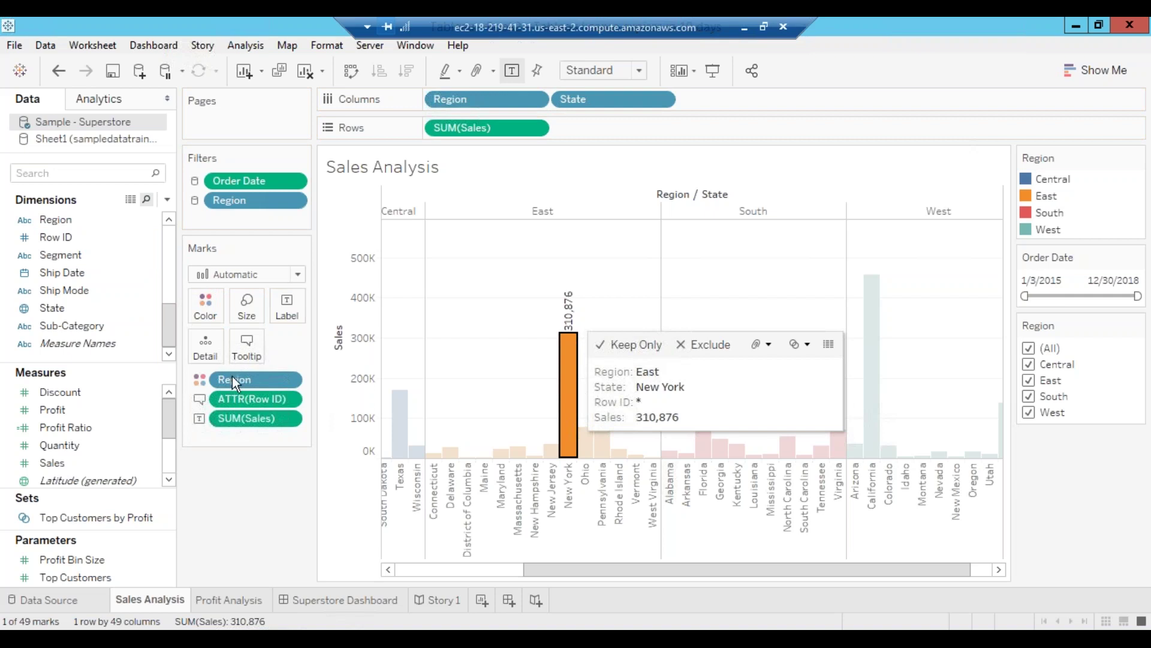
Change the Row ID tooltip field's aggregation to Count and check the New York bar's tooltip
{"action": "left_click", "coordinate": [290, 400]}
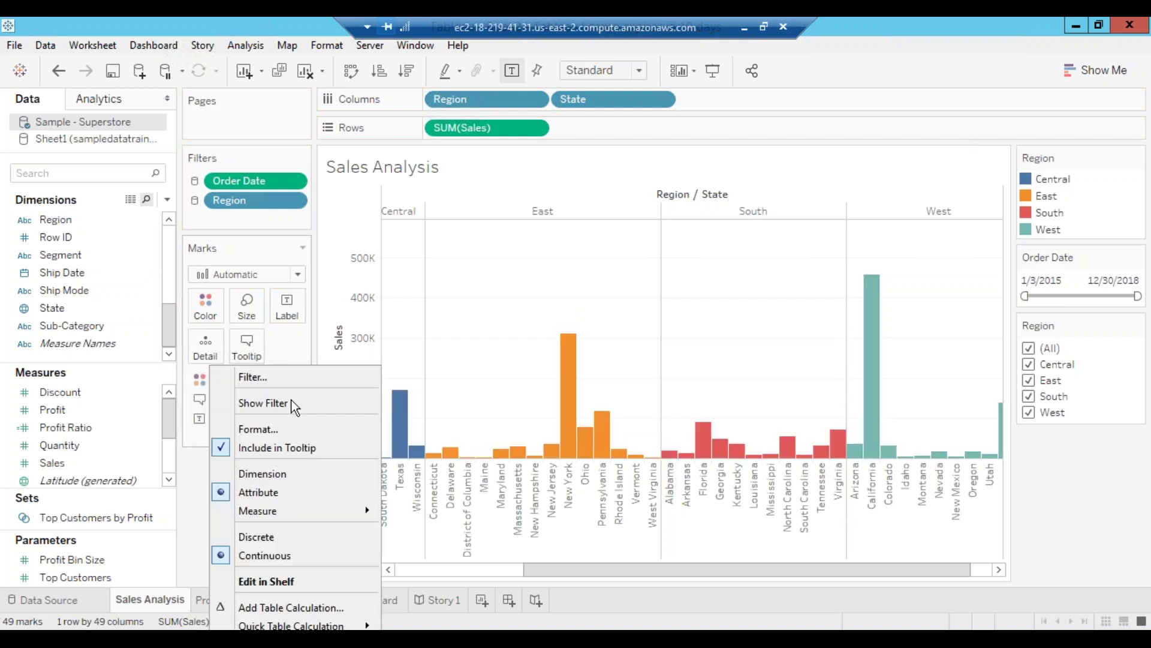
{"action": "mouse_move", "coordinate": [300, 508]}
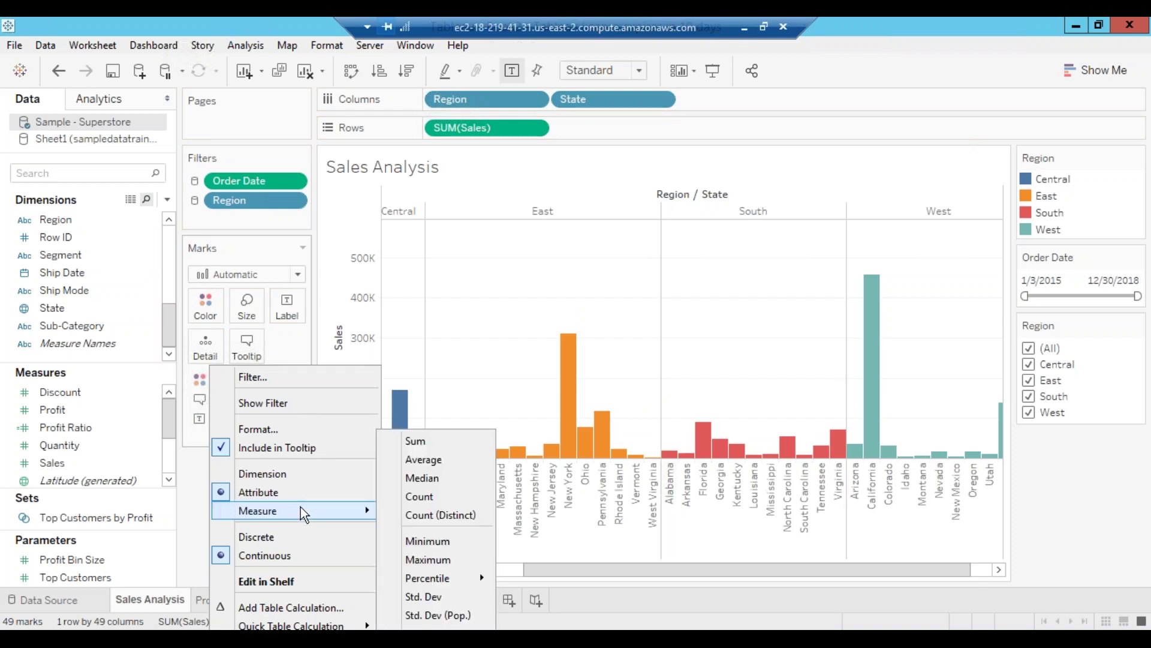
{"action": "left_click", "coordinate": [420, 495]}
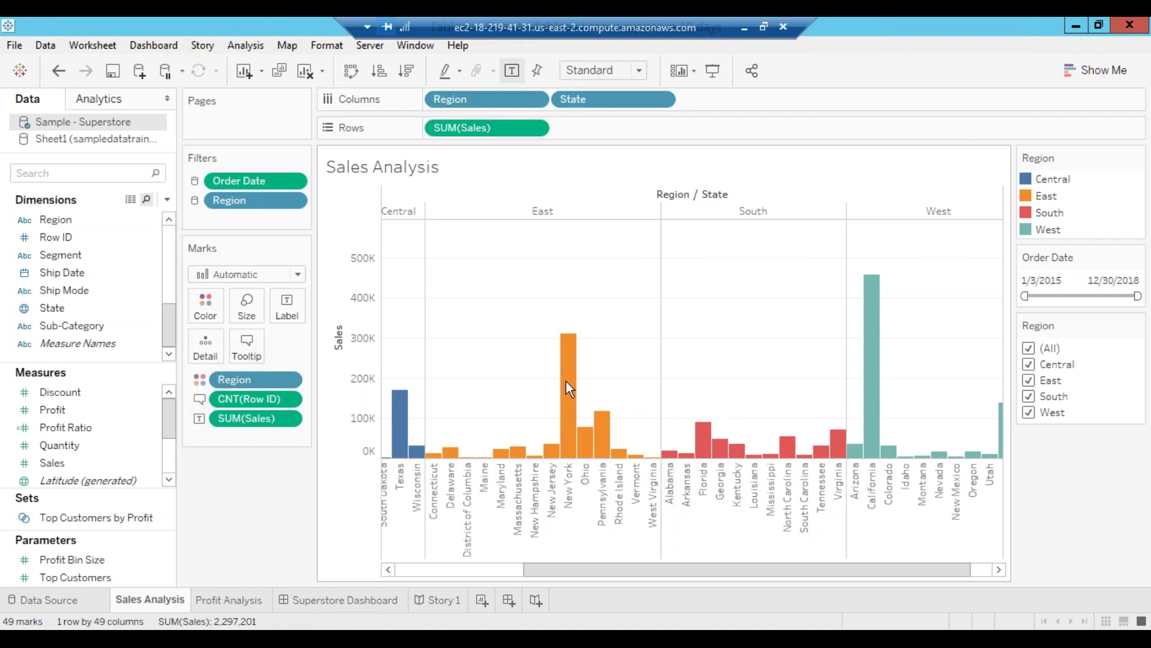
{"action": "mouse_move", "coordinate": [566, 382]}
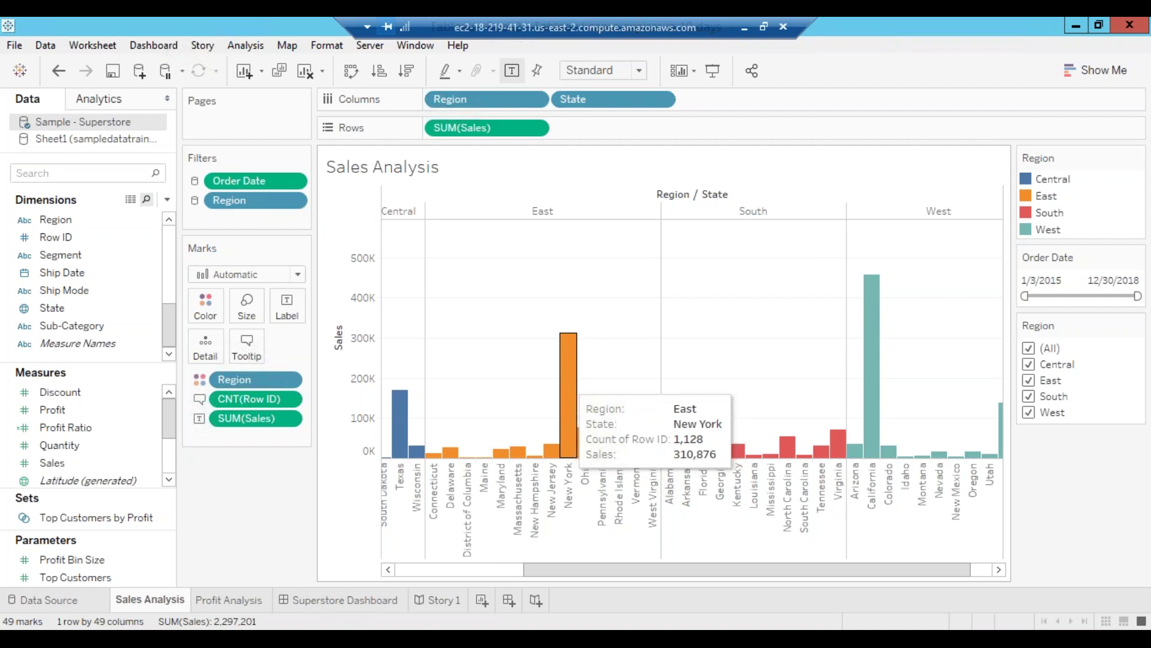
Look over the other aggregations offered for the Row ID tooltip field, such as Count (Distinct)
{"action": "left_click", "coordinate": [288, 400]}
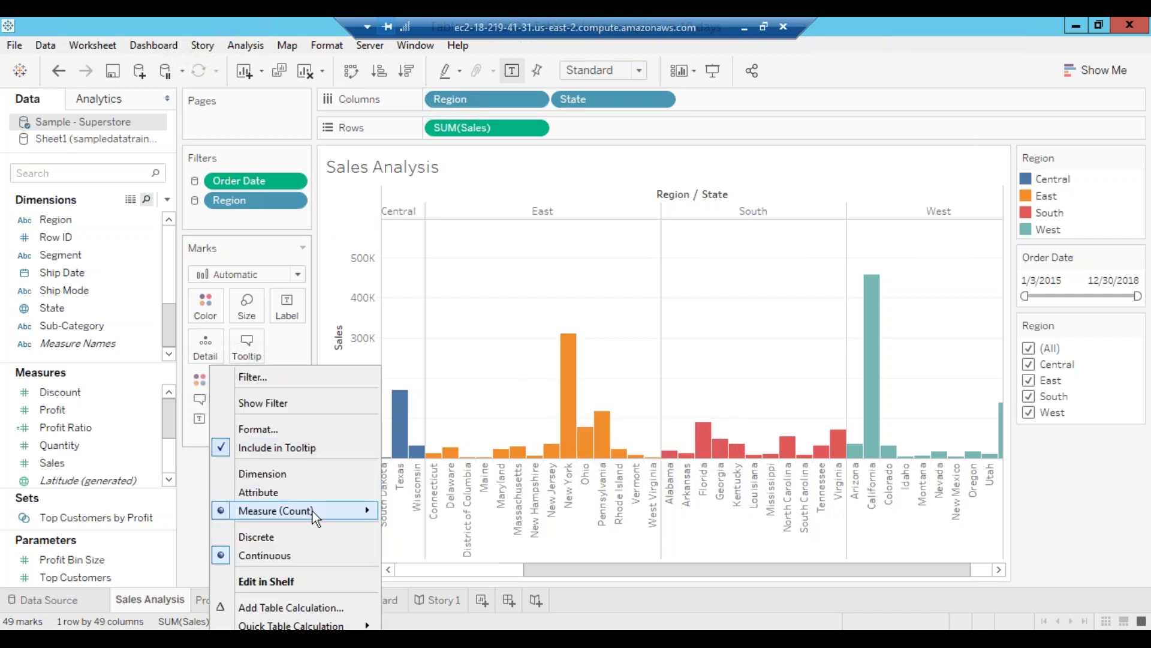
{"action": "mouse_move", "coordinate": [312, 511]}
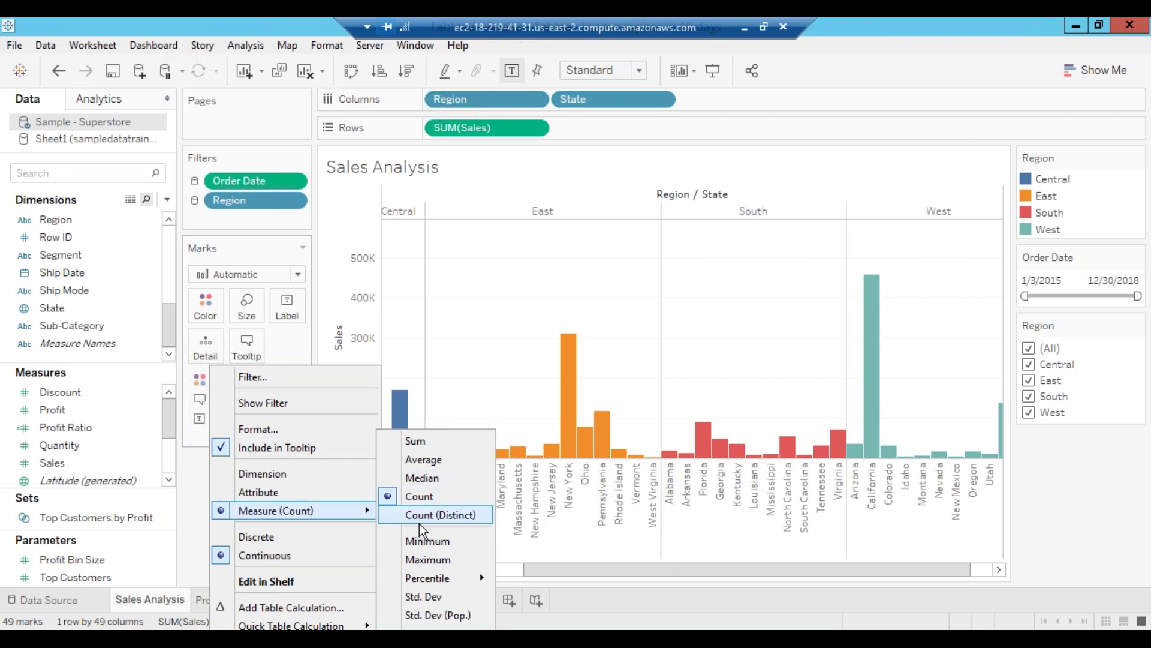
{"action": "left_click", "coordinate": [419, 383]}
{"action": "left_click", "coordinate": [108, 329]}
Format the tooltip's Region field as non-bold italic text in light red and check the tooltip on several state bars
{"action": "left_click", "coordinate": [243, 353]}
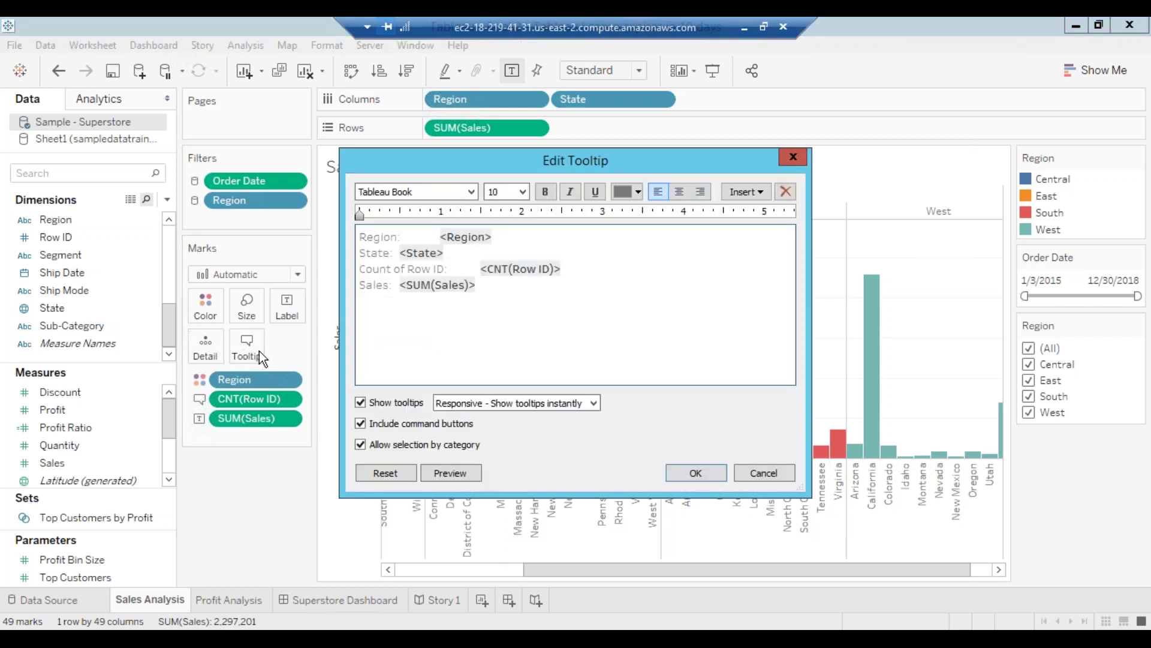
{"action": "left_click", "coordinate": [493, 286]}
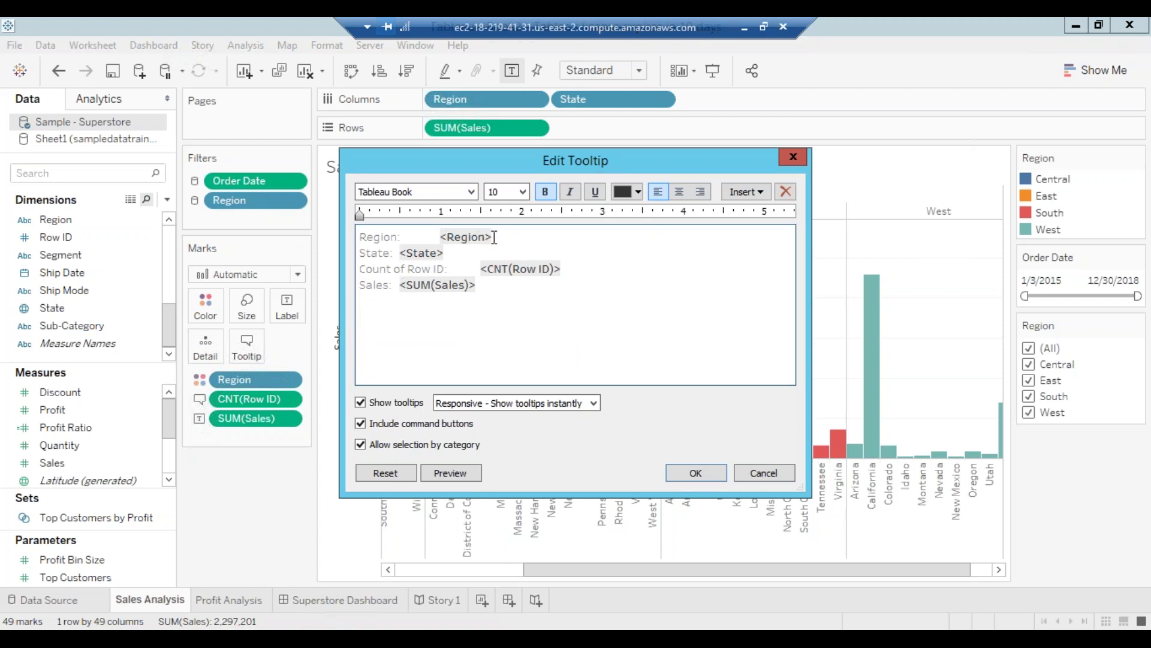
{"action": "double_click", "coordinate": [460, 237]}
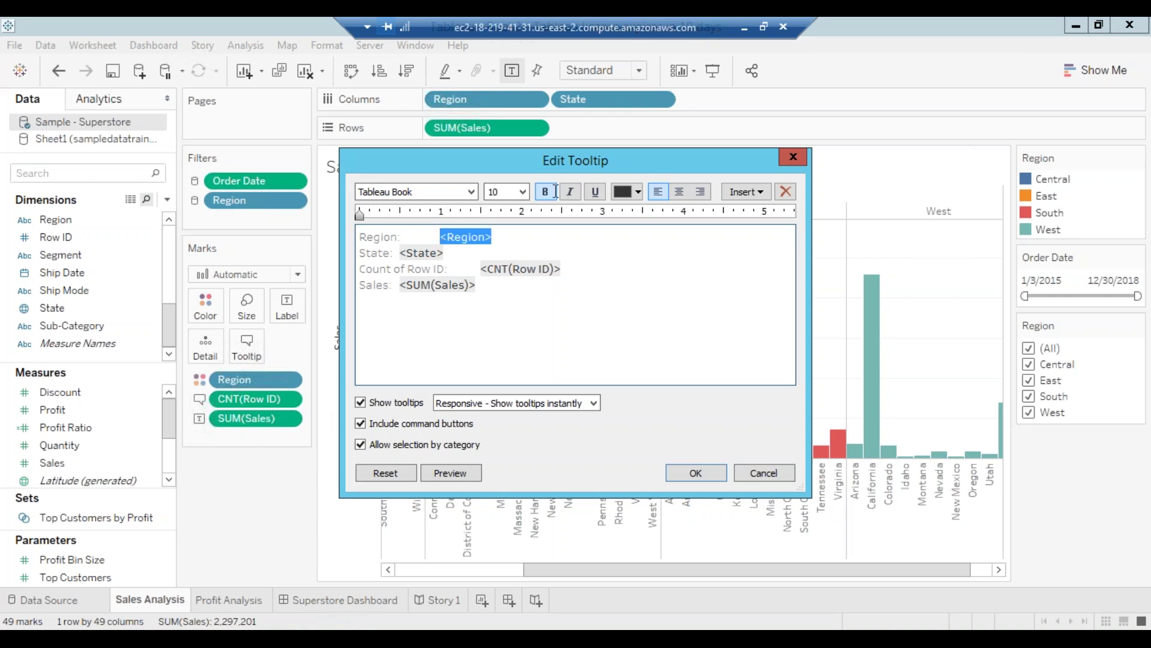
{"action": "left_click", "coordinate": [570, 191]}
{"action": "left_click", "coordinate": [637, 192]}
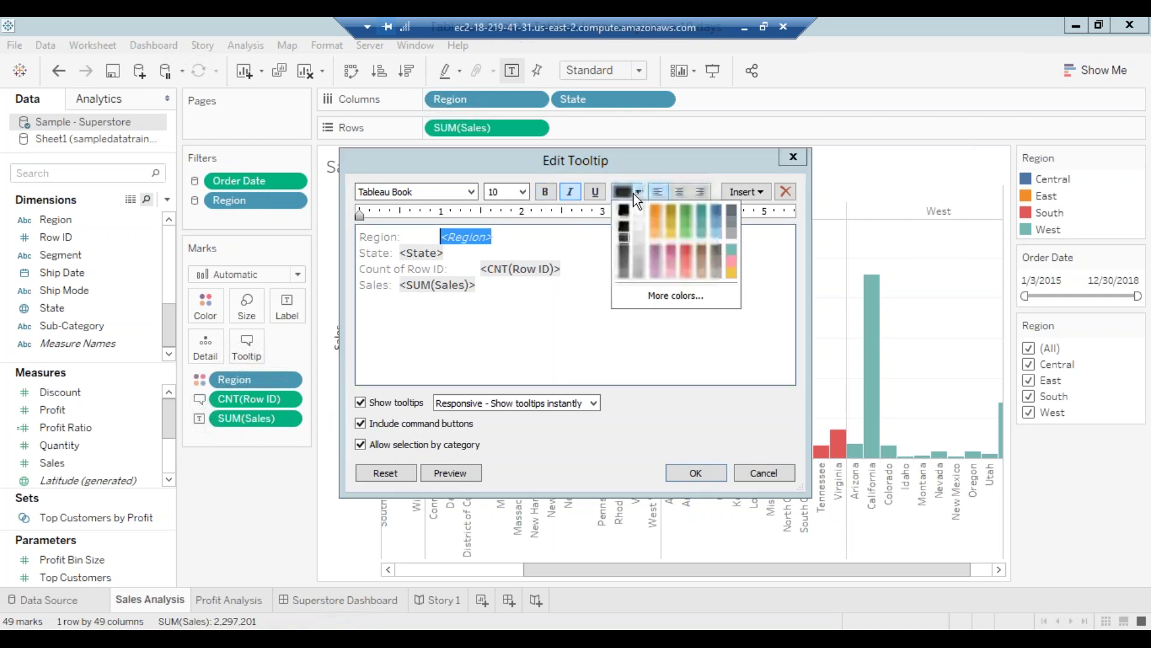
{"action": "left_click", "coordinate": [687, 261]}
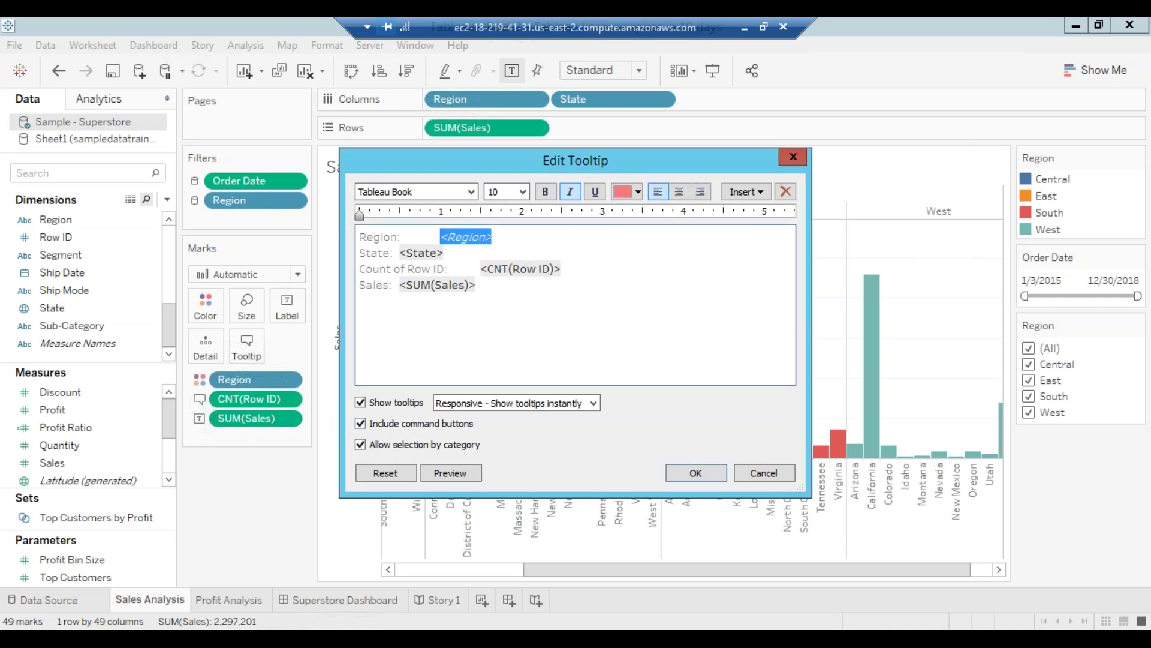
{"action": "left_click", "coordinate": [690, 472]}
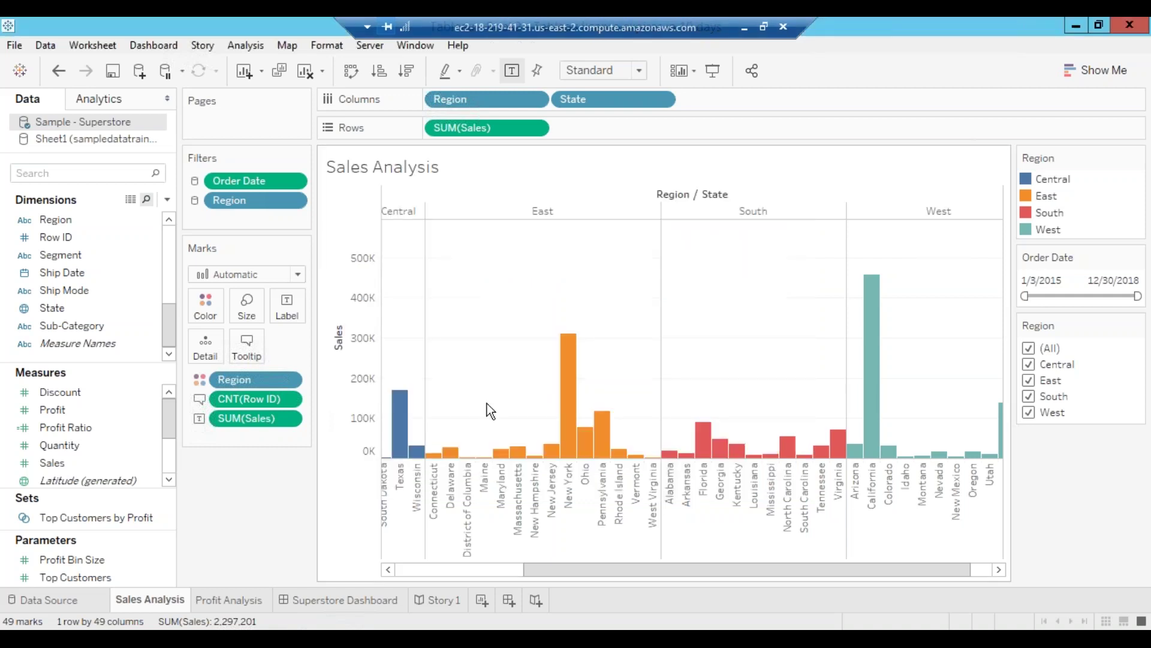
{"action": "mouse_move", "coordinate": [400, 414]}
{"action": "mouse_move", "coordinate": [420, 451]}
{"action": "mouse_move", "coordinate": [566, 418]}
{"action": "mouse_move", "coordinate": [602, 427]}
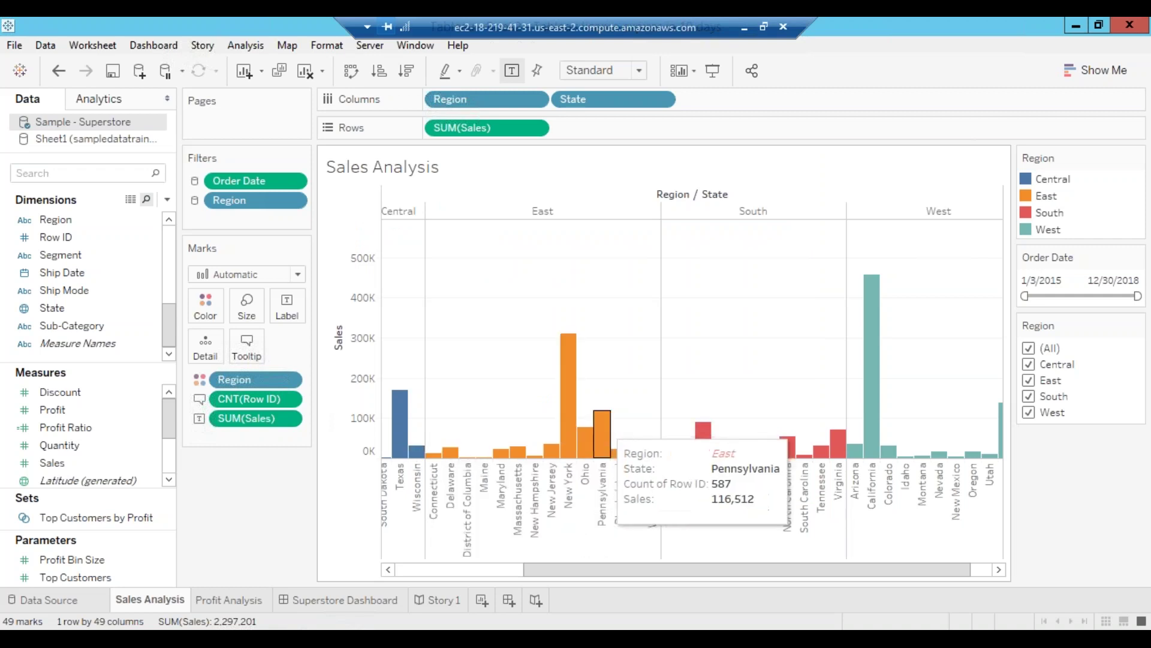
{"action": "mouse_move", "coordinate": [701, 433]}
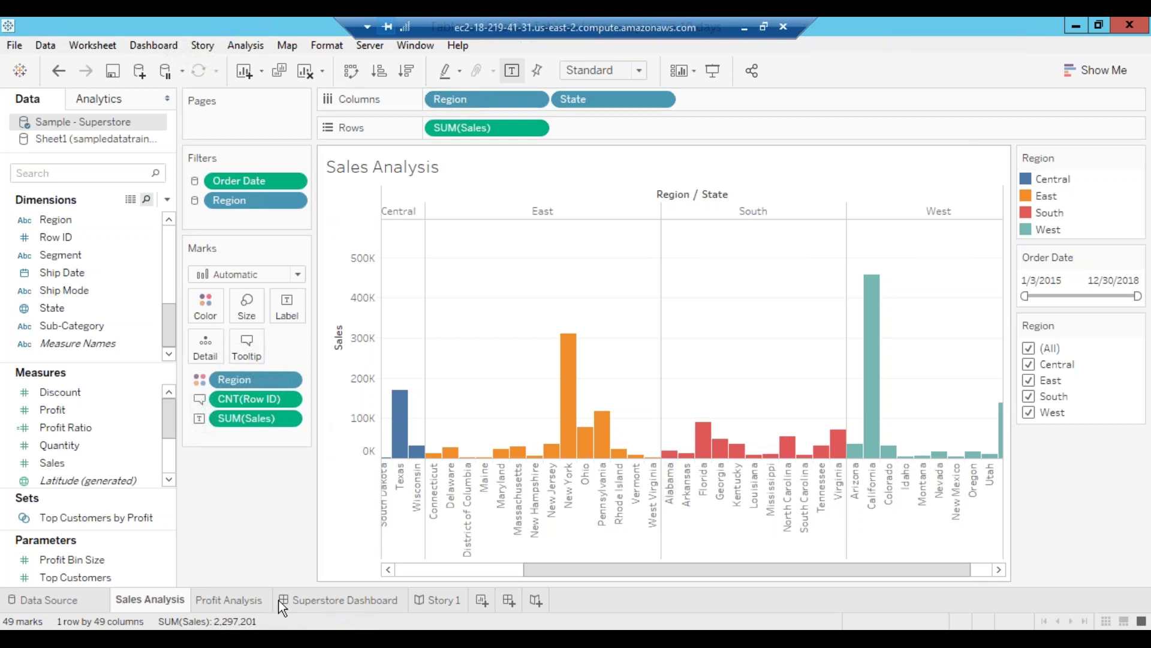
Create a new worksheet charting Sales on Rows by Segment on Columns, and check the bars
{"action": "left_click", "coordinate": [483, 600]}
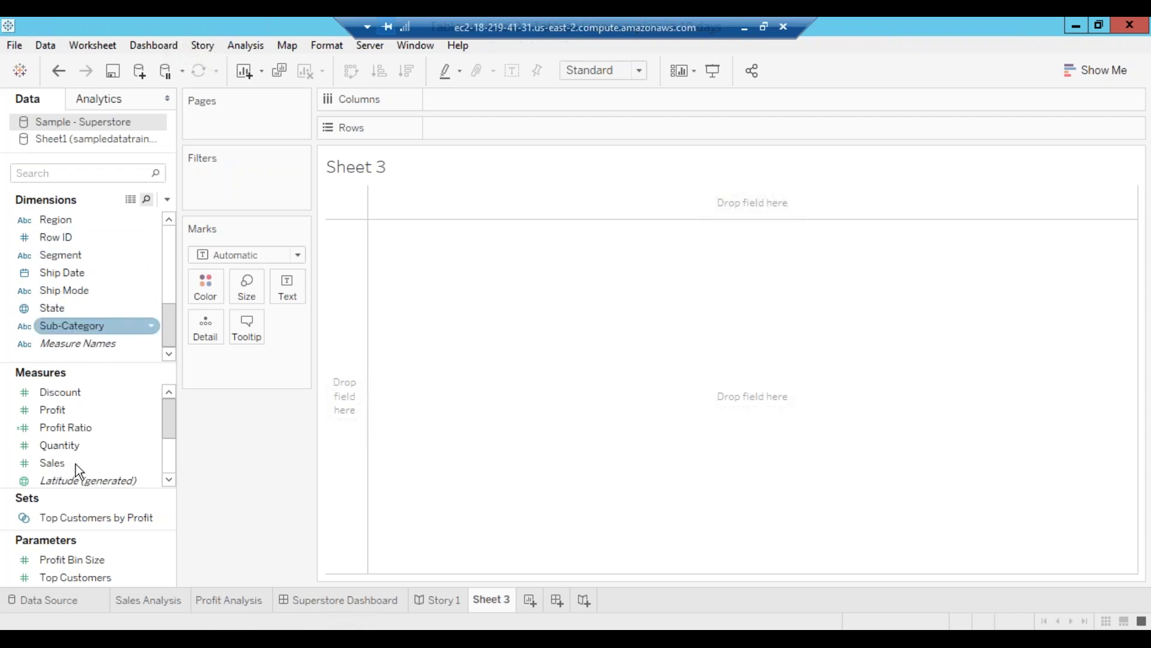
{"action": "left_click_drag", "start_coordinate": [67, 462], "coordinate": [543, 132]}
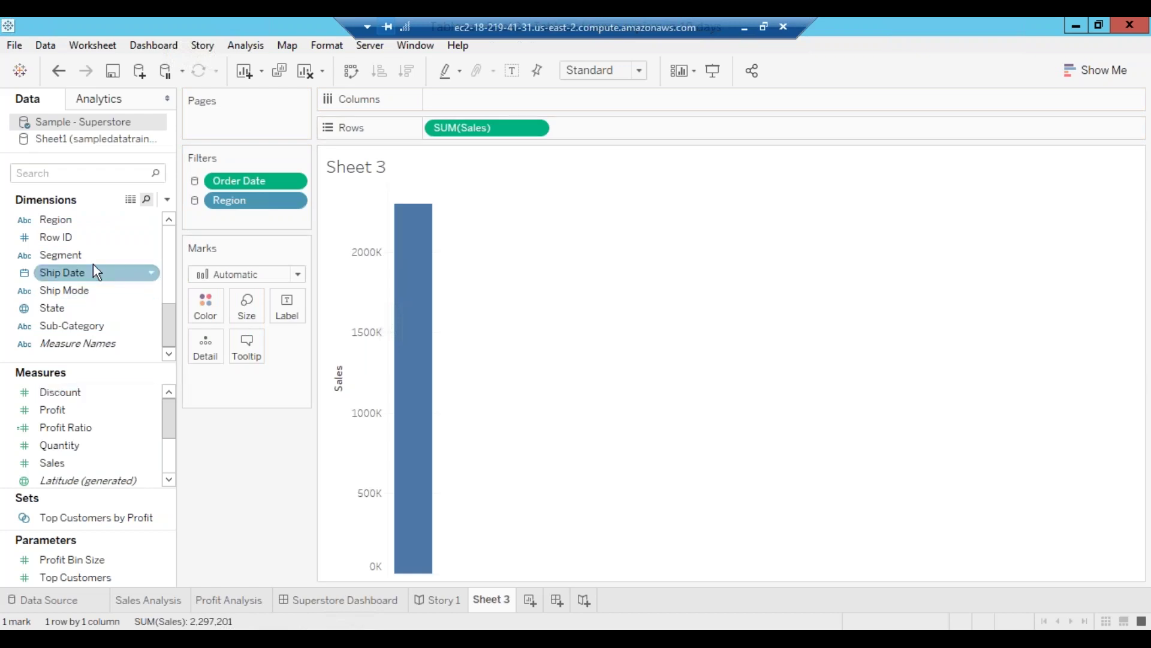
{"action": "left_click_drag", "start_coordinate": [112, 248], "coordinate": [503, 101]}
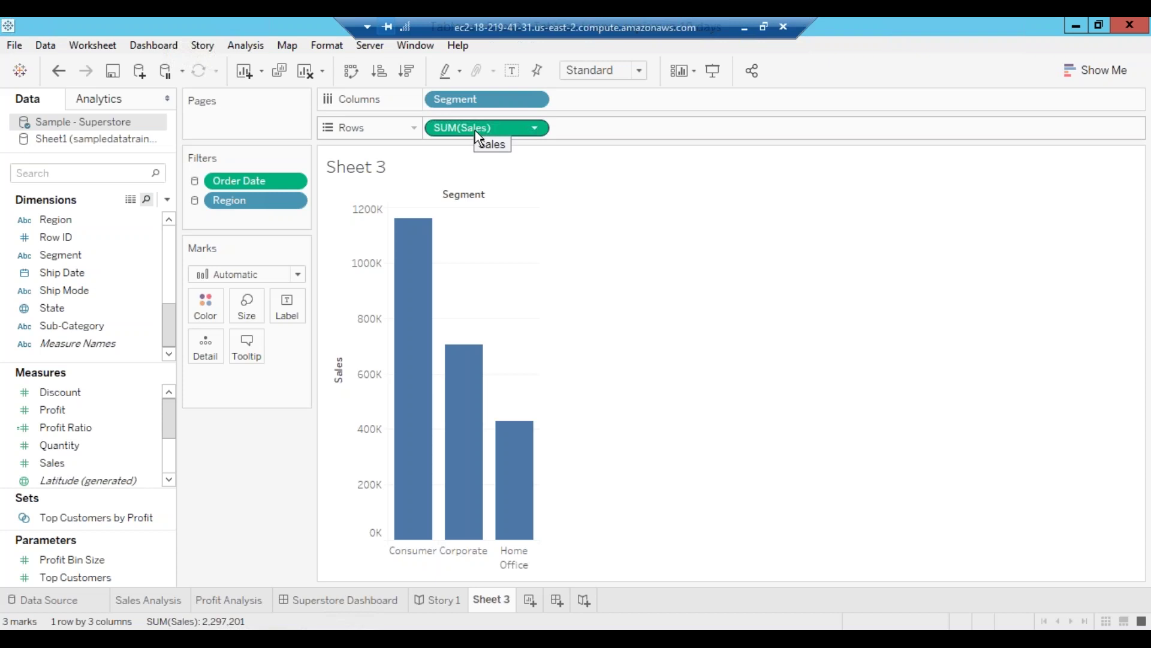
{"action": "mouse_move", "coordinate": [465, 384]}
{"action": "mouse_move", "coordinate": [417, 383]}
Convert the segment sales bar chart to a pie chart and label its slices with Sales
{"action": "left_click", "coordinate": [1101, 72]}
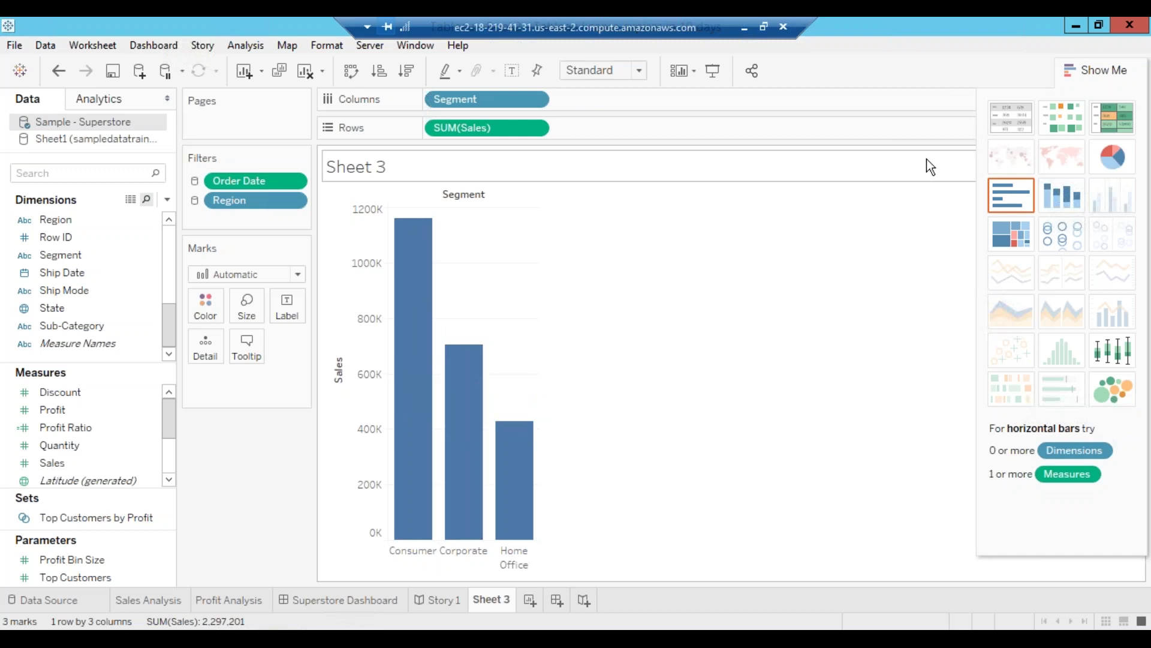
{"action": "left_click", "coordinate": [1109, 157]}
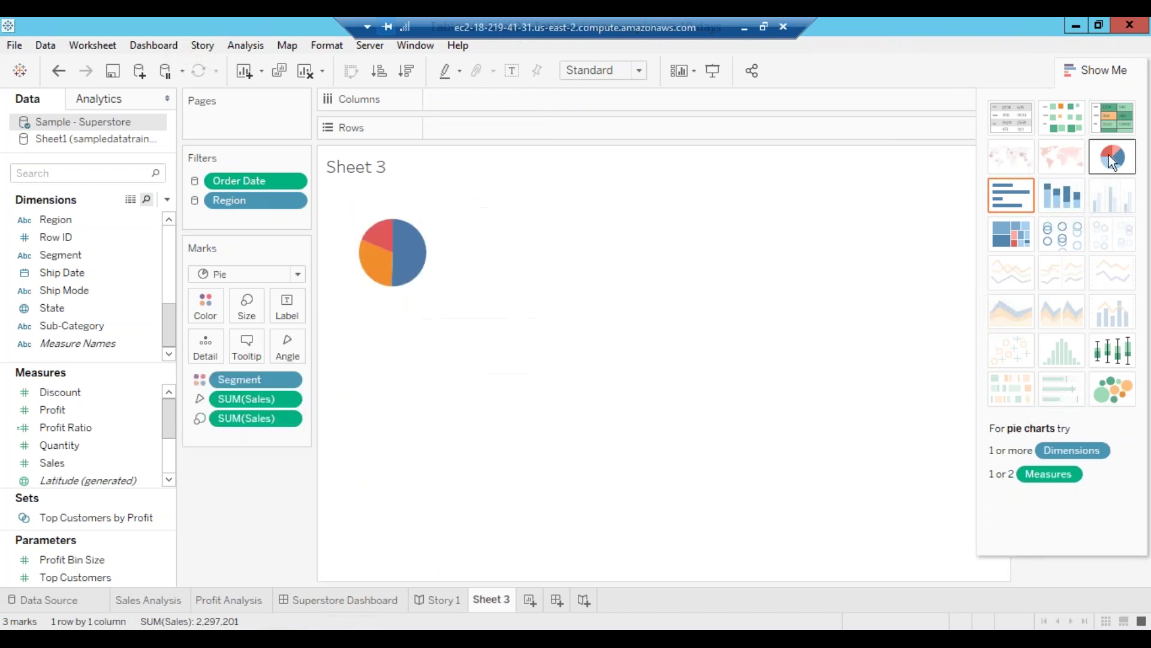
{"action": "mouse_move", "coordinate": [409, 252]}
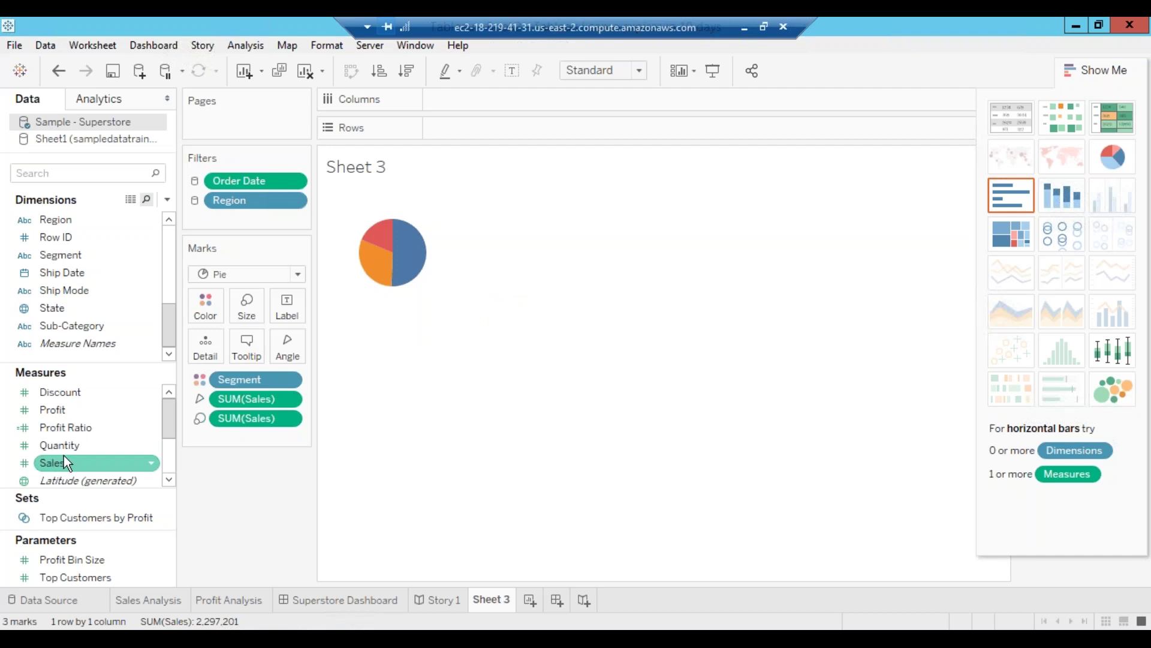
{"action": "left_click_drag", "start_coordinate": [63, 455], "coordinate": [178, 408]}
{"action": "left_click_drag", "start_coordinate": [296, 316], "coordinate": [296, 317]}
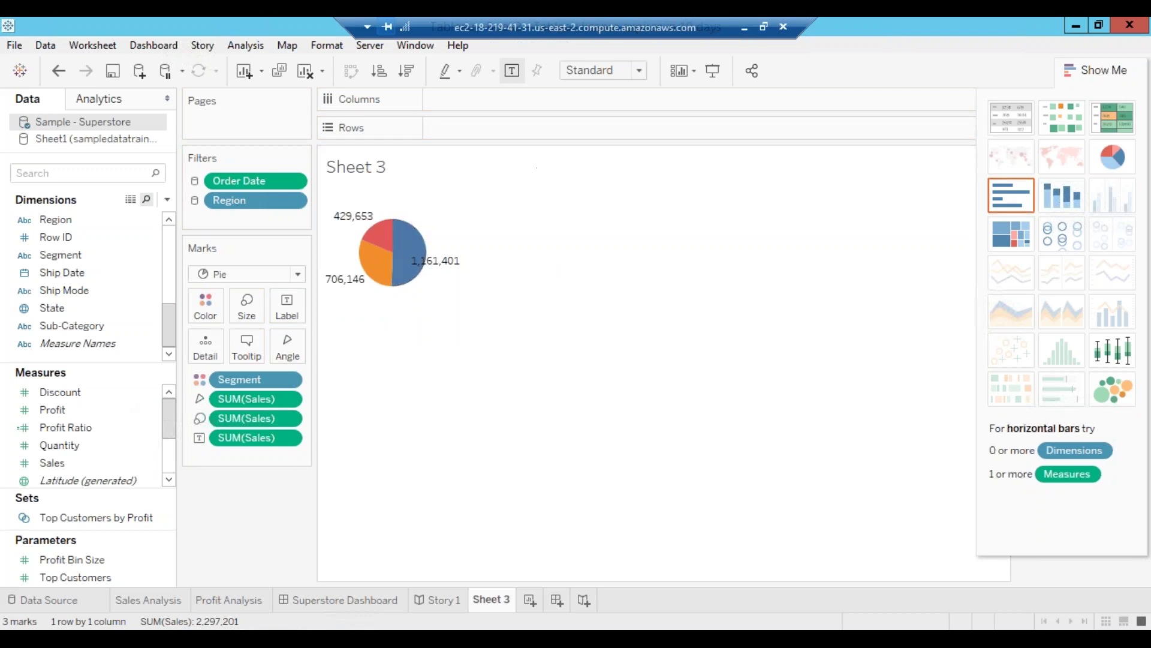
Create another worksheet and plot the State dimension as a symbol map
{"action": "left_click", "coordinate": [529, 601]}
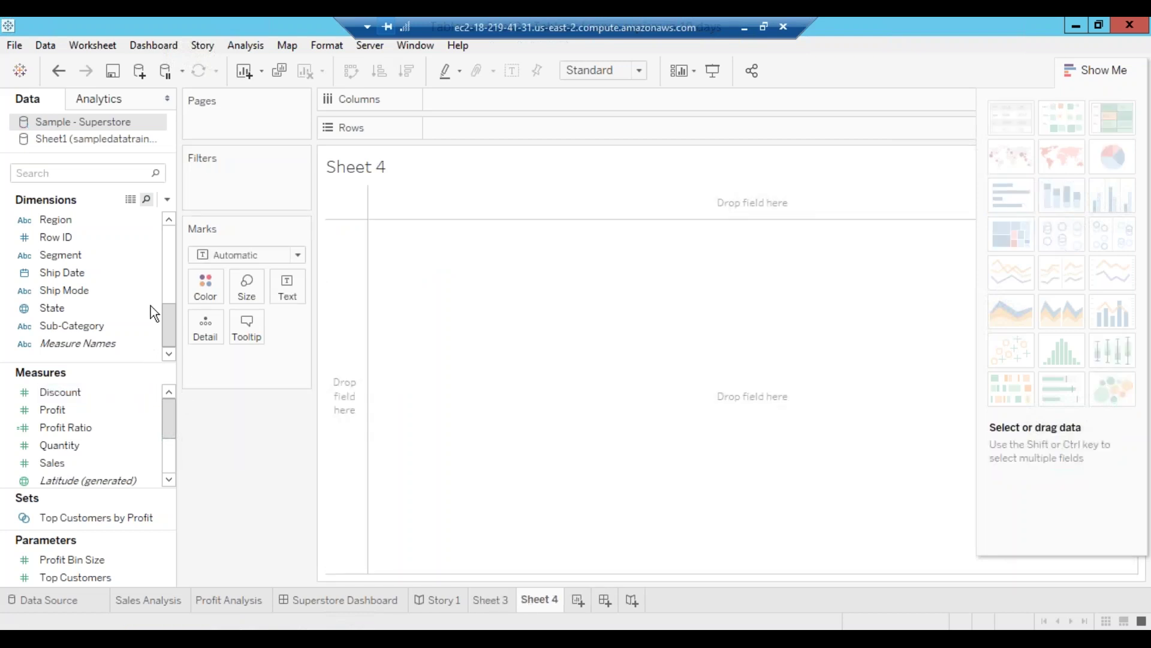
{"action": "double_click", "coordinate": [106, 307]}
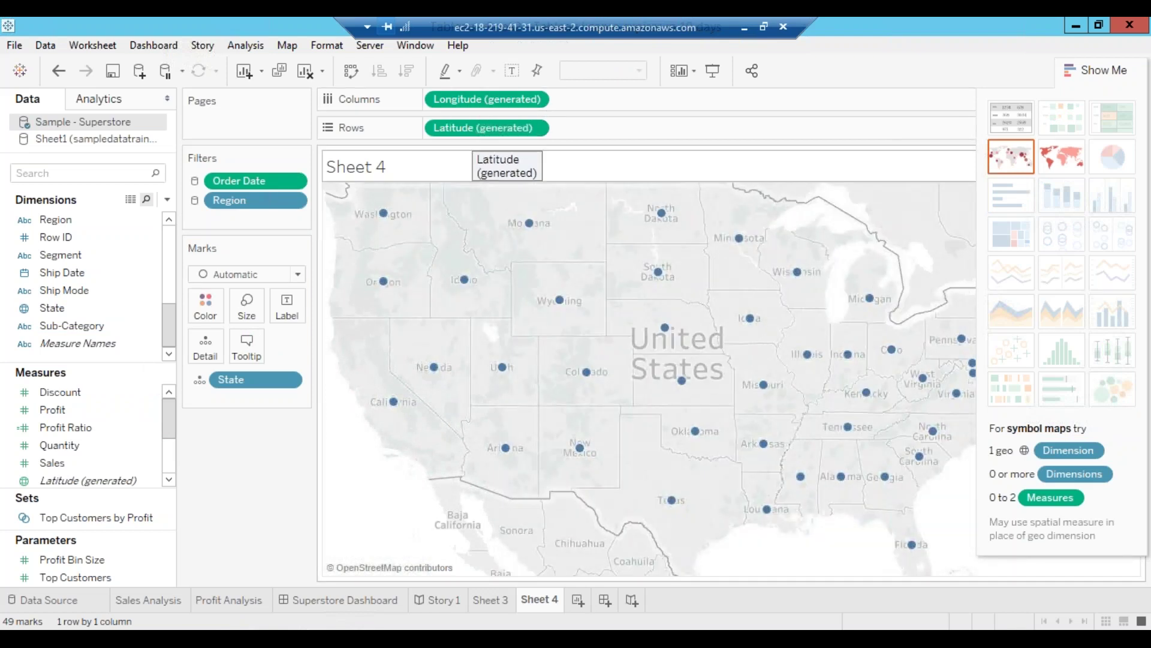
{"action": "left_click", "coordinate": [70, 310]}
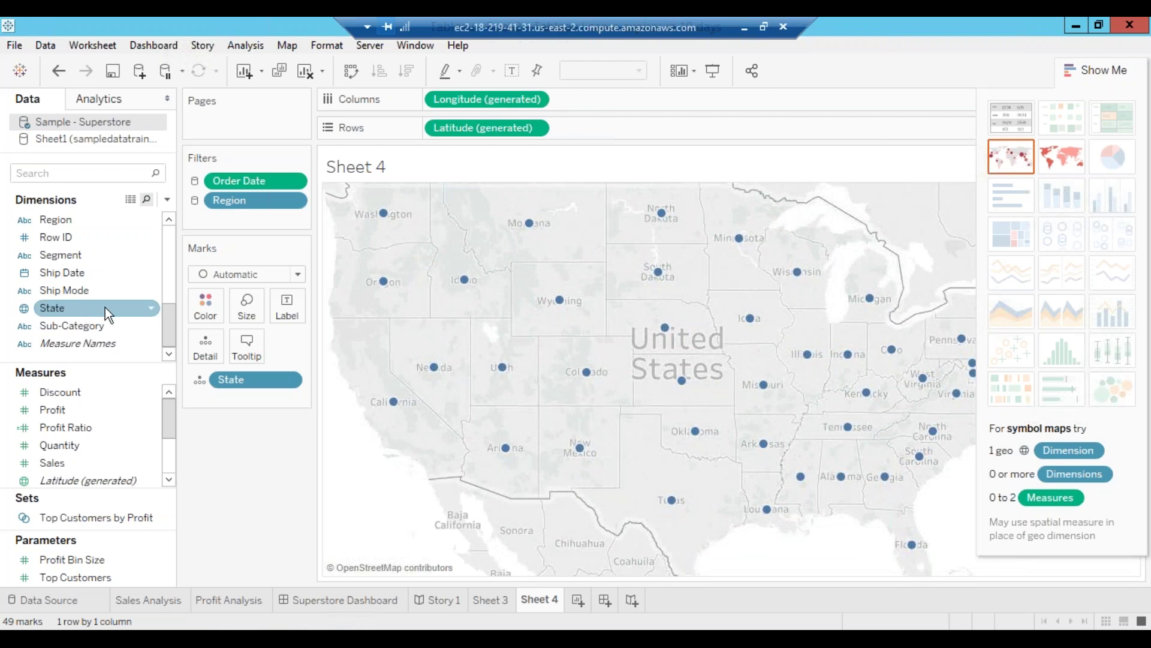
Examine the generated Latitude and Longitude measures, the State dimension and the map fields on Columns and Rows
{"action": "left_click", "coordinate": [169, 480]}
{"action": "left_click", "coordinate": [169, 480]}
{"action": "left_click", "coordinate": [169, 480]}
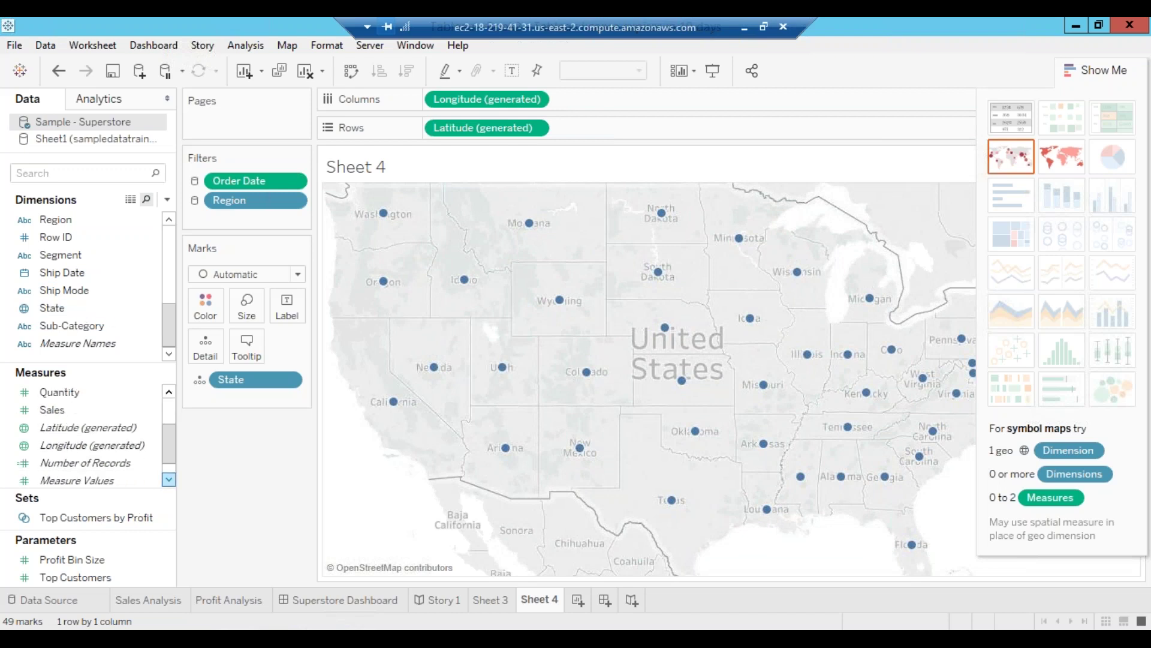
{"action": "left_click", "coordinate": [170, 480]}
{"action": "left_click", "coordinate": [84, 272]}
{"action": "left_click", "coordinate": [61, 307]}
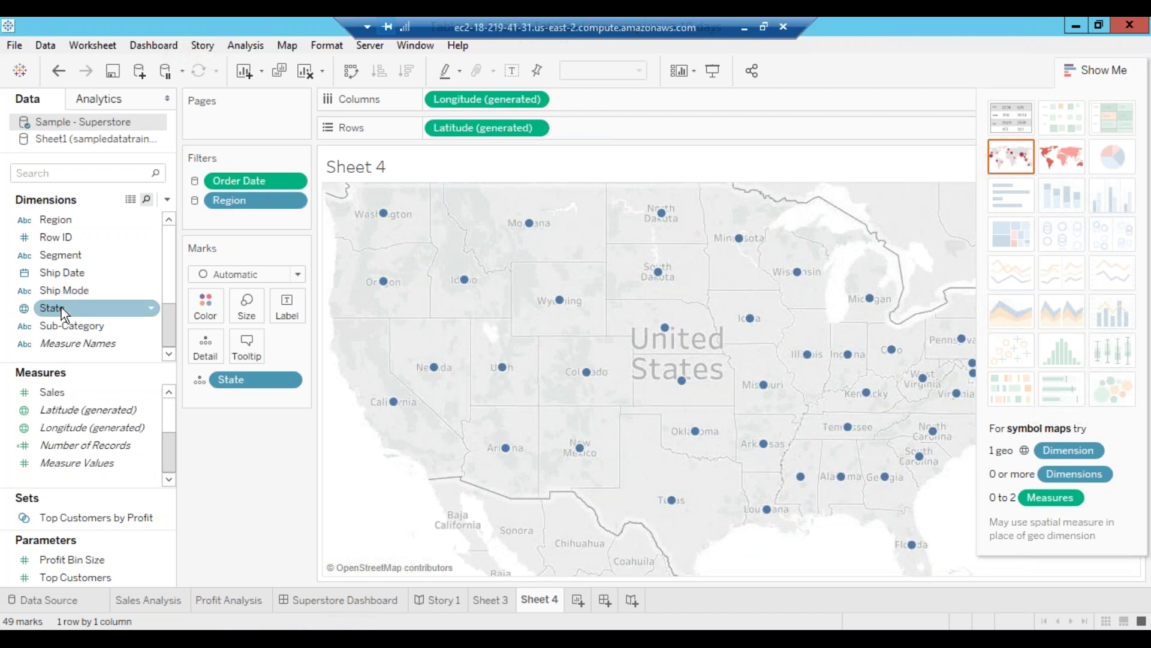
{"action": "left_click", "coordinate": [510, 99]}
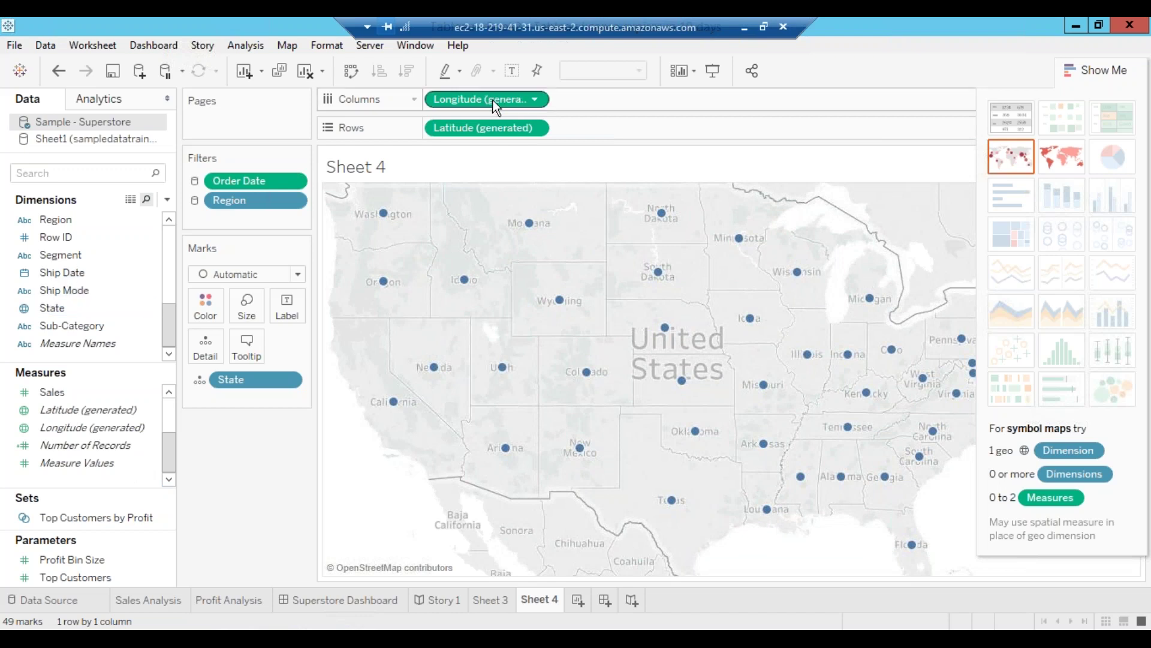
{"action": "left_click", "coordinate": [602, 281]}
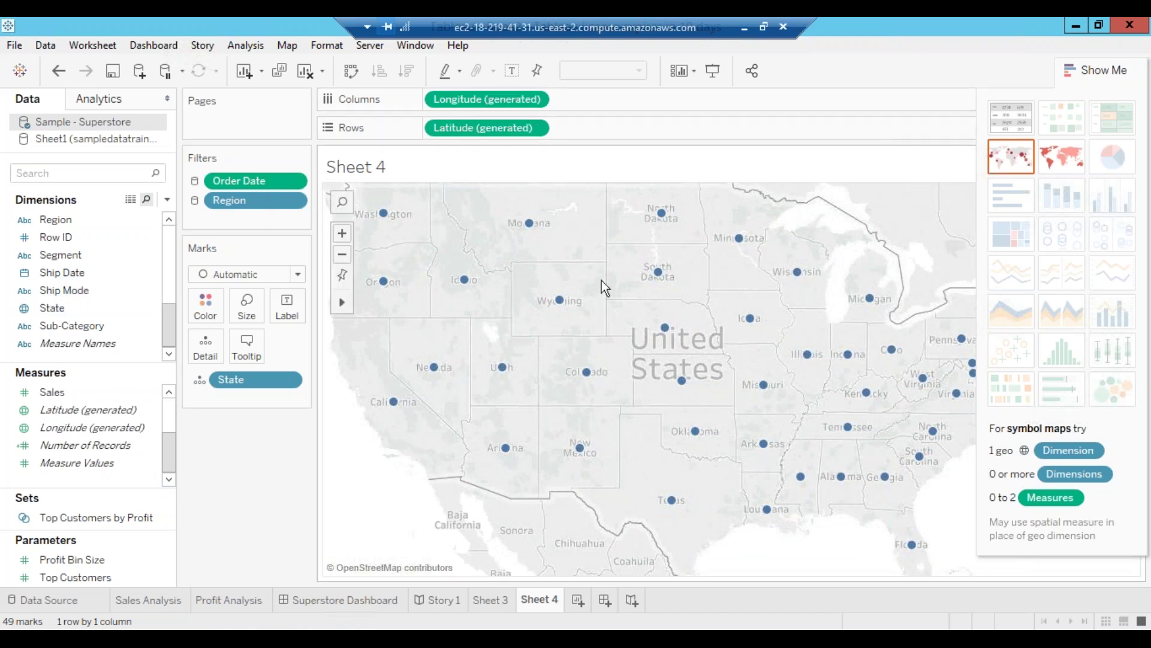
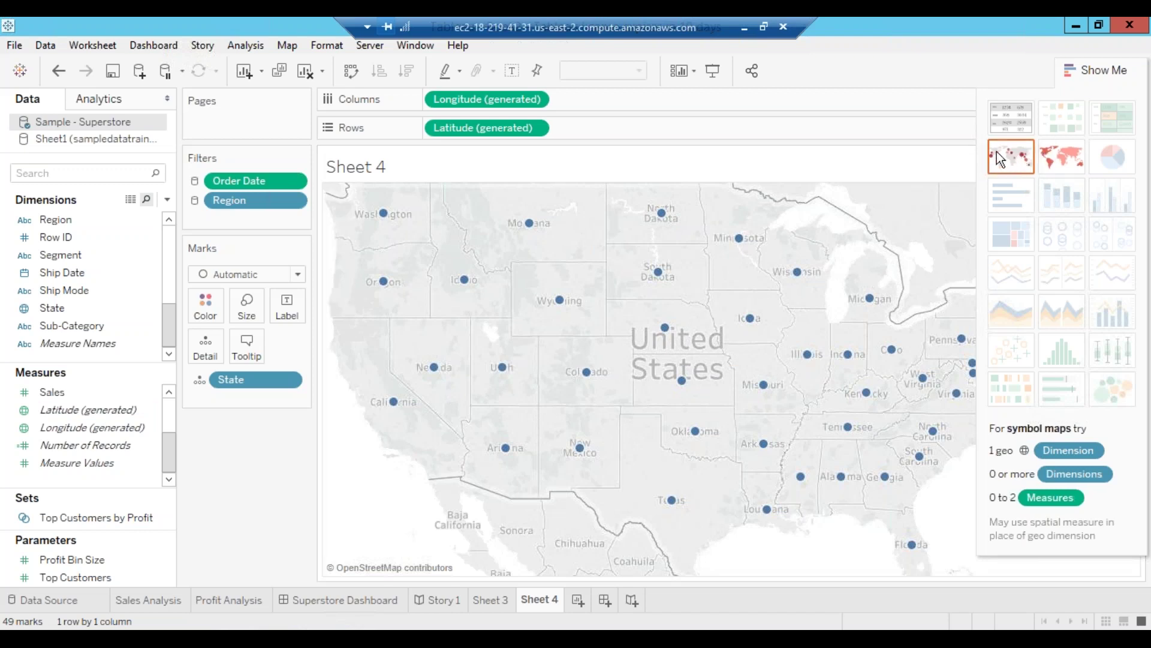
Change the state symbol map to a filled map and hide the Show Me chart options
{"action": "left_click", "coordinate": [1060, 157]}
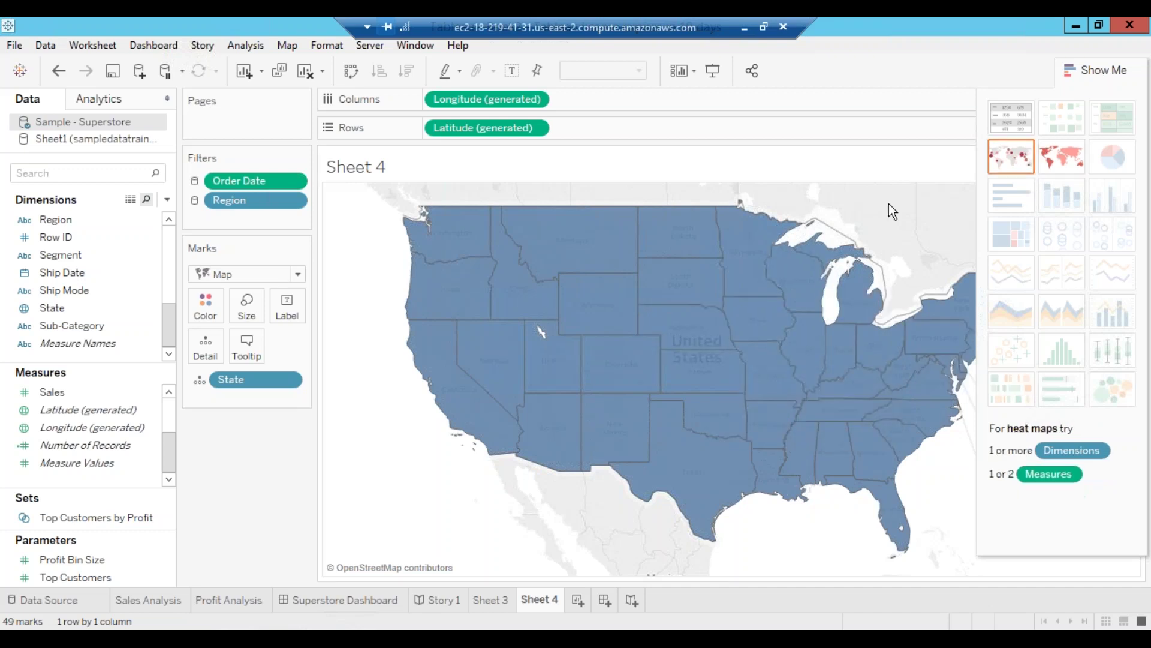
{"action": "key", "text": "ctrl+1"}
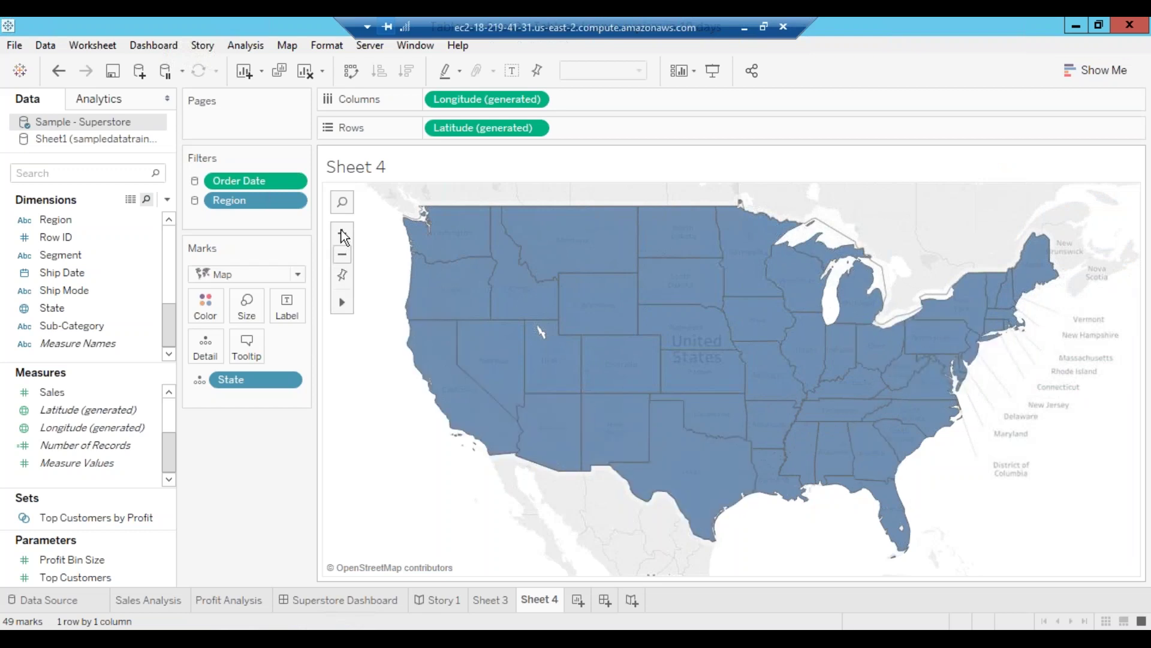
{"action": "left_click", "coordinate": [342, 278]}
{"action": "left_click", "coordinate": [342, 277]}
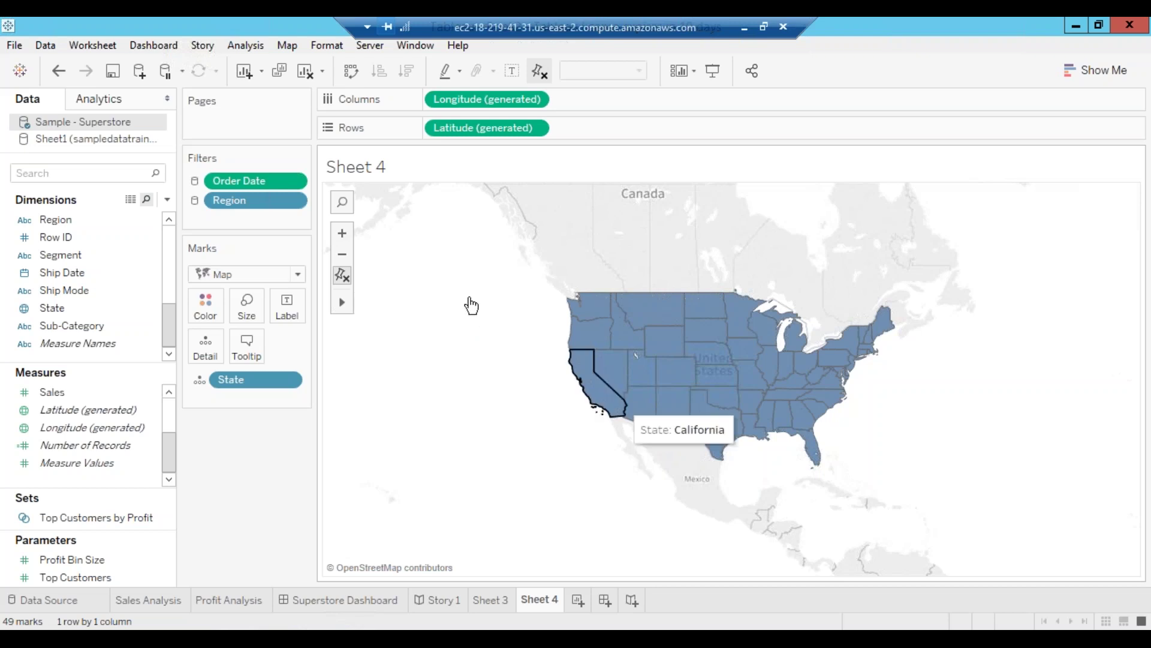
Select groups of central states on the map with the lasso selection tool, and clear the selection
{"action": "mouse_move", "coordinate": [343, 303]}
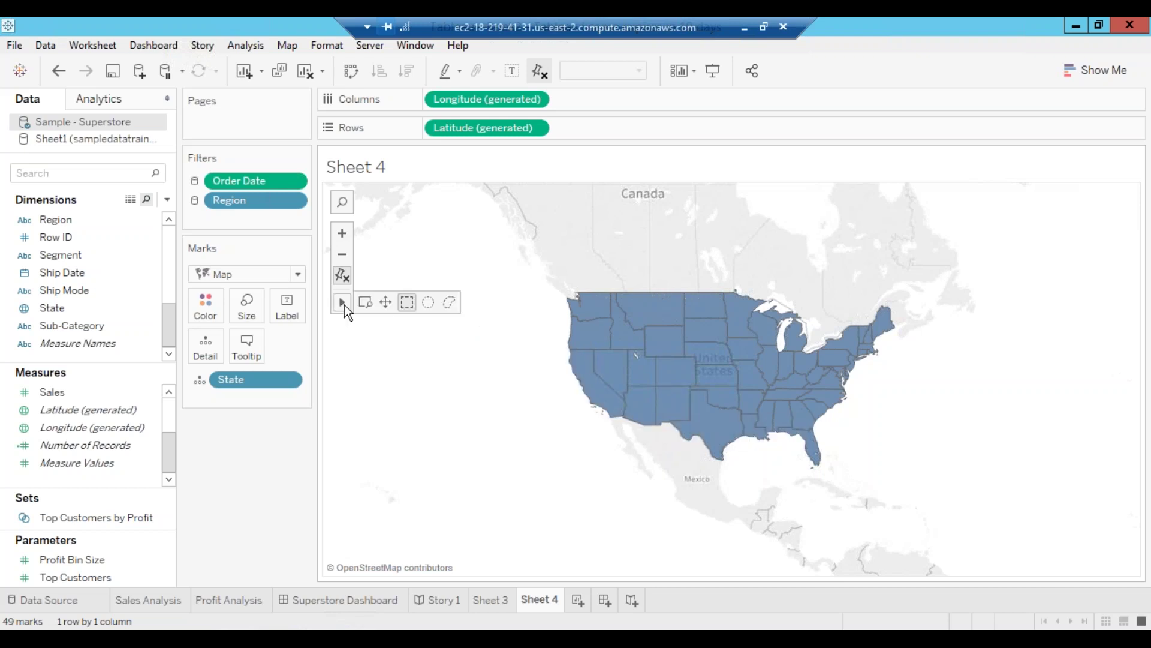
{"action": "left_click", "coordinate": [449, 303]}
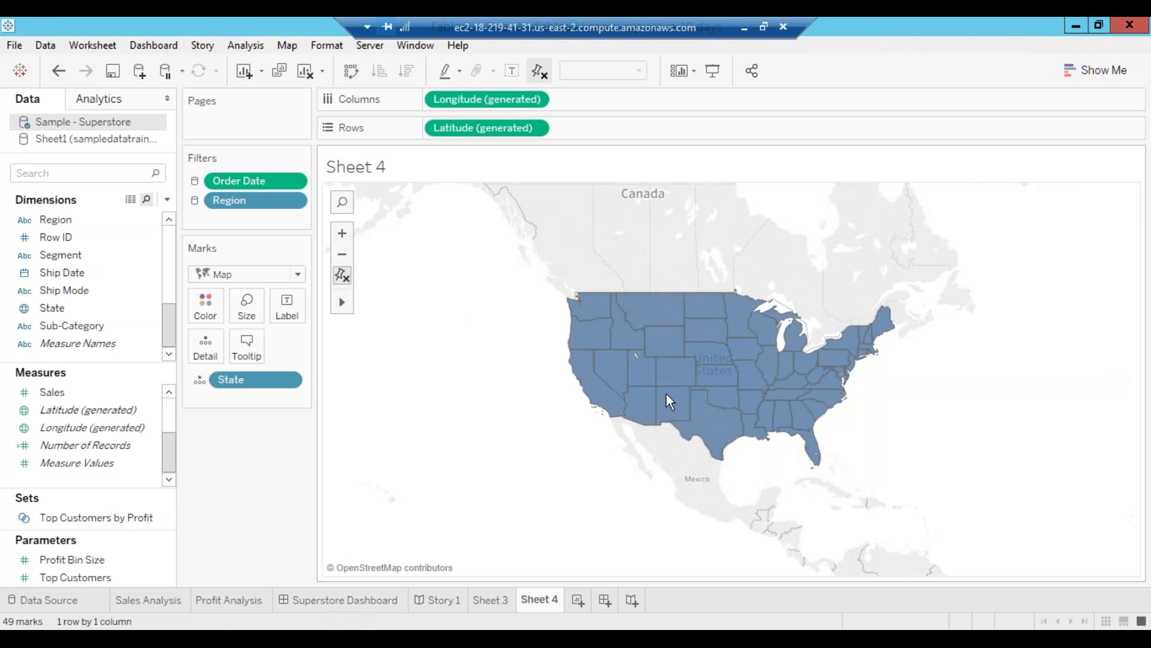
{"action": "mouse_move", "coordinate": [625, 327]}
{"action": "left_mouse_down"}
{"action": "mouse_move", "coordinate": [719, 390]}
{"action": "mouse_move", "coordinate": [665, 356]}
{"action": "left_mouse_up"}
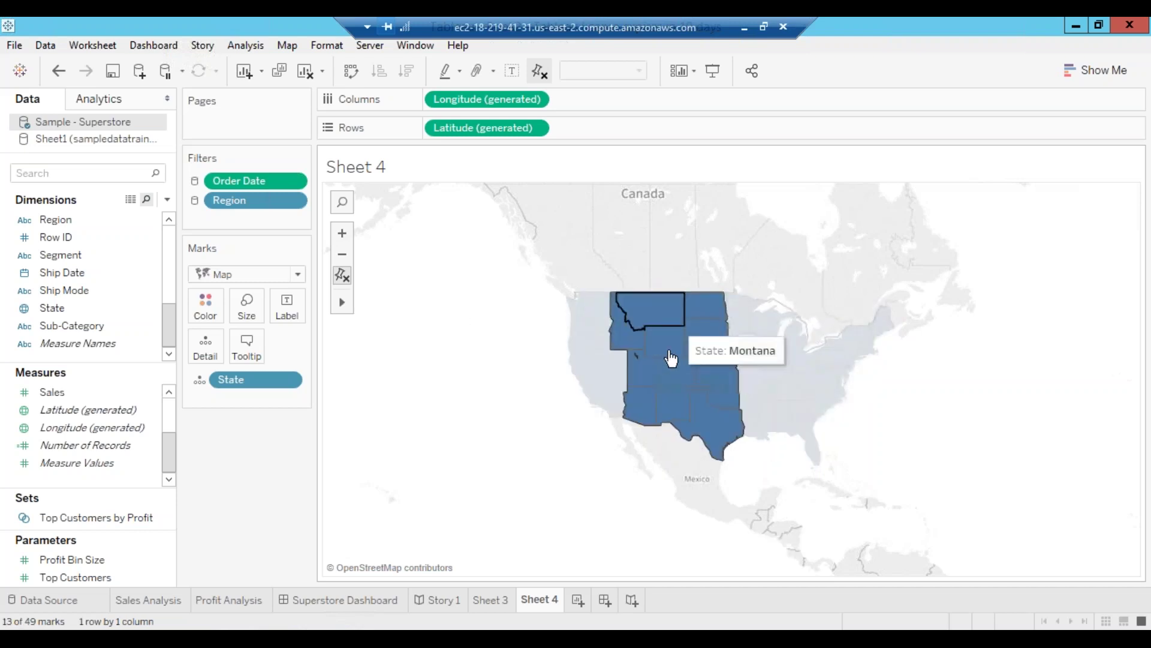
{"action": "mouse_move", "coordinate": [619, 198]}
{"action": "left_mouse_down"}
{"action": "mouse_move", "coordinate": [671, 242]}
{"action": "mouse_move", "coordinate": [843, 256]}
{"action": "mouse_move", "coordinate": [797, 378]}
{"action": "mouse_move", "coordinate": [614, 473]}
{"action": "left_mouse_up"}
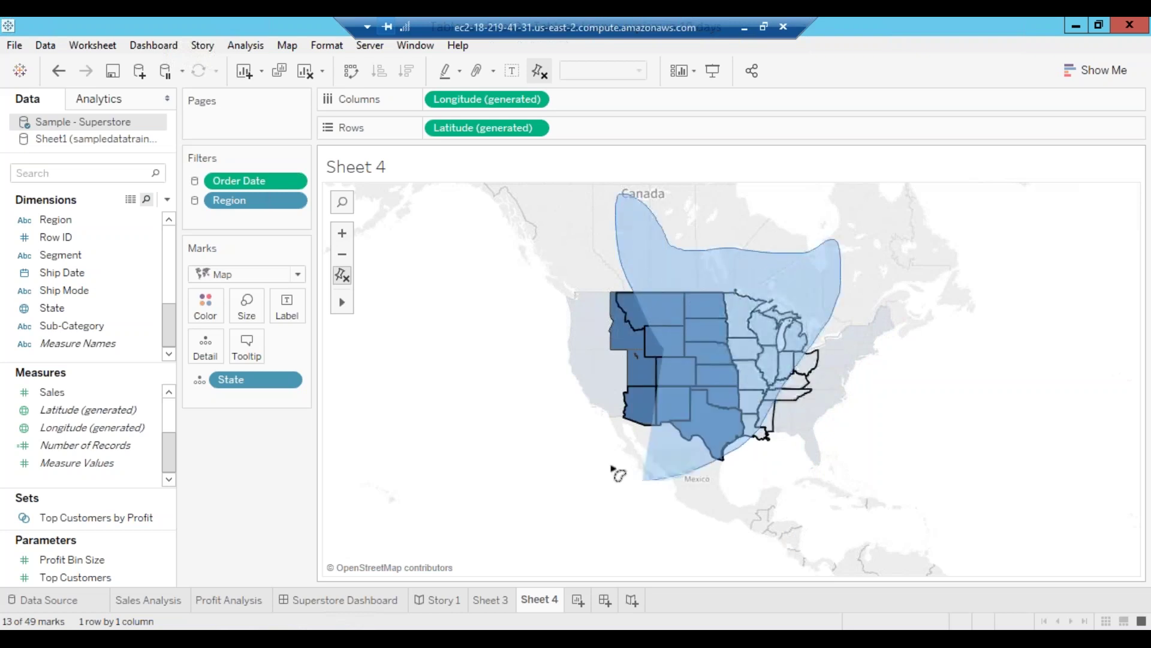
{"action": "mouse_move", "coordinate": [348, 304]}
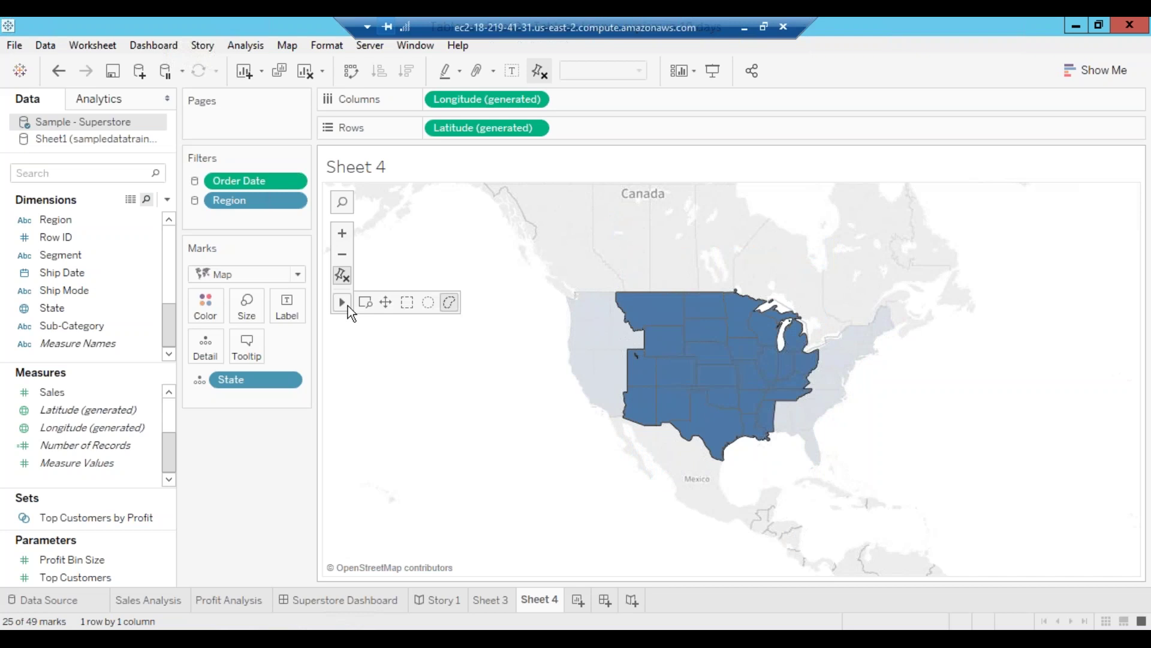
{"action": "left_click", "coordinate": [523, 357]}
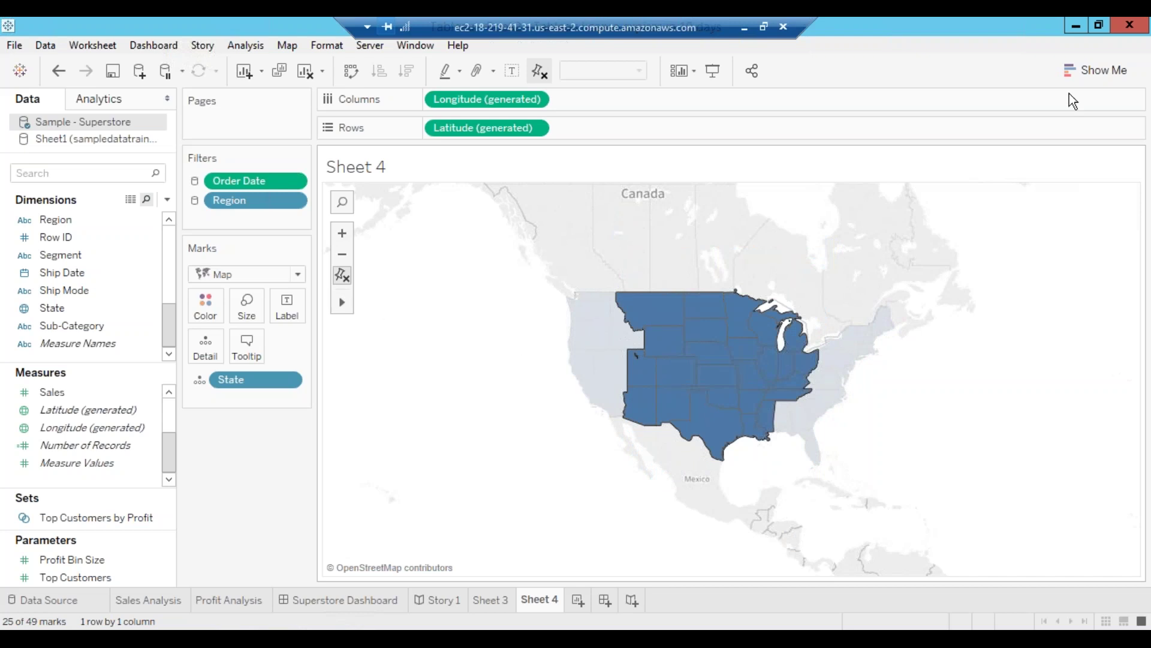
Review the Show Me chart options for the state map and the State, Ship Mode and Row ID dimensions
{"action": "left_click", "coordinate": [1095, 70]}
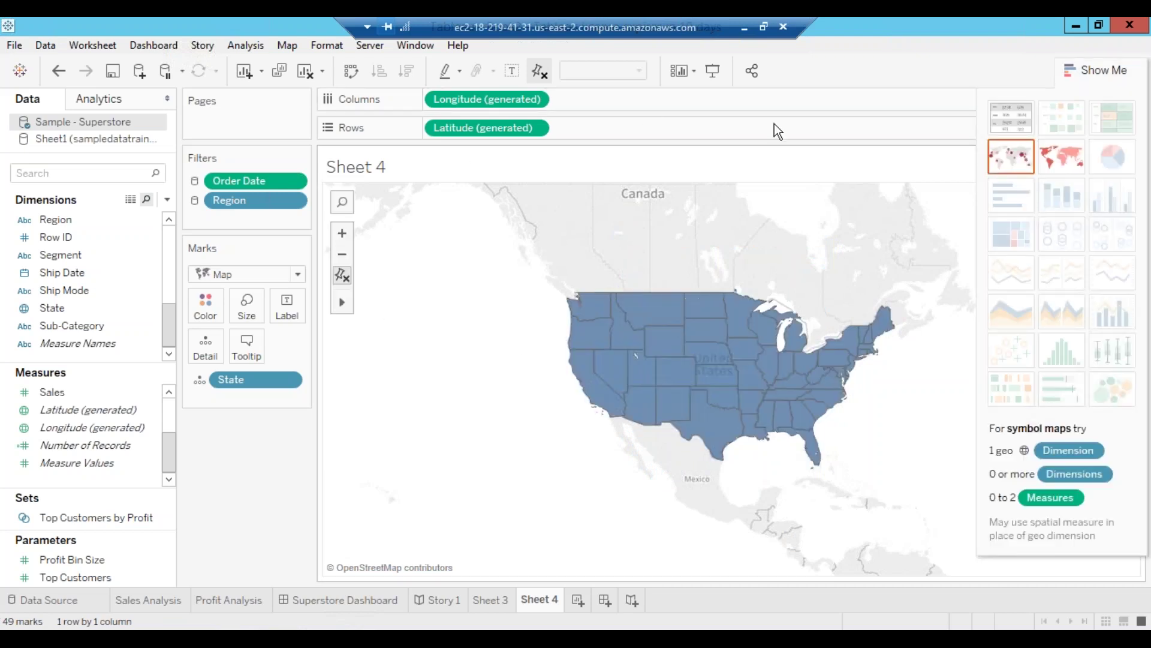
{"action": "left_click", "coordinate": [53, 308]}
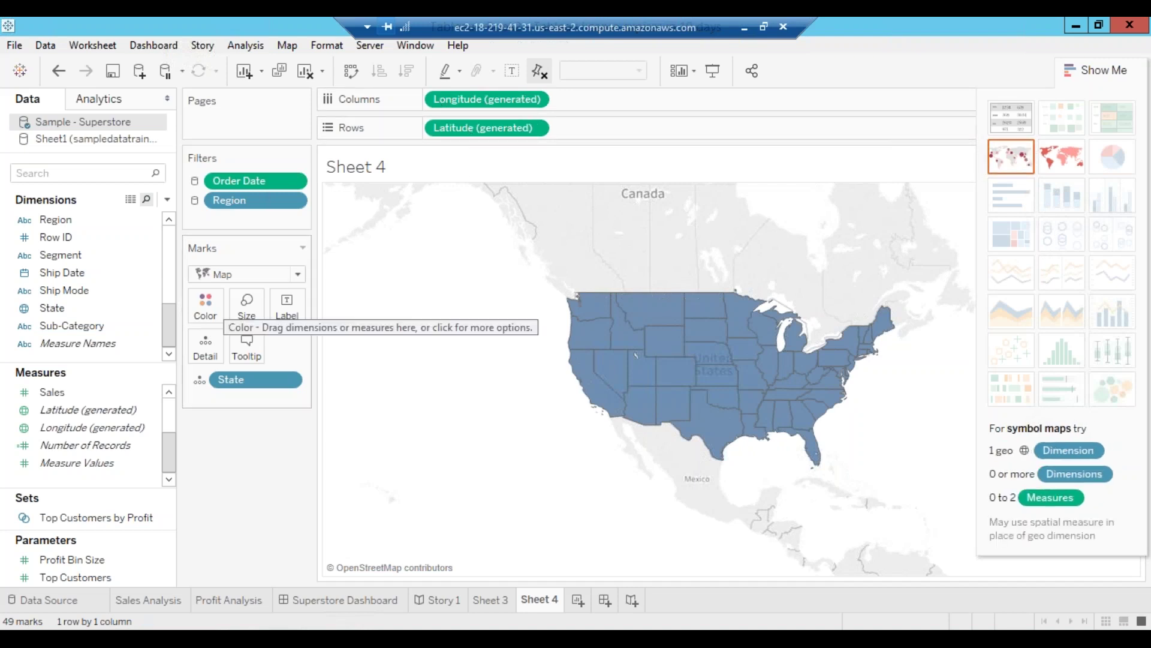
{"action": "left_click", "coordinate": [86, 292]}
{"action": "left_click", "coordinate": [78, 235]}
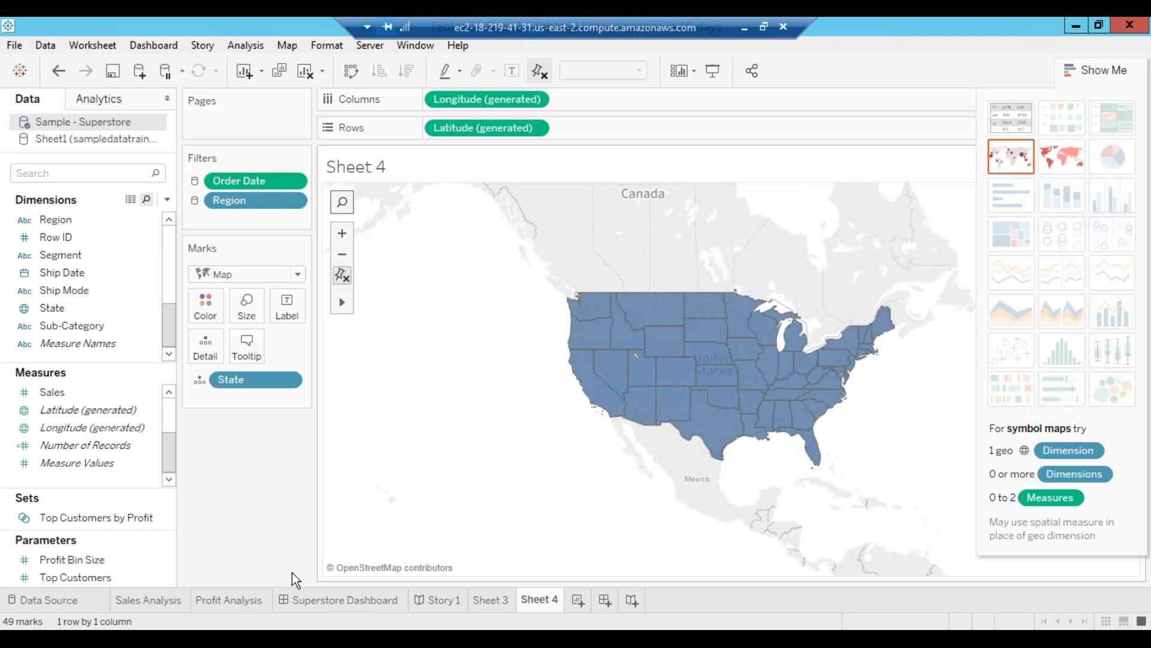
Return to the existing worksheets and show the Profit Analysis sheet
{"action": "mouse_move", "coordinate": [276, 637]}
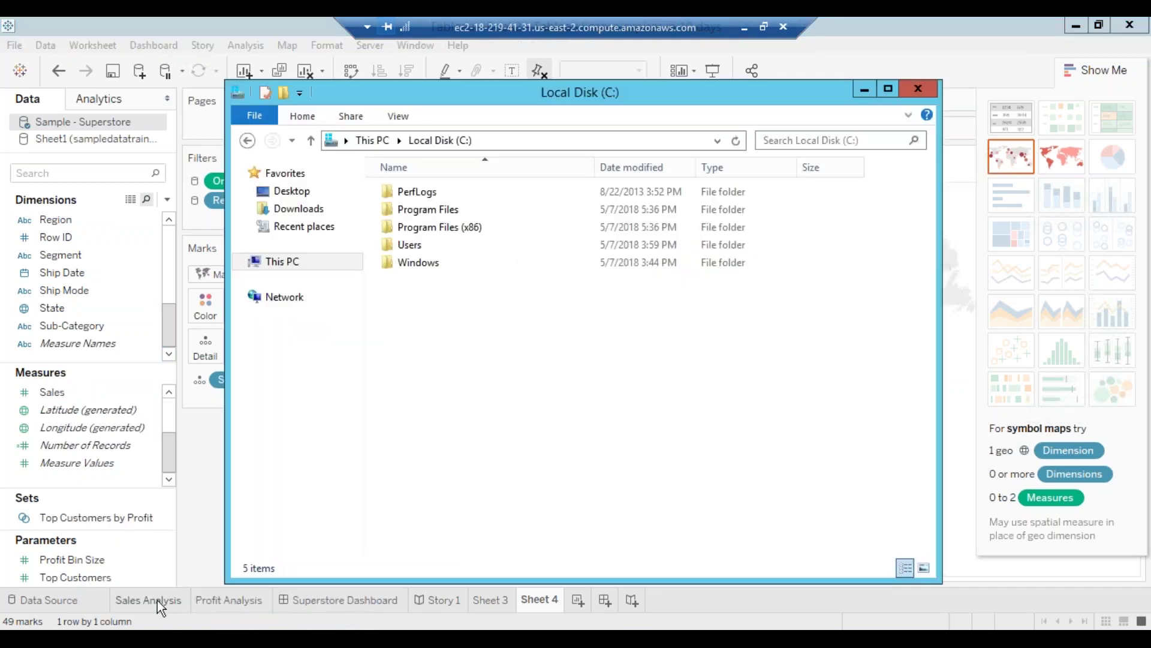
{"action": "left_click", "coordinate": [158, 599]}
{"action": "left_click", "coordinate": [225, 599]}
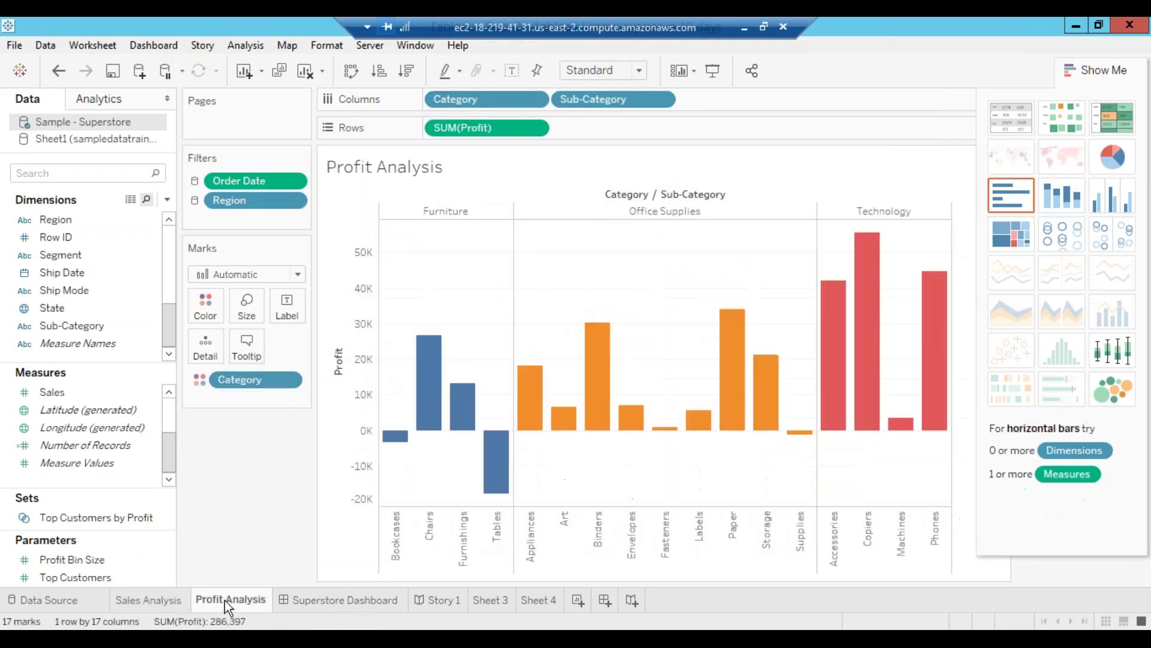